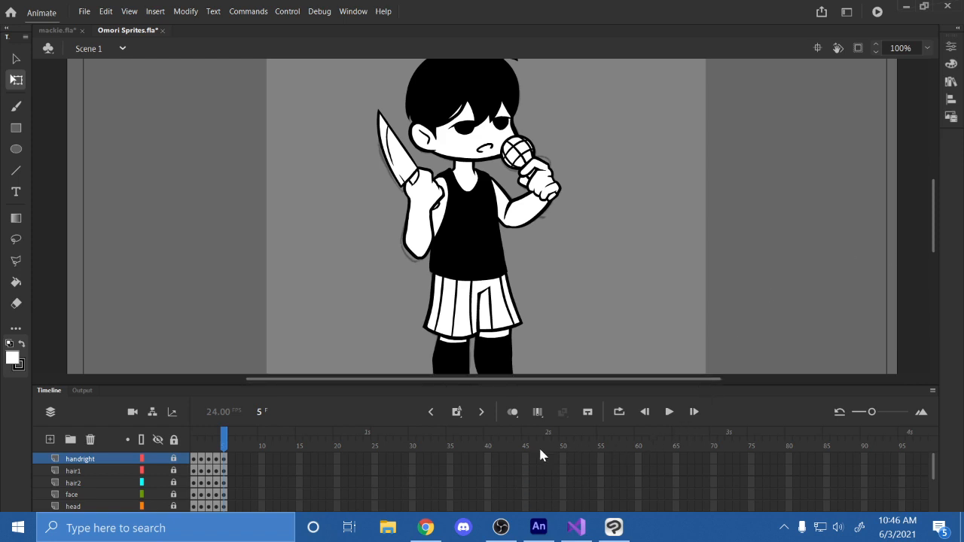
- Examine the Omori Anims symbols in the library and the export options for the omori idle symbol
{"action": "mouse_move", "coordinate": [537, 531]}
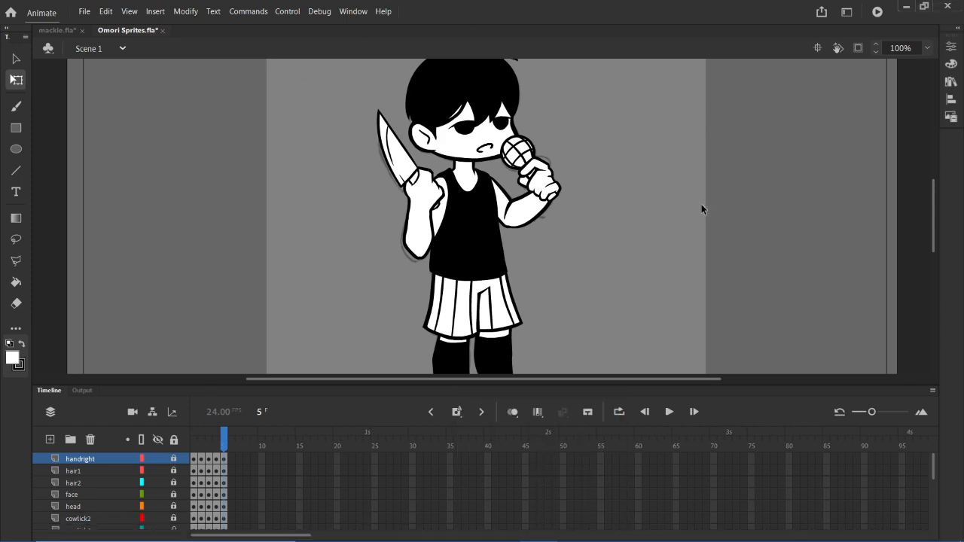
{"action": "left_click", "coordinate": [950, 83]}
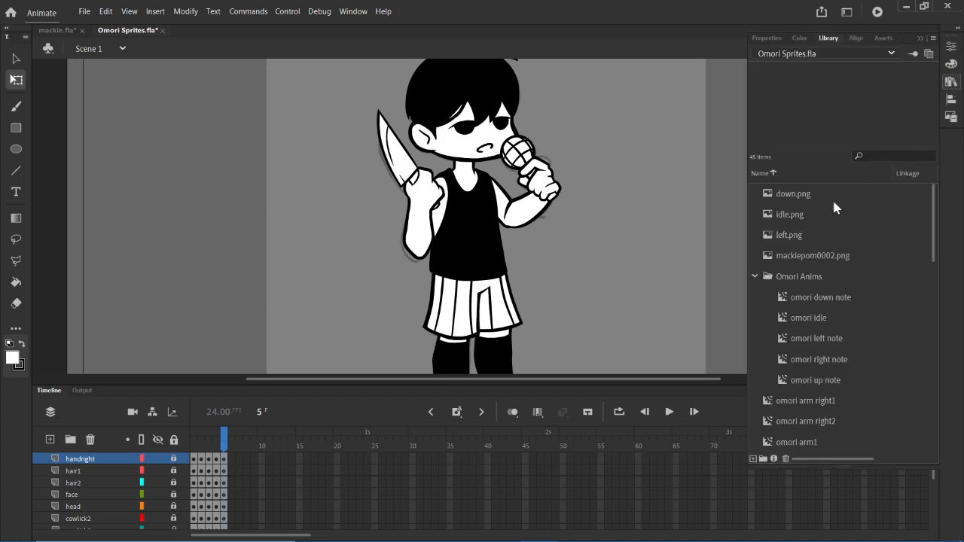
{"action": "right_click", "coordinate": [818, 319]}
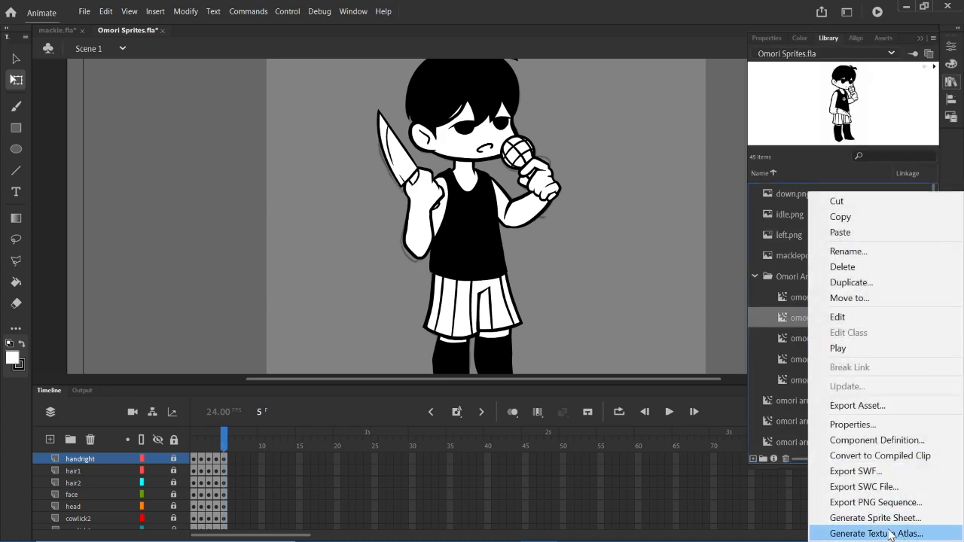
{"action": "left_click", "coordinate": [949, 84]}
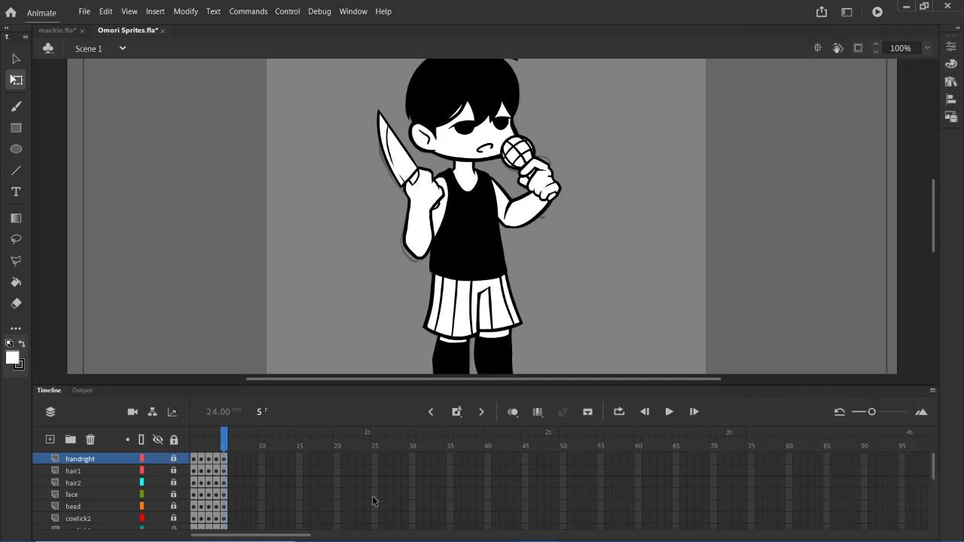
- Switch to Clip Studio Paint and look over the row of Omori pose sketches
{"action": "mouse_move", "coordinate": [573, 539]}
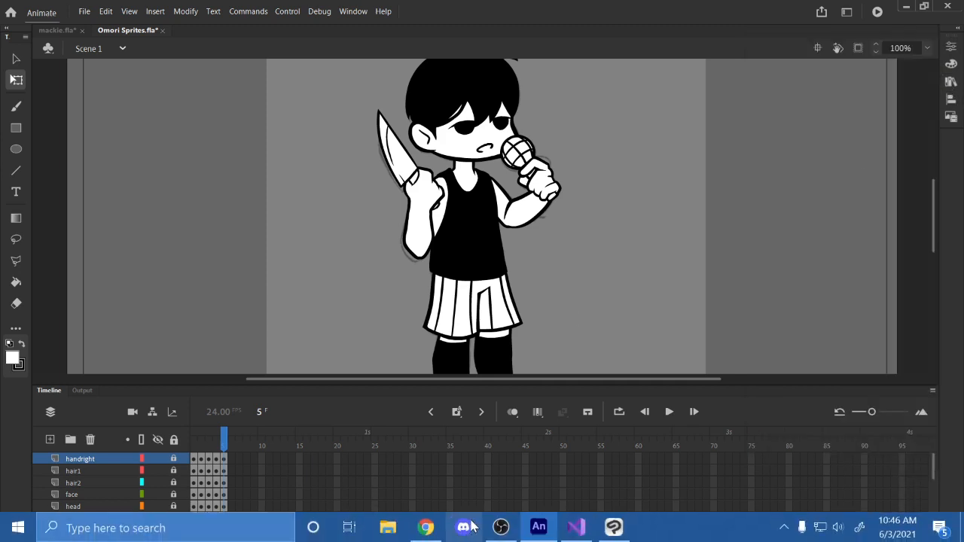
{"action": "left_click", "coordinate": [613, 530]}
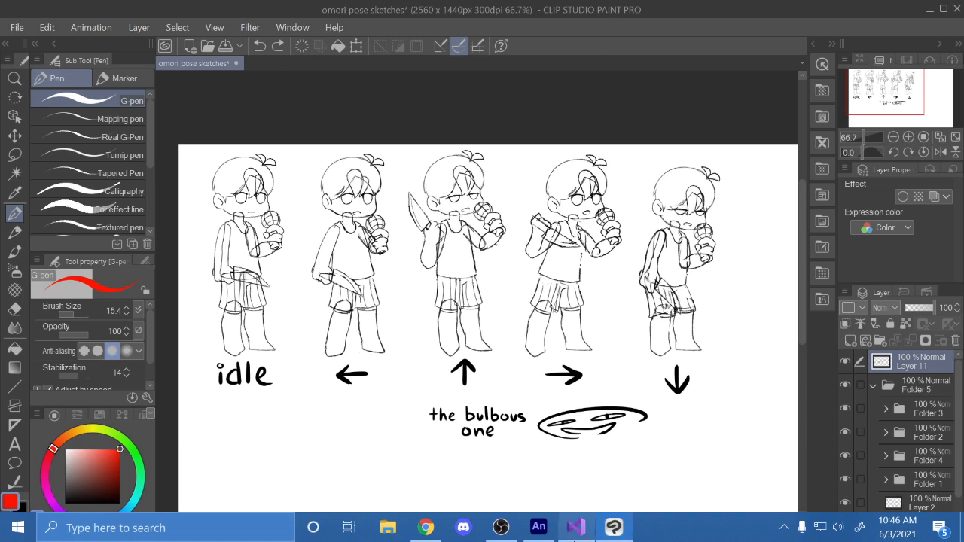
{"action": "mouse_move", "coordinate": [509, 534]}
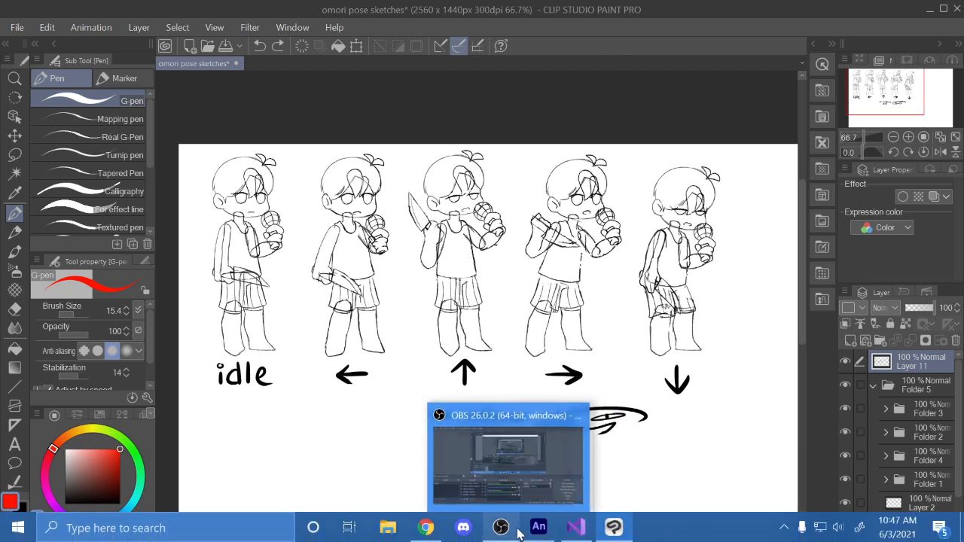
{"action": "left_click", "coordinate": [518, 535]}
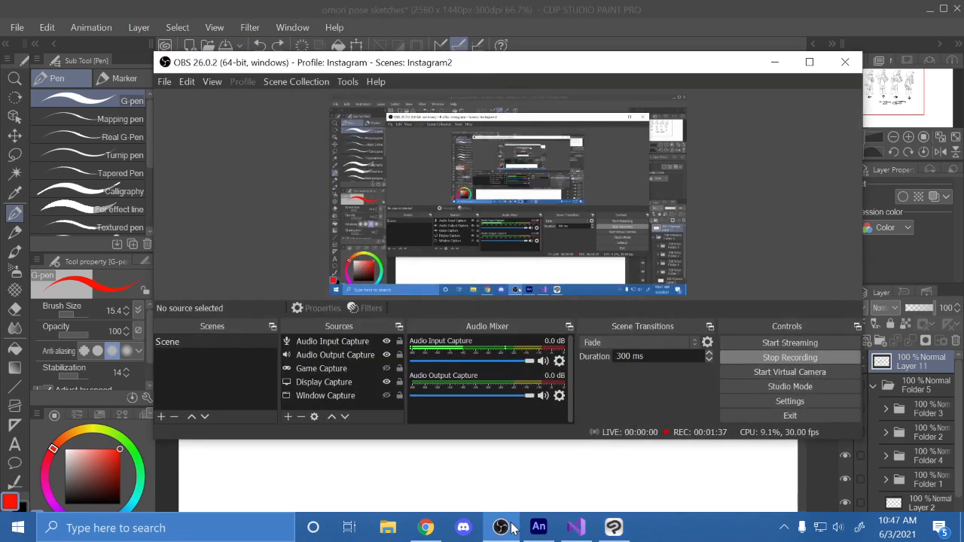
{"action": "left_click", "coordinate": [518, 534]}
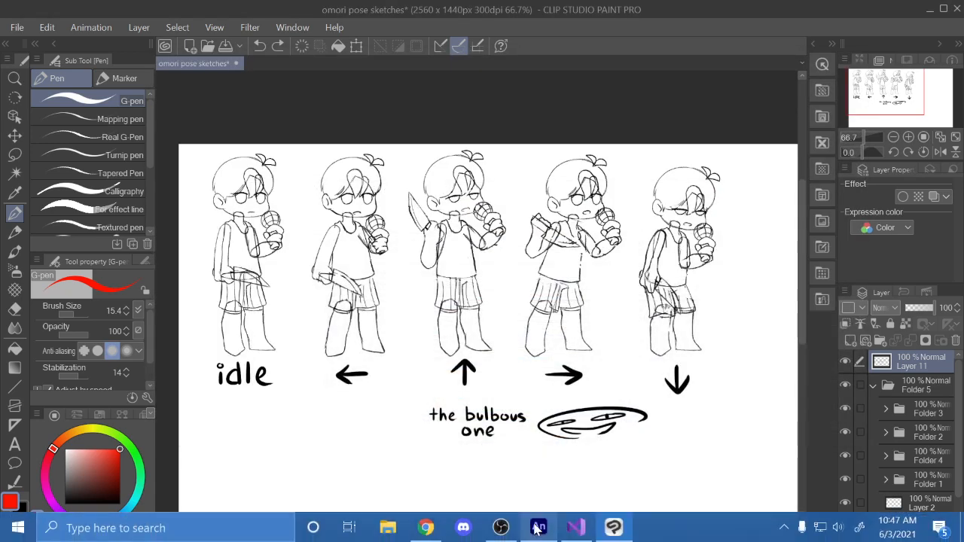
{"action": "left_click_drag", "start_coordinate": [903, 89], "coordinate": [905, 94]}
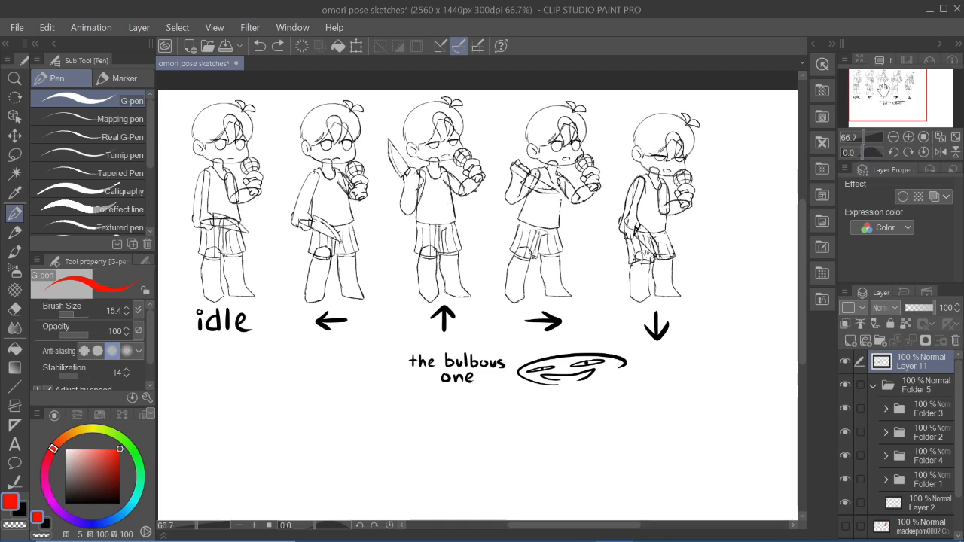
{"action": "left_click_drag", "start_coordinate": [899, 99], "coordinate": [895, 96]}
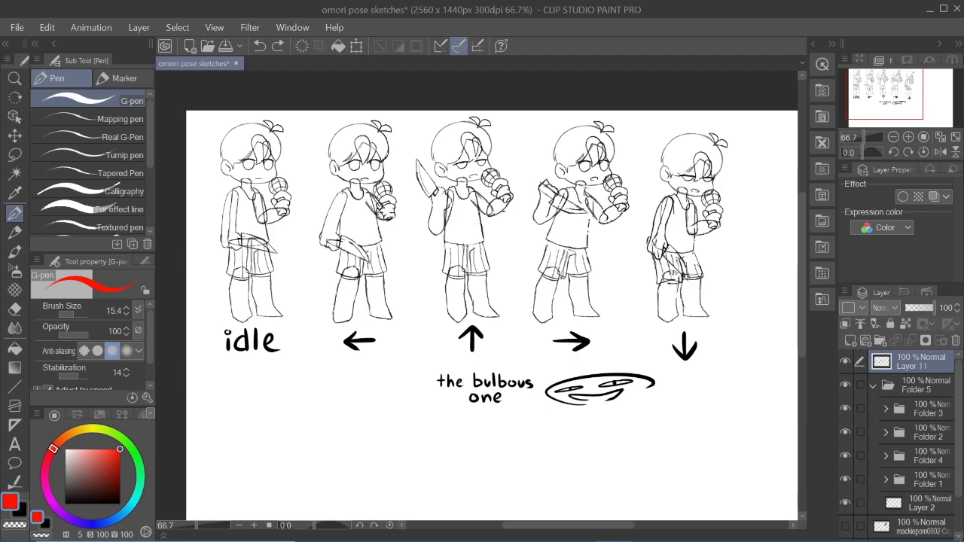
- Choose the Design pencil, set the drawing colour to black and show the blank canvas below the poses
{"action": "key", "text": "p"}
{"action": "left_click_drag", "start_coordinate": [337, 388], "coordinate": [397, 299]}
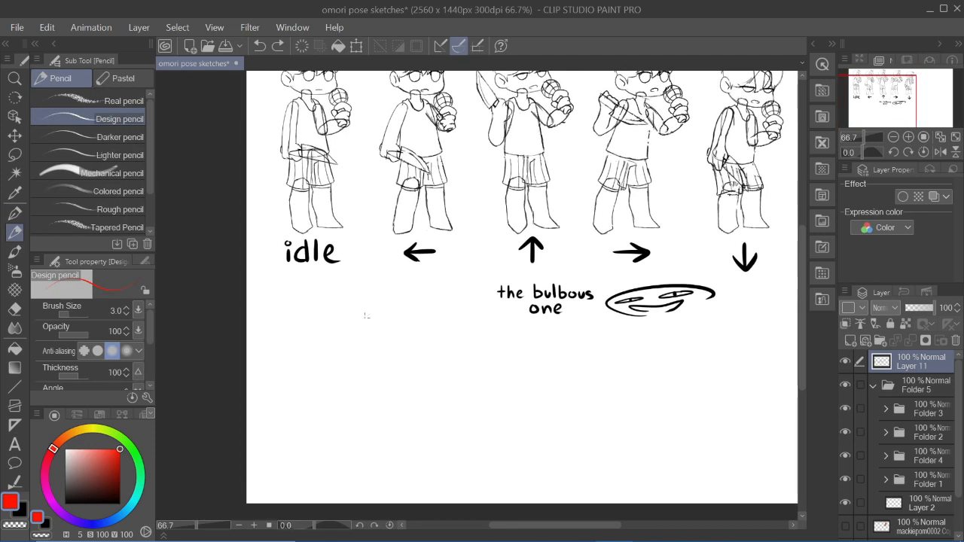
{"action": "left_click", "coordinate": [31, 516]}
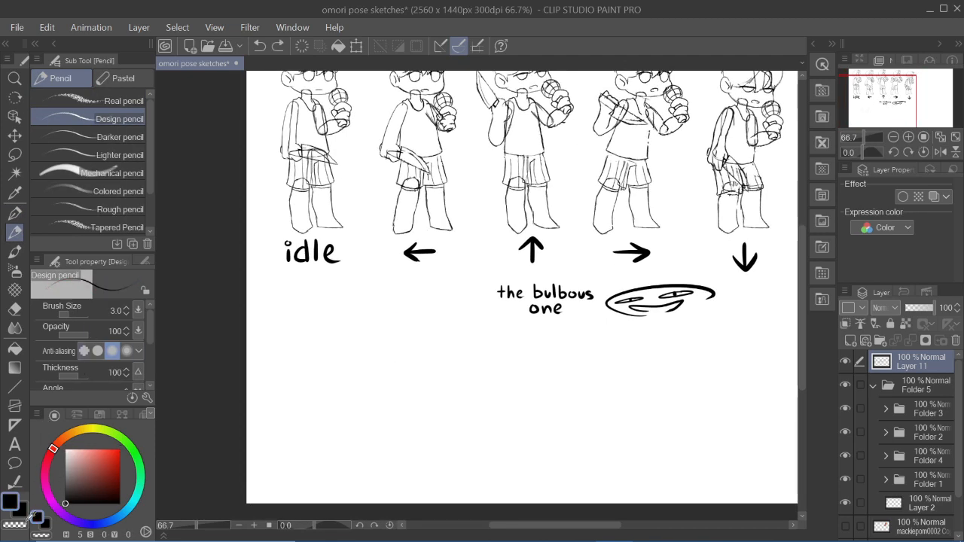
- Sketch a rough stick figure with a round head, fringe, arms and legs in the blank area below the poses
{"action": "mouse_move", "coordinate": [401, 342]}
{"action": "left_mouse_down"}
{"action": "mouse_move", "coordinate": [384, 360]}
{"action": "mouse_move", "coordinate": [422, 347]}
{"action": "left_mouse_up"}
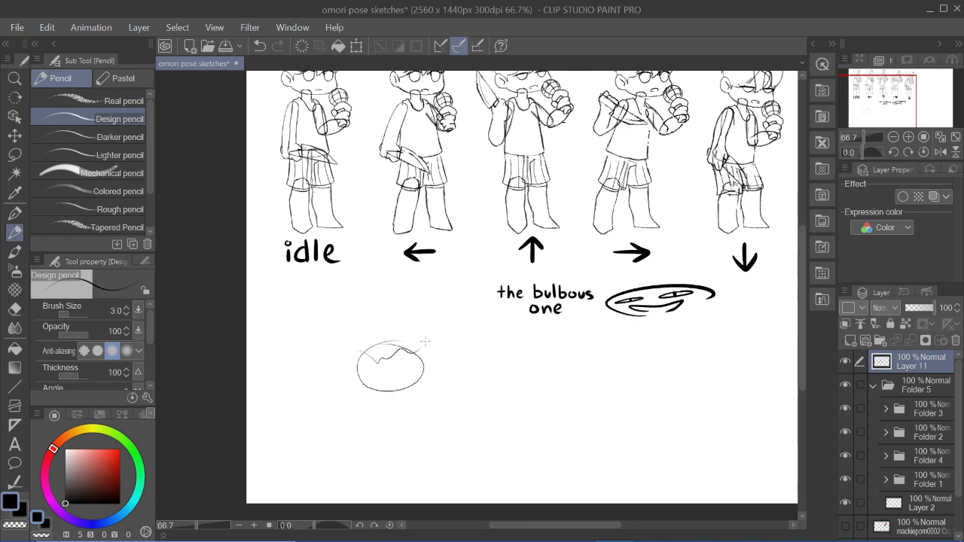
{"action": "mouse_move", "coordinate": [365, 387]}
{"action": "left_mouse_down"}
{"action": "mouse_move", "coordinate": [402, 419]}
{"action": "mouse_move", "coordinate": [382, 467]}
{"action": "left_mouse_up"}
{"action": "key", "text": "ctrl+z"}
{"action": "left_click_drag", "start_coordinate": [359, 425], "coordinate": [416, 402]}
{"action": "left_click_drag", "start_coordinate": [381, 464], "coordinate": [364, 487]}
{"action": "left_click_drag", "start_coordinate": [388, 464], "coordinate": [400, 486]}
- Undo all the stick figure strokes
{"action": "left_click", "coordinate": [885, 95]}
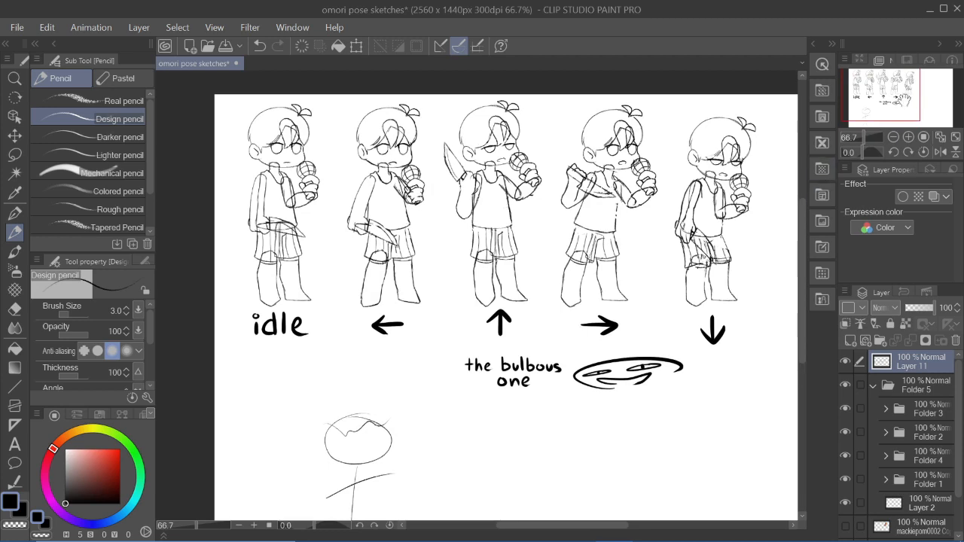
{"action": "left_click", "coordinate": [878, 101]}
{"action": "key", "text": "ctrl+z"}
{"action": "key", "text": "ctrl+z"}
{"action": "key", "text": "ctrl+z"}
{"action": "key", "text": "ctrl+z"}
{"action": "key", "text": "ctrl+z"}
{"action": "key", "text": "ctrl+z"}
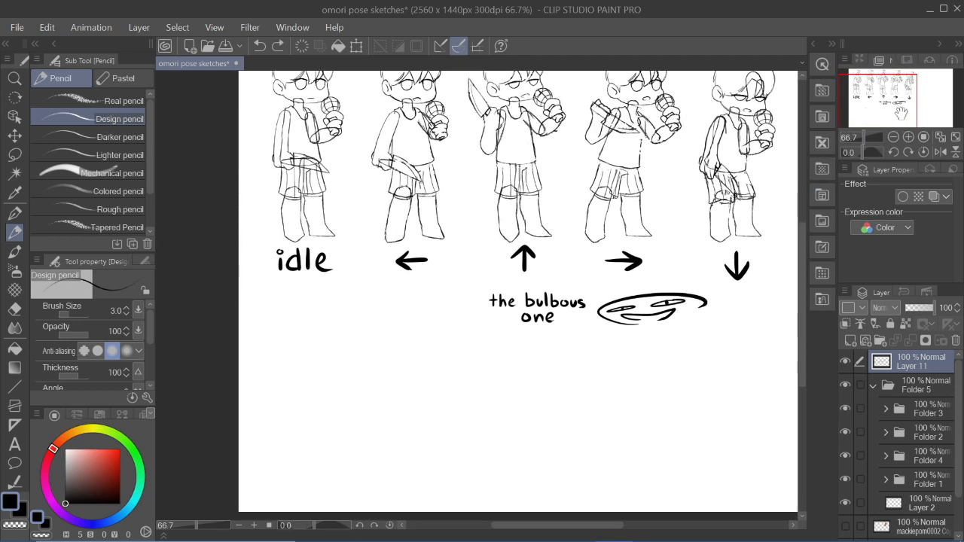
{"action": "left_click", "coordinate": [901, 107]}
- Try short black pencil marks on the idle pose's arm and neck, and undo them
{"action": "left_click_drag", "start_coordinate": [284, 181], "coordinate": [288, 187]}
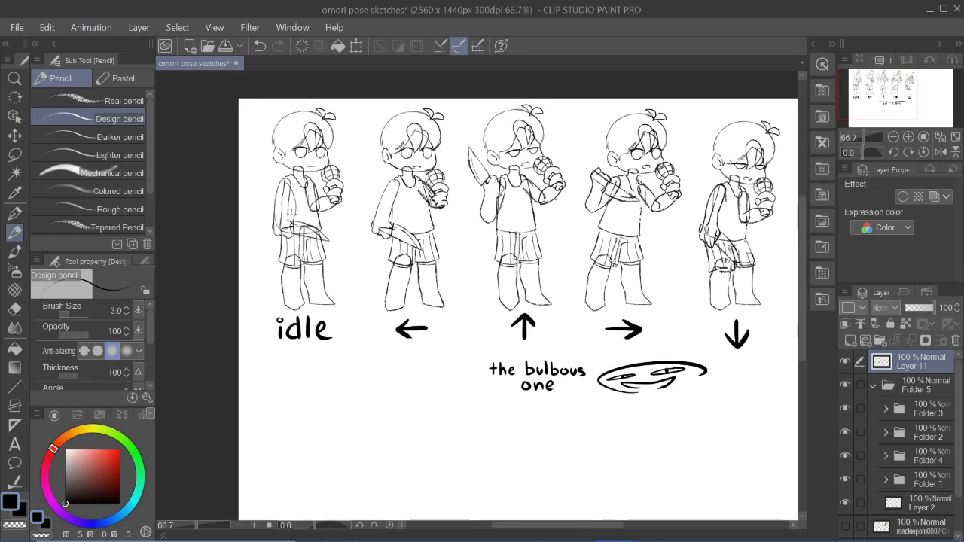
{"action": "key", "text": "ctrl+z"}
{"action": "left_click", "coordinate": [908, 137]}
{"action": "left_click", "coordinate": [908, 137]}
{"action": "left_click_drag", "start_coordinate": [886, 94], "coordinate": [863, 81]}
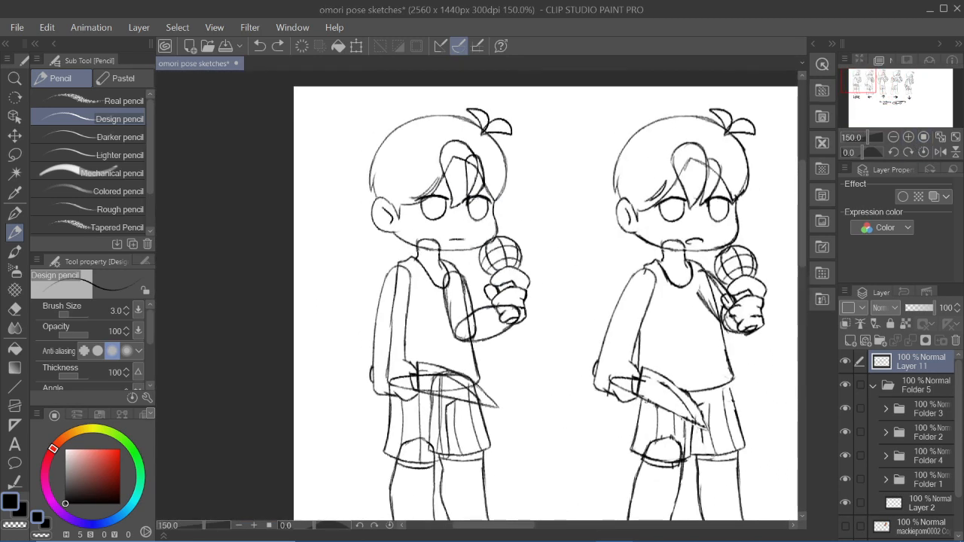
{"action": "mouse_move", "coordinate": [418, 246]}
{"action": "left_mouse_down"}
{"action": "mouse_move", "coordinate": [436, 240]}
{"action": "mouse_move", "coordinate": [439, 250]}
{"action": "mouse_move", "coordinate": [424, 232]}
{"action": "mouse_move", "coordinate": [438, 241]}
{"action": "mouse_move", "coordinate": [415, 244]}
{"action": "mouse_move", "coordinate": [439, 255]}
{"action": "left_mouse_up"}
{"action": "key", "text": "ctrl+z"}
- Switch the pencil colour to red and undo the stray marks
{"action": "key", "text": "ctrl+z"}
{"action": "left_click", "coordinate": [120, 449]}
{"action": "key", "text": "ctrl+z"}
{"action": "key", "text": "ctrl+z"}
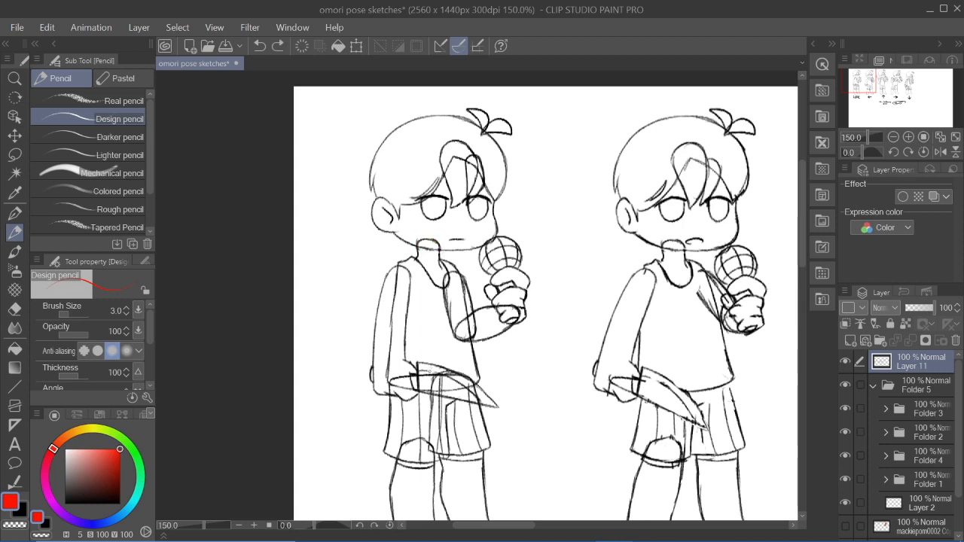
- Mark a red pivot dot at the idle pose's neck and draw red curved arrows around both sides of its head
{"action": "mouse_move", "coordinate": [542, 536]}
{"action": "left_click_drag", "start_coordinate": [873, 82], "coordinate": [881, 81]}
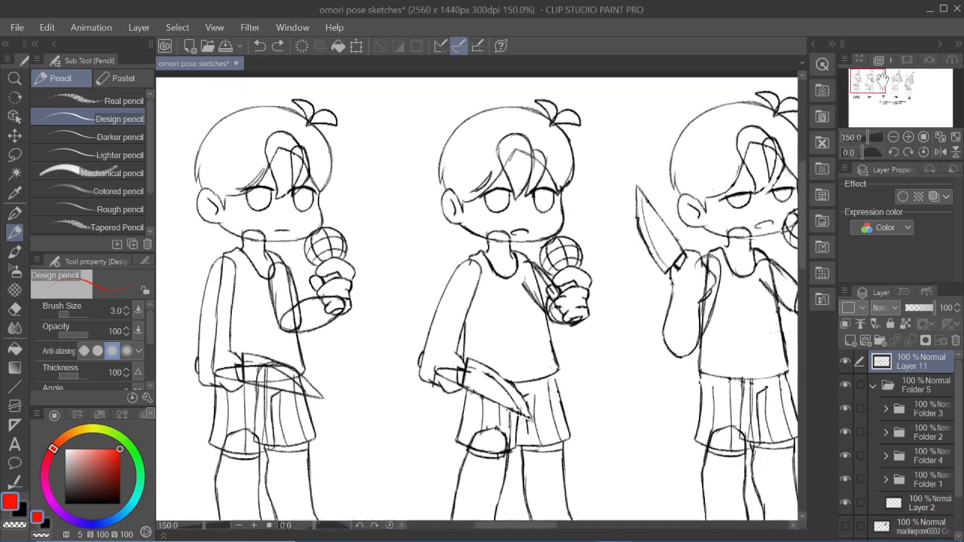
{"action": "left_click", "coordinate": [893, 137]}
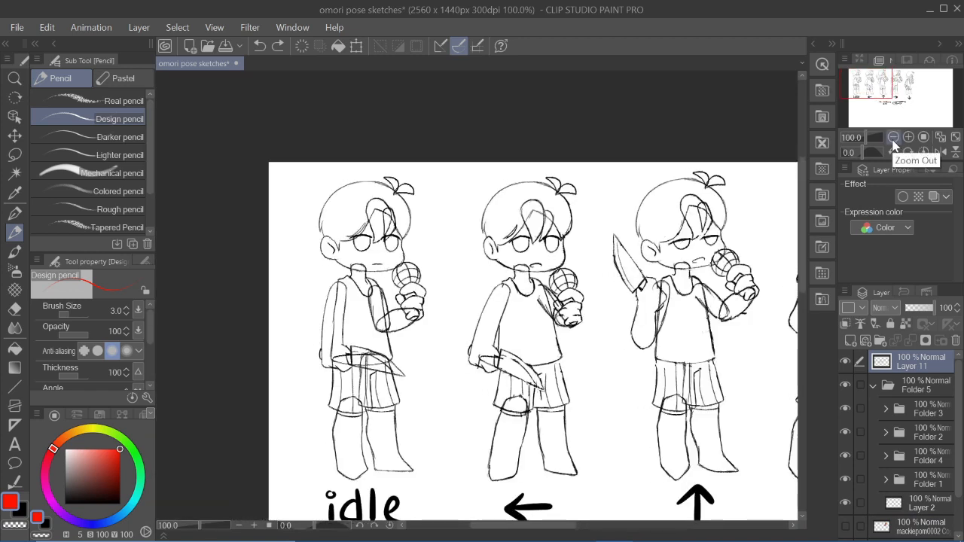
{"action": "left_click", "coordinate": [903, 139]}
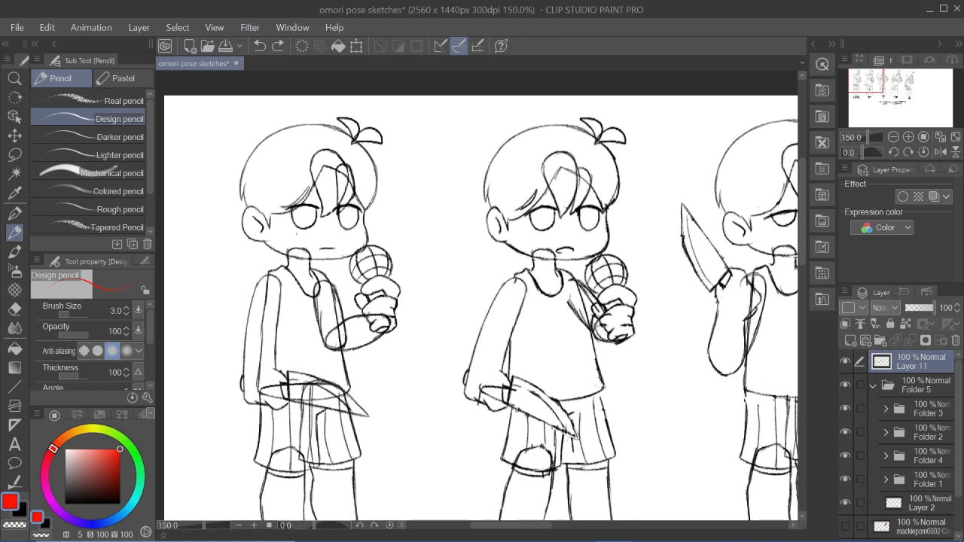
{"action": "mouse_move", "coordinate": [299, 244]}
{"action": "left_mouse_down"}
{"action": "mouse_move", "coordinate": [291, 255]}
{"action": "mouse_move", "coordinate": [307, 246]}
{"action": "left_mouse_up"}
{"action": "key", "text": "ctrl+z"}
{"action": "mouse_move", "coordinate": [270, 251]}
{"action": "left_mouse_down"}
{"action": "mouse_move", "coordinate": [316, 240]}
{"action": "mouse_move", "coordinate": [299, 253]}
{"action": "left_mouse_up"}
{"action": "key", "text": "ctrl+z"}
{"action": "mouse_move", "coordinate": [343, 115]}
{"action": "left_mouse_down"}
{"action": "mouse_move", "coordinate": [276, 114]}
{"action": "mouse_move", "coordinate": [301, 127]}
{"action": "left_mouse_up"}
{"action": "left_click_drag", "start_coordinate": [376, 147], "coordinate": [397, 217]}
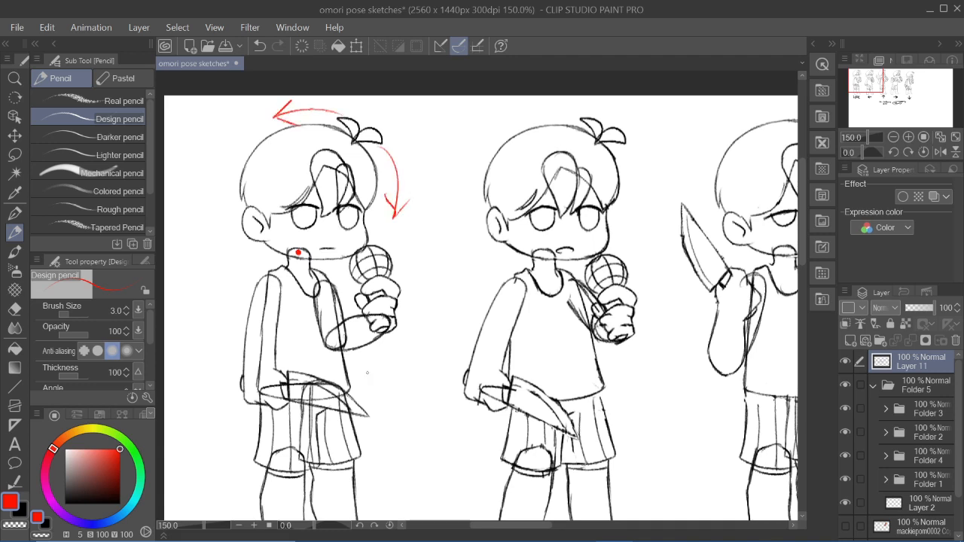
- Undo the red pivot dot and rotation arrows on the idle pose
{"action": "key", "text": "ctrl+z"}
{"action": "key", "text": "ctrl+z"}
{"action": "key", "text": "ctrl+z"}
{"action": "key", "text": "ctrl+z"}
{"action": "key", "text": "ctrl+z"}
{"action": "key", "text": "ctrl+z"}
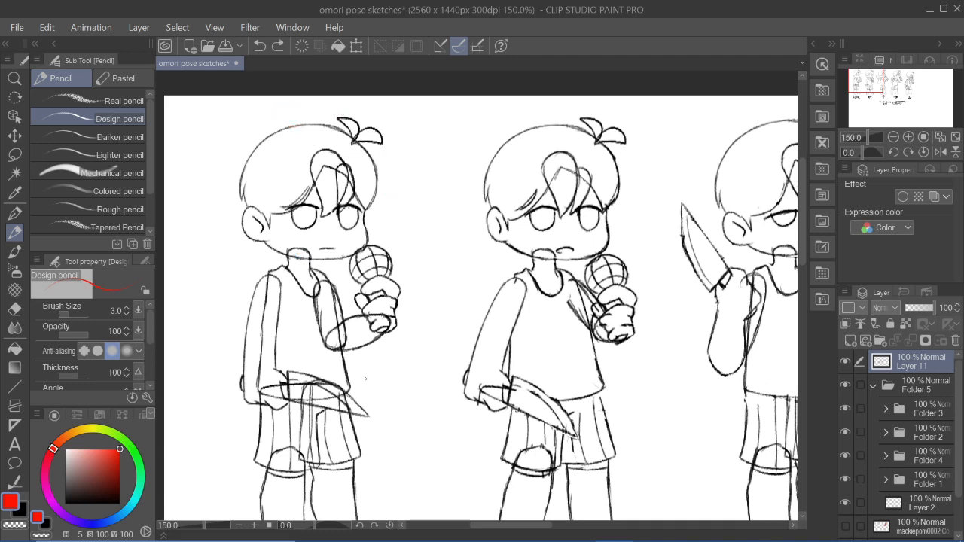
{"action": "left_click", "coordinate": [893, 138]}
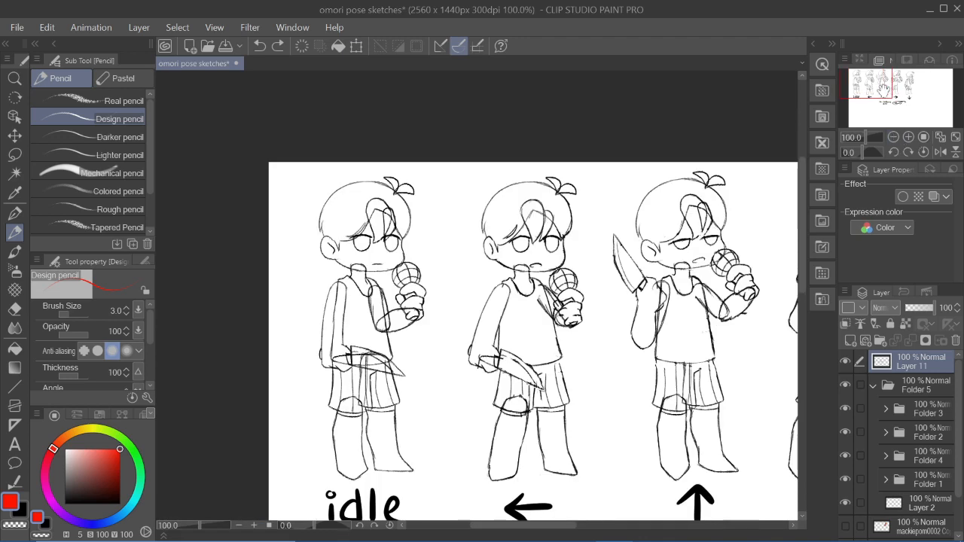
{"action": "left_click_drag", "start_coordinate": [250, 244], "coordinate": [277, 307]}
{"action": "key", "text": "ctrl+z"}
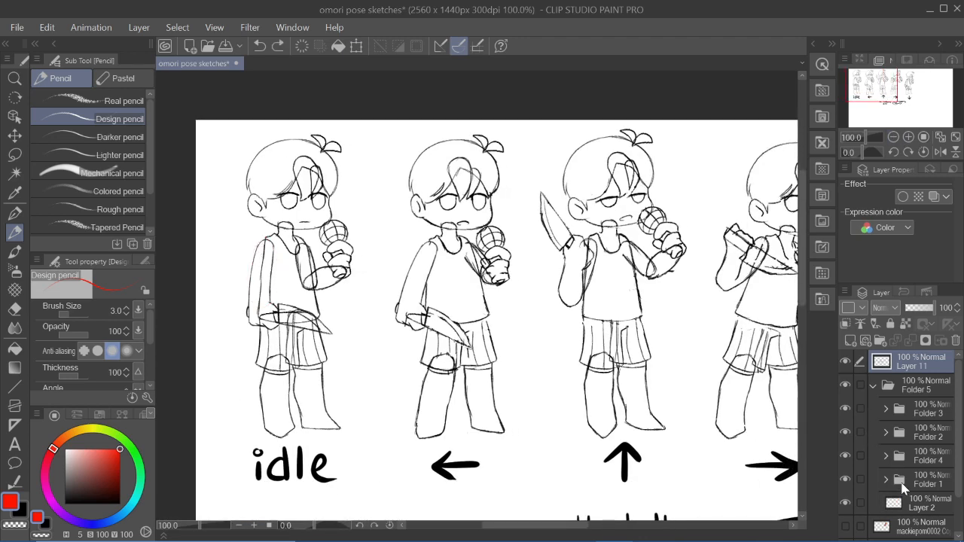
- Duplicate the idle pose on Layer 2 and move the copy straight down below the idle label
{"action": "left_click", "coordinate": [925, 481]}
{"action": "left_click", "coordinate": [913, 508]}
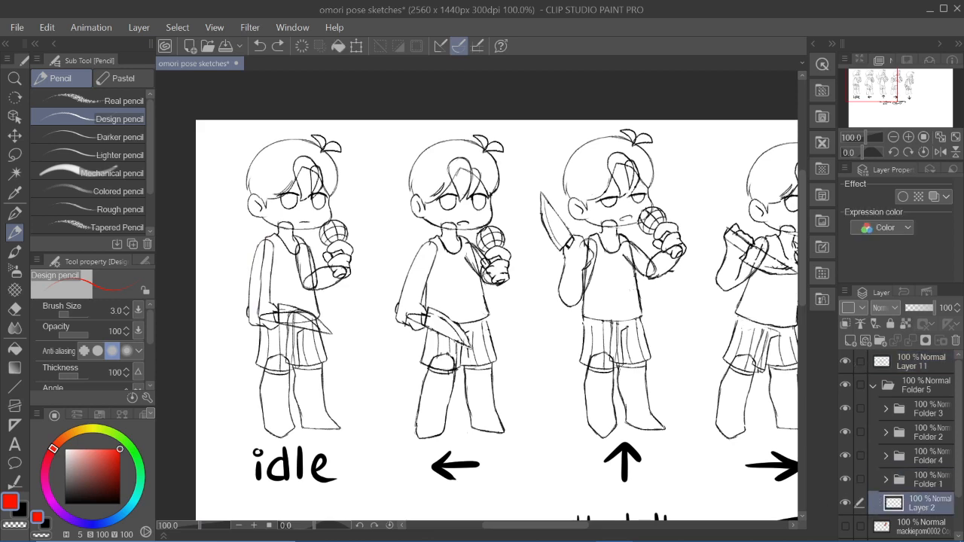
{"action": "left_click", "coordinate": [893, 137]}
{"action": "left_click_drag", "start_coordinate": [896, 88], "coordinate": [900, 92]}
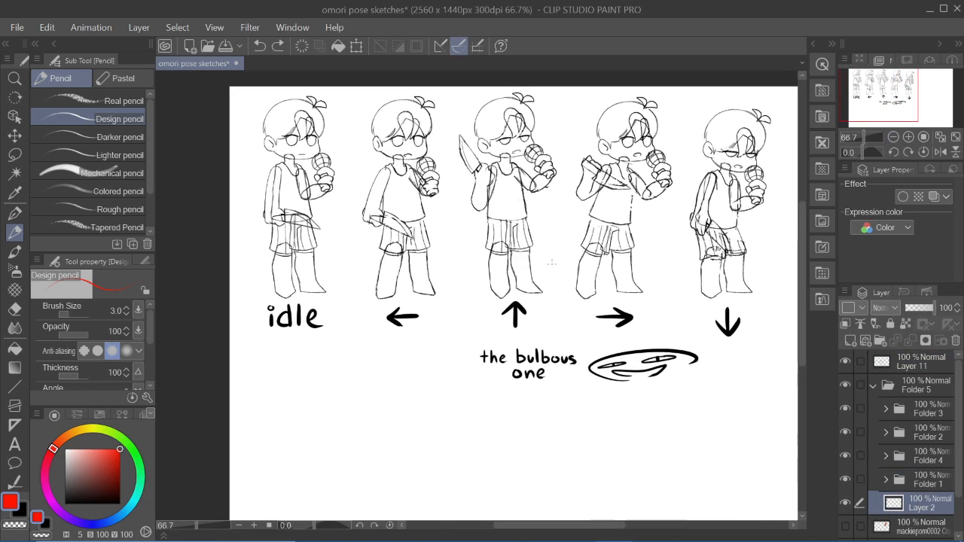
{"action": "key", "text": "ctrl+c"}
{"action": "key", "text": "ctrl+v"}
{"action": "left_click", "coordinate": [15, 136]}
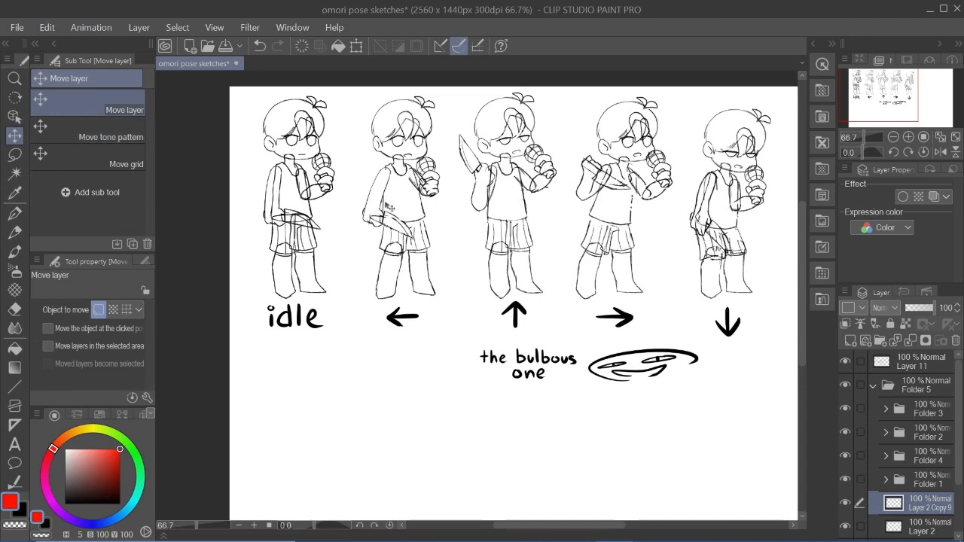
{"action": "left_click_drag", "start_coordinate": [387, 208], "coordinate": [388, 426]}
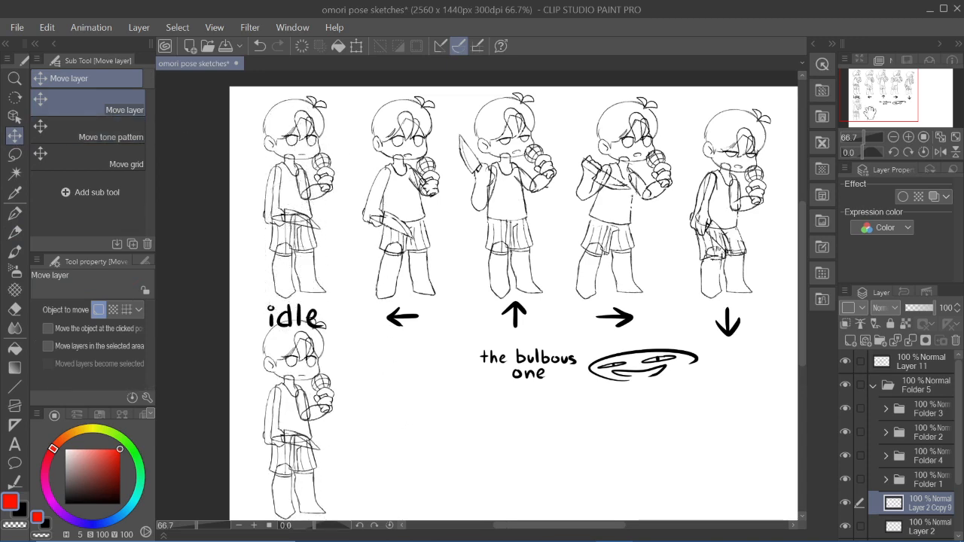
- Move the copied idle pose slightly lower so its hair clears the idle label
{"action": "scroll", "coordinate": [423, 411], "scroll_direction": "down", "scroll_amount": 3}
{"action": "left_click_drag", "start_coordinate": [890, 108], "coordinate": [891, 97]}
{"action": "left_click_drag", "start_coordinate": [905, 92], "coordinate": [867, 110]}
{"action": "left_click", "coordinate": [908, 137]}
{"action": "left_click", "coordinate": [894, 137]}
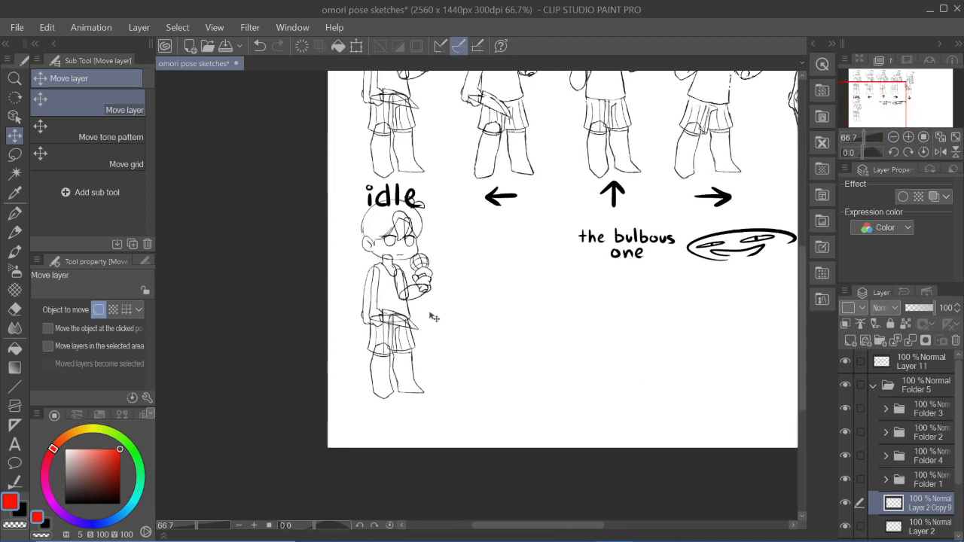
{"action": "left_click_drag", "start_coordinate": [430, 313], "coordinate": [433, 323]}
{"action": "left_click_drag", "start_coordinate": [888, 105], "coordinate": [893, 96]}
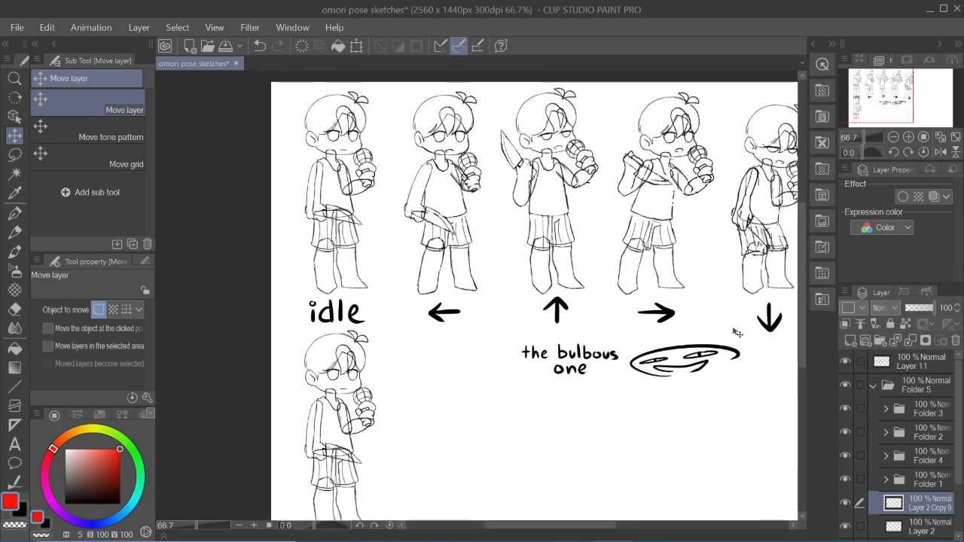
{"action": "mouse_move", "coordinate": [901, 96]}
{"action": "left_mouse_down"}
{"action": "mouse_move", "coordinate": [911, 95]}
{"action": "mouse_move", "coordinate": [908, 102]}
{"action": "left_mouse_up"}
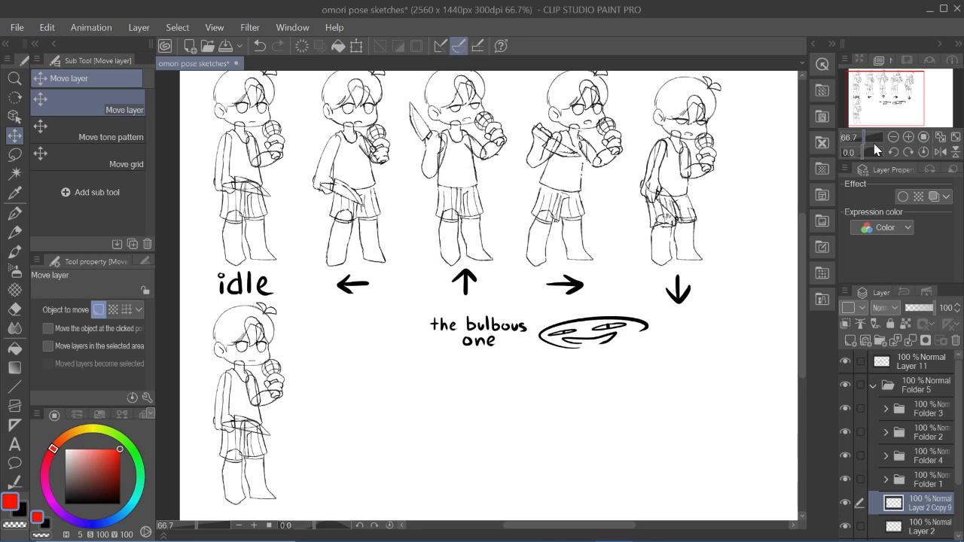
{"action": "mouse_move", "coordinate": [864, 89]}
{"action": "left_mouse_down"}
{"action": "mouse_move", "coordinate": [879, 91]}
{"action": "mouse_move", "coordinate": [864, 103]}
{"action": "mouse_move", "coordinate": [897, 106]}
{"action": "left_mouse_up"}
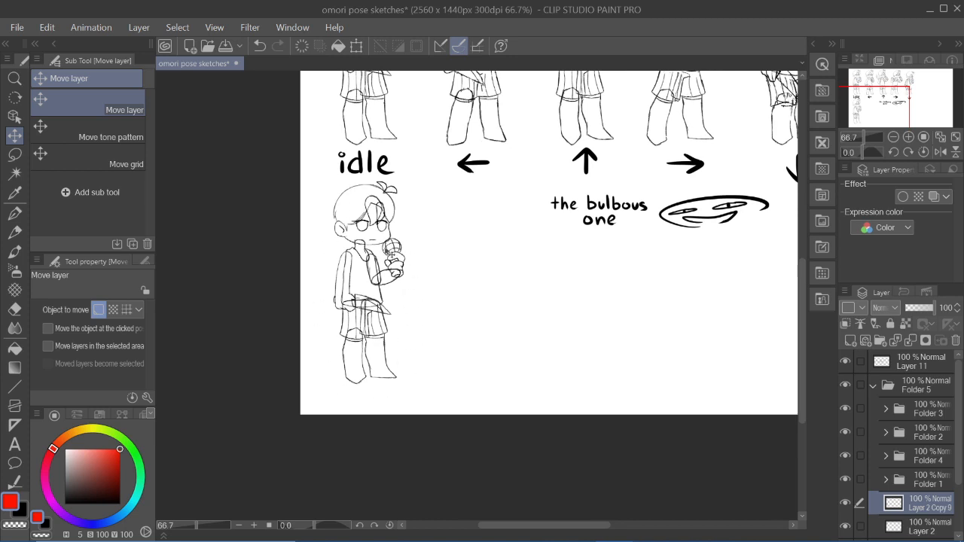
{"action": "left_click", "coordinate": [845, 503]}
{"action": "left_click", "coordinate": [844, 503]}
- Try to rotate the copied idle pose's head slightly clockwise about the neck
{"action": "left_click", "coordinate": [14, 154]}
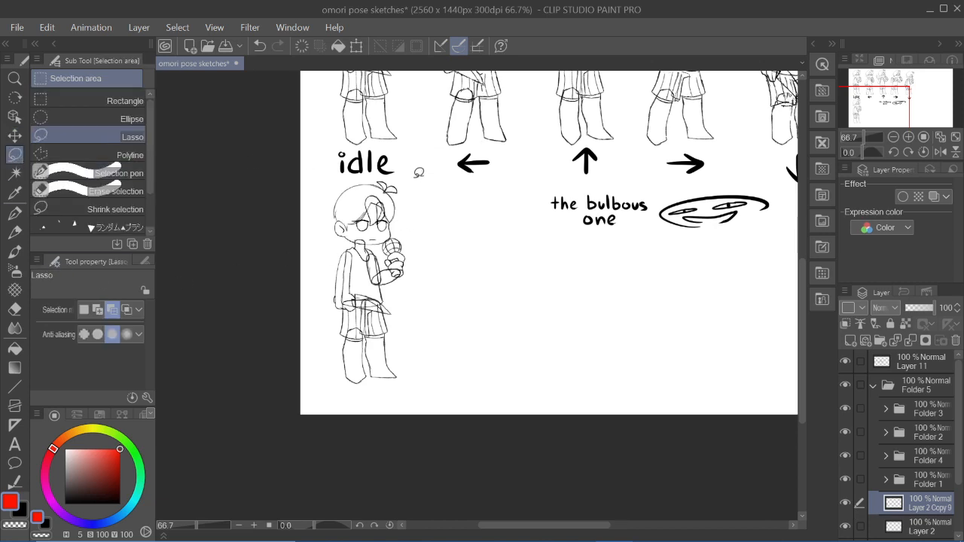
{"action": "mouse_move", "coordinate": [411, 188]}
{"action": "left_mouse_down"}
{"action": "mouse_move", "coordinate": [319, 202]}
{"action": "mouse_move", "coordinate": [328, 235]}
{"action": "mouse_move", "coordinate": [358, 262]}
{"action": "mouse_move", "coordinate": [381, 261]}
{"action": "mouse_move", "coordinate": [408, 220]}
{"action": "left_mouse_up"}
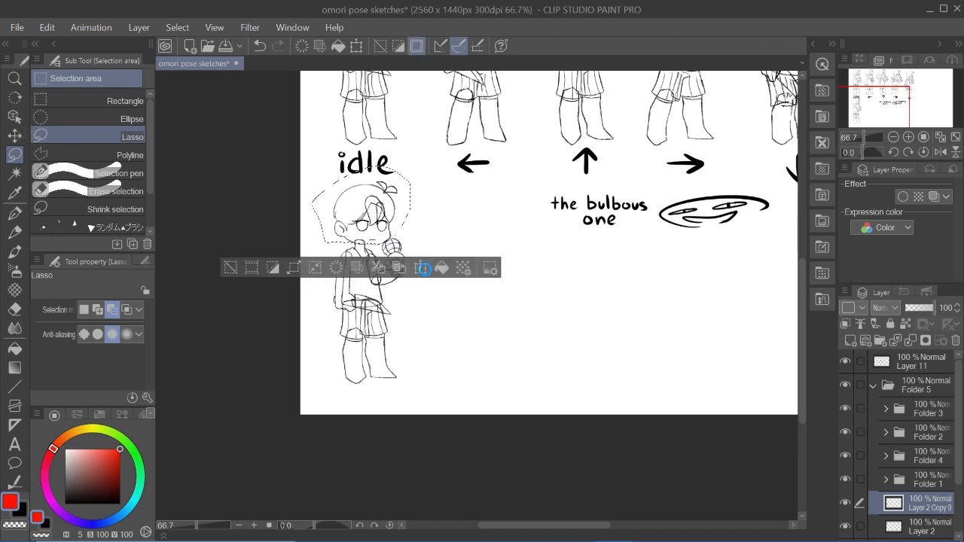
{"action": "left_click", "coordinate": [422, 269]}
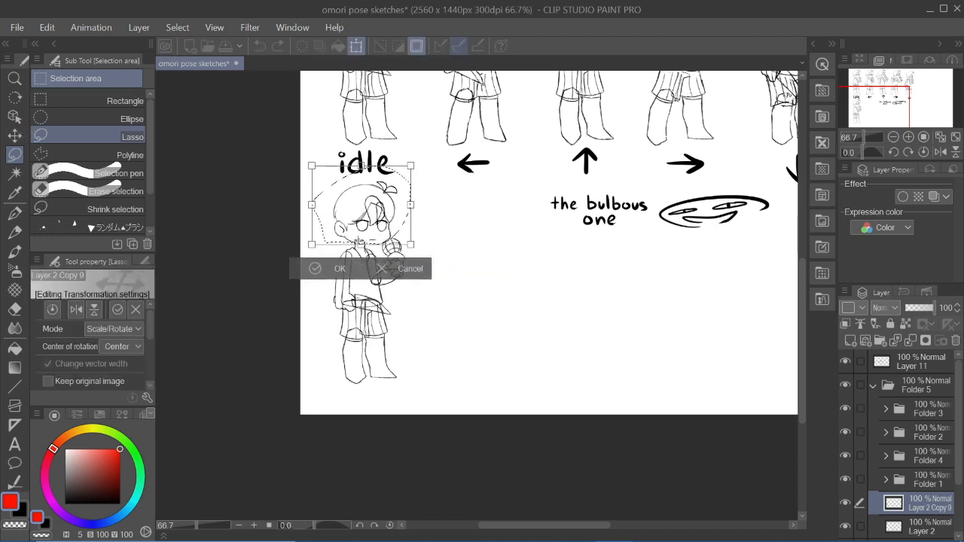
{"action": "left_click_drag", "start_coordinate": [419, 157], "coordinate": [431, 169]}
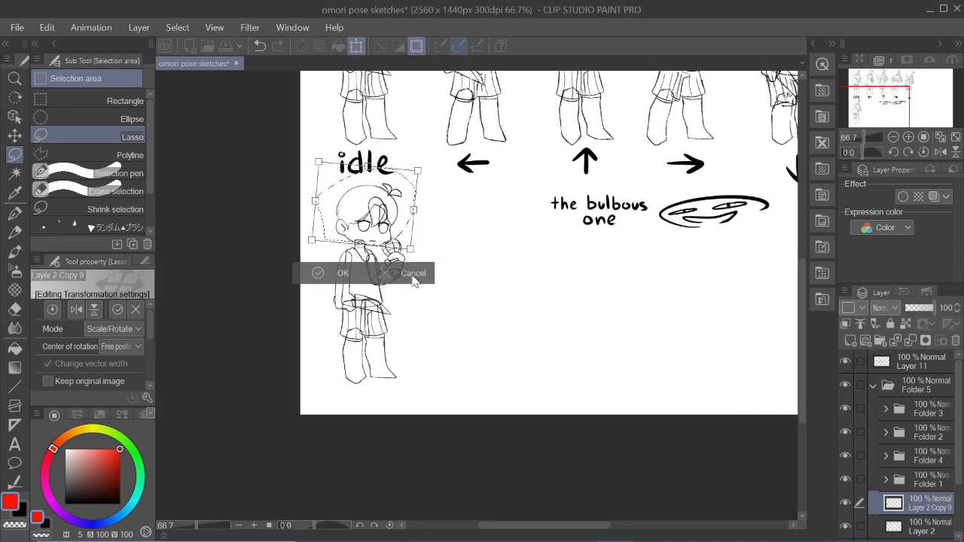
{"action": "left_click", "coordinate": [412, 276]}
{"action": "left_click", "coordinate": [228, 272]}
- Select the copied pose's head and upper body and rotate them clockwise about the waist so the figure leans
{"action": "mouse_move", "coordinate": [914, 105]}
{"action": "left_mouse_down"}
{"action": "mouse_move", "coordinate": [889, 92]}
{"action": "mouse_move", "coordinate": [872, 111]}
{"action": "left_mouse_up"}
{"action": "left_click_drag", "start_coordinate": [415, 240], "coordinate": [413, 202]}
{"action": "mouse_move", "coordinate": [310, 213]}
{"action": "left_mouse_down"}
{"action": "mouse_move", "coordinate": [306, 298]}
{"action": "mouse_move", "coordinate": [317, 334]}
{"action": "mouse_move", "coordinate": [342, 320]}
{"action": "mouse_move", "coordinate": [392, 328]}
{"action": "mouse_move", "coordinate": [426, 283]}
{"action": "left_mouse_up"}
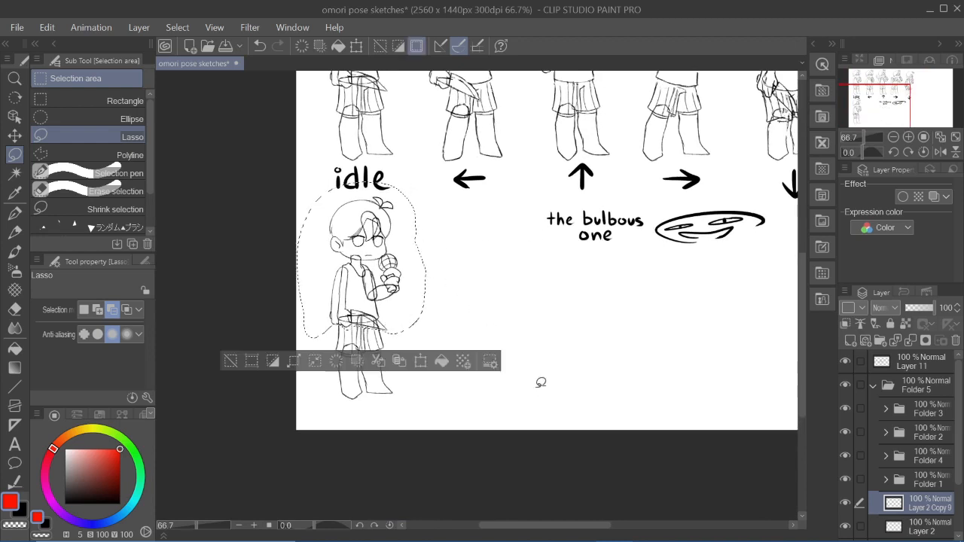
{"action": "left_click", "coordinate": [420, 361]}
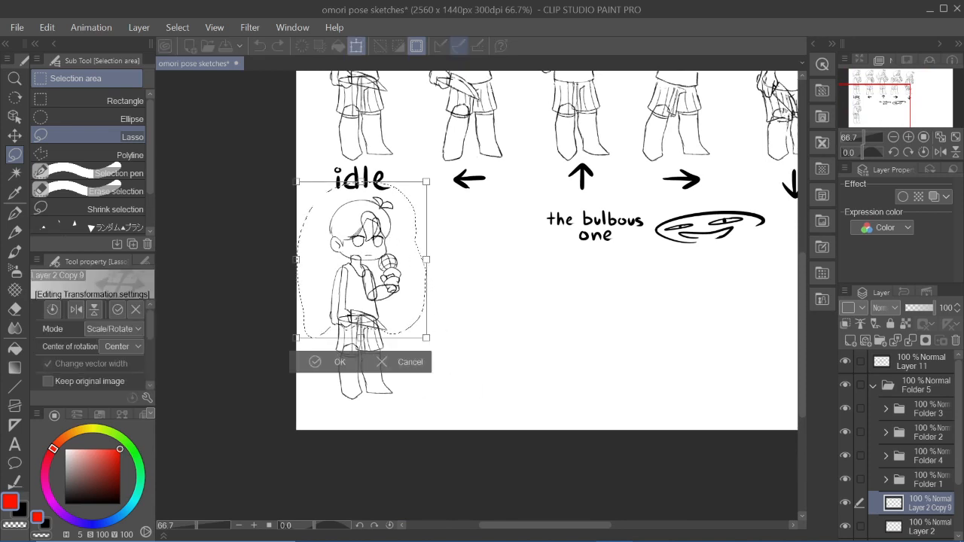
{"action": "left_click_drag", "start_coordinate": [429, 170], "coordinate": [468, 178]}
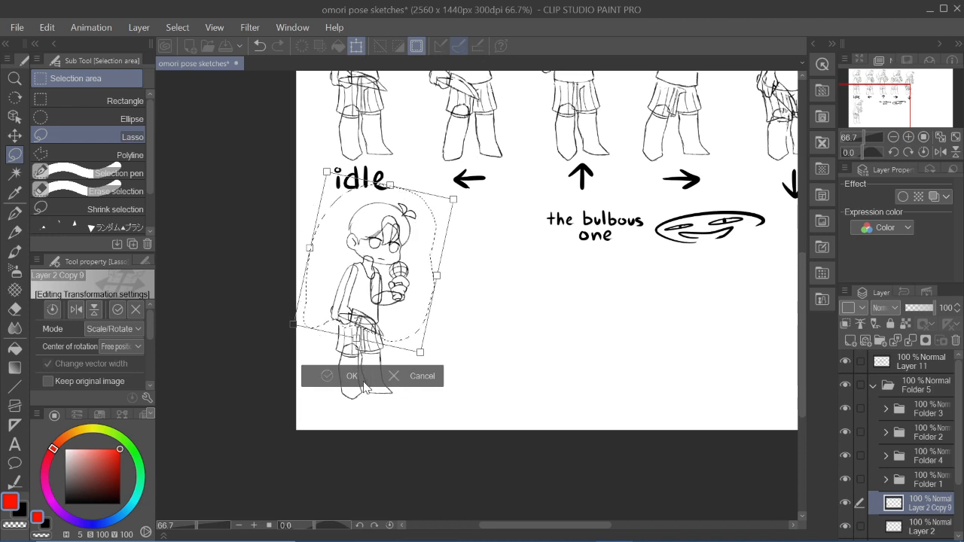
{"action": "left_click", "coordinate": [351, 377]}
{"action": "left_click", "coordinate": [283, 371]}
- Select the copied pose's leg on the knife-hand side and rotate it clockwise about the hip so the foot swings outward
{"action": "mouse_move", "coordinate": [330, 338]}
{"action": "left_mouse_down"}
{"action": "mouse_move", "coordinate": [358, 416]}
{"action": "mouse_move", "coordinate": [370, 392]}
{"action": "mouse_move", "coordinate": [363, 322]}
{"action": "left_mouse_up"}
{"action": "left_click", "coordinate": [403, 447]}
{"action": "left_click_drag", "start_coordinate": [342, 373], "coordinate": [363, 329]}
{"action": "left_click_drag", "start_coordinate": [405, 416], "coordinate": [382, 436]}
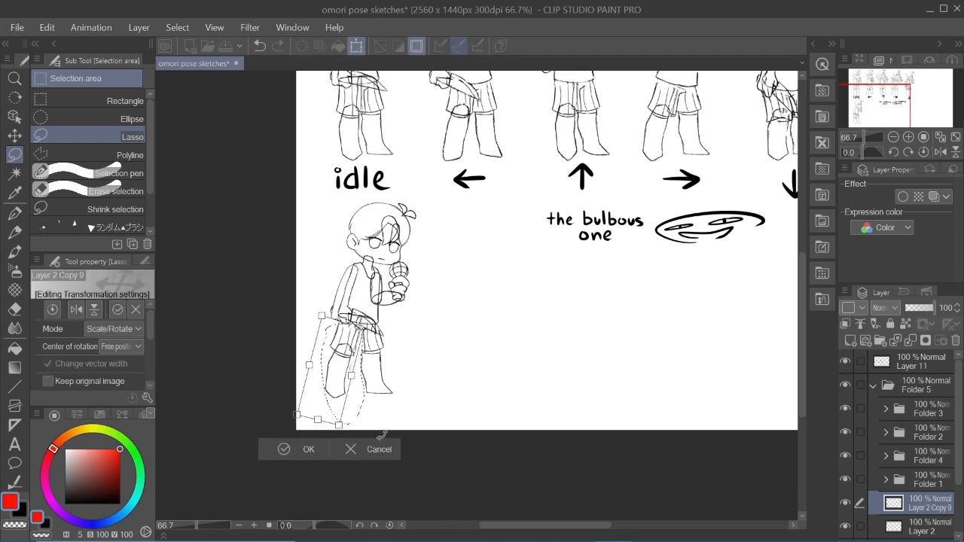
{"action": "left_click", "coordinate": [310, 450]}
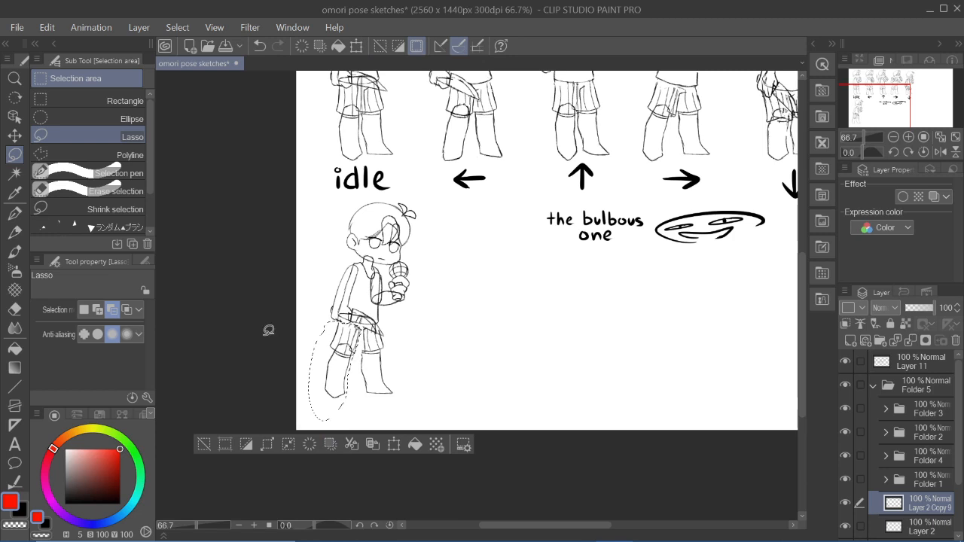
{"action": "left_click", "coordinate": [204, 444]}
- Select the leaning copy's head and rotate it counterclockwise about the neck until it sits nearly upright
{"action": "mouse_move", "coordinate": [427, 204]}
{"action": "left_mouse_down"}
{"action": "mouse_move", "coordinate": [348, 196]}
{"action": "mouse_move", "coordinate": [332, 254]}
{"action": "mouse_move", "coordinate": [377, 275]}
{"action": "mouse_move", "coordinate": [424, 235]}
{"action": "left_mouse_up"}
{"action": "left_click", "coordinate": [432, 290]}
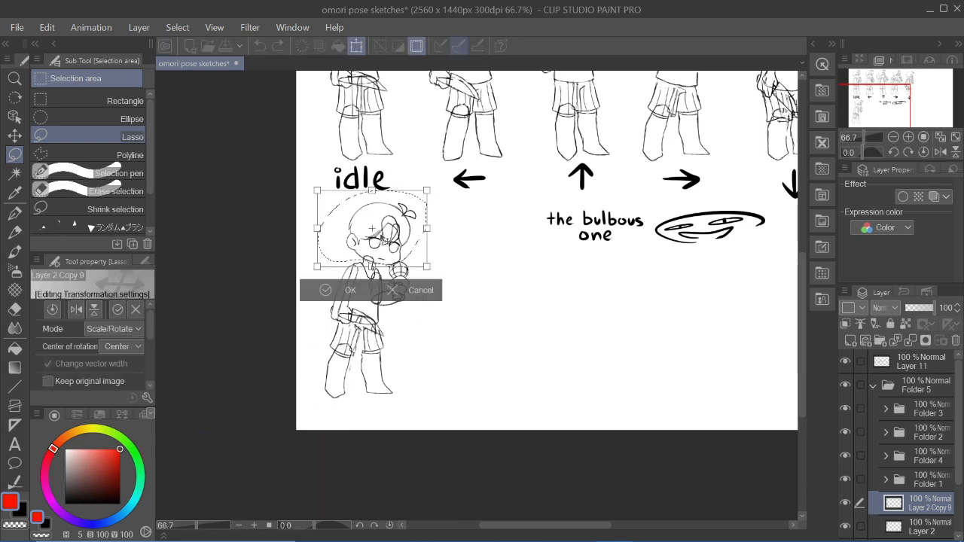
{"action": "left_click_drag", "start_coordinate": [449, 178], "coordinate": [442, 163]}
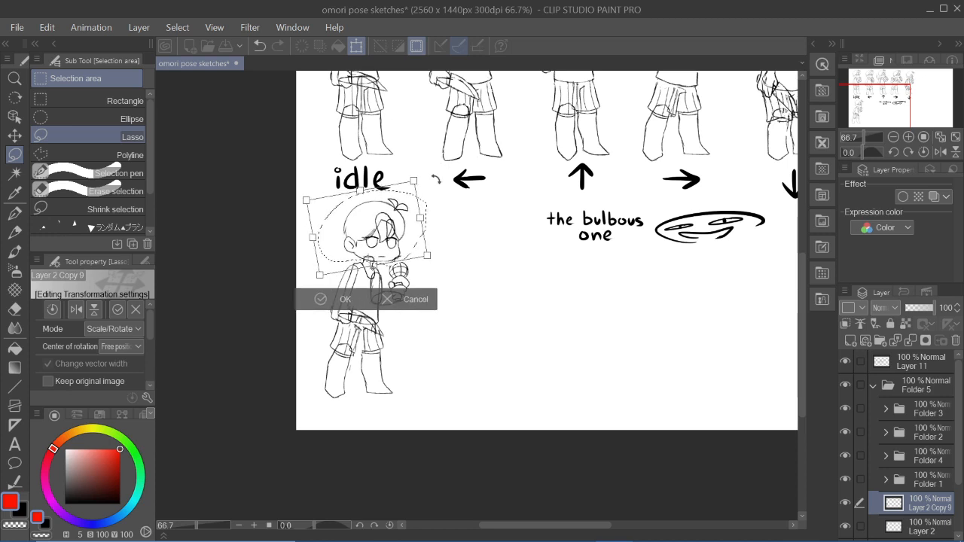
{"action": "left_click", "coordinate": [350, 303]}
{"action": "left_click", "coordinate": [237, 294]}
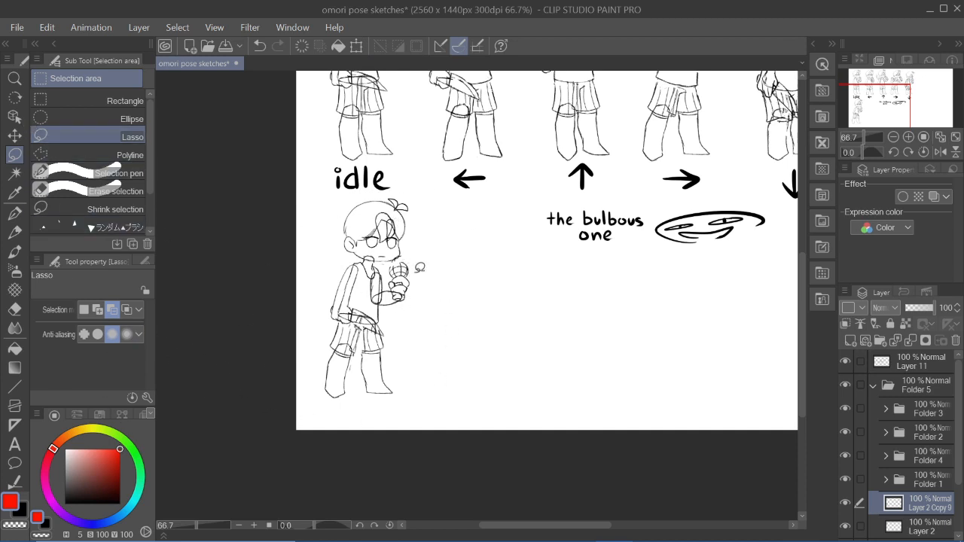
- Outline the raised knife arm of the right-arrow pose with lasso selections and discard each selection
{"action": "mouse_move", "coordinate": [378, 271]}
{"action": "left_mouse_down"}
{"action": "mouse_move", "coordinate": [376, 310]}
{"action": "mouse_move", "coordinate": [390, 260]}
{"action": "left_mouse_up"}
{"action": "key", "text": "ctrl+z"}
{"action": "left_click_drag", "start_coordinate": [736, 262], "coordinate": [689, 322]}
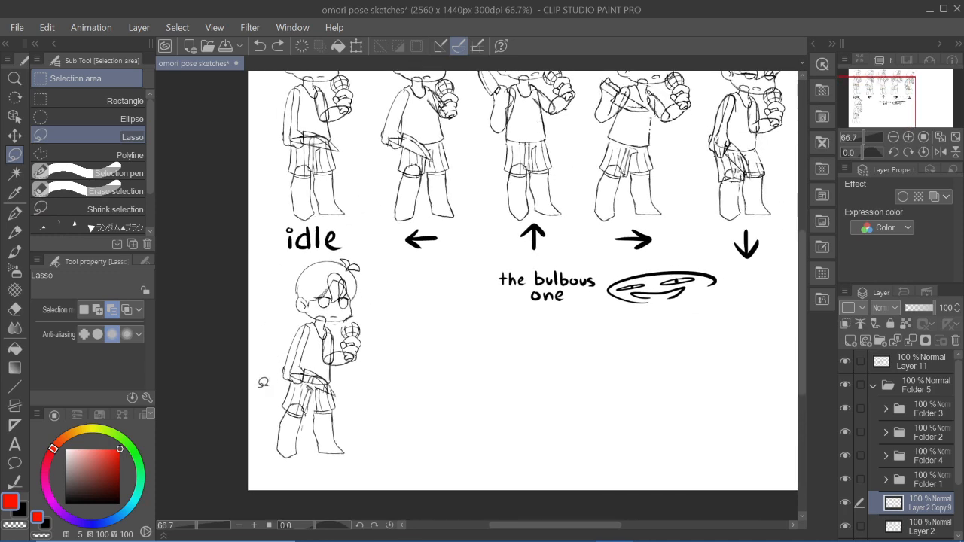
{"action": "left_click_drag", "start_coordinate": [900, 92], "coordinate": [900, 89]}
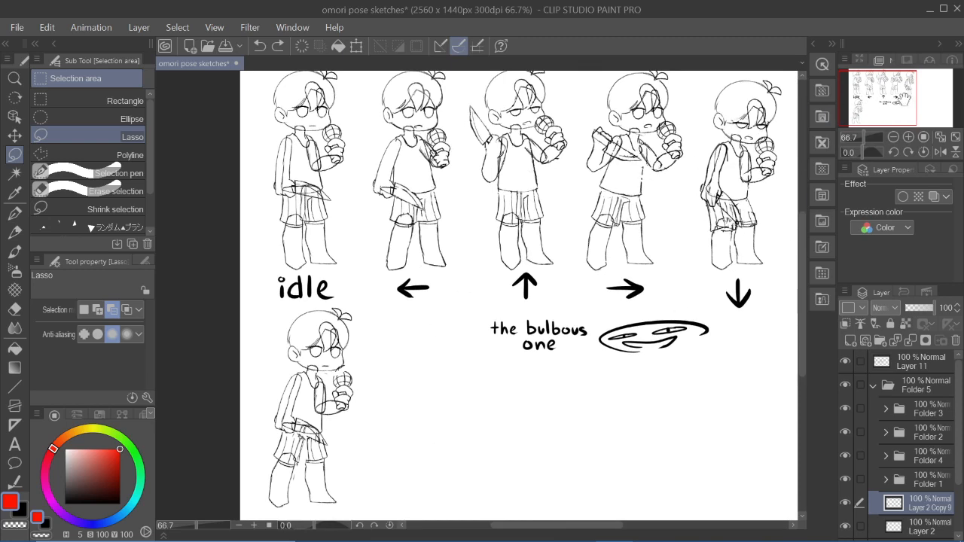
{"action": "left_click_drag", "start_coordinate": [902, 100], "coordinate": [904, 104]}
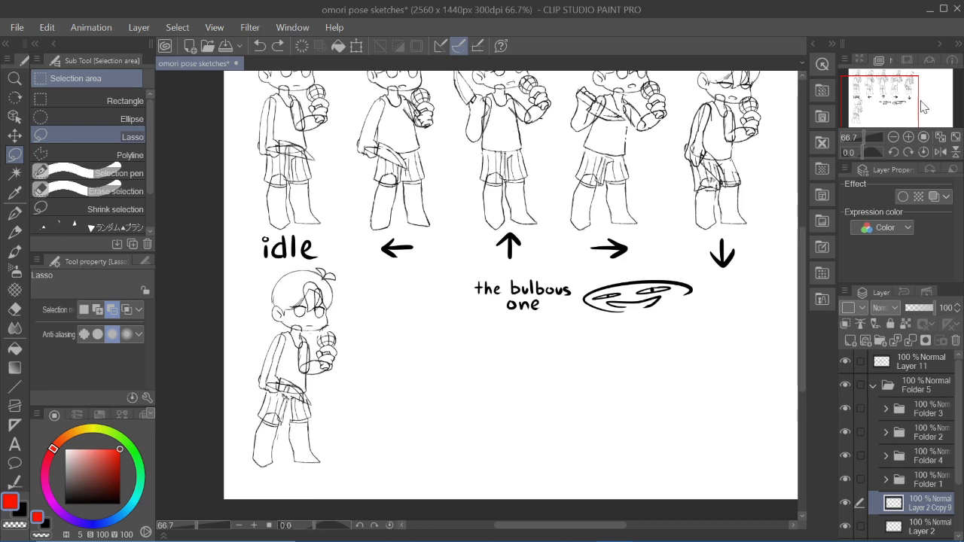
{"action": "left_click_drag", "start_coordinate": [899, 104], "coordinate": [887, 105]}
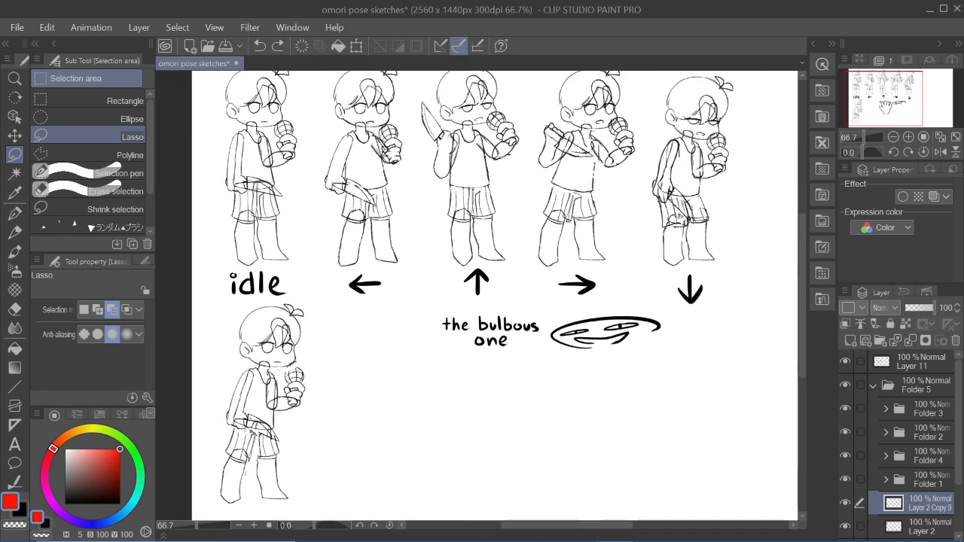
{"action": "mouse_move", "coordinate": [581, 120]}
{"action": "left_mouse_down"}
{"action": "mouse_move", "coordinate": [591, 163]}
{"action": "mouse_move", "coordinate": [588, 142]}
{"action": "mouse_move", "coordinate": [548, 158]}
{"action": "mouse_move", "coordinate": [589, 128]}
{"action": "left_mouse_up"}
{"action": "key", "text": "ctrl+d"}
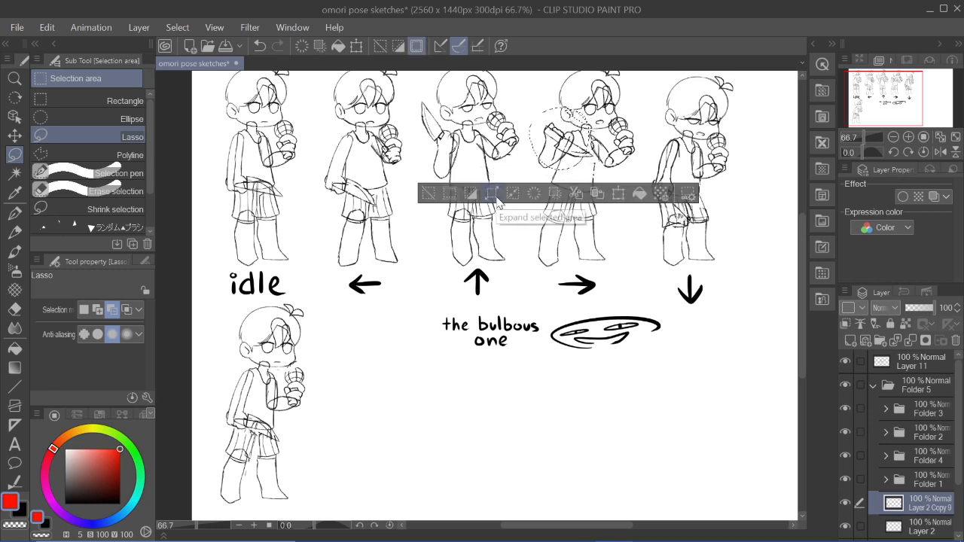
{"action": "key", "text": "ctrl+z"}
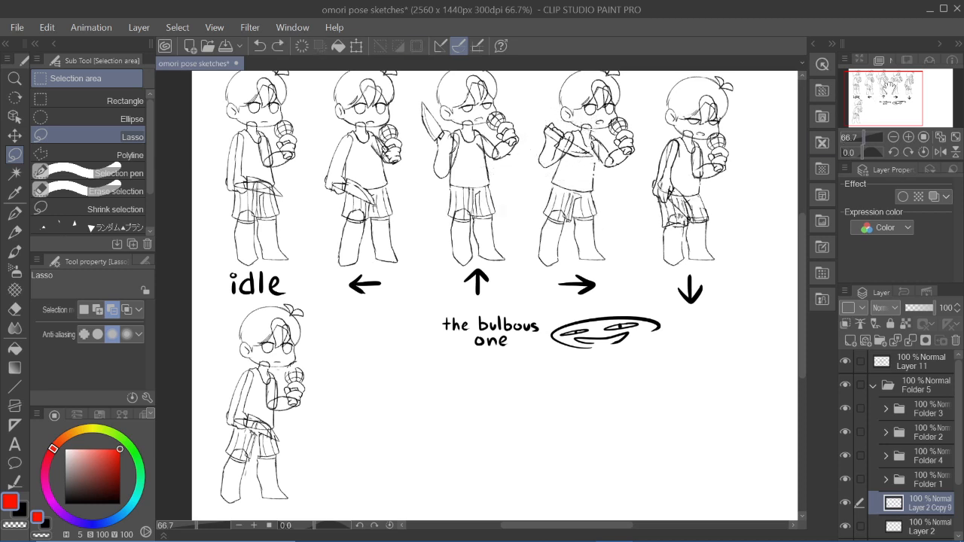
{"action": "left_click_drag", "start_coordinate": [885, 86], "coordinate": [883, 97]}
{"action": "mouse_move", "coordinate": [579, 142]}
{"action": "left_mouse_down"}
{"action": "mouse_move", "coordinate": [536, 175]}
{"action": "mouse_move", "coordinate": [580, 137]}
{"action": "left_mouse_up"}
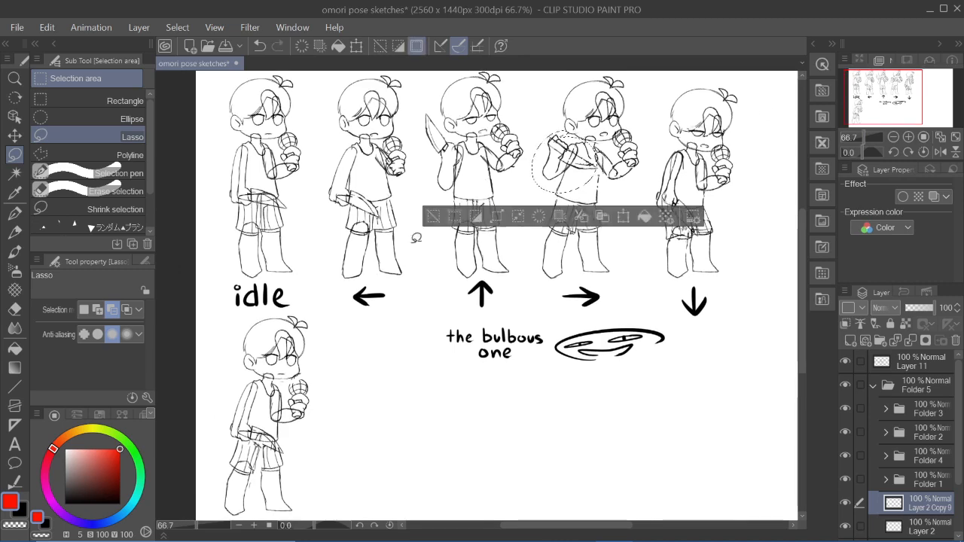
{"action": "left_click_drag", "start_coordinate": [884, 108], "coordinate": [876, 114]}
{"action": "key", "text": "ctrl+z"}
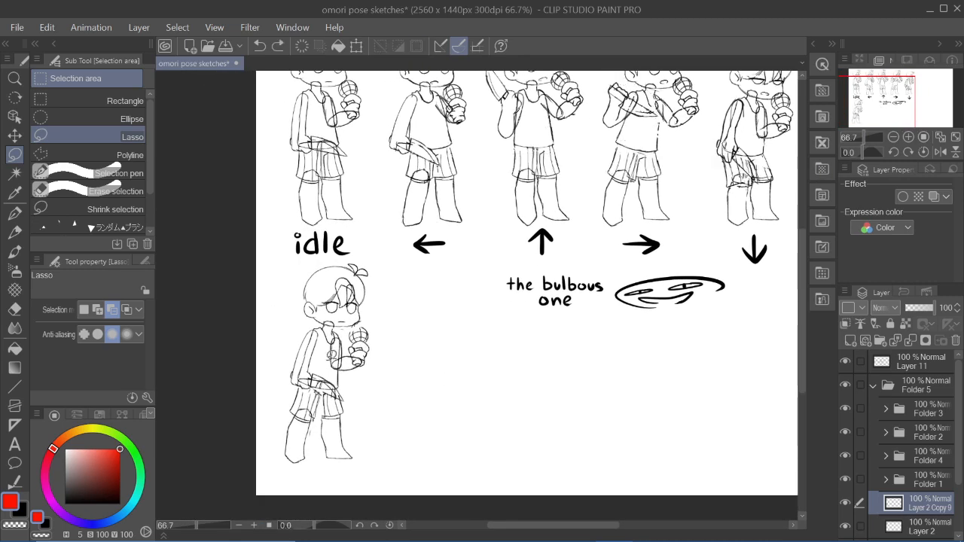
- Erase the arm lines leading to the knife hand on the copied pose with the Hard eraser
{"action": "key", "text": "e"}
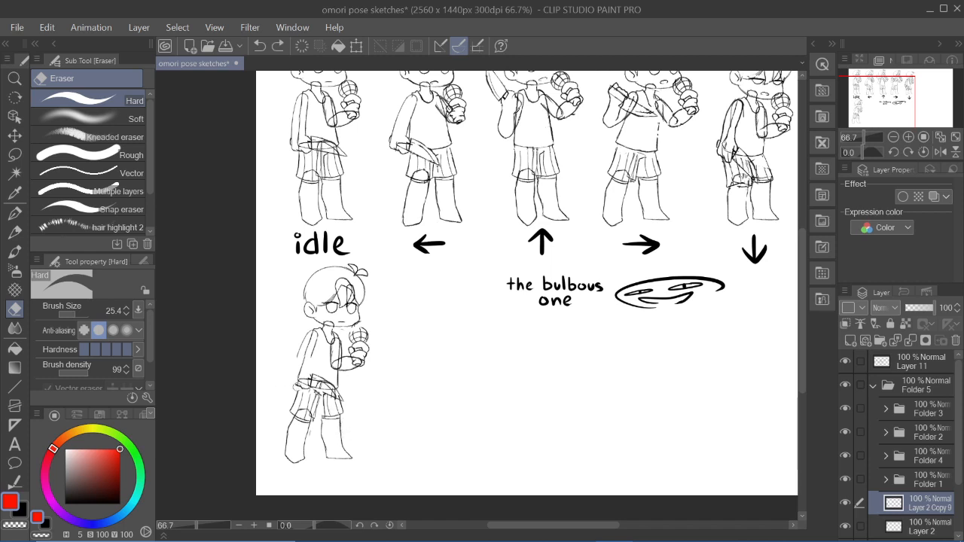
- Try to flip and rotate the copied pose's knife and hand and raise them to chest height
{"action": "left_click", "coordinate": [15, 154]}
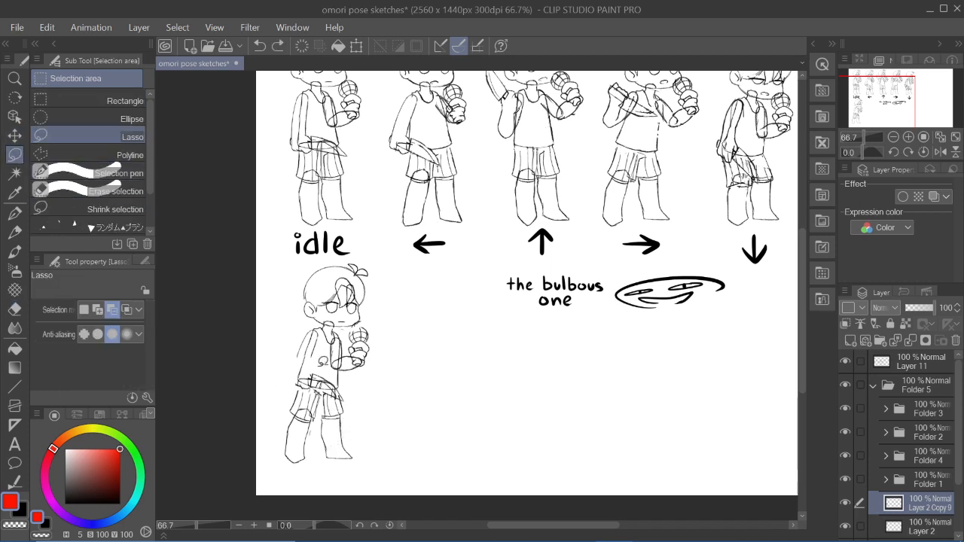
{"action": "mouse_move", "coordinate": [322, 369]}
{"action": "left_mouse_down"}
{"action": "mouse_move", "coordinate": [332, 398]}
{"action": "mouse_move", "coordinate": [332, 368]}
{"action": "left_mouse_up"}
{"action": "left_click", "coordinate": [378, 426]}
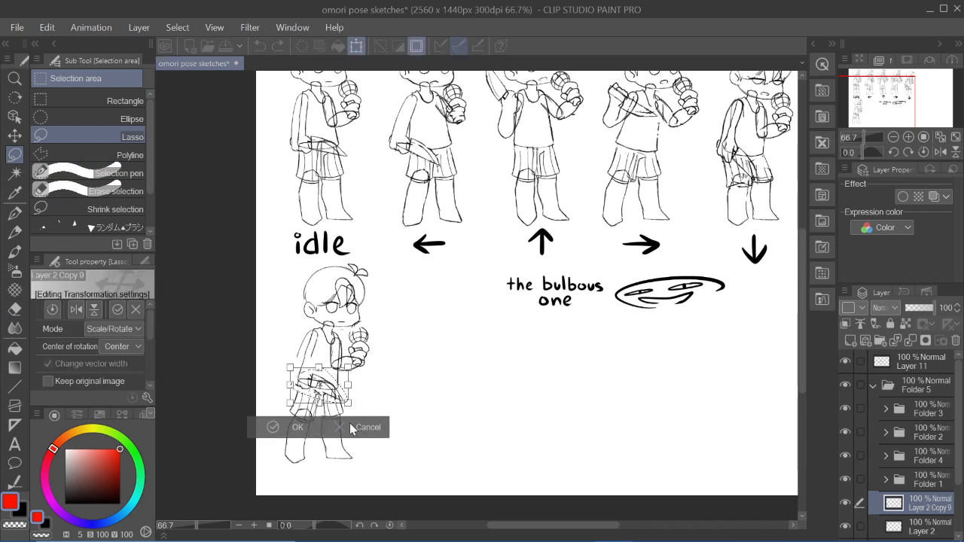
{"action": "left_click", "coordinate": [76, 309]}
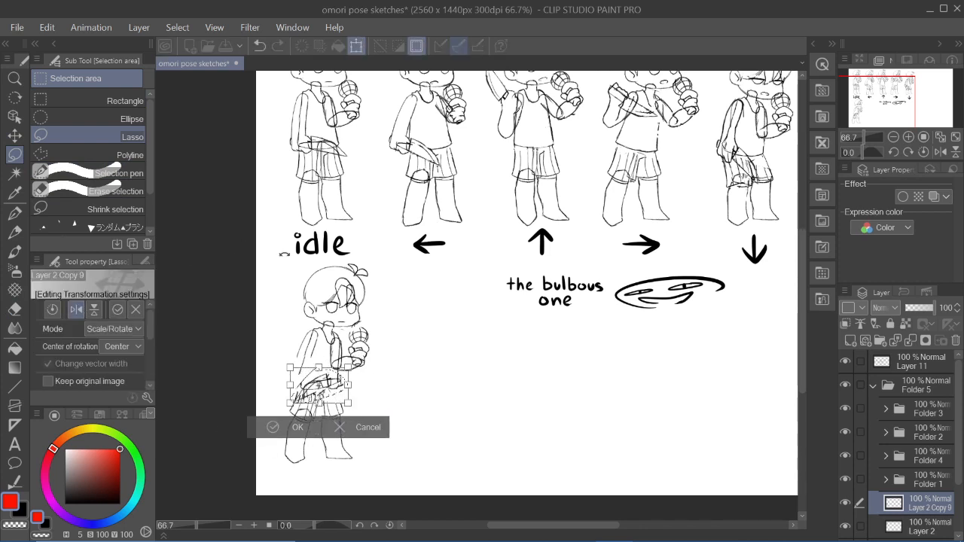
{"action": "left_click_drag", "start_coordinate": [363, 359], "coordinate": [368, 413]}
{"action": "left_click", "coordinate": [94, 310]}
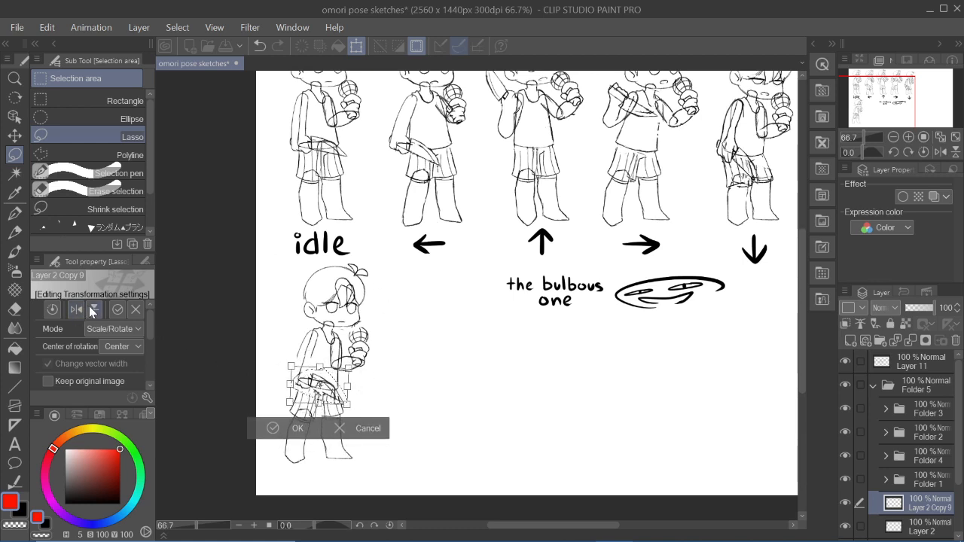
{"action": "left_click", "coordinate": [91, 309]}
{"action": "left_click_drag", "start_coordinate": [361, 374], "coordinate": [363, 415]}
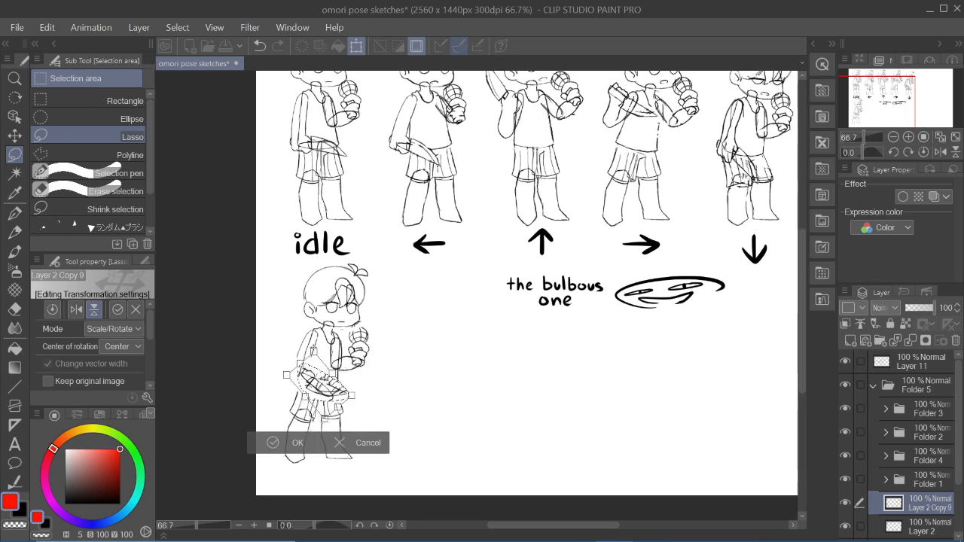
{"action": "left_click_drag", "start_coordinate": [326, 374], "coordinate": [326, 337]}
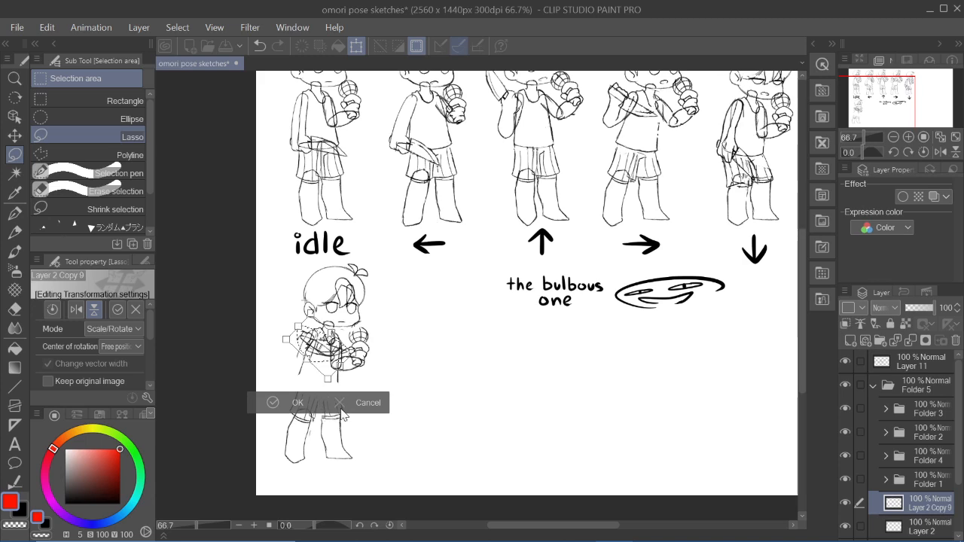
{"action": "left_click", "coordinate": [369, 402]}
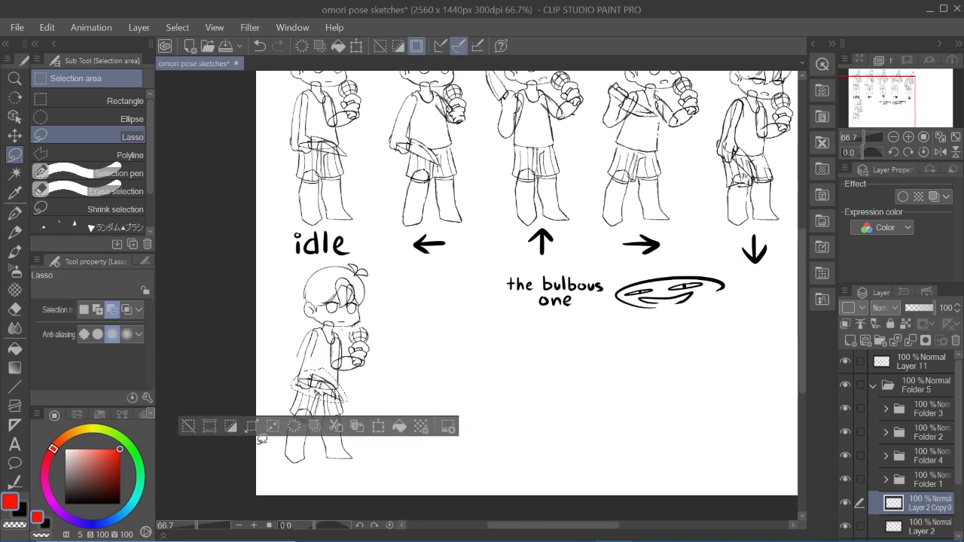
{"action": "left_click", "coordinate": [188, 426]}
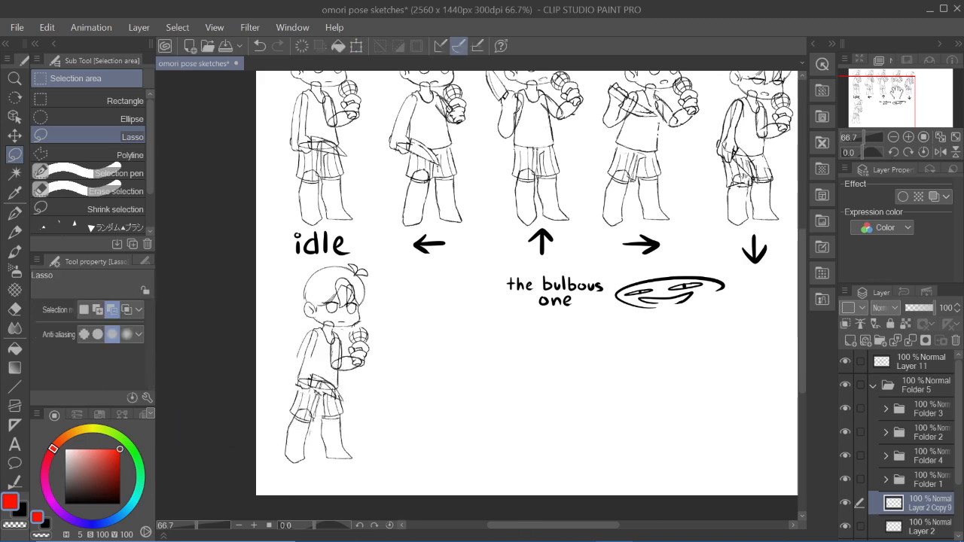
- Switch to the Design pencil and change the drawing colour to black
{"action": "left_click_drag", "start_coordinate": [895, 93], "coordinate": [880, 98]}
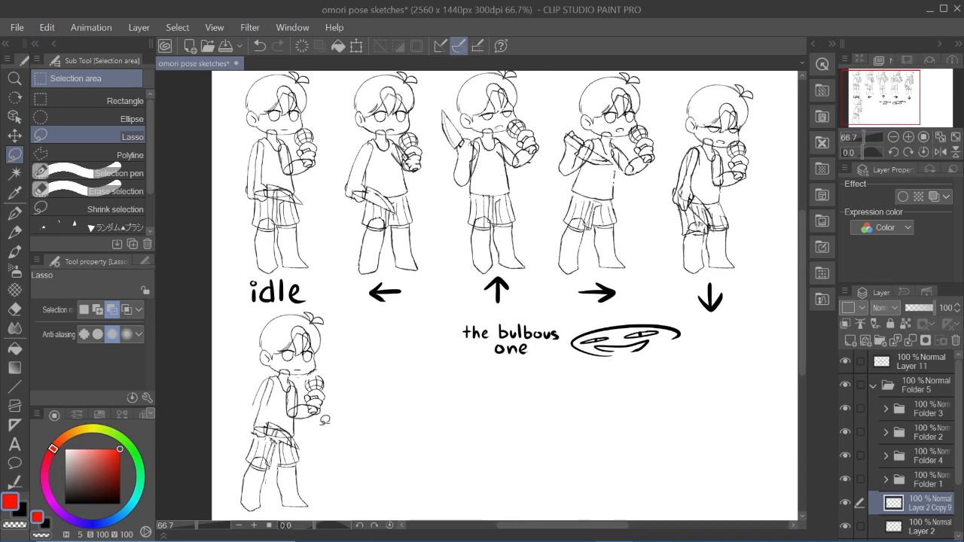
{"action": "key", "text": "p"}
{"action": "left_click_drag", "start_coordinate": [261, 387], "coordinate": [248, 412]}
{"action": "key", "text": "ctrl+z"}
{"action": "left_click_drag", "start_coordinate": [89, 482], "coordinate": [65, 504]}
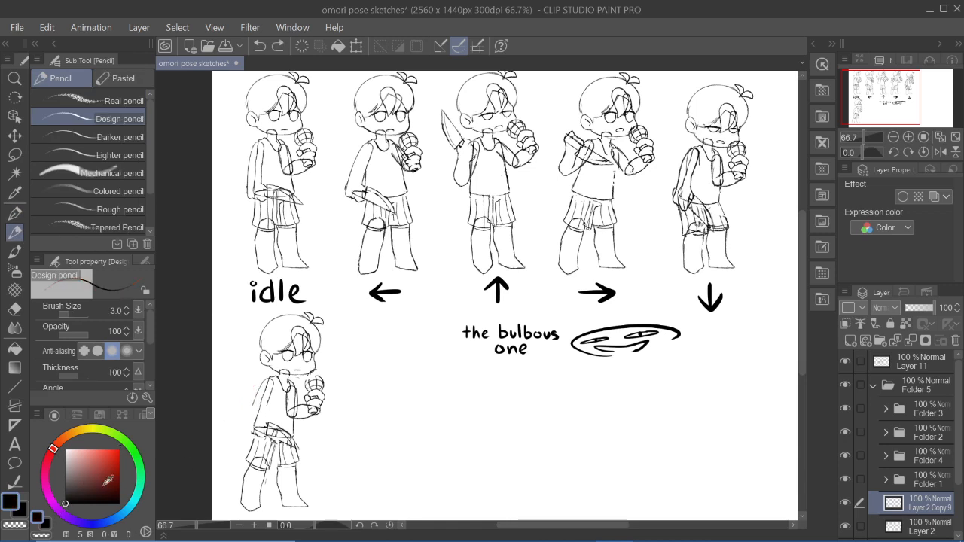
- Try to redraw the copied pose's knife arm with black pencil strokes
{"action": "left_click_drag", "start_coordinate": [256, 390], "coordinate": [251, 407]}
{"action": "left_click_drag", "start_coordinate": [259, 422], "coordinate": [265, 436]}
{"action": "left_click_drag", "start_coordinate": [260, 413], "coordinate": [267, 389]}
{"action": "key", "text": "ctrl+z"}
{"action": "left_click_drag", "start_coordinate": [889, 93], "coordinate": [885, 95]}
{"action": "key", "text": "e"}
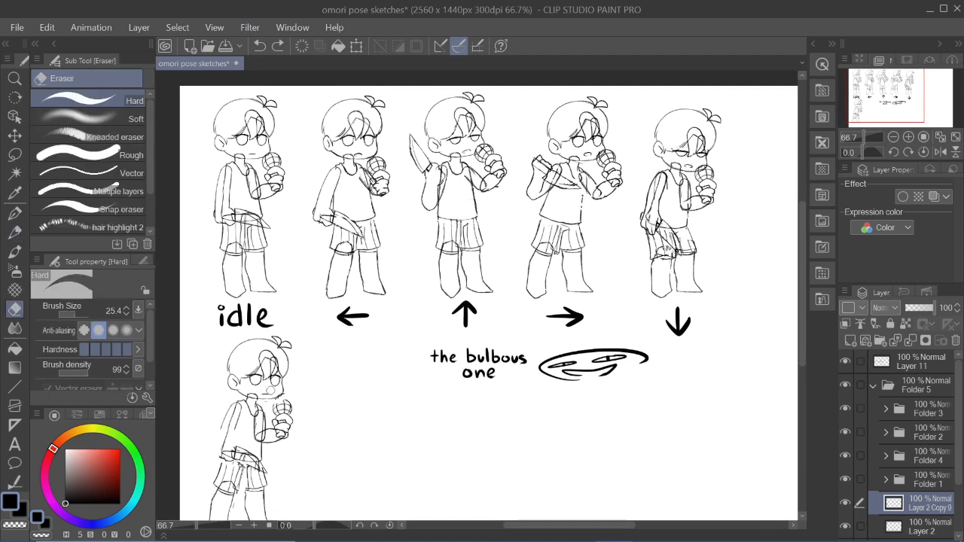
- Try to erase around the copied pose's mouth and adjust its lasso-selected lower face, ending with the Design pencil active
{"action": "left_click_drag", "start_coordinate": [268, 391], "coordinate": [272, 393]}
{"action": "key", "text": "m"}
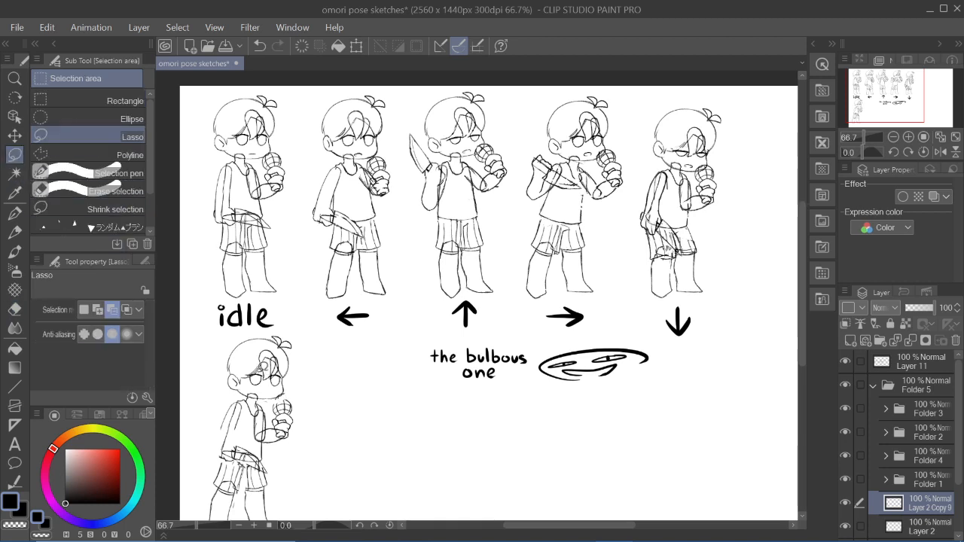
{"action": "mouse_move", "coordinate": [263, 367]}
{"action": "left_mouse_down"}
{"action": "mouse_move", "coordinate": [269, 387]}
{"action": "mouse_move", "coordinate": [267, 367]}
{"action": "left_mouse_up"}
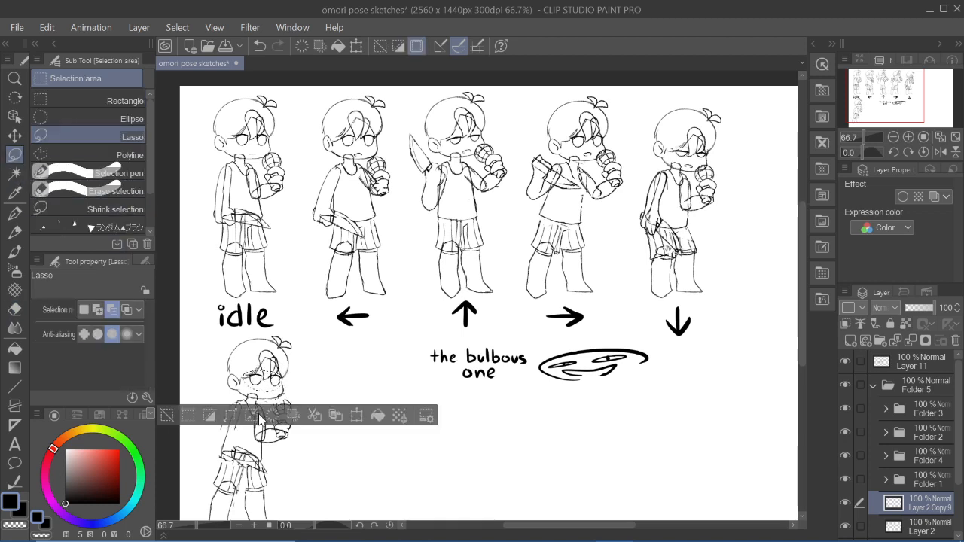
{"action": "key", "text": "k"}
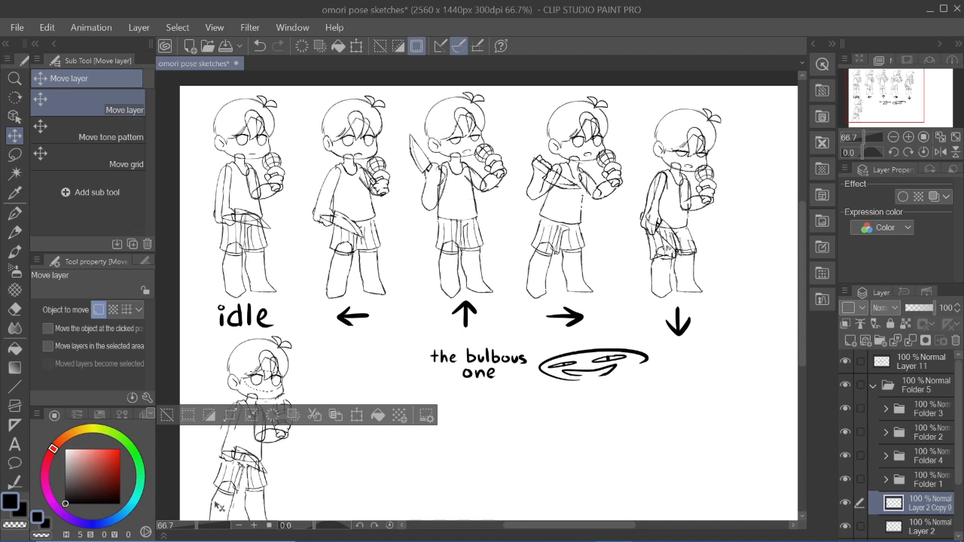
{"action": "left_click", "coordinate": [166, 415]}
{"action": "key", "text": "p"}
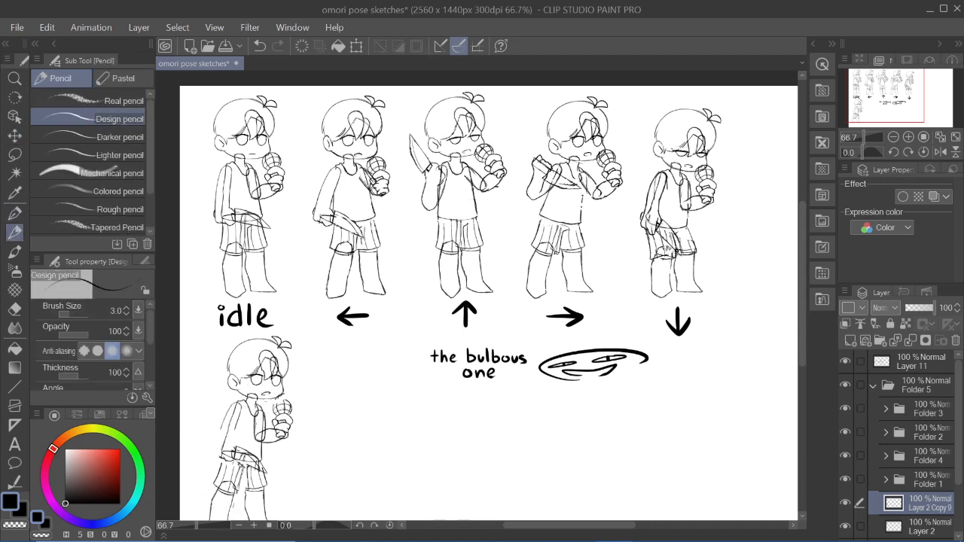
- Circle the up pose's head and upper body as a temporary annotation, undoing each mark
{"action": "left_click_drag", "start_coordinate": [896, 90], "coordinate": [878, 96]}
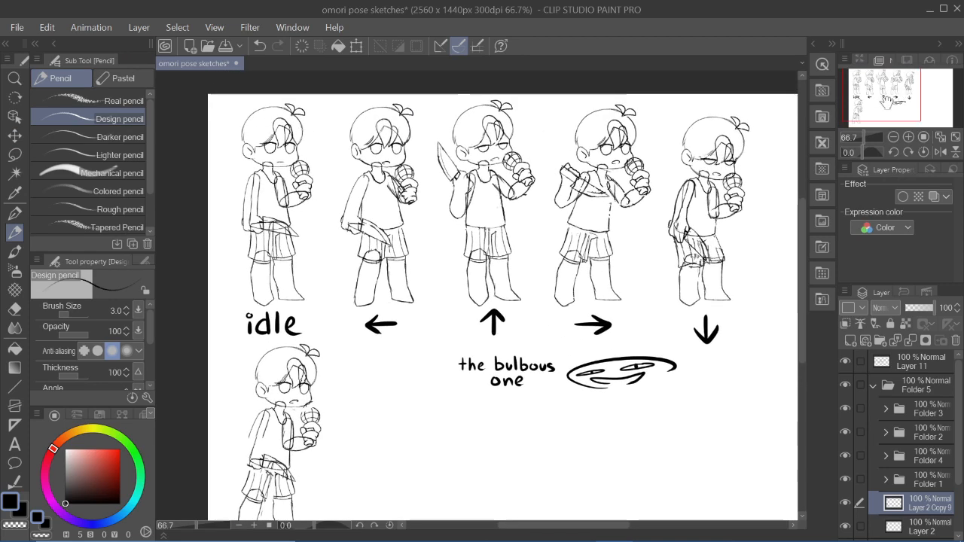
{"action": "left_click_drag", "start_coordinate": [493, 112], "coordinate": [514, 123]}
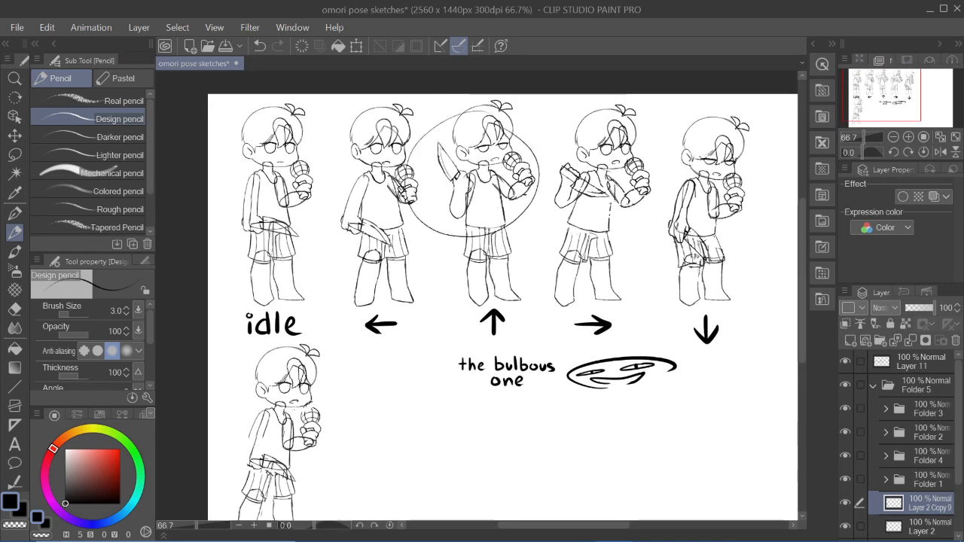
{"action": "key", "text": "ctrl+z"}
{"action": "mouse_move", "coordinate": [408, 155]}
{"action": "left_mouse_down"}
{"action": "mouse_move", "coordinate": [375, 161]}
{"action": "mouse_move", "coordinate": [419, 162]}
{"action": "left_mouse_up"}
{"action": "key", "text": "ctrl+z"}
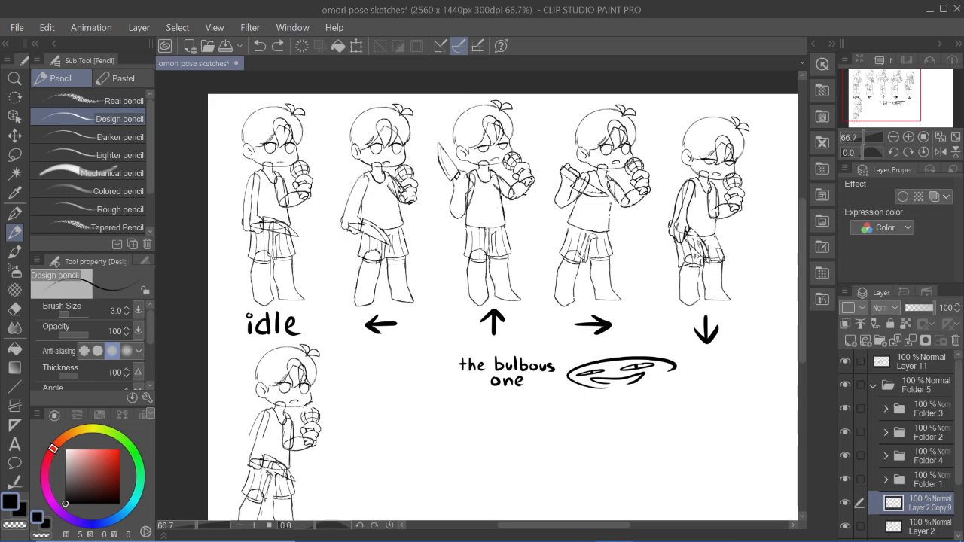
{"action": "mouse_move", "coordinate": [417, 121]}
{"action": "left_mouse_down"}
{"action": "mouse_move", "coordinate": [423, 163]}
{"action": "mouse_move", "coordinate": [414, 120]}
{"action": "left_mouse_up"}
{"action": "key", "text": "ctrl+z"}
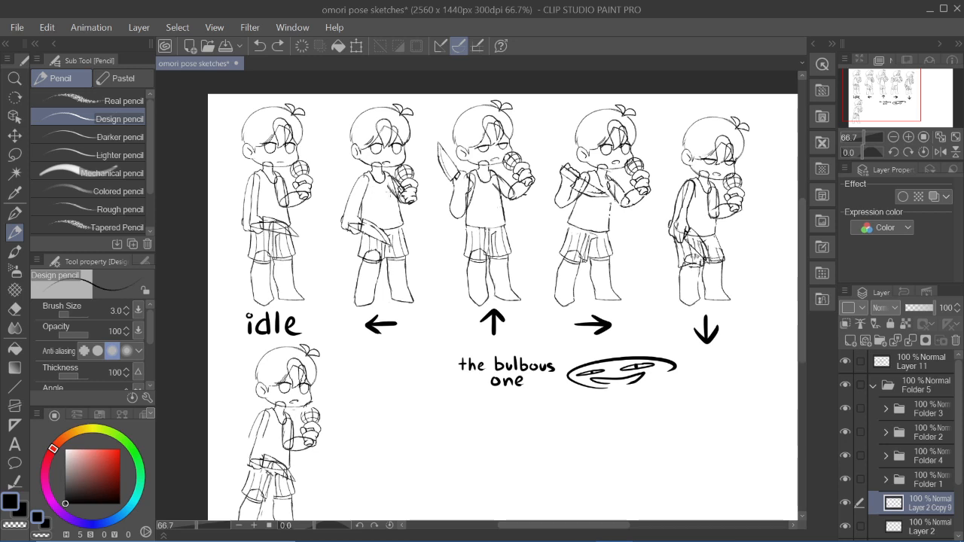
- Mark the left pose's torso and the idle pose's knife arm with temporary pencil strokes, undoing each one
{"action": "mouse_move", "coordinate": [372, 174]}
{"action": "left_mouse_down"}
{"action": "mouse_move", "coordinate": [389, 188]}
{"action": "mouse_move", "coordinate": [375, 237]}
{"action": "left_mouse_up"}
{"action": "key", "text": "ctrl+z"}
{"action": "key", "text": "ctrl+z"}
{"action": "mouse_move", "coordinate": [271, 174]}
{"action": "left_mouse_down"}
{"action": "mouse_move", "coordinate": [291, 183]}
{"action": "mouse_move", "coordinate": [220, 252]}
{"action": "left_mouse_up"}
{"action": "key", "text": "ctrl+z"}
{"action": "mouse_move", "coordinate": [322, 540]}
- Mark the left pose's shoulders and head with temporary pencil strokes, undoing each one
{"action": "key", "text": "ctrl+z"}
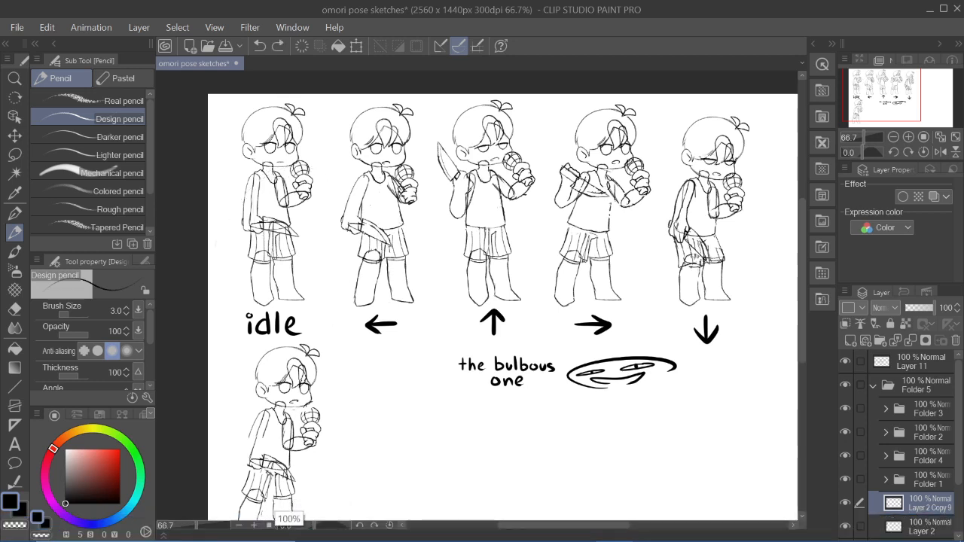
{"action": "mouse_move", "coordinate": [361, 209]}
{"action": "left_mouse_down"}
{"action": "mouse_move", "coordinate": [378, 170]}
{"action": "mouse_move", "coordinate": [390, 178]}
{"action": "left_mouse_up"}
{"action": "key", "text": "ctrl+z"}
{"action": "mouse_move", "coordinate": [360, 111]}
{"action": "left_mouse_down"}
{"action": "mouse_move", "coordinate": [407, 106]}
{"action": "mouse_move", "coordinate": [392, 111]}
{"action": "left_mouse_up"}
{"action": "key", "text": "ctrl+z"}
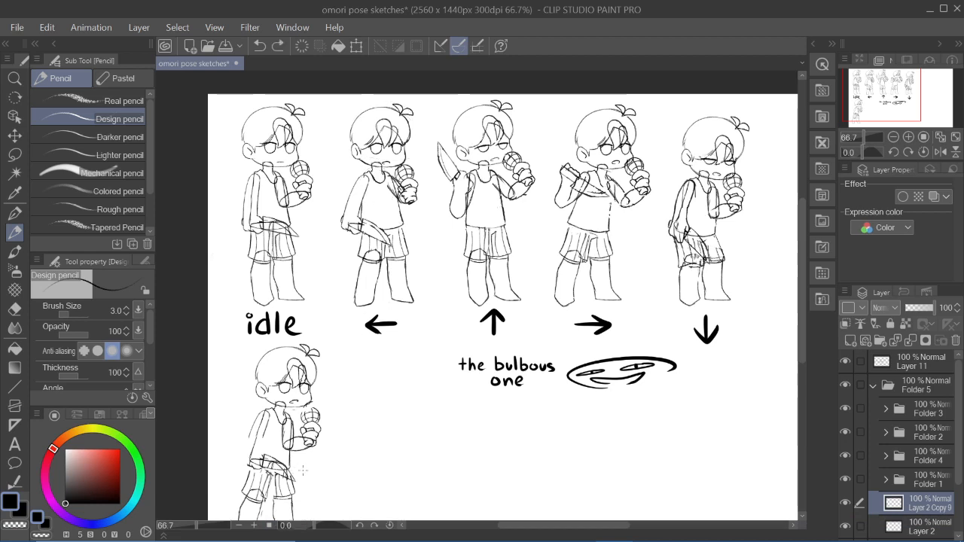
{"action": "left_click_drag", "start_coordinate": [379, 113], "coordinate": [405, 143]}
{"action": "key", "text": "ctrl+z"}
- Circle the down pose's head and the microphone hands of all five poses as temporary annotations, undoing each circle
{"action": "left_click_drag", "start_coordinate": [881, 87], "coordinate": [884, 83]}
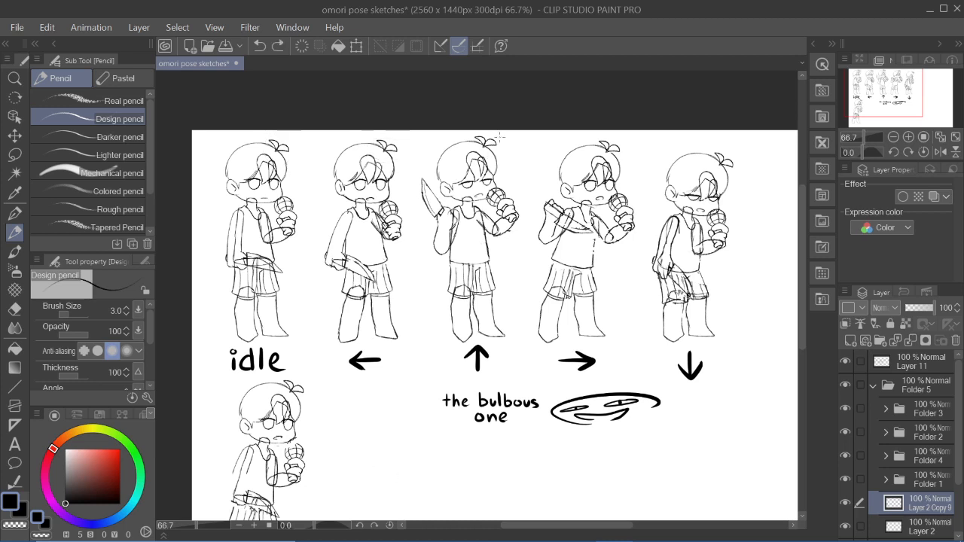
{"action": "left_click_drag", "start_coordinate": [698, 161], "coordinate": [735, 154]}
{"action": "key", "text": "ctrl+z"}
{"action": "mouse_move", "coordinate": [283, 190]}
{"action": "left_mouse_down"}
{"action": "mouse_move", "coordinate": [287, 239]}
{"action": "mouse_move", "coordinate": [286, 183]}
{"action": "left_mouse_up"}
{"action": "key", "text": "ctrl+z"}
{"action": "mouse_move", "coordinate": [398, 193]}
{"action": "left_mouse_down"}
{"action": "mouse_move", "coordinate": [375, 240]}
{"action": "mouse_move", "coordinate": [393, 191]}
{"action": "left_mouse_up"}
{"action": "key", "text": "ctrl+z"}
{"action": "mouse_move", "coordinate": [517, 181]}
{"action": "left_mouse_down"}
{"action": "mouse_move", "coordinate": [479, 197]}
{"action": "mouse_move", "coordinate": [523, 184]}
{"action": "left_mouse_up"}
{"action": "key", "text": "ctrl+z"}
{"action": "mouse_move", "coordinate": [642, 192]}
{"action": "left_mouse_down"}
{"action": "mouse_move", "coordinate": [649, 219]}
{"action": "mouse_move", "coordinate": [637, 186]}
{"action": "left_mouse_up"}
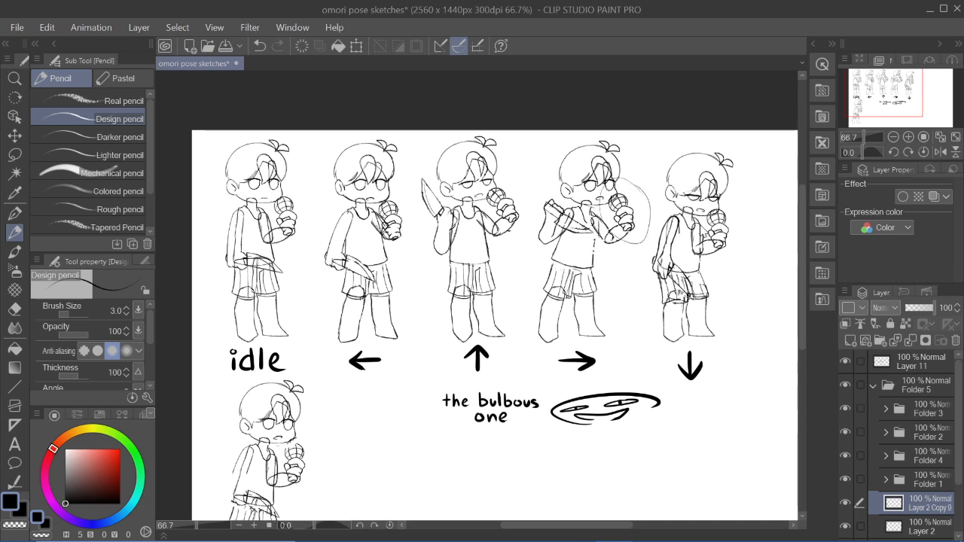
{"action": "key", "text": "ctrl+z"}
{"action": "left_click_drag", "start_coordinate": [701, 248], "coordinate": [735, 202]}
{"action": "key", "text": "ctrl+z"}
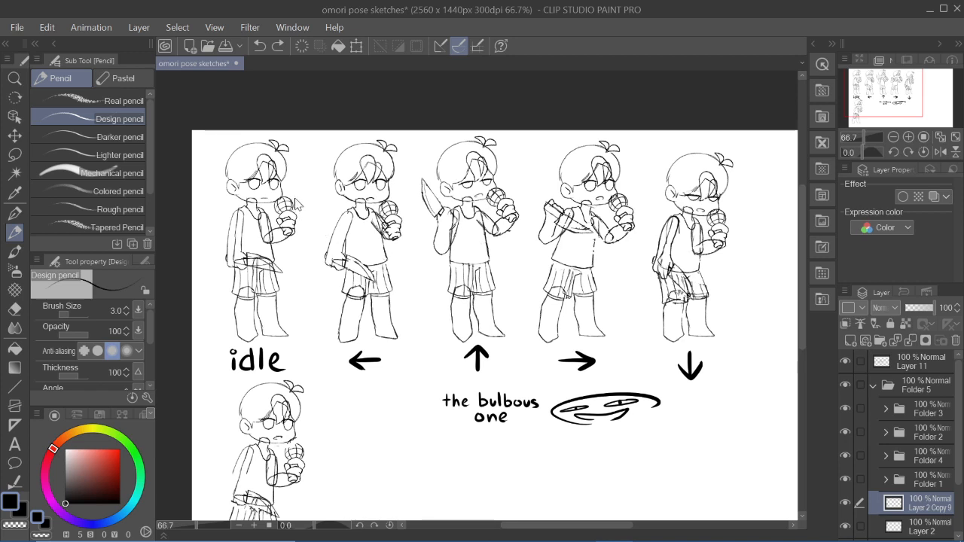
- Outline the arms of the idle pose and the right pose with temporary pencil marks, and undo them
{"action": "key", "text": "p"}
{"action": "key", "text": "p"}
{"action": "left_click_drag", "start_coordinate": [235, 202], "coordinate": [226, 260]}
{"action": "left_click_drag", "start_coordinate": [277, 200], "coordinate": [270, 226]}
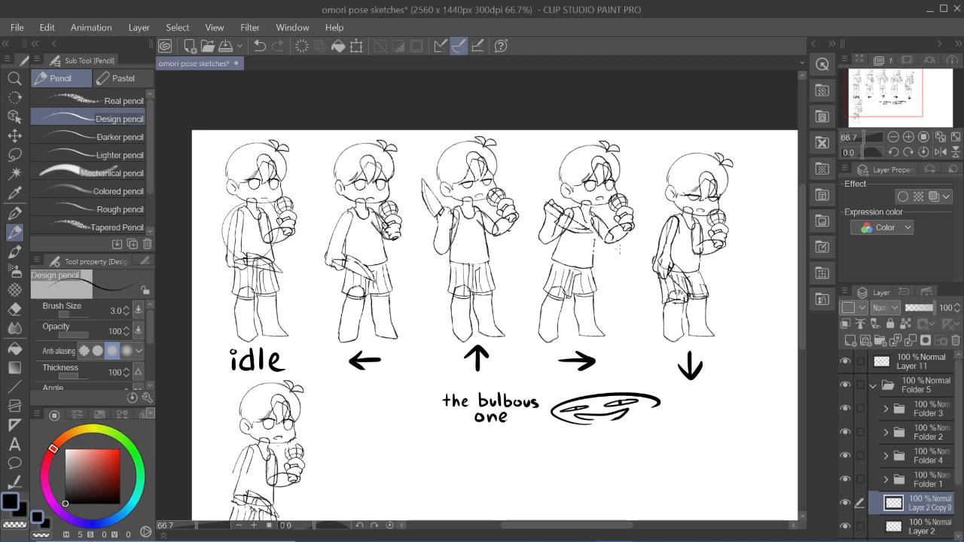
{"action": "left_click_drag", "start_coordinate": [585, 204], "coordinate": [608, 199]}
{"action": "left_click_drag", "start_coordinate": [556, 226], "coordinate": [619, 241]}
{"action": "key", "text": "ctrl+z"}
{"action": "key", "text": "ctrl+z"}
{"action": "key", "text": "ctrl+z"}
{"action": "key", "text": "ctrl+z"}
- Circle the torso and arms of the left and up poses as temporary annotations, and undo both circles
{"action": "left_click_drag", "start_coordinate": [405, 211], "coordinate": [413, 226]}
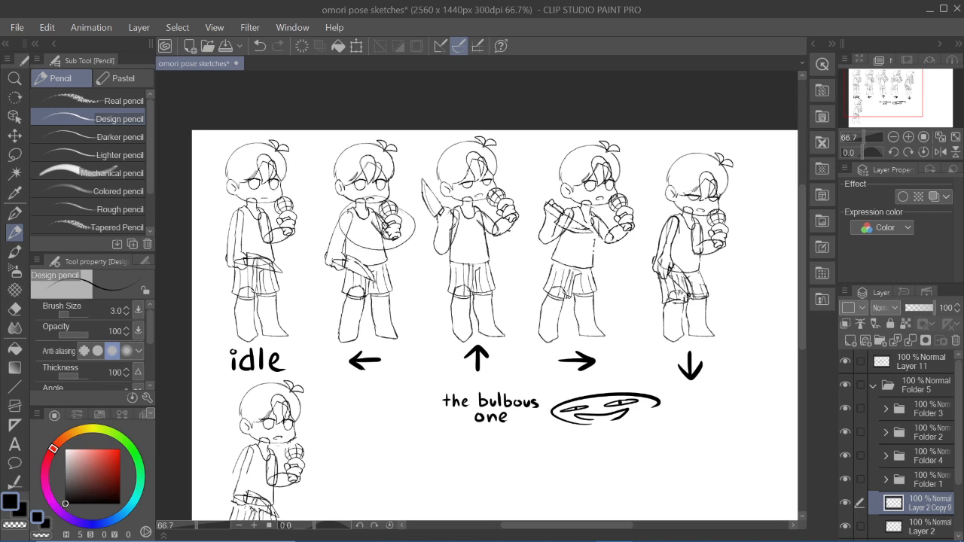
{"action": "left_click_drag", "start_coordinate": [486, 217], "coordinate": [490, 211]}
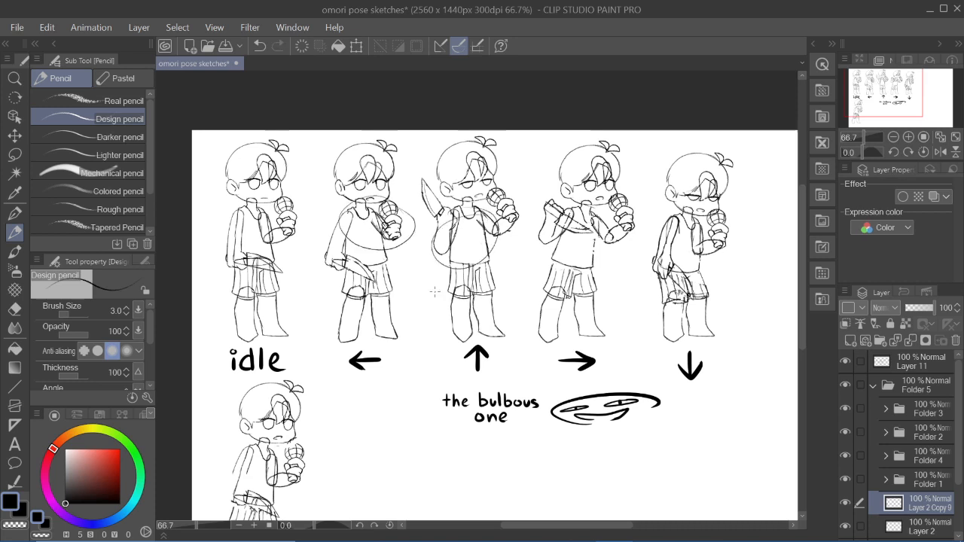
{"action": "key", "text": "ctrl+z"}
{"action": "key", "text": "ctrl+z"}
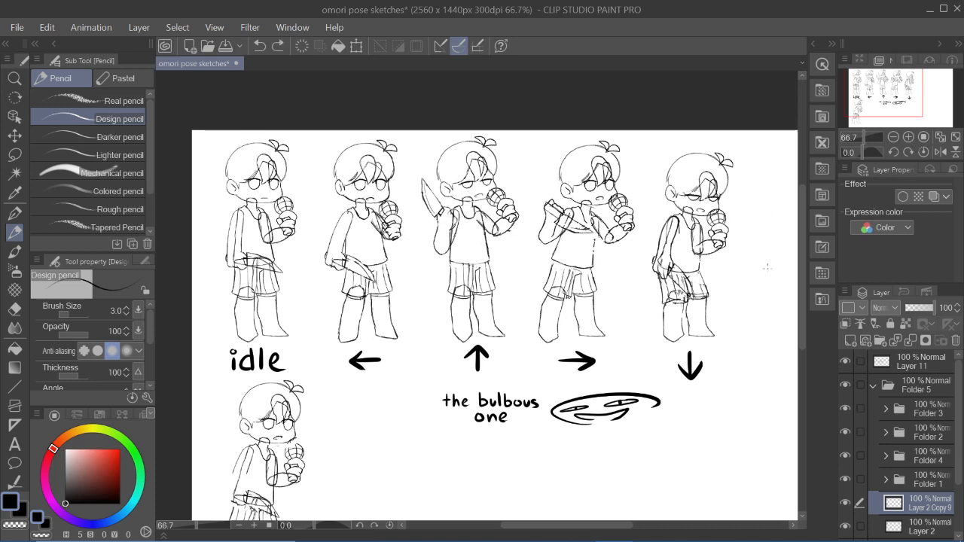
- Mark the down pose's shoulders, arm and torso with temporary pencil strokes, and undo them
{"action": "left_click_drag", "start_coordinate": [661, 208], "coordinate": [700, 201]}
{"action": "left_click_drag", "start_coordinate": [673, 214], "coordinate": [671, 256]}
{"action": "key", "text": "ctrl+z"}
{"action": "left_click_drag", "start_coordinate": [698, 247], "coordinate": [704, 273]}
{"action": "key", "text": "ctrl+z"}
{"action": "key", "text": "ctrl+z"}
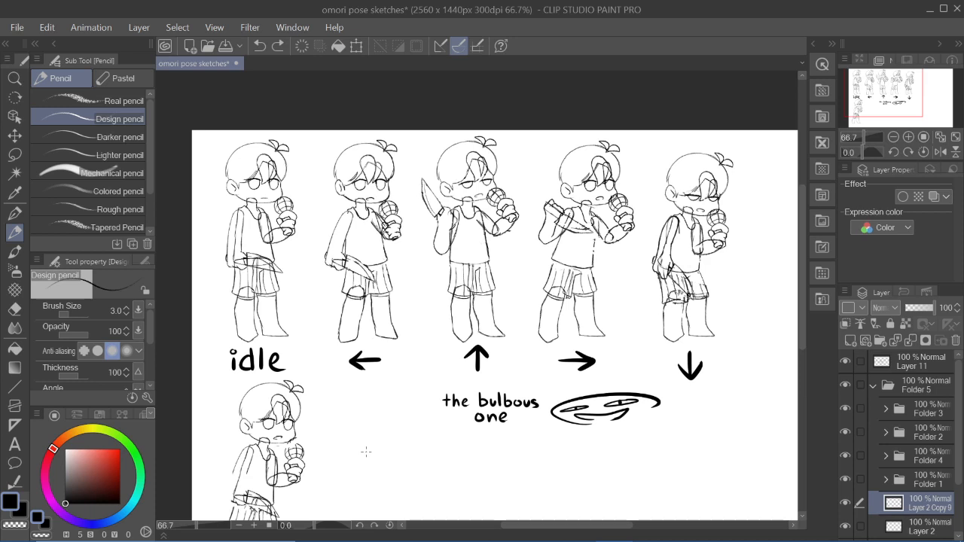
- Mark the up pose's shorts with temporary pencil strokes, undoing each one
{"action": "left_click_drag", "start_coordinate": [451, 265], "coordinate": [452, 305]}
{"action": "key", "text": "ctrl+z"}
{"action": "left_click_drag", "start_coordinate": [457, 259], "coordinate": [471, 303]}
{"action": "key", "text": "ctrl+z"}
{"action": "mouse_move", "coordinate": [470, 256]}
{"action": "left_mouse_down"}
{"action": "mouse_move", "coordinate": [503, 301]}
{"action": "mouse_move", "coordinate": [453, 351]}
{"action": "mouse_move", "coordinate": [476, 322]}
{"action": "mouse_move", "coordinate": [451, 275]}
{"action": "mouse_move", "coordinate": [497, 276]}
{"action": "left_mouse_up"}
{"action": "key", "text": "ctrl+z"}
{"action": "key", "text": "ctrl+z"}
{"action": "key", "text": "ctrl+z"}
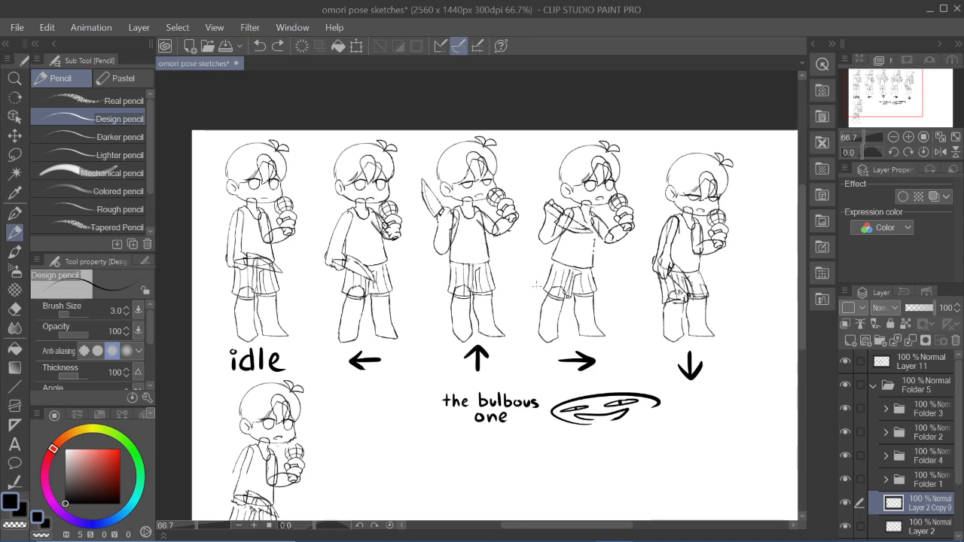
- Show the mackiepom0002 layer to examine its coloured character artwork, and hide it again
{"action": "left_click_drag", "start_coordinate": [525, 446], "coordinate": [525, 438]}
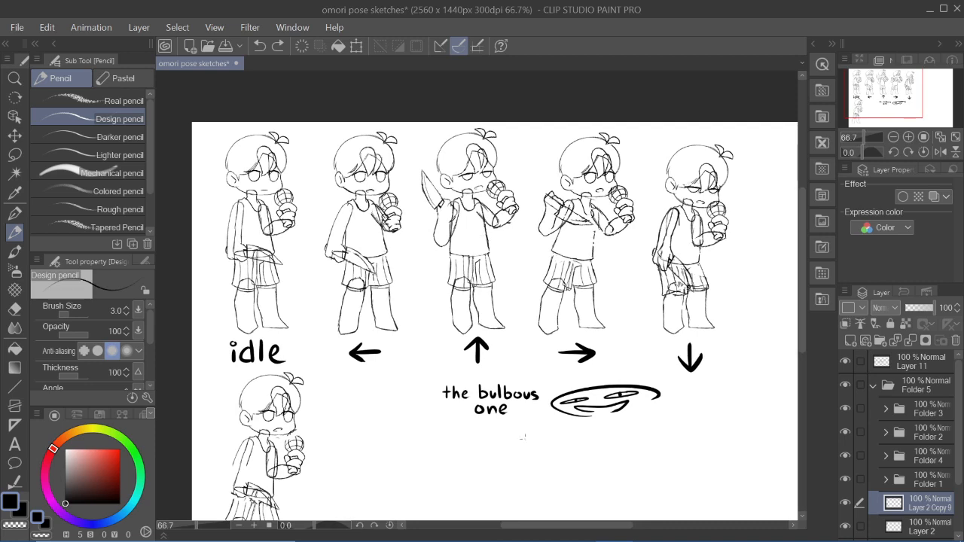
{"action": "scroll", "coordinate": [836, 466], "scroll_direction": "down", "scroll_amount": 3}
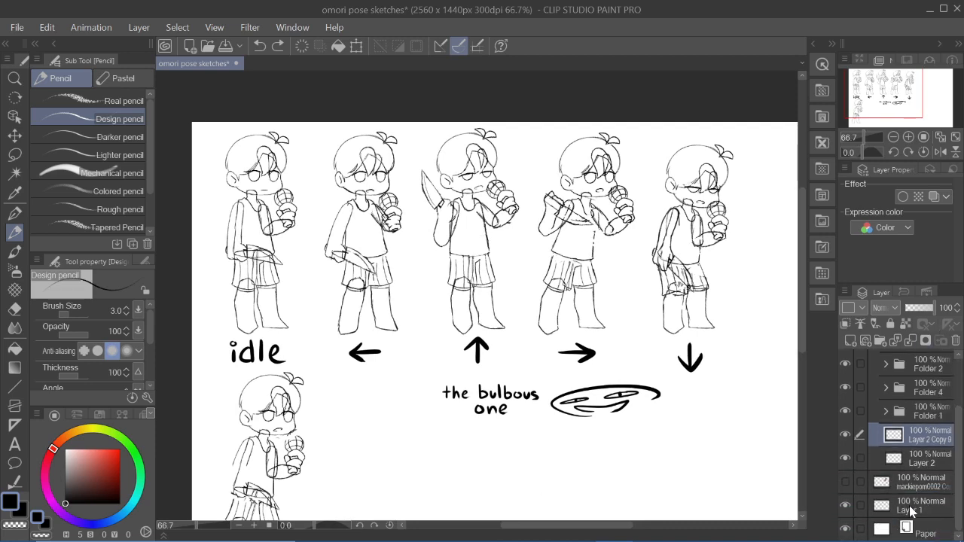
{"action": "left_click", "coordinate": [845, 481]}
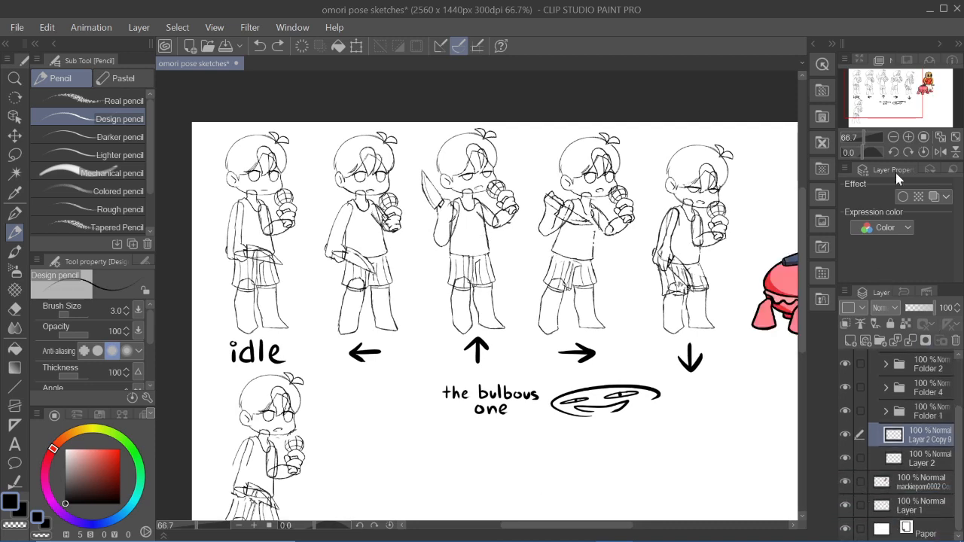
{"action": "mouse_move", "coordinate": [905, 84]}
{"action": "left_mouse_down"}
{"action": "mouse_move", "coordinate": [910, 102]}
{"action": "mouse_move", "coordinate": [909, 90]}
{"action": "left_mouse_up"}
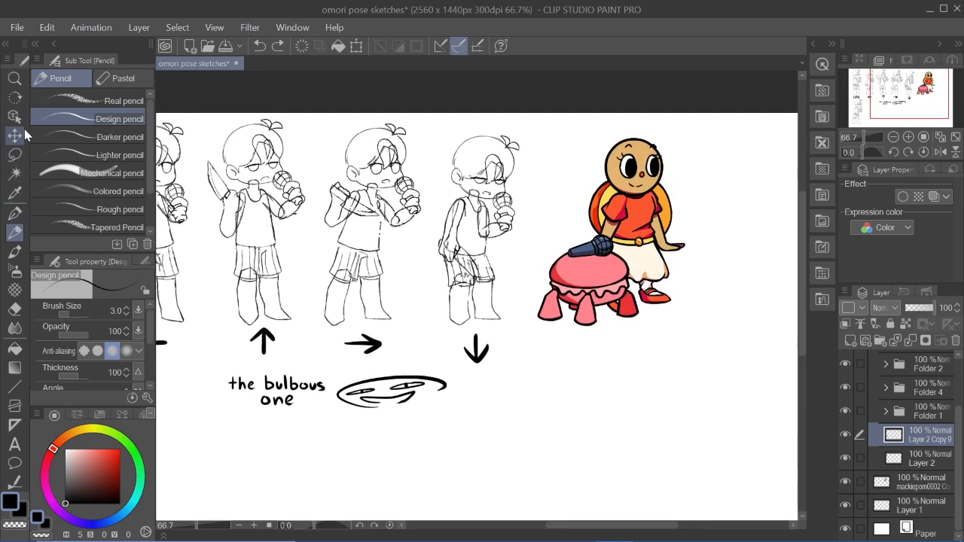
{"action": "left_click", "coordinate": [14, 135]}
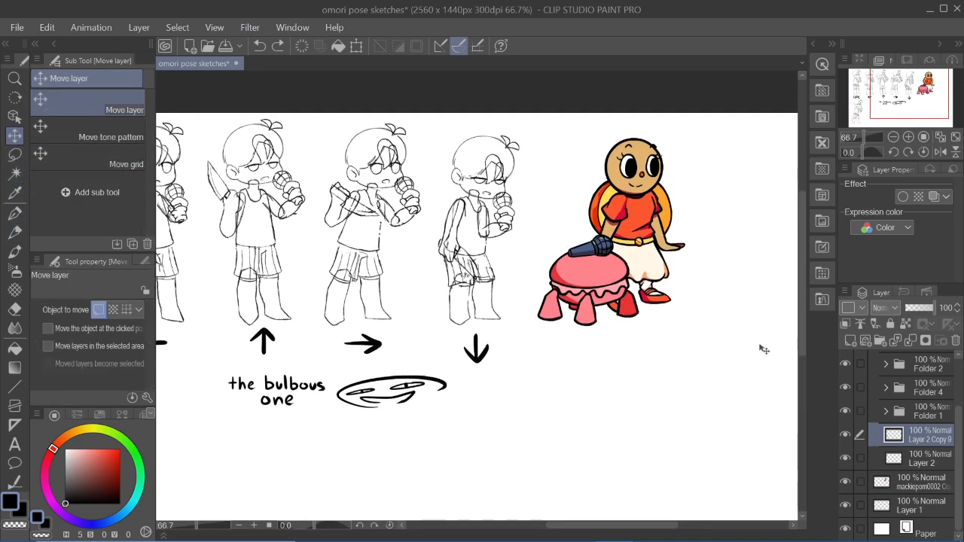
{"action": "left_click_drag", "start_coordinate": [914, 85], "coordinate": [909, 96]}
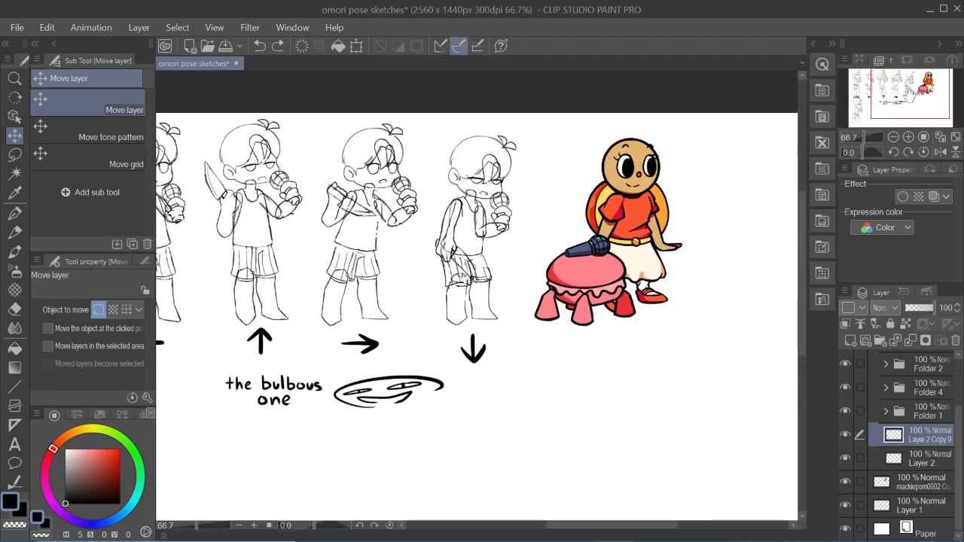
{"action": "left_click", "coordinate": [845, 481]}
{"action": "left_click_drag", "start_coordinate": [926, 96], "coordinate": [923, 97]}
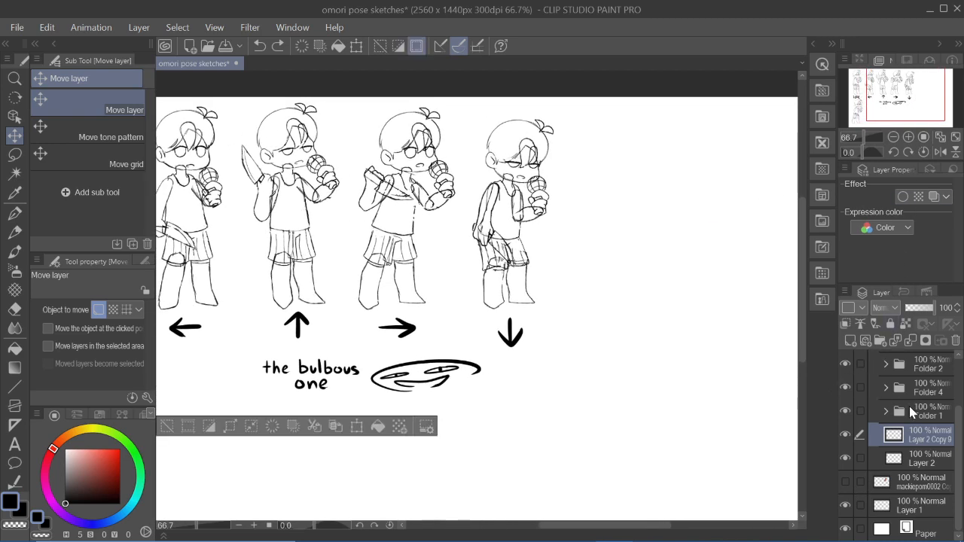
{"action": "left_click", "coordinate": [845, 482]}
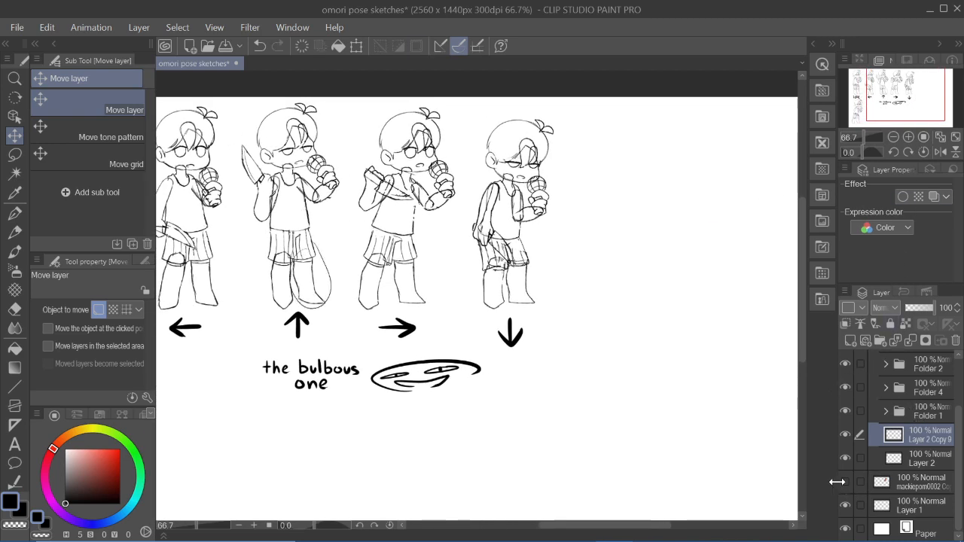
- Delete the copied pose's layer, Layer 2 Copy 9
{"action": "left_click_drag", "start_coordinate": [889, 97], "coordinate": [876, 97]}
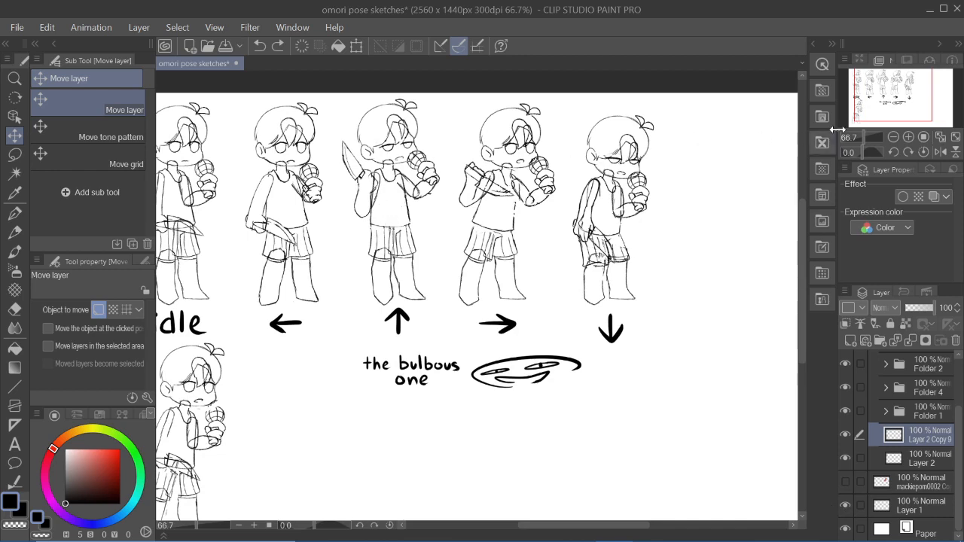
{"action": "mouse_move", "coordinate": [918, 99]}
{"action": "left_mouse_down"}
{"action": "mouse_move", "coordinate": [878, 100]}
{"action": "mouse_move", "coordinate": [887, 97]}
{"action": "left_mouse_up"}
{"action": "left_click", "coordinate": [954, 340]}
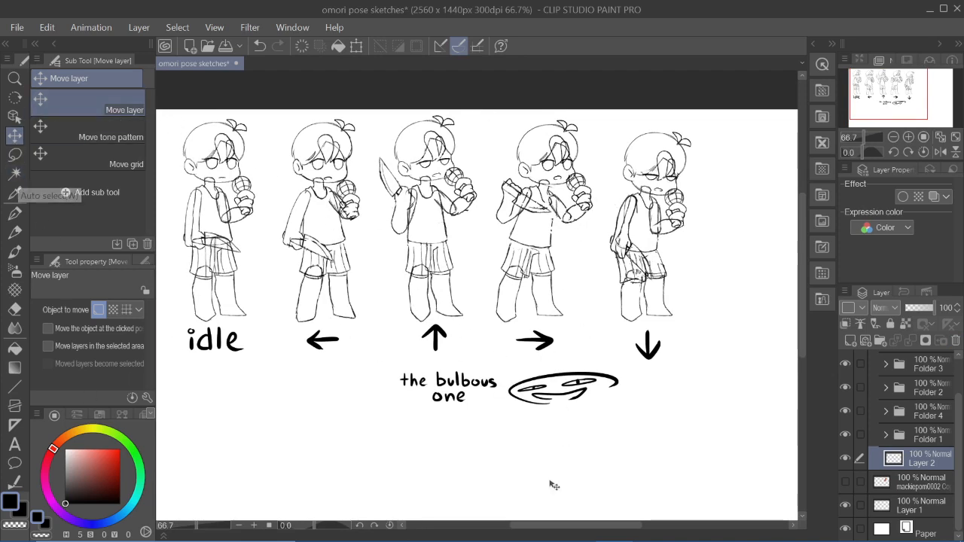
- Switch to Omori Sprites.fla in Adobe Animate and hide every layer except sketch and bg
{"action": "left_click", "coordinate": [536, 531]}
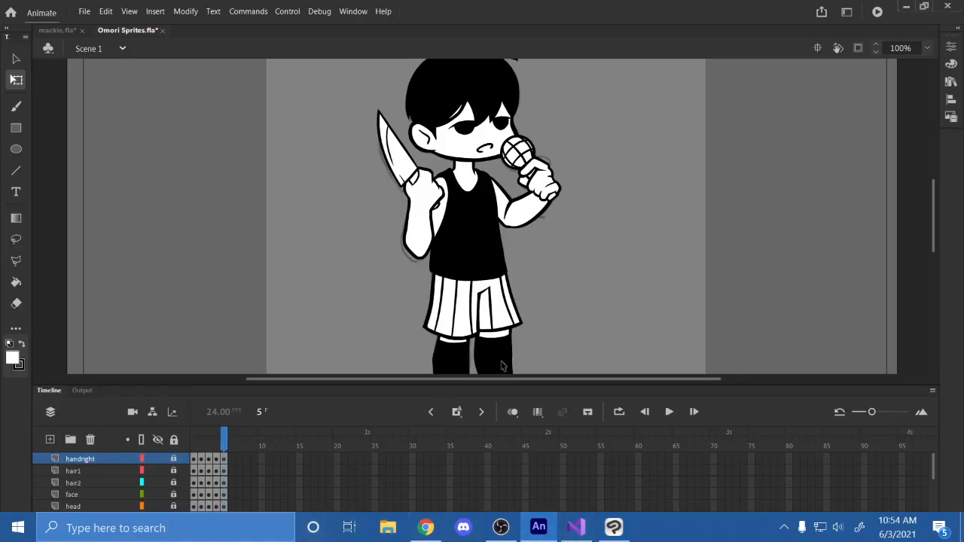
{"action": "left_click_drag", "start_coordinate": [510, 385], "coordinate": [521, 296]}
{"action": "left_click", "coordinate": [157, 354]}
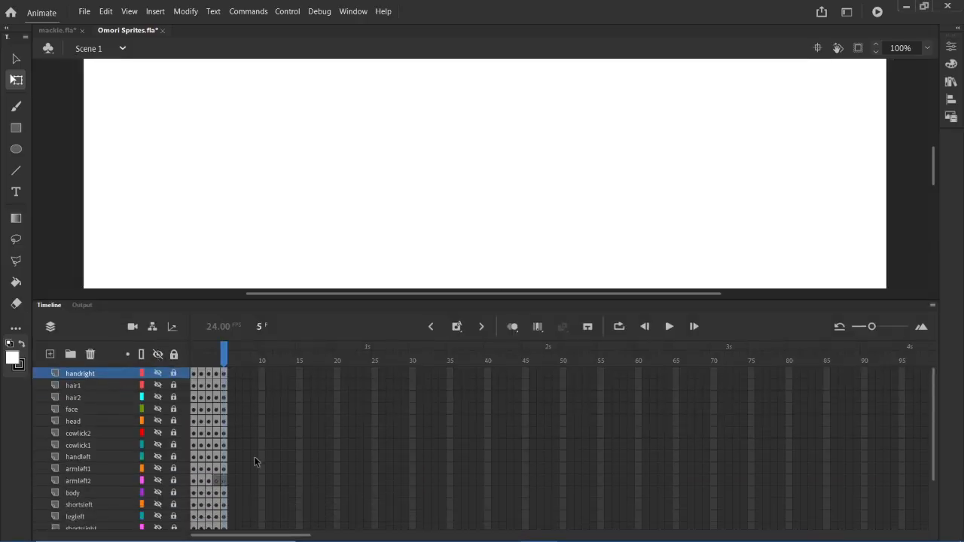
{"action": "scroll", "coordinate": [254, 456], "scroll_direction": "down", "scroll_amount": 2}
{"action": "left_click", "coordinate": [157, 504]}
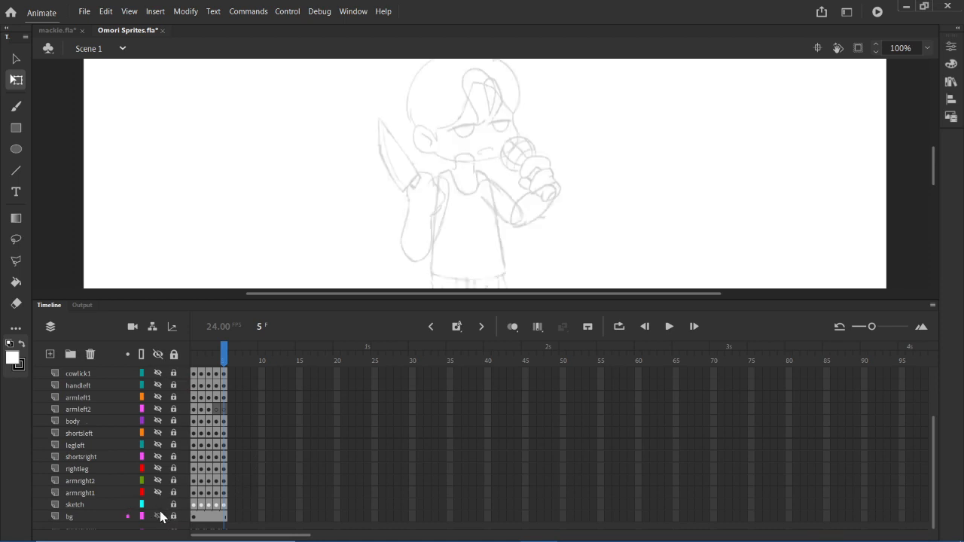
{"action": "left_click", "coordinate": [157, 516]}
- Examine the pose sketches on the sketch layer, going from the up pose at frame 5 to frame 1
{"action": "mouse_move", "coordinate": [521, 300]}
{"action": "left_mouse_down"}
{"action": "mouse_move", "coordinate": [502, 422]}
{"action": "mouse_move", "coordinate": [507, 443]}
{"action": "mouse_move", "coordinate": [498, 441]}
{"action": "left_mouse_up"}
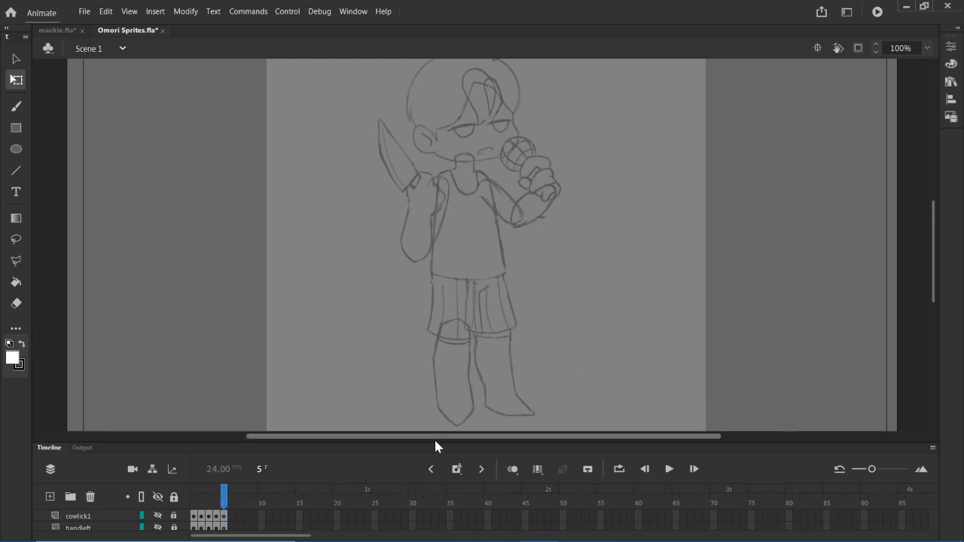
{"action": "left_click_drag", "start_coordinate": [436, 438], "coordinate": [451, 284]}
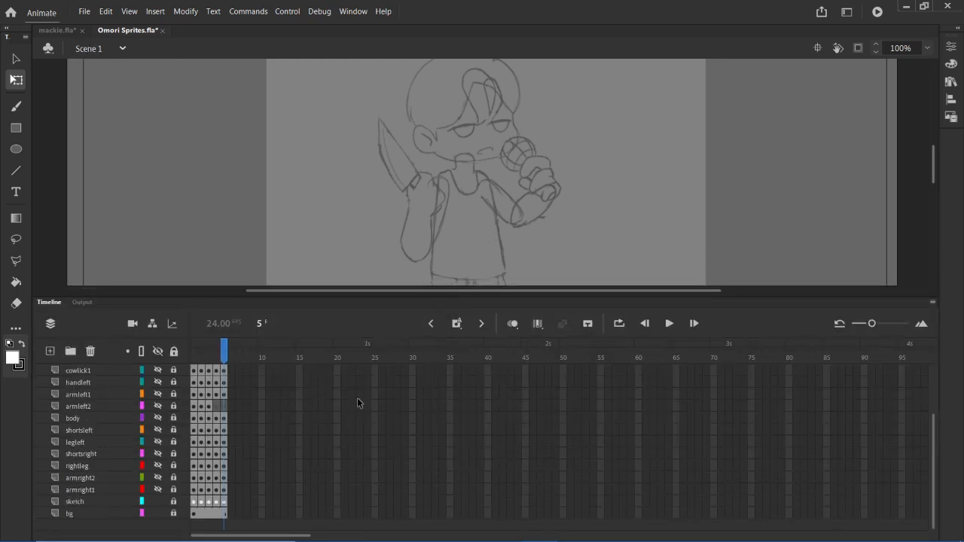
{"action": "left_click_drag", "start_coordinate": [194, 490], "coordinate": [232, 481]}
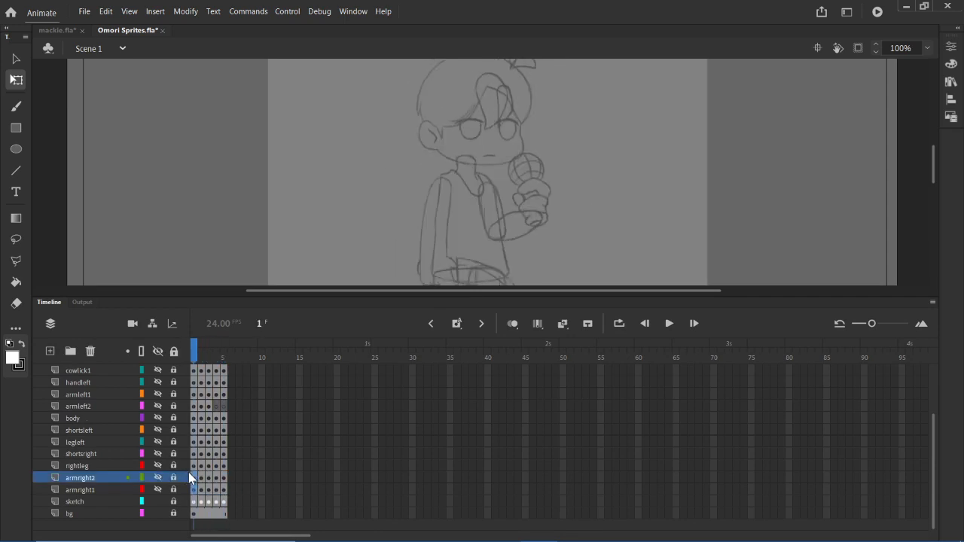
- Move to frame 5 and enlarge the timeline area so that more of the layer stack is shown
{"action": "left_click", "coordinate": [288, 460]}
{"action": "left_click_drag", "start_coordinate": [91, 385], "coordinate": [110, 376]}
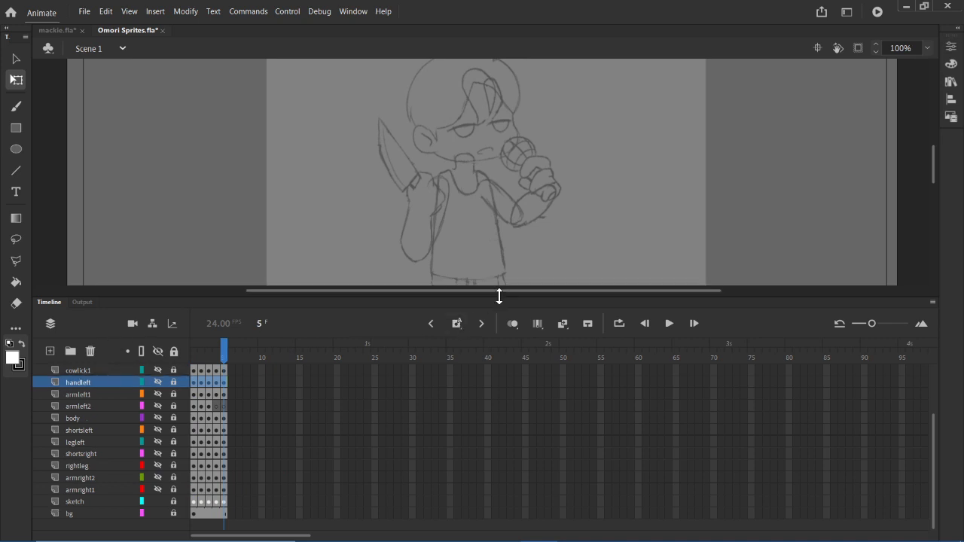
{"action": "left_click_drag", "start_coordinate": [500, 292], "coordinate": [491, 261]}
{"action": "scroll", "coordinate": [166, 373], "scroll_direction": "up", "scroll_amount": 1}
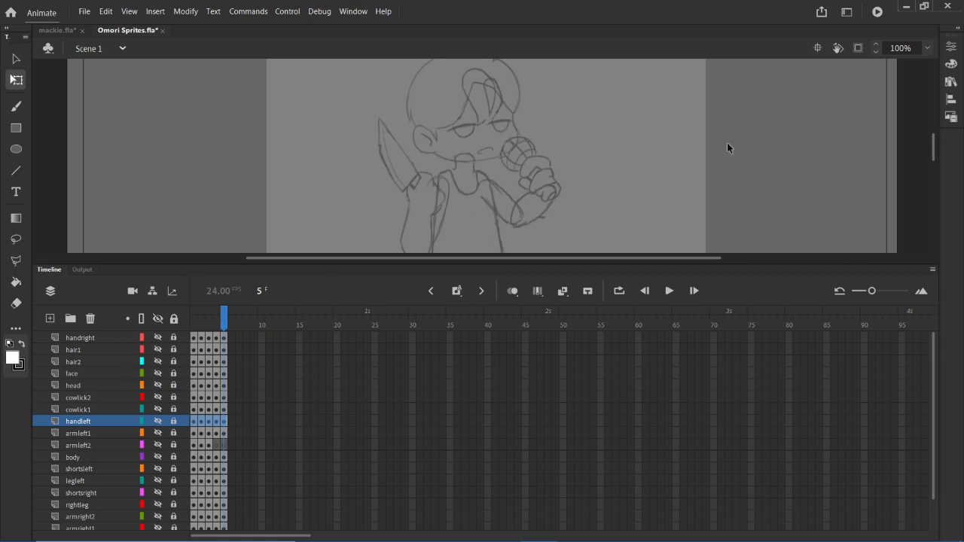
- Try to place the omori arm right1 symbol from the library beside the frame 5 sketch
{"action": "left_click", "coordinate": [950, 81]}
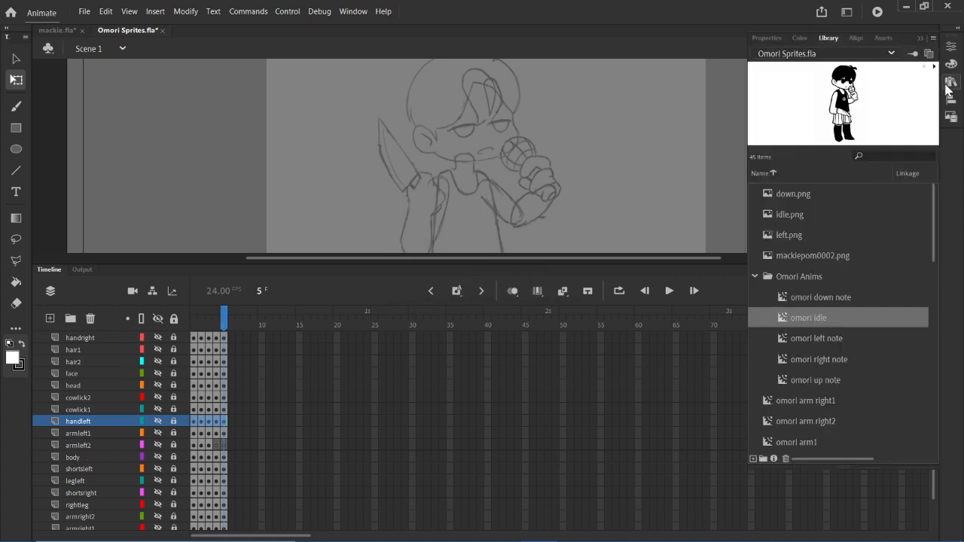
{"action": "scroll", "coordinate": [833, 334], "scroll_direction": "down", "scroll_amount": 3}
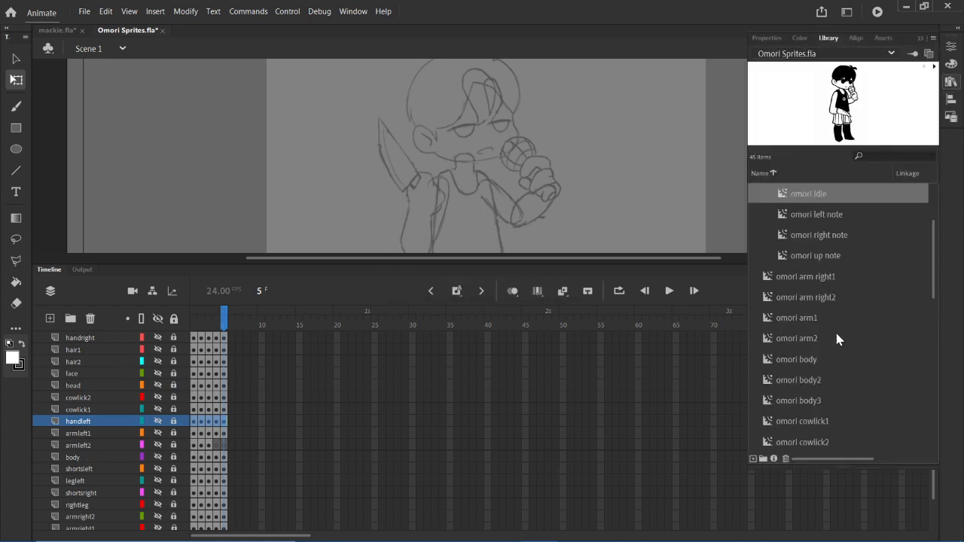
{"action": "left_click", "coordinate": [816, 294]}
{"action": "left_click", "coordinate": [810, 278]}
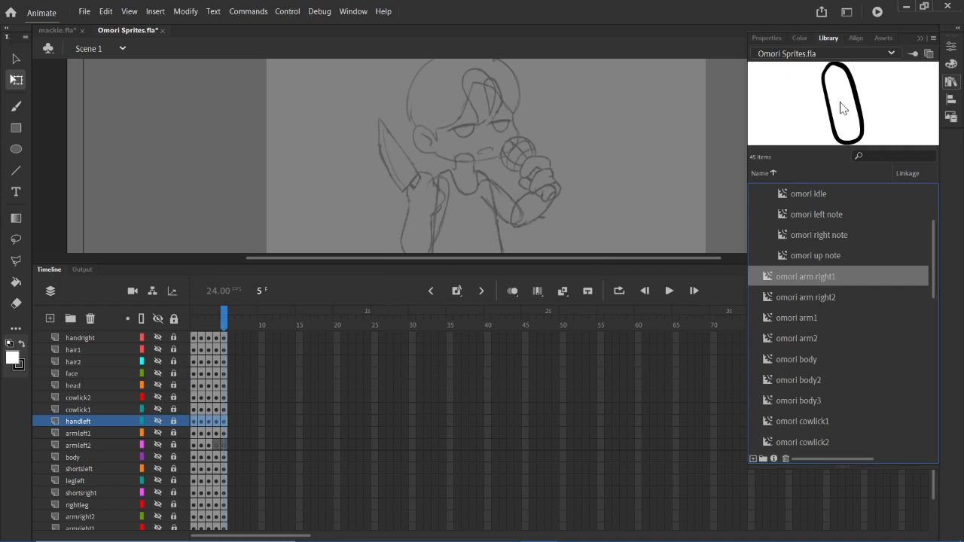
{"action": "left_click_drag", "start_coordinate": [718, 133], "coordinate": [643, 146]}
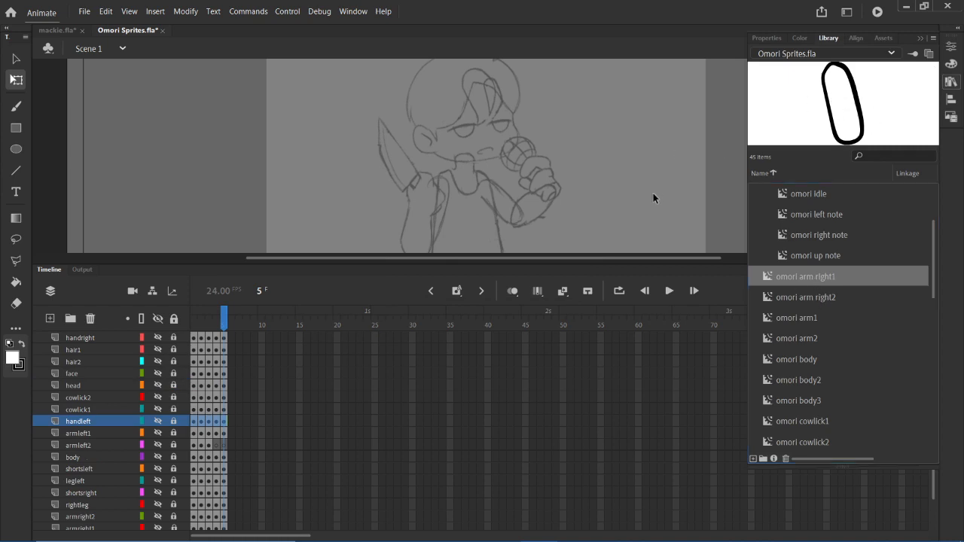
- Add a layer above handright and place omori arm right1 and omori arm right2 on it, overlapping as a bent arm beside the sketch
{"action": "left_click", "coordinate": [79, 337]}
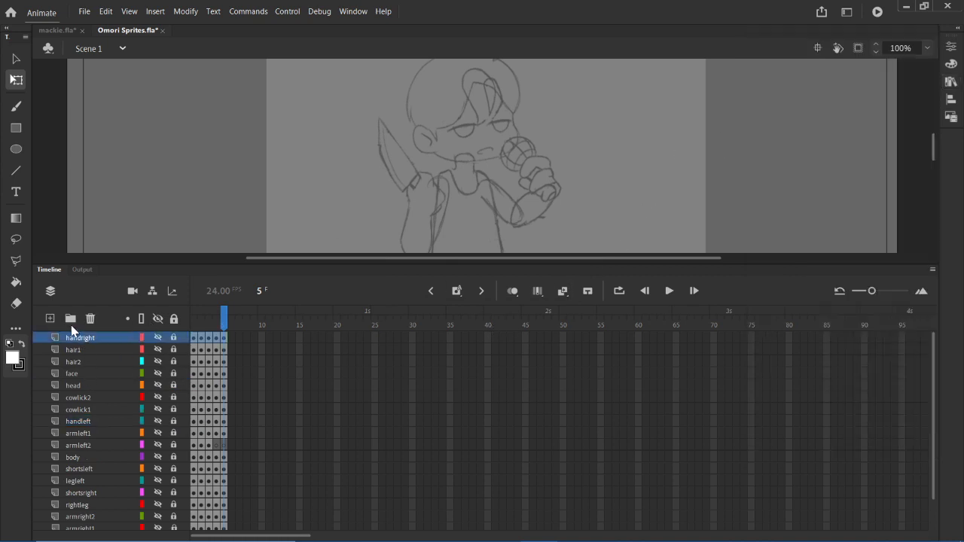
{"action": "left_click", "coordinate": [49, 318]}
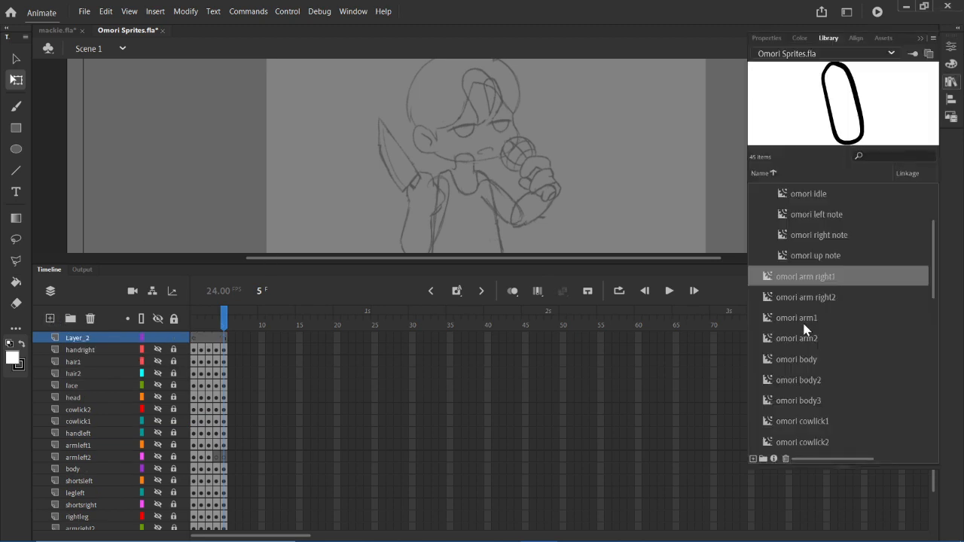
{"action": "left_click", "coordinate": [950, 80]}
{"action": "left_click_drag", "start_coordinate": [844, 113], "coordinate": [600, 149]}
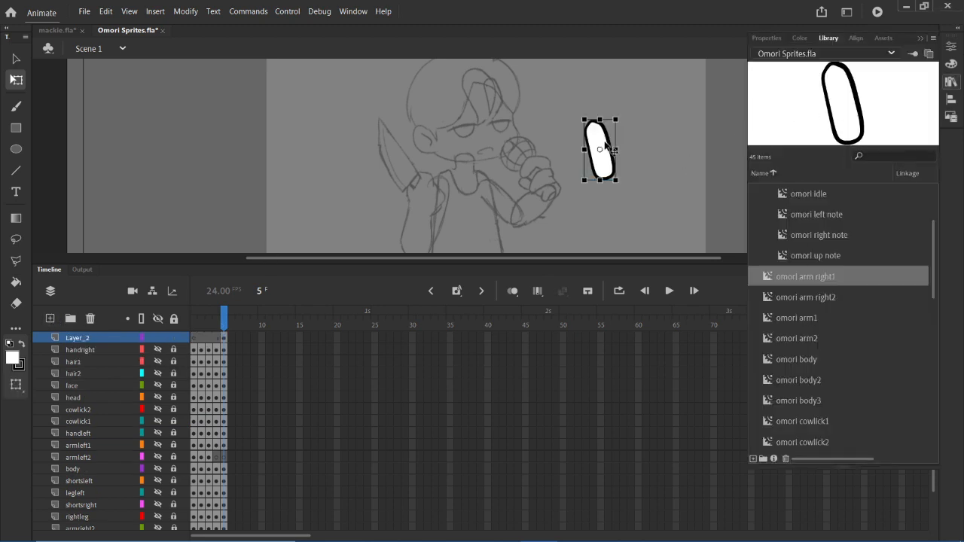
{"action": "left_click", "coordinate": [835, 298]}
{"action": "left_click_drag", "start_coordinate": [844, 107], "coordinate": [645, 170]}
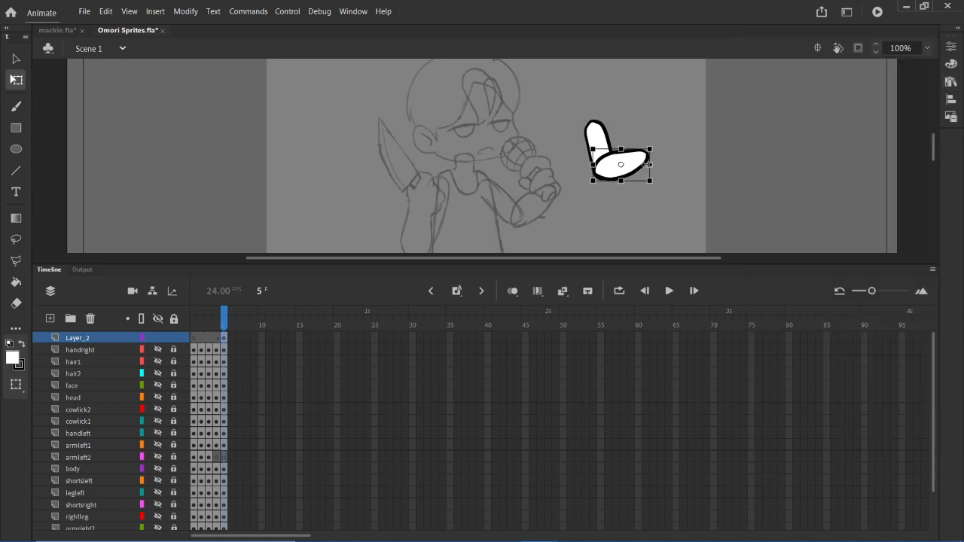
{"action": "left_click", "coordinate": [836, 133]}
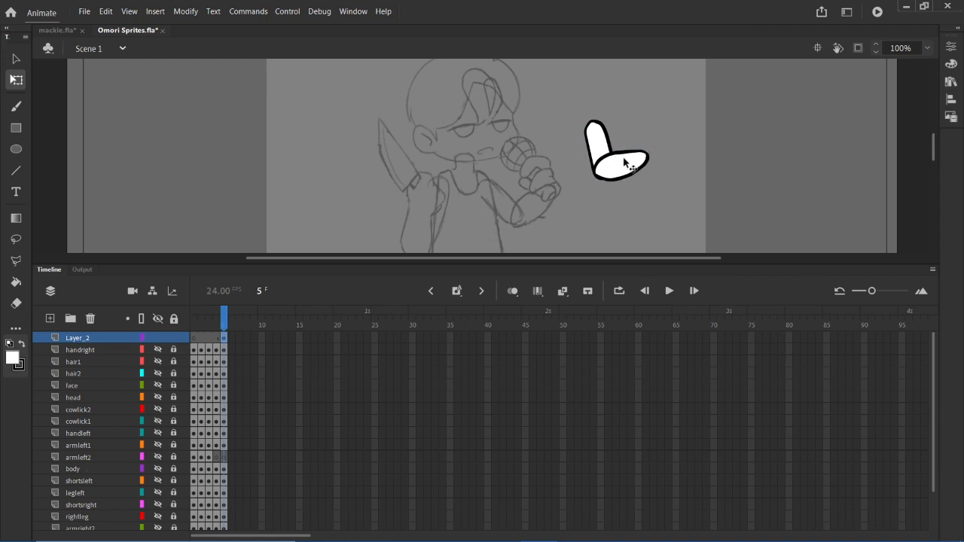
- Undo the placement of both arm symbols and the layer added above handright
{"action": "key", "text": "ctrl+z"}
{"action": "key", "text": "ctrl+z"}
{"action": "key", "text": "ctrl+z"}
{"action": "key", "text": "ctrl+z"}
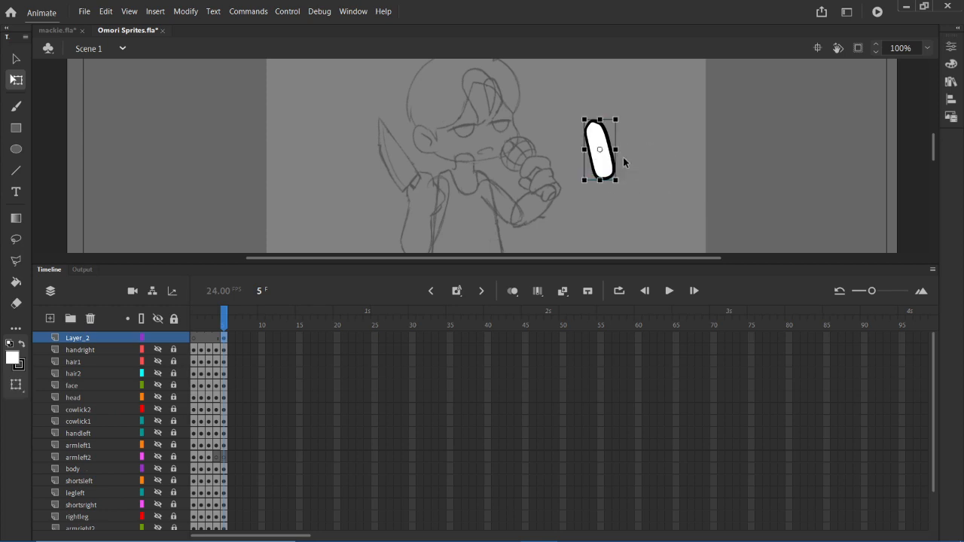
{"action": "key", "text": "ctrl+z"}
{"action": "key", "text": "ctrl+z"}
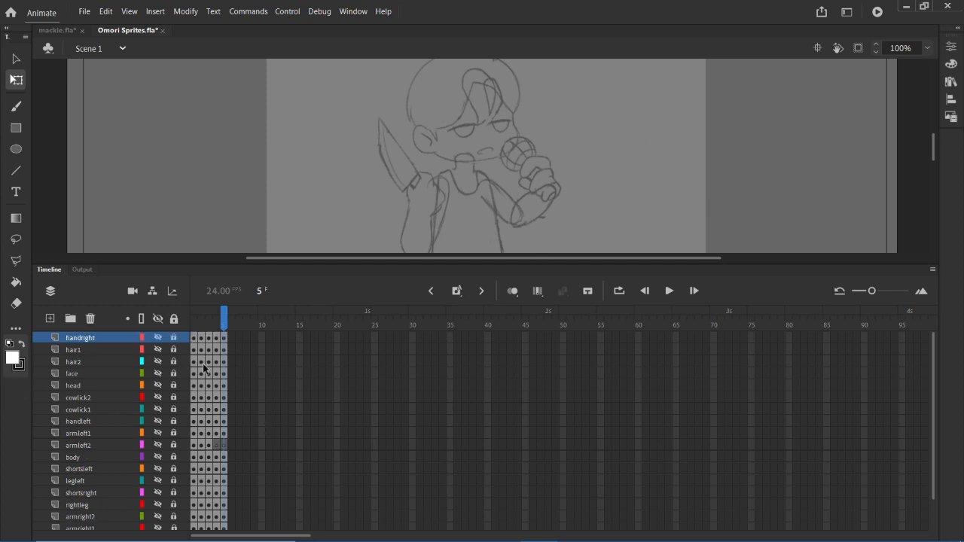
- Show all layers, enlarge the stage area, and examine the finished sprite poses on frames 1 to 3
{"action": "left_click", "coordinate": [158, 318]}
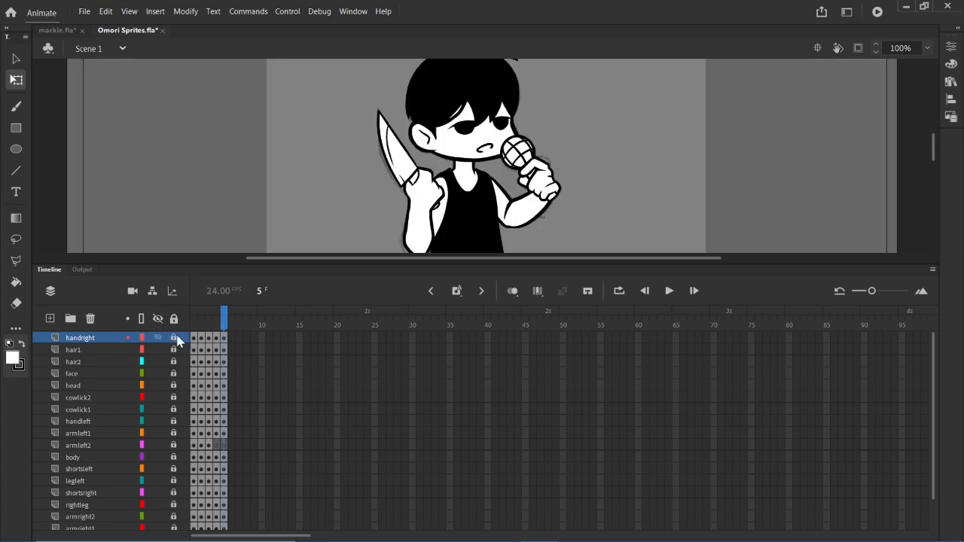
{"action": "left_click_drag", "start_coordinate": [194, 350], "coordinate": [209, 357]}
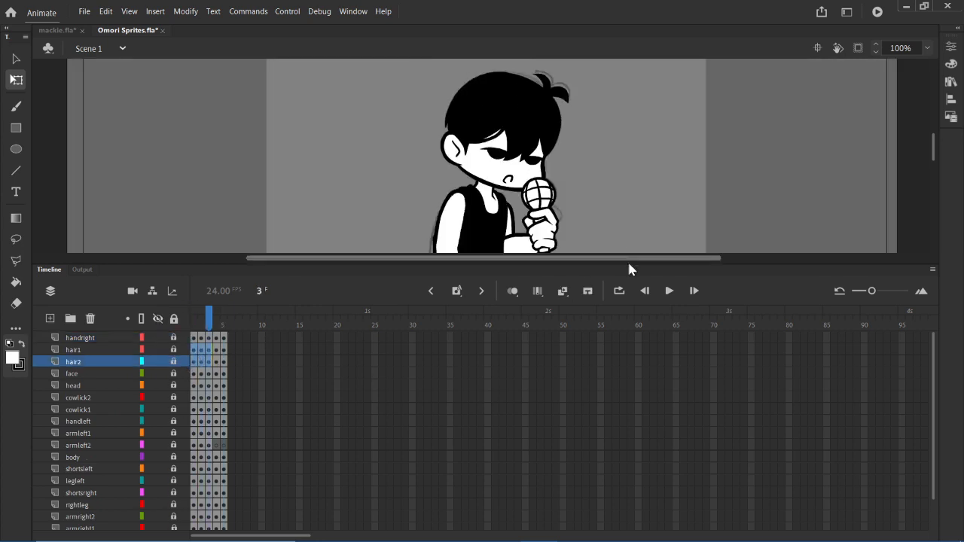
{"action": "left_click_drag", "start_coordinate": [630, 269], "coordinate": [613, 402]}
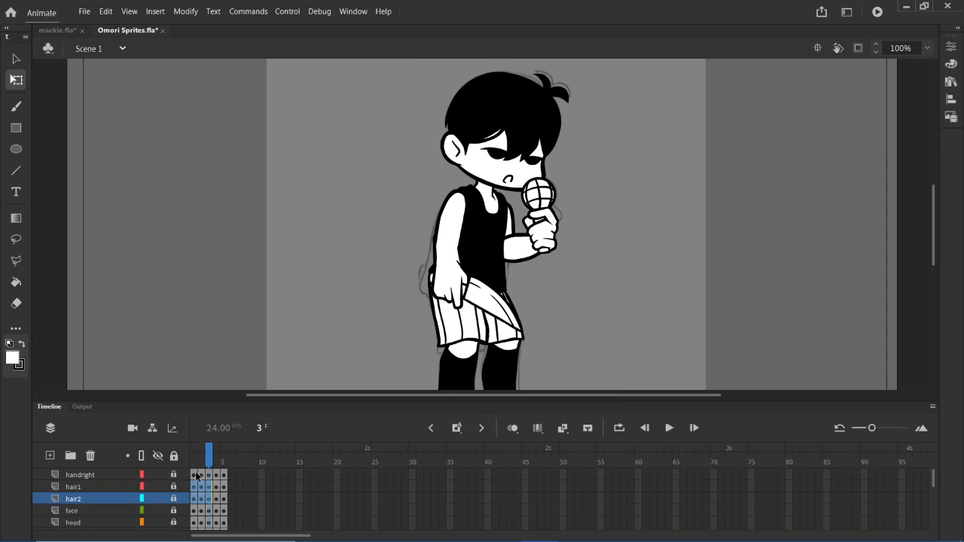
{"action": "mouse_move", "coordinate": [195, 474]}
{"action": "left_mouse_down"}
{"action": "mouse_move", "coordinate": [210, 479]}
{"action": "mouse_move", "coordinate": [199, 472]}
{"action": "left_mouse_up"}
{"action": "left_click_drag", "start_coordinate": [196, 468], "coordinate": [209, 469]}
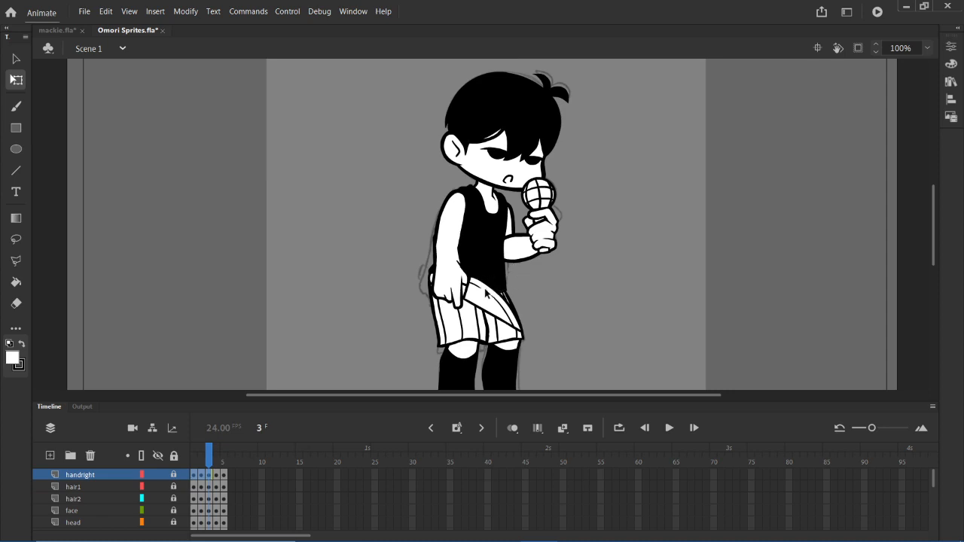
- Preview the omori arm right2 symbol in the library and examine the sprite poses on frames 4 and 5
{"action": "left_click", "coordinate": [950, 81]}
{"action": "left_click", "coordinate": [820, 298]}
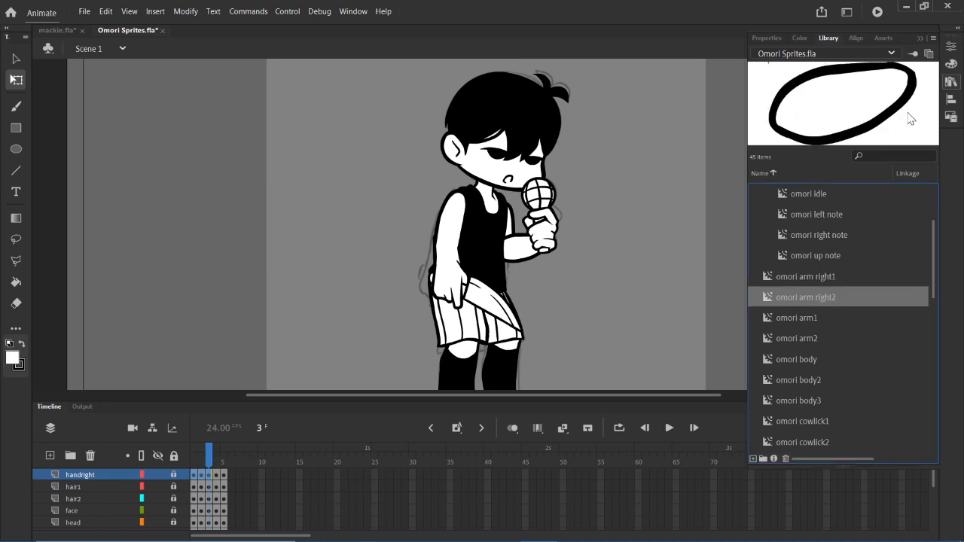
{"action": "left_click", "coordinate": [952, 82]}
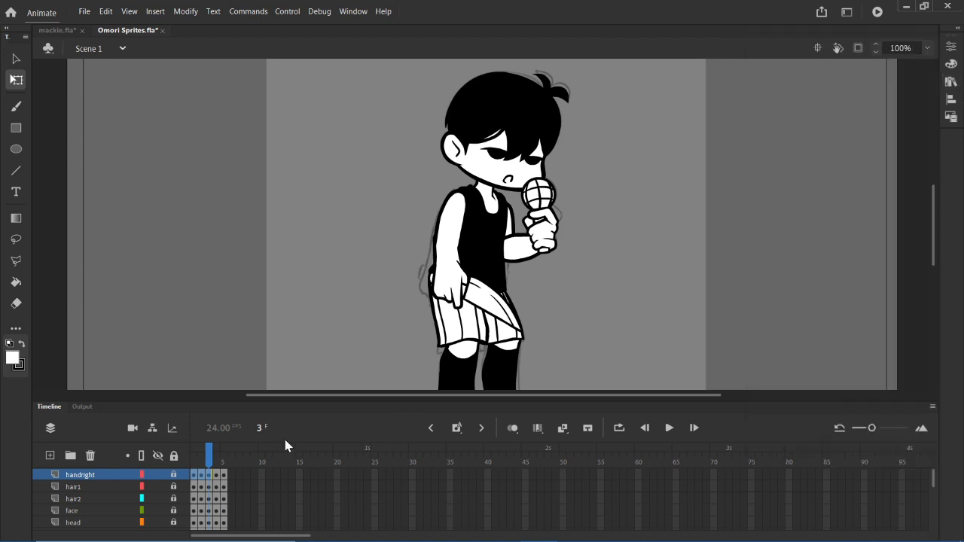
{"action": "mouse_move", "coordinate": [216, 473]}
{"action": "left_mouse_down"}
{"action": "mouse_move", "coordinate": [212, 464]}
{"action": "mouse_move", "coordinate": [224, 468]}
{"action": "left_mouse_up"}
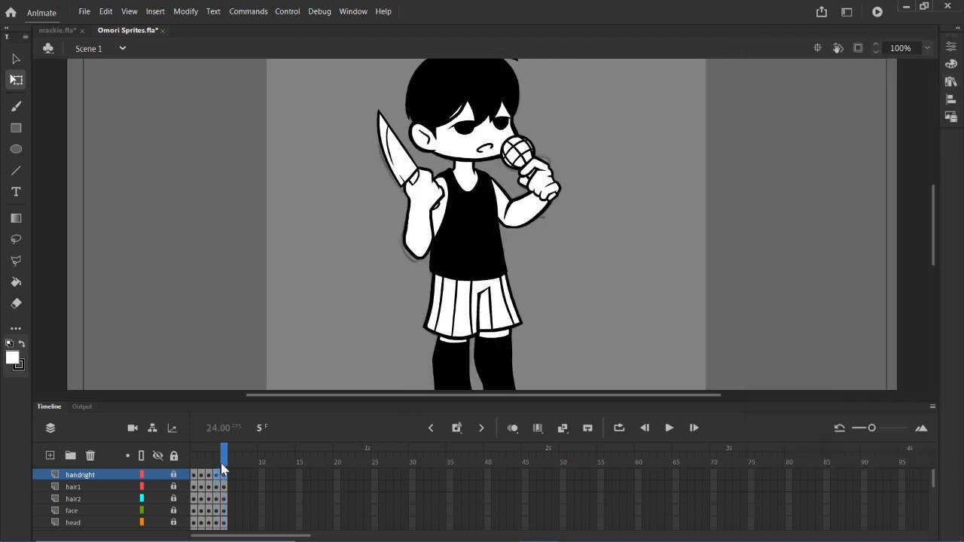
{"action": "left_click", "coordinate": [216, 487]}
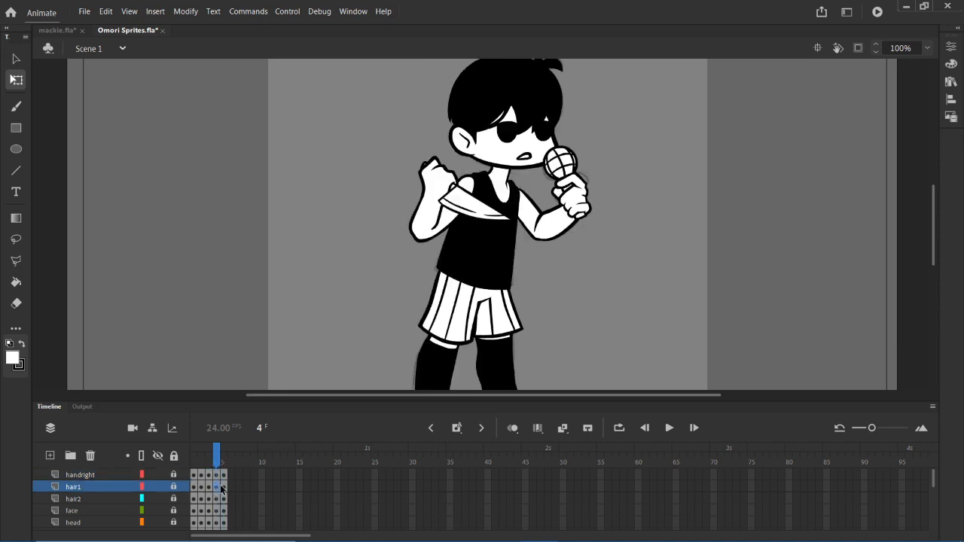
- Preview the omori arm right1 symbol in the library and add a new layer above handright at frame 4
{"action": "left_click", "coordinate": [951, 81]}
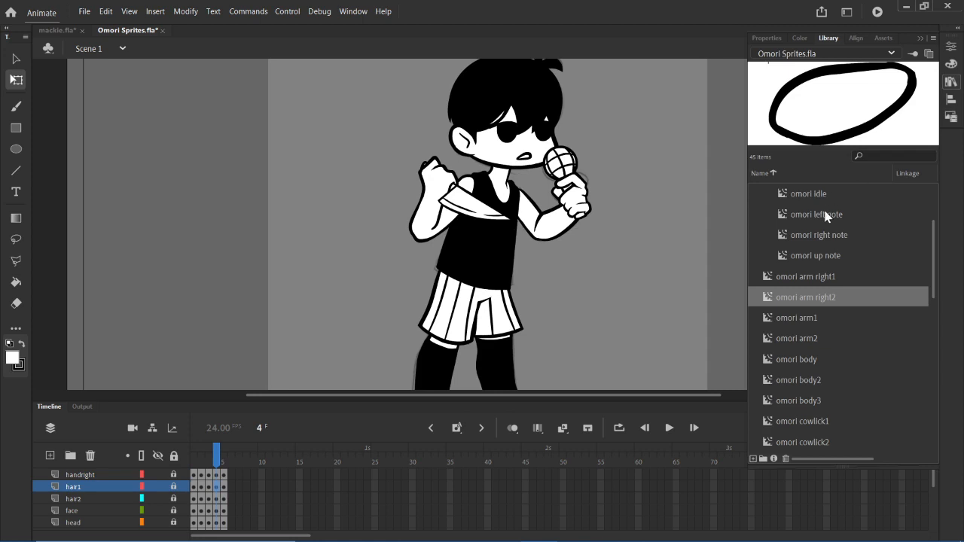
{"action": "left_click", "coordinate": [822, 277]}
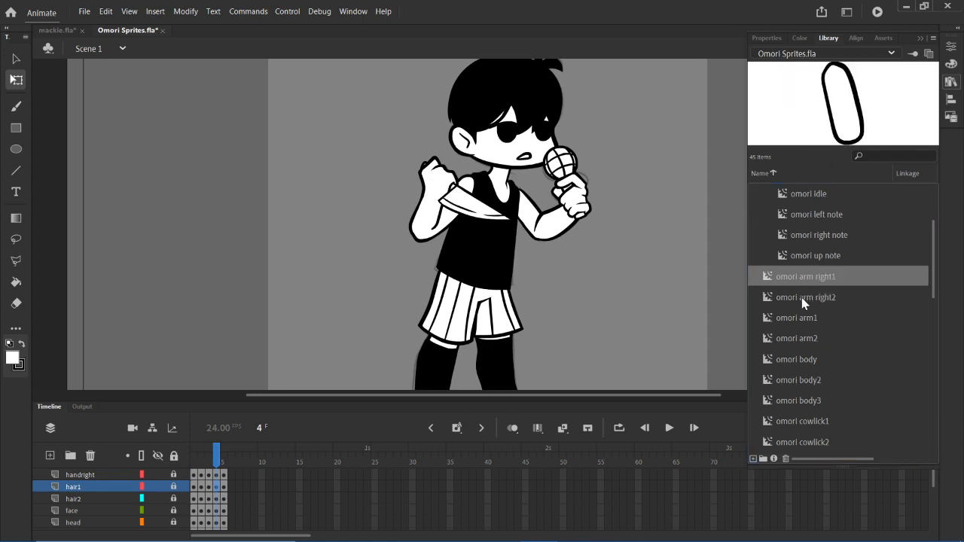
{"action": "left_click_drag", "start_coordinate": [830, 130], "coordinate": [651, 196]}
{"action": "left_click", "coordinate": [81, 476]}
{"action": "left_click", "coordinate": [51, 456]}
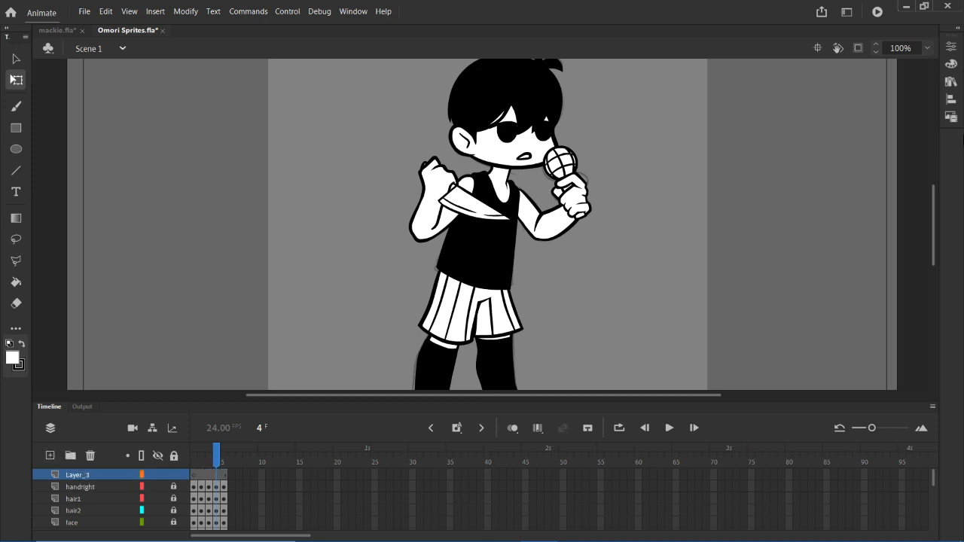
- Place omori arm right1 and omori arm right2 from the library on the new layer, overlapping as a bent arm beside the character
{"action": "left_click", "coordinate": [951, 101]}
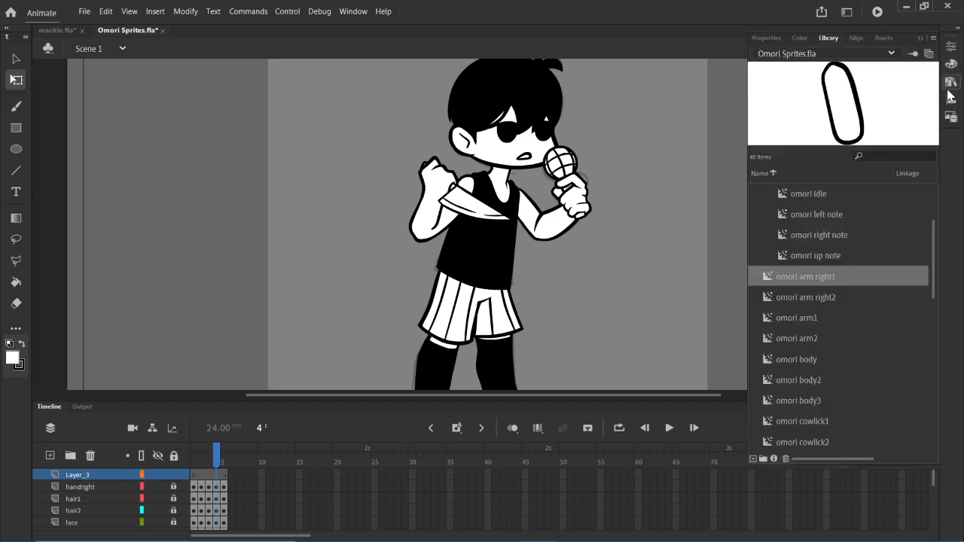
{"action": "left_click", "coordinate": [813, 298]}
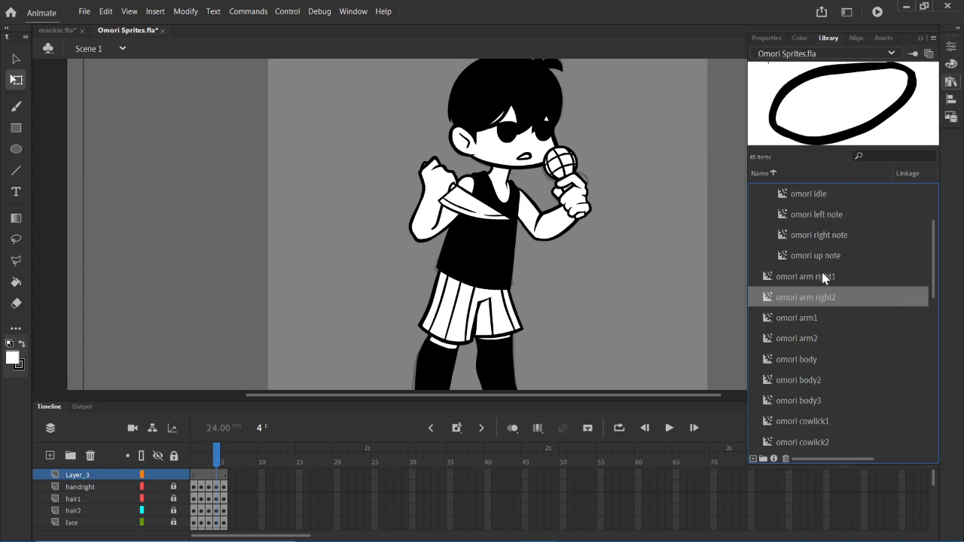
{"action": "left_click_drag", "start_coordinate": [822, 278], "coordinate": [675, 169]}
{"action": "left_click", "coordinate": [804, 298]}
{"action": "left_click", "coordinate": [750, 118]}
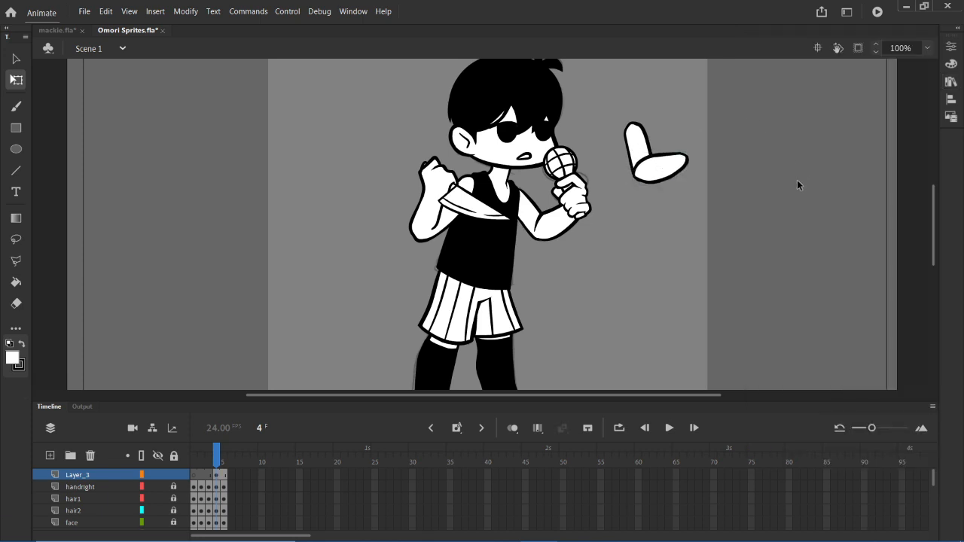
- Try breaking apart the omori arm right2 instance while omori arm right1 is still a symbol
{"action": "left_click", "coordinate": [658, 177]}
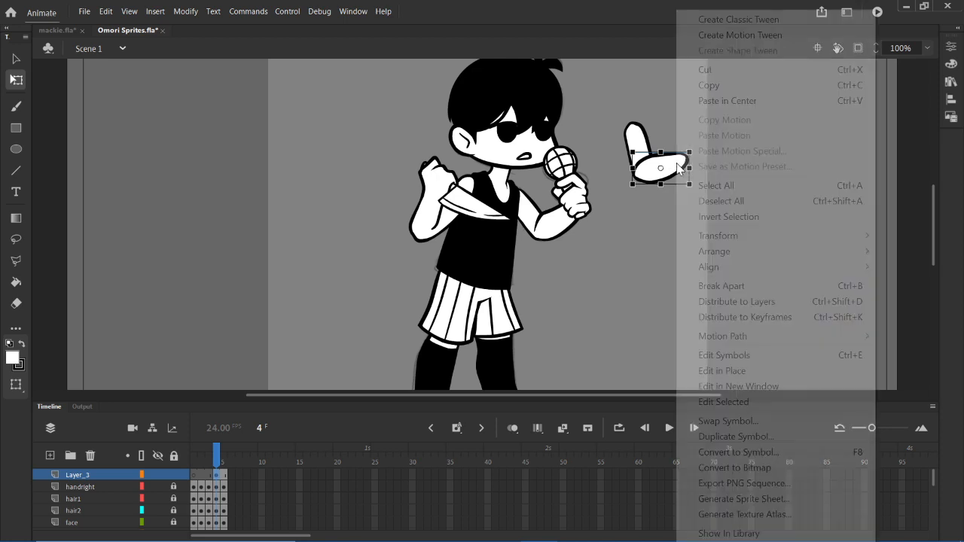
{"action": "right_click", "coordinate": [676, 170]}
{"action": "left_click", "coordinate": [769, 286]}
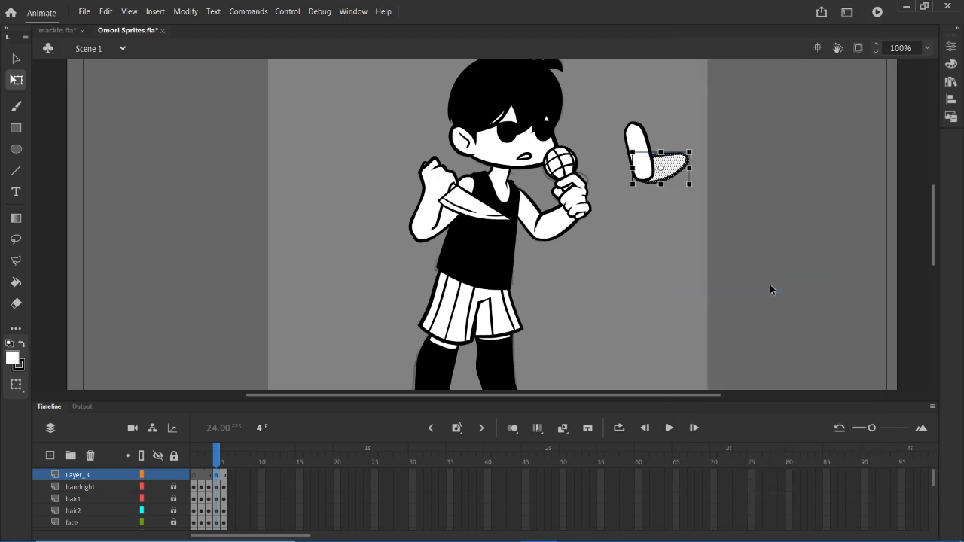
{"action": "right_click", "coordinate": [636, 146]}
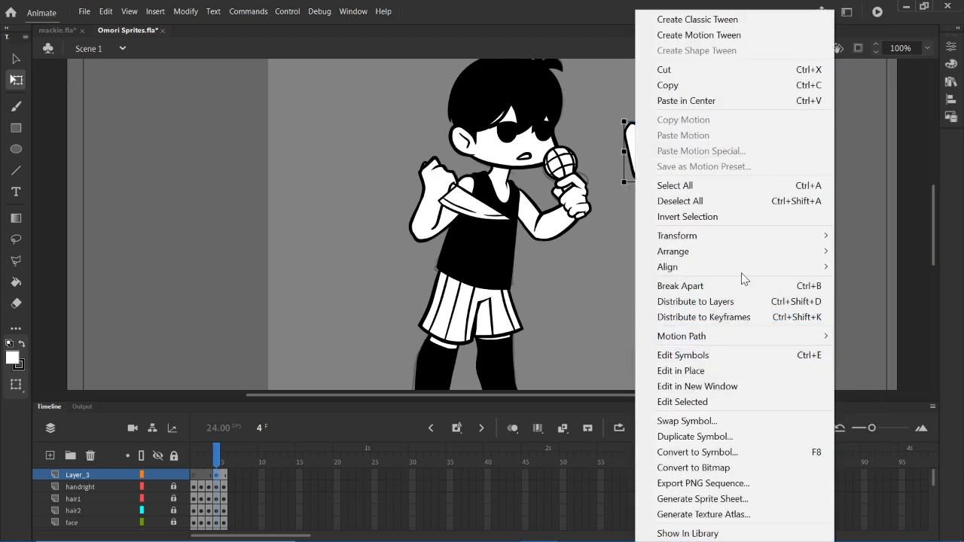
{"action": "left_click", "coordinate": [877, 196]}
{"action": "left_click", "coordinate": [876, 196]}
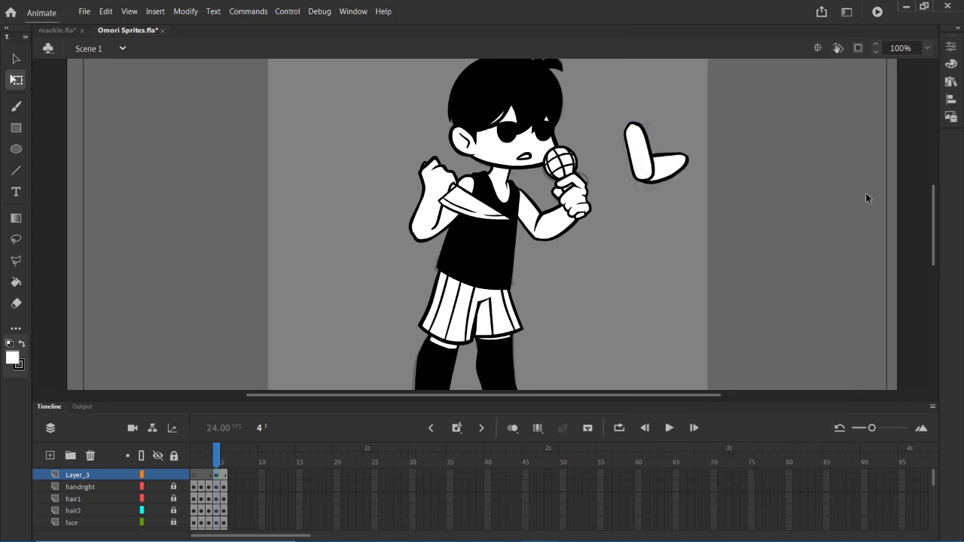
- Undo breaking apart the omori arm right2 instance
{"action": "key", "text": "ctrl+z"}
{"action": "key", "text": "ctrl+z"}
{"action": "key", "text": "ctrl+z"}
- Break apart the omori arm right1 instance first and the omori arm right2 instance second, turning both arm pieces into editable shapes
{"action": "right_click", "coordinate": [641, 147]}
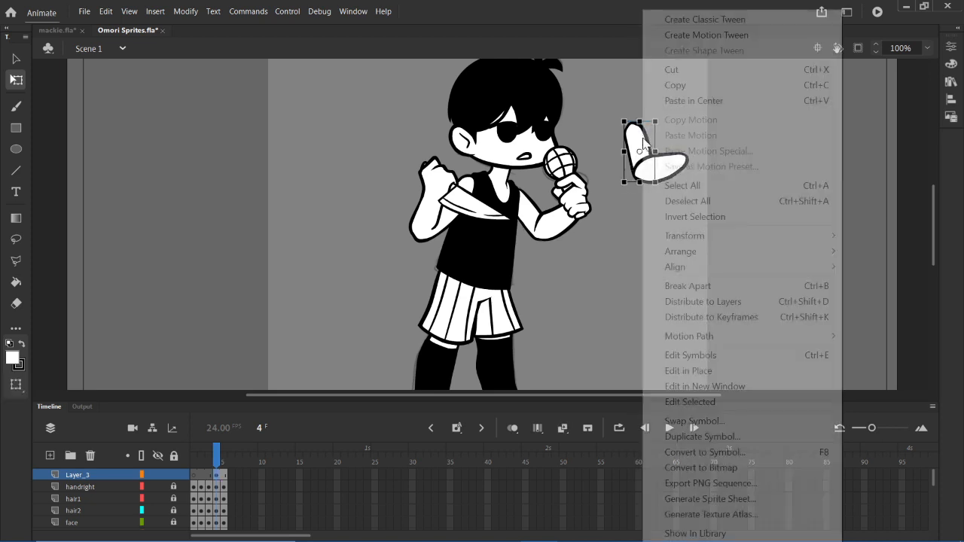
{"action": "left_click", "coordinate": [710, 286]}
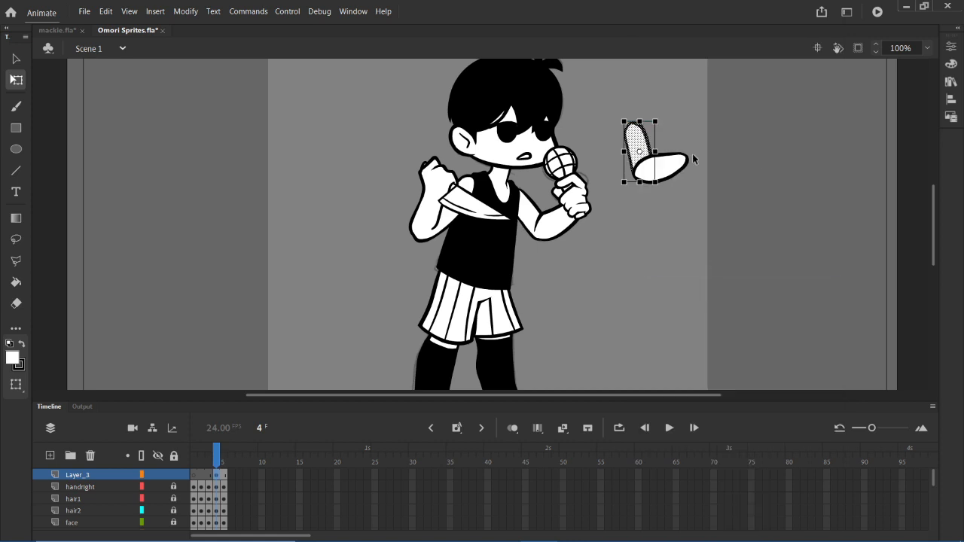
{"action": "right_click", "coordinate": [677, 164]}
{"action": "left_click", "coordinate": [751, 286]}
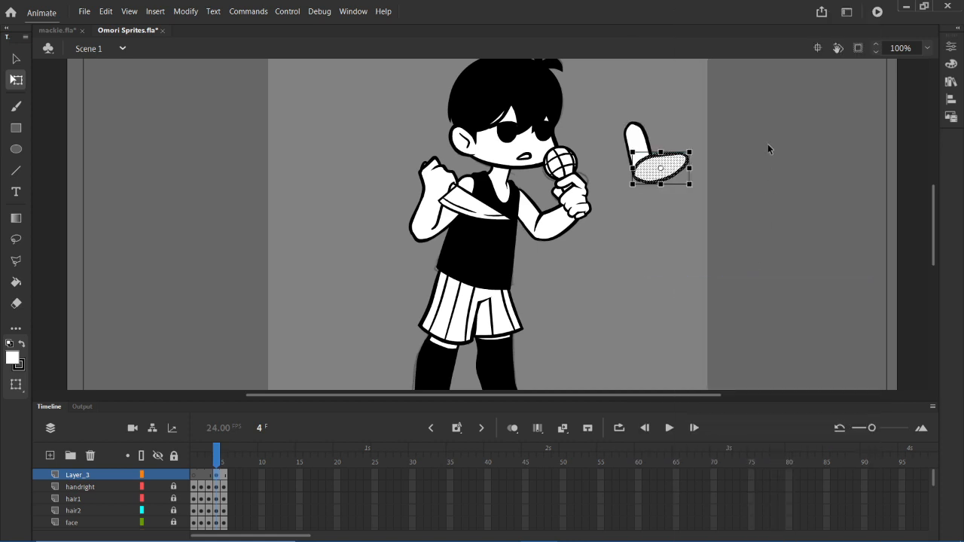
{"action": "left_click", "coordinate": [767, 144]}
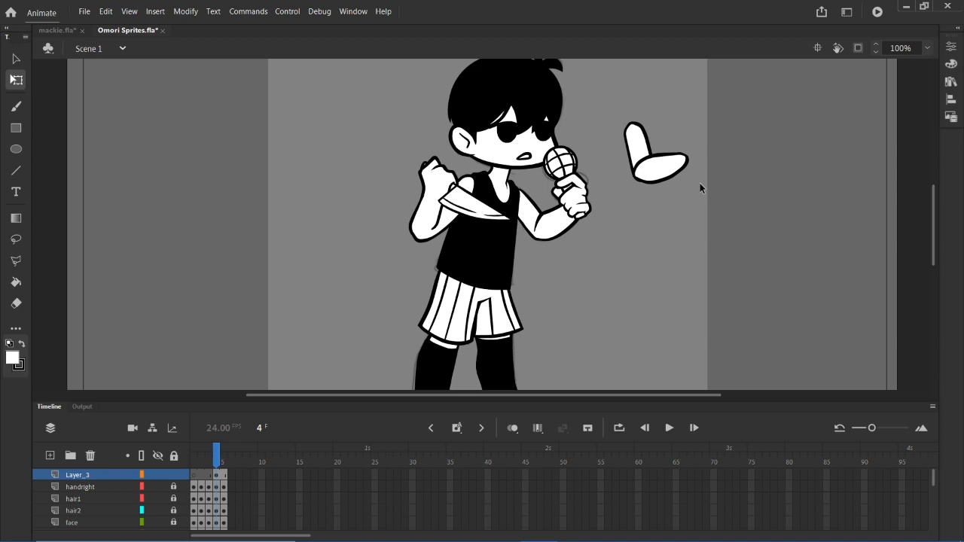
- Paint over the seam between the two arm shapes with the brush and draw a black crease at the elbow
{"action": "key", "text": "p"}
{"action": "key", "text": "b"}
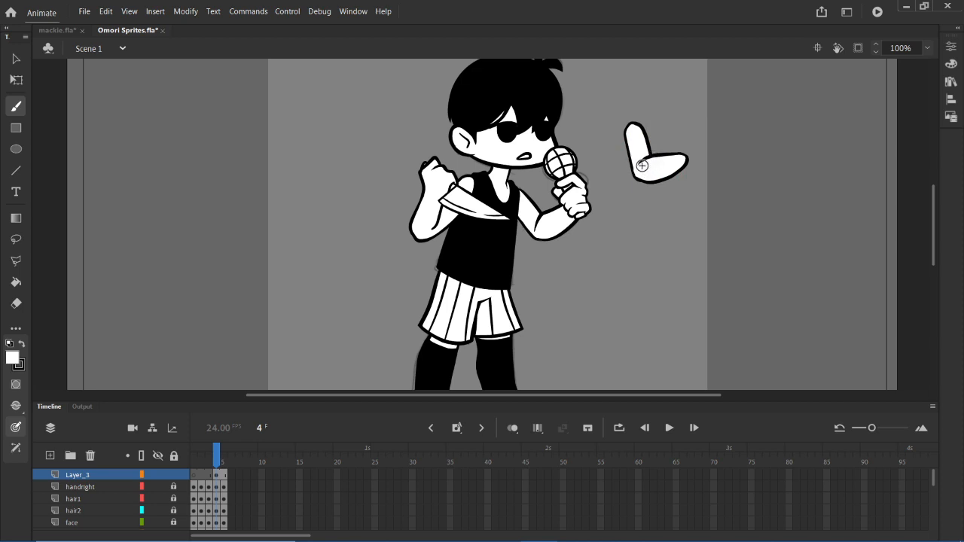
{"action": "mouse_move", "coordinate": [666, 540]}
- Move the Layer_3 keyframe holding the joined arm to frame 1 and delete the arm
{"action": "left_click", "coordinate": [221, 478]}
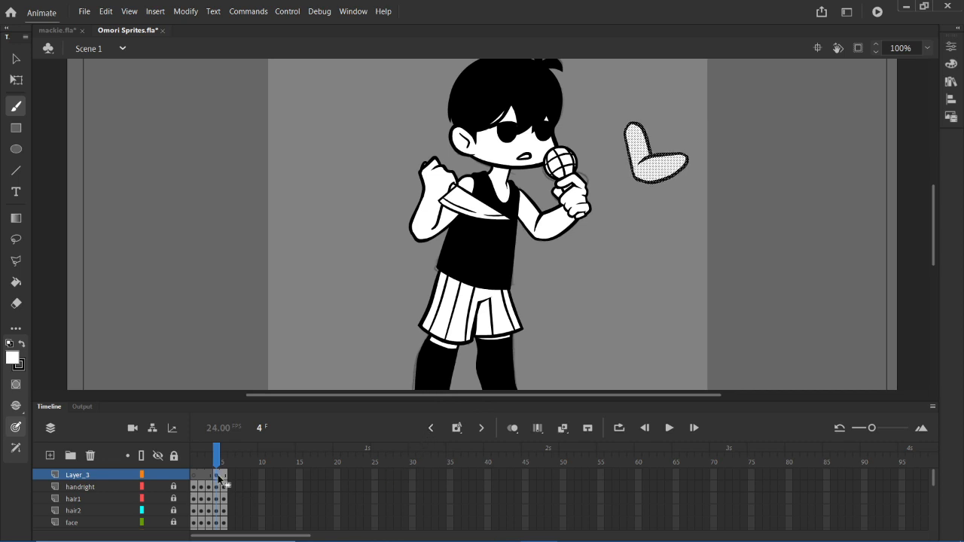
{"action": "left_click_drag", "start_coordinate": [219, 477], "coordinate": [195, 479]}
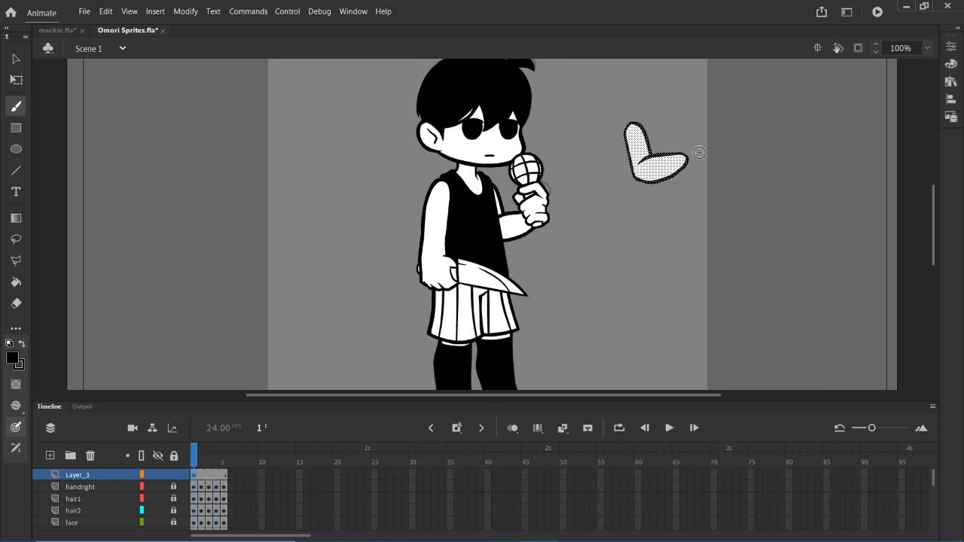
{"action": "left_click", "coordinate": [951, 82]}
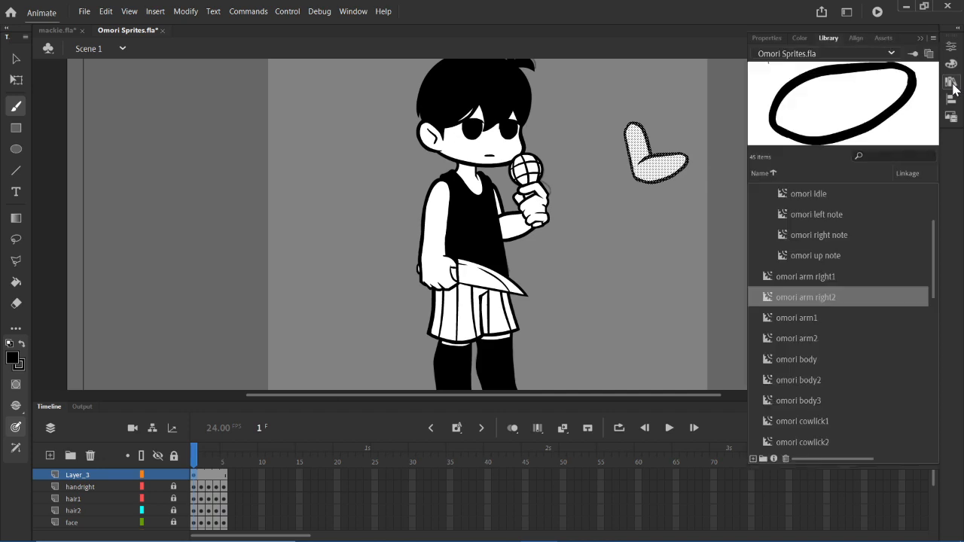
{"action": "left_click", "coordinate": [951, 83]}
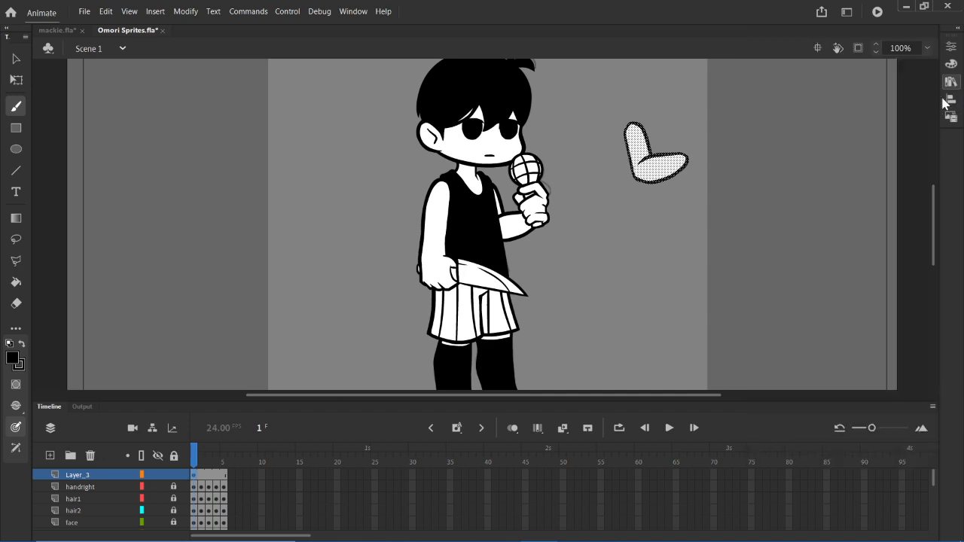
{"action": "left_click", "coordinate": [15, 62]}
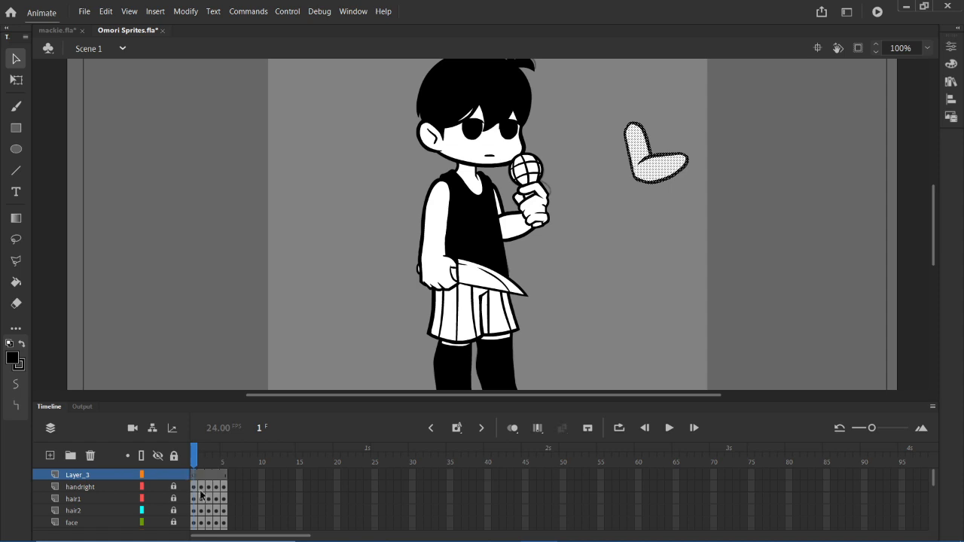
{"action": "key", "text": "Delete"}
- Show the pose on frame 2 and browse the Omori symbols in the library
{"action": "mouse_move", "coordinate": [209, 488]}
{"action": "left_mouse_down"}
{"action": "mouse_move", "coordinate": [213, 526]}
{"action": "mouse_move", "coordinate": [200, 480]}
{"action": "mouse_move", "coordinate": [213, 478]}
{"action": "mouse_move", "coordinate": [201, 477]}
{"action": "left_mouse_up"}
{"action": "left_click", "coordinate": [950, 82]}
{"action": "scroll", "coordinate": [825, 306], "scroll_direction": "down", "scroll_amount": 2}
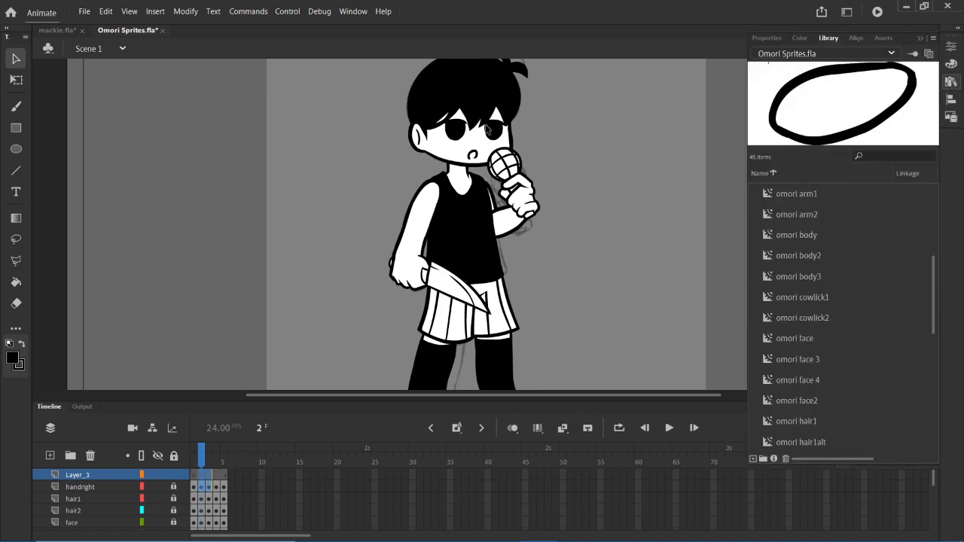
{"action": "scroll", "coordinate": [836, 286], "scroll_direction": "down", "scroll_amount": 4}
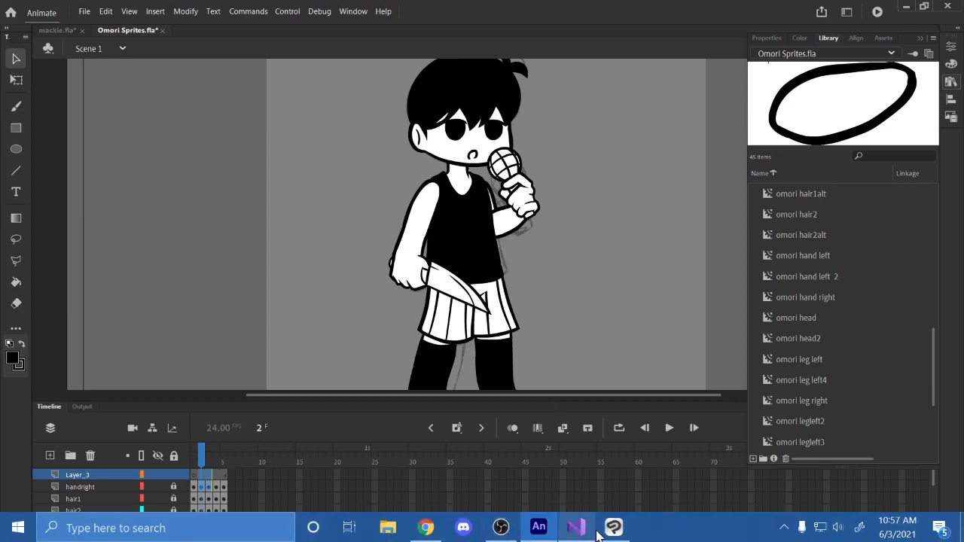
- Switch to Clip Studio Paint to check the Omori pose sketches, and return to Animate
{"action": "left_click", "coordinate": [614, 536]}
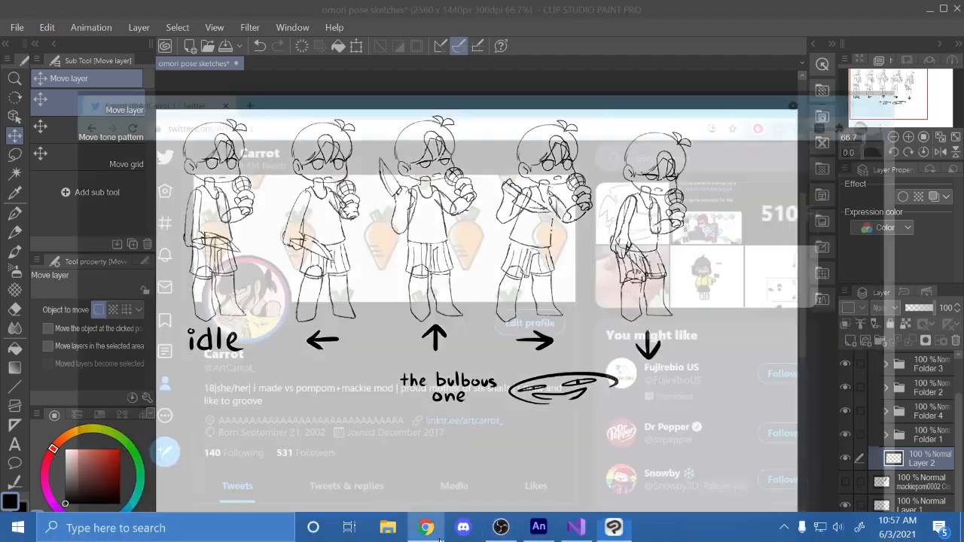
{"action": "left_click", "coordinate": [427, 531]}
{"action": "left_click", "coordinate": [538, 527]}
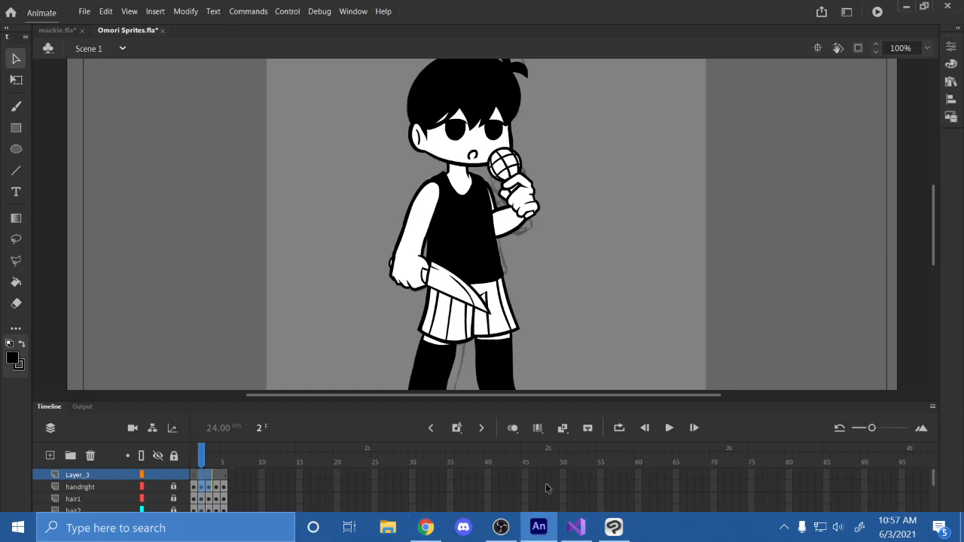
- Compare the library previews of the omori head and omori head2 symbols
{"action": "left_click", "coordinate": [950, 82]}
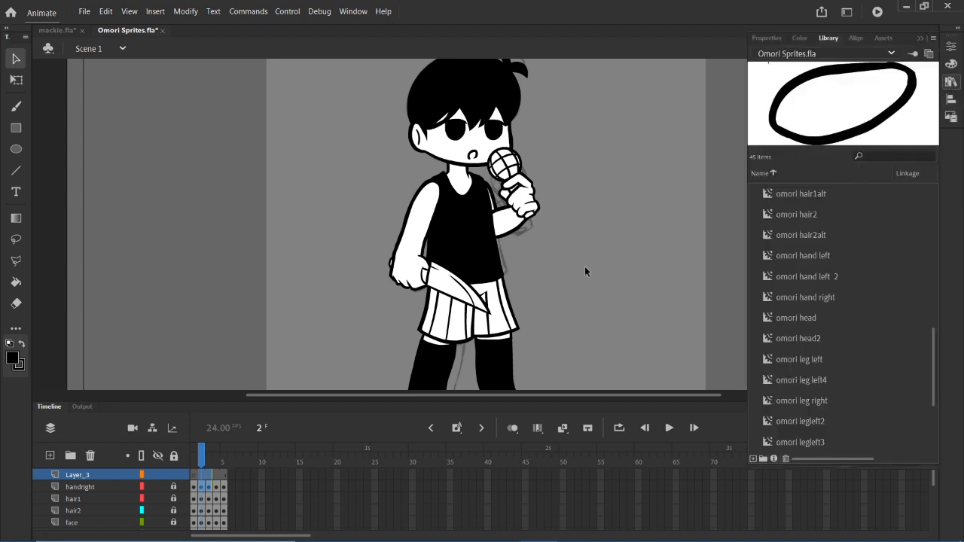
{"action": "left_click", "coordinate": [829, 320]}
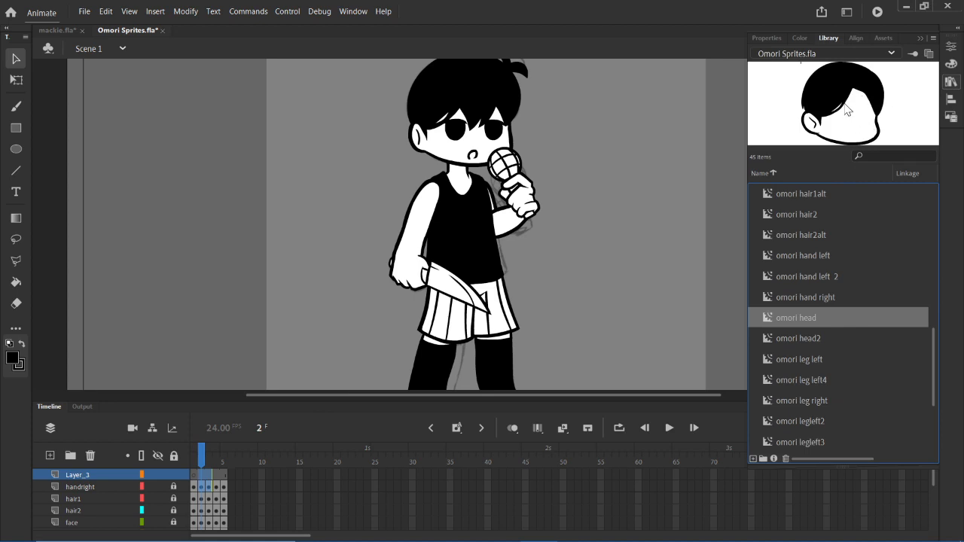
{"action": "left_click", "coordinate": [837, 337]}
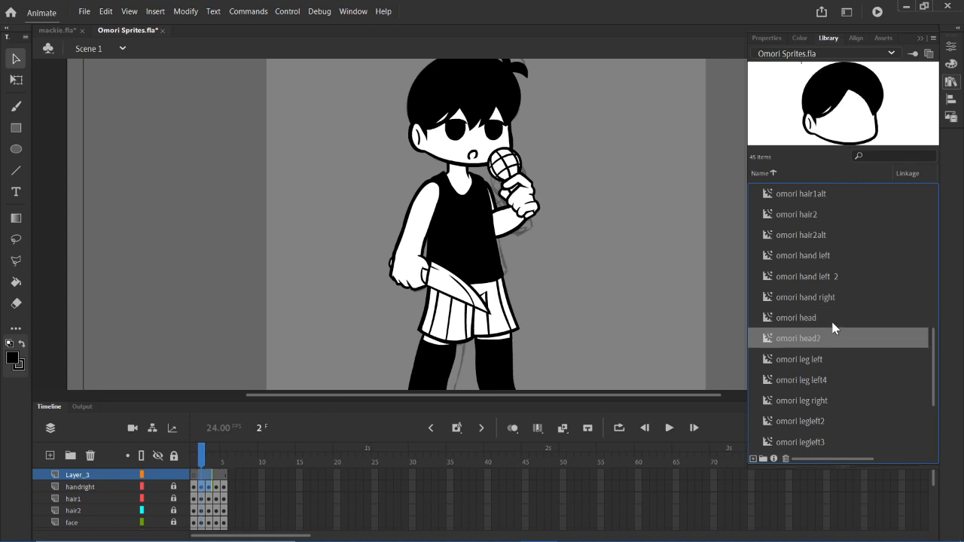
{"action": "left_click", "coordinate": [832, 323]}
{"action": "left_click", "coordinate": [834, 340]}
- Compare the library previews of the hair symbols omori hair1, omori hair1alt, omori hair2 and omori hair2alt
{"action": "scroll", "coordinate": [833, 340], "scroll_direction": "up", "scroll_amount": 3}
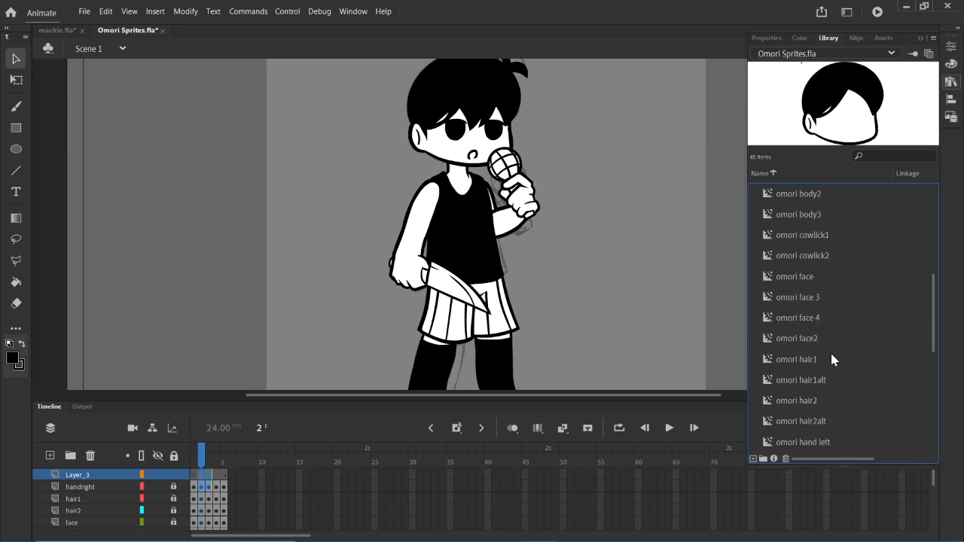
{"action": "left_click", "coordinate": [820, 366]}
{"action": "left_click", "coordinate": [827, 372]}
{"action": "left_click", "coordinate": [813, 353]}
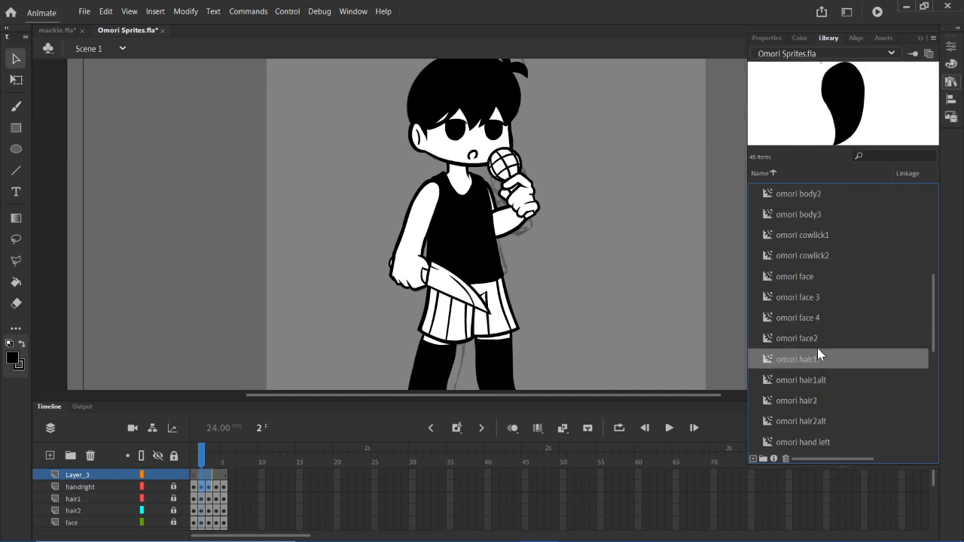
{"action": "left_click", "coordinate": [831, 386]}
{"action": "left_click", "coordinate": [831, 399]}
{"action": "left_click", "coordinate": [832, 418]}
{"action": "left_click", "coordinate": [826, 398]}
{"action": "left_click", "coordinate": [820, 381]}
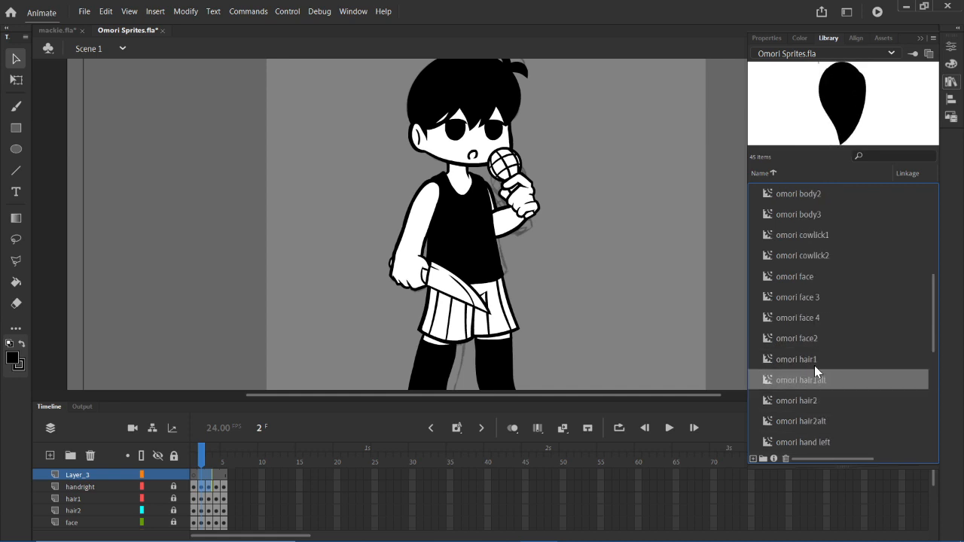
{"action": "left_click", "coordinate": [814, 363]}
{"action": "left_click", "coordinate": [818, 379]}
{"action": "left_click", "coordinate": [816, 401]}
{"action": "left_click", "coordinate": [817, 419]}
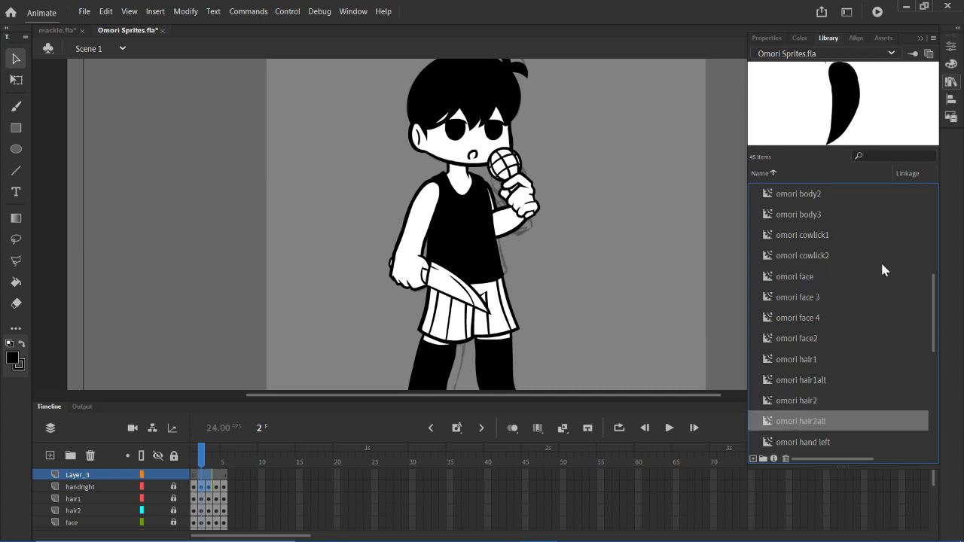
- Compare the omori cowlick1 and omori cowlick2 symbols in the library with the hair on the frame 2 sprite
{"action": "left_click", "coordinate": [848, 235]}
{"action": "left_click", "coordinate": [844, 254]}
{"action": "left_click", "coordinate": [842, 236]}
{"action": "left_click", "coordinate": [840, 257]}
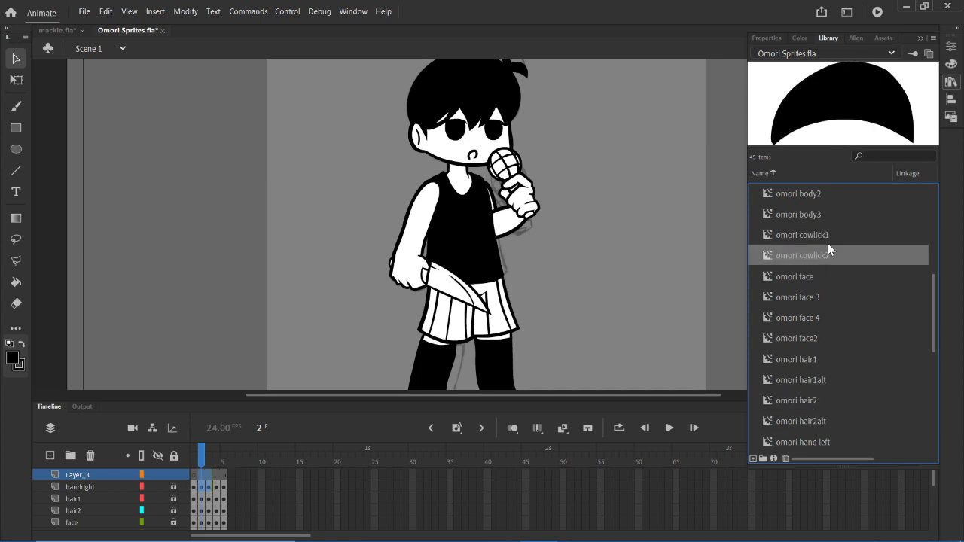
{"action": "left_click", "coordinate": [828, 235]}
{"action": "left_click", "coordinate": [831, 254]}
{"action": "scroll", "coordinate": [621, 156], "scroll_direction": "up", "scroll_amount": 3}
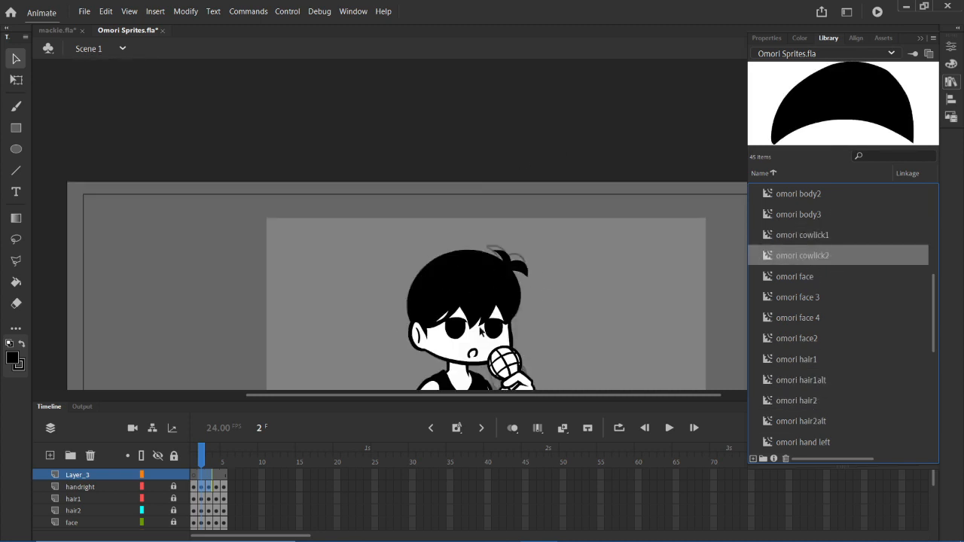
{"action": "left_click", "coordinate": [952, 89]}
{"action": "scroll", "coordinate": [534, 318], "scroll_direction": "down", "scroll_amount": 5}
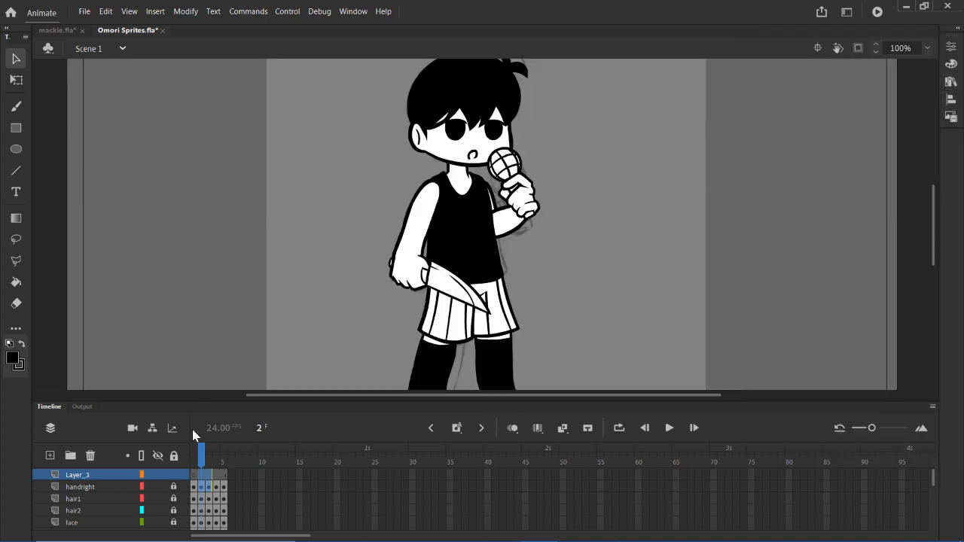
- Review the sprite poses by selecting individual frames of the handright layer, ending on frame 1
{"action": "left_click", "coordinate": [222, 488]}
{"action": "left_click_drag", "start_coordinate": [193, 488], "coordinate": [232, 503]}
{"action": "left_click", "coordinate": [199, 491]}
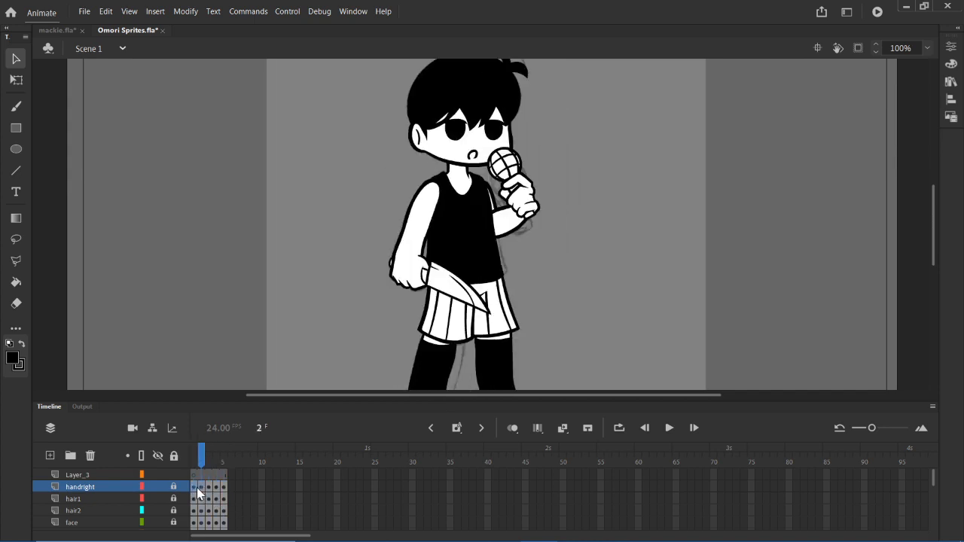
{"action": "left_click", "coordinate": [191, 491]}
{"action": "left_click", "coordinate": [210, 491]}
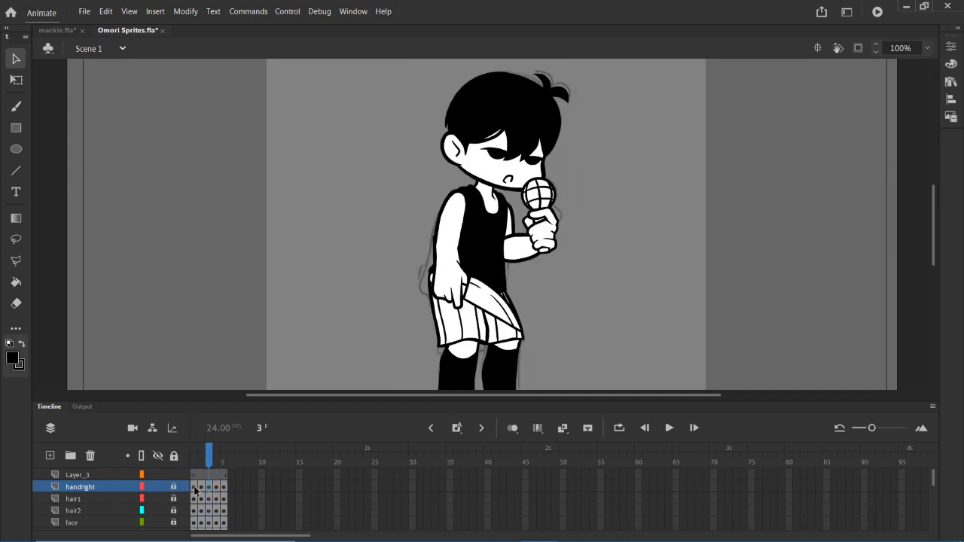
{"action": "left_click", "coordinate": [195, 489]}
- Enlarge the timeline and copy frame 1 of every layer from handright down to armright1, leaving out sketch and bg
{"action": "scroll", "coordinate": [194, 497], "scroll_direction": "down", "scroll_amount": 5}
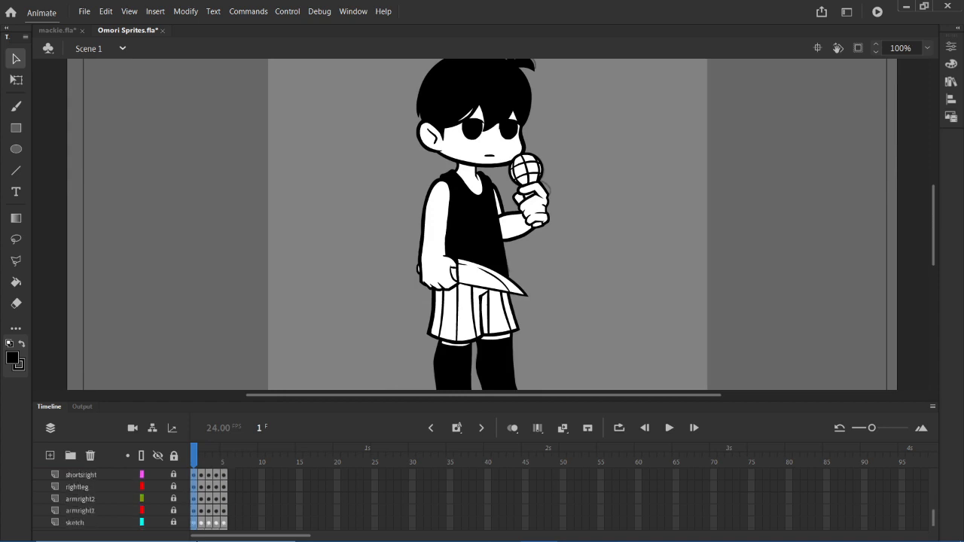
{"action": "scroll", "coordinate": [196, 501], "scroll_direction": "down", "scroll_amount": 1}
{"action": "left_click", "coordinate": [195, 523]}
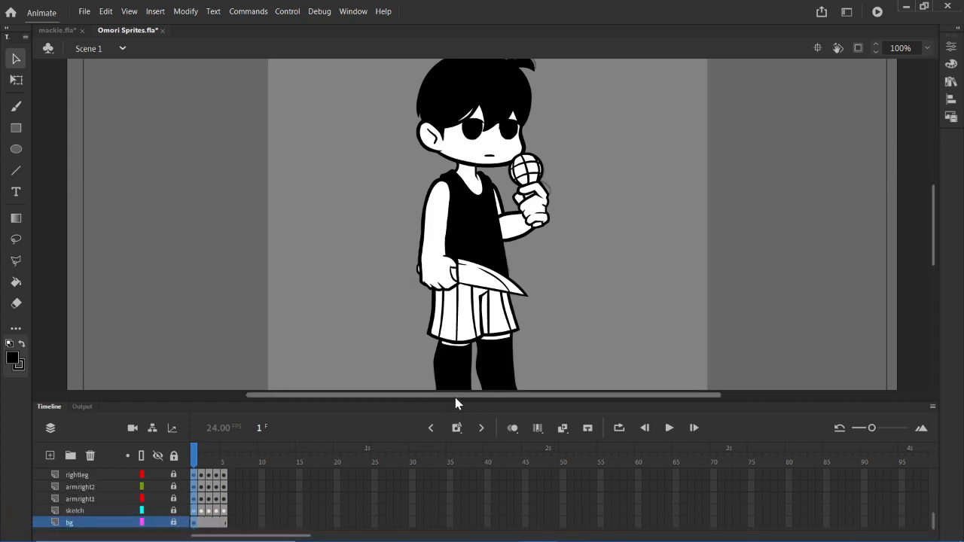
{"action": "left_click_drag", "start_coordinate": [456, 403], "coordinate": [456, 259]}
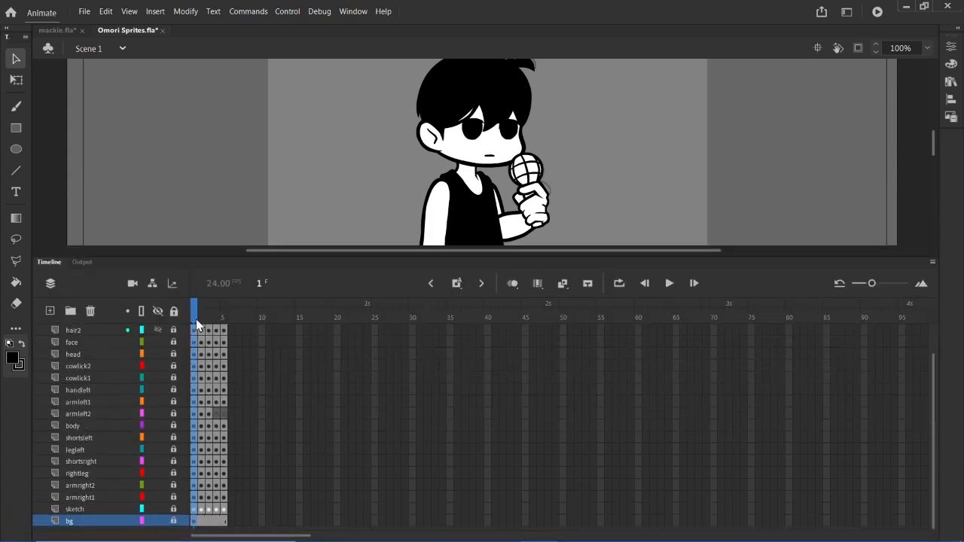
{"action": "left_click", "coordinate": [269, 341]}
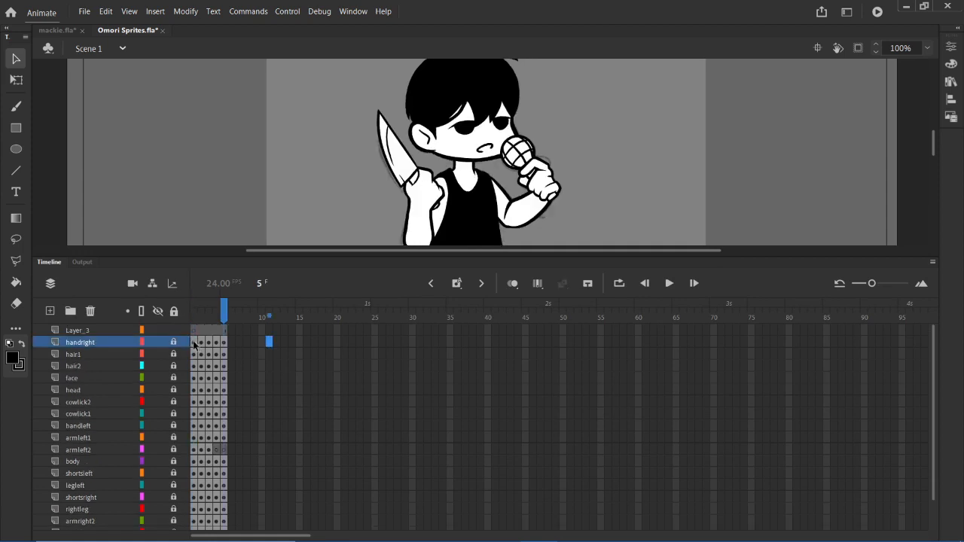
{"action": "left_click_drag", "start_coordinate": [193, 344], "coordinate": [194, 497]}
{"action": "right_click", "coordinate": [193, 498]}
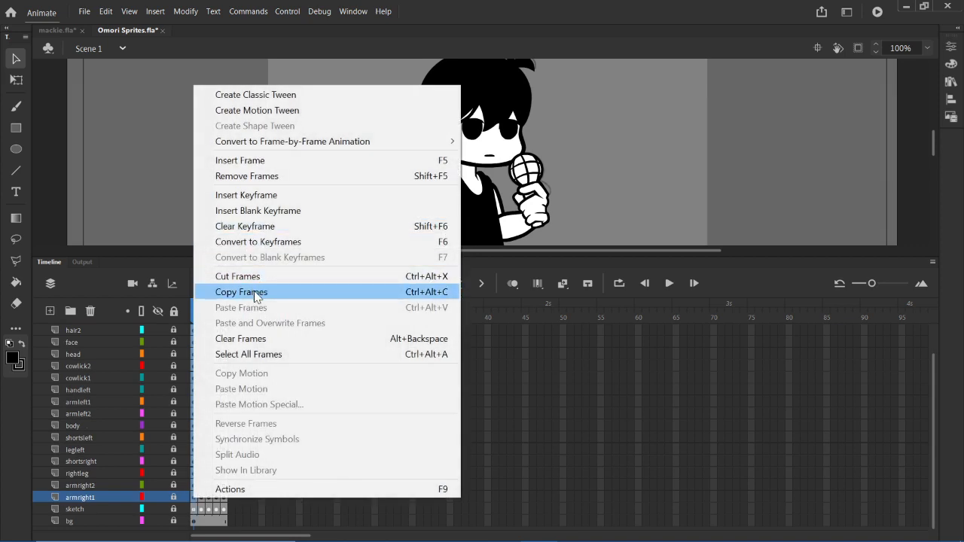
{"action": "left_click", "coordinate": [255, 293]}
- Create a new Movie Clip symbol in the library root with the default name Symbol 1
{"action": "left_click", "coordinate": [156, 13]}
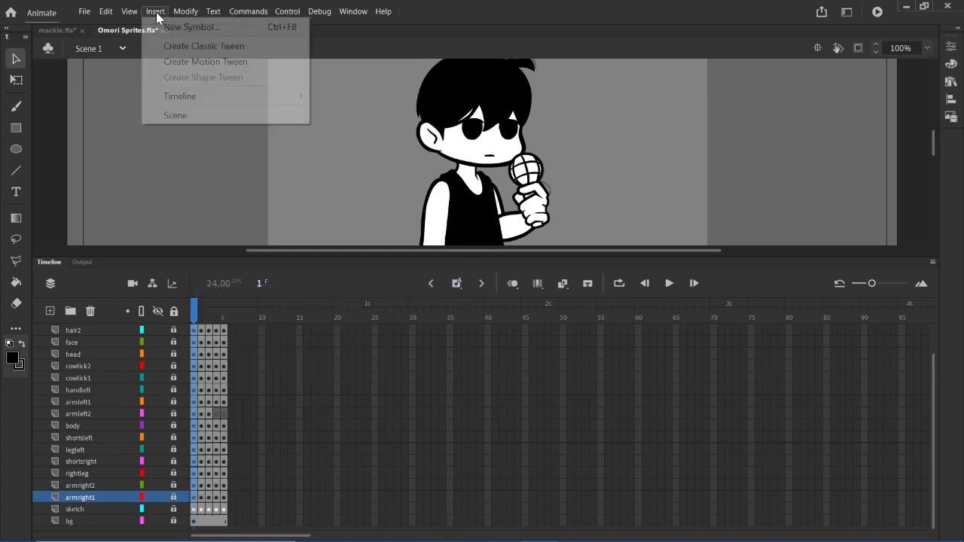
{"action": "left_click", "coordinate": [187, 28]}
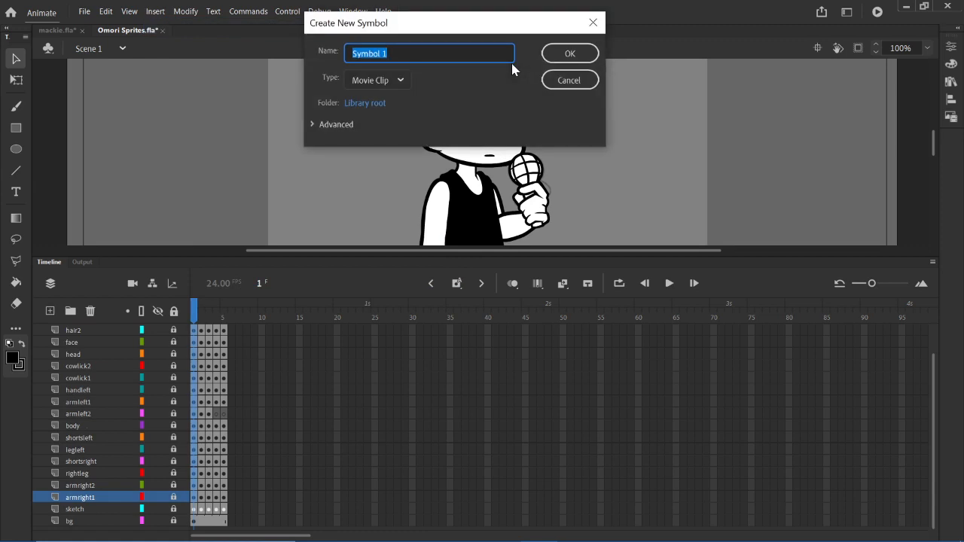
{"action": "key", "text": "Return"}
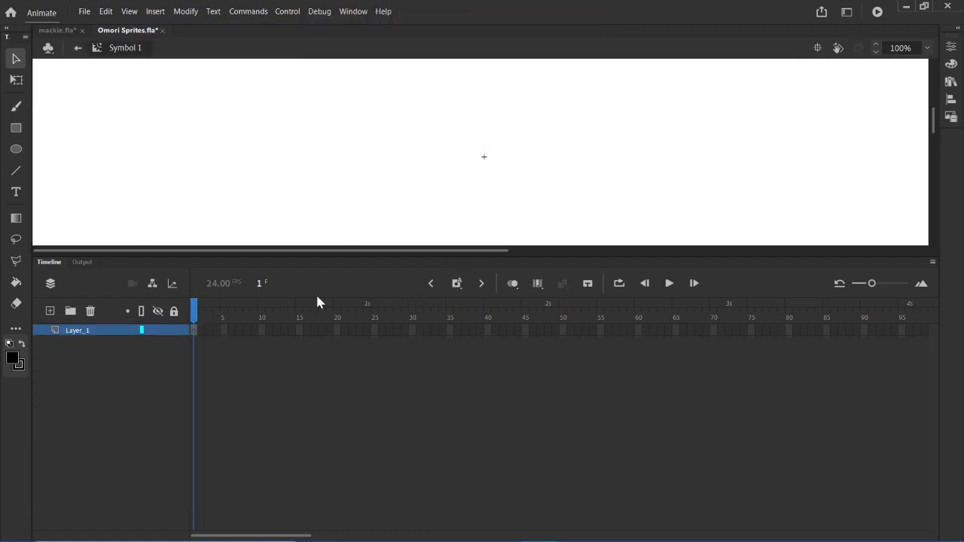
- Add empty layers to Symbol 1 until it has 17, one for each copied sprite layer
{"action": "left_click", "coordinate": [50, 311]}
{"action": "left_click", "coordinate": [49, 310]}
{"action": "left_click", "coordinate": [50, 310]}
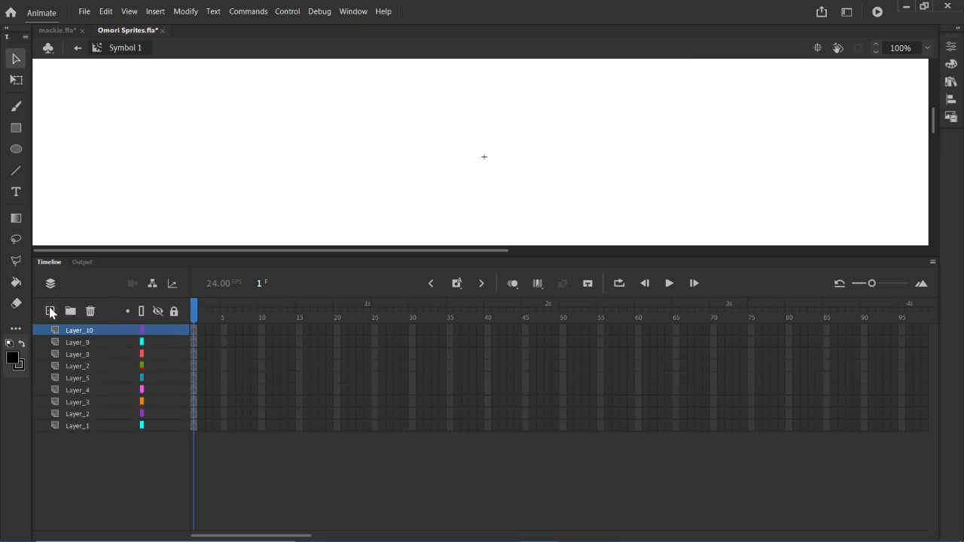
{"action": "left_click", "coordinate": [50, 310]}
{"action": "left_click", "coordinate": [50, 310]}
{"action": "left_click", "coordinate": [49, 310]}
{"action": "left_click", "coordinate": [50, 311]}
{"action": "left_click", "coordinate": [50, 311]}
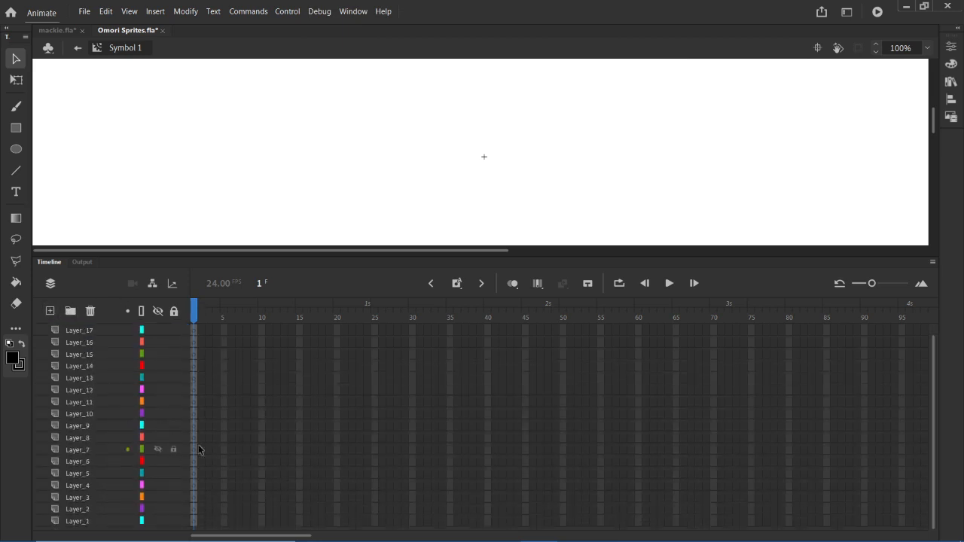
- Paste the copied idle pose frames onto frame 1 of all 17 layers of Symbol 1
{"action": "left_click", "coordinate": [223, 366]}
{"action": "left_click", "coordinate": [194, 333]}
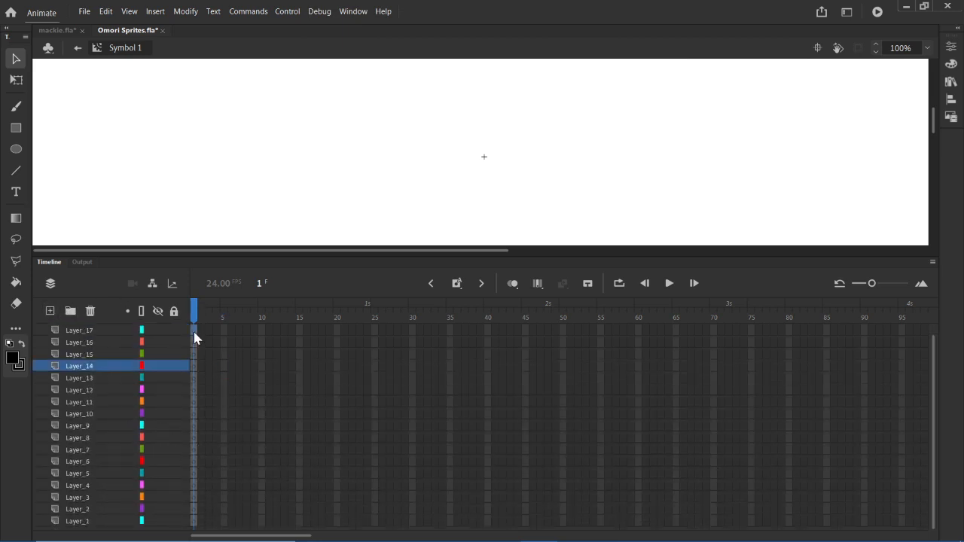
{"action": "left_click", "coordinate": [195, 520]}
{"action": "right_click", "coordinate": [194, 520]}
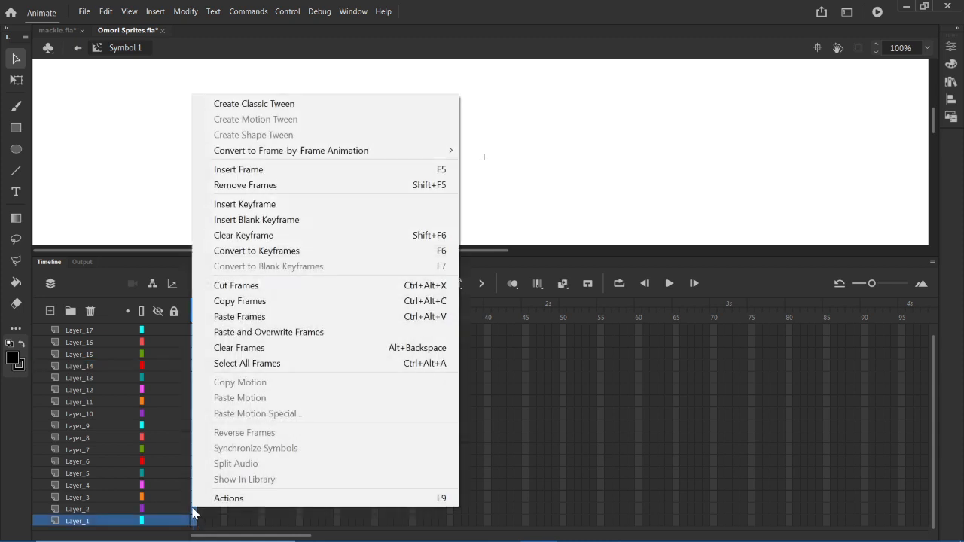
{"action": "left_click", "coordinate": [234, 317]}
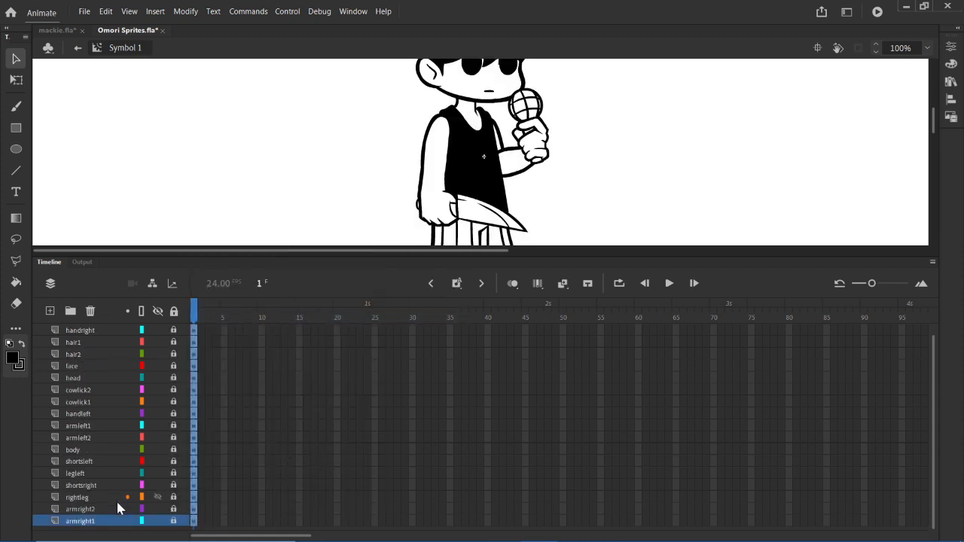
- Delete the surplus empty layer above handright in Symbol 1 and shrink the timeline to show the whole pose
{"action": "left_click", "coordinate": [90, 330]}
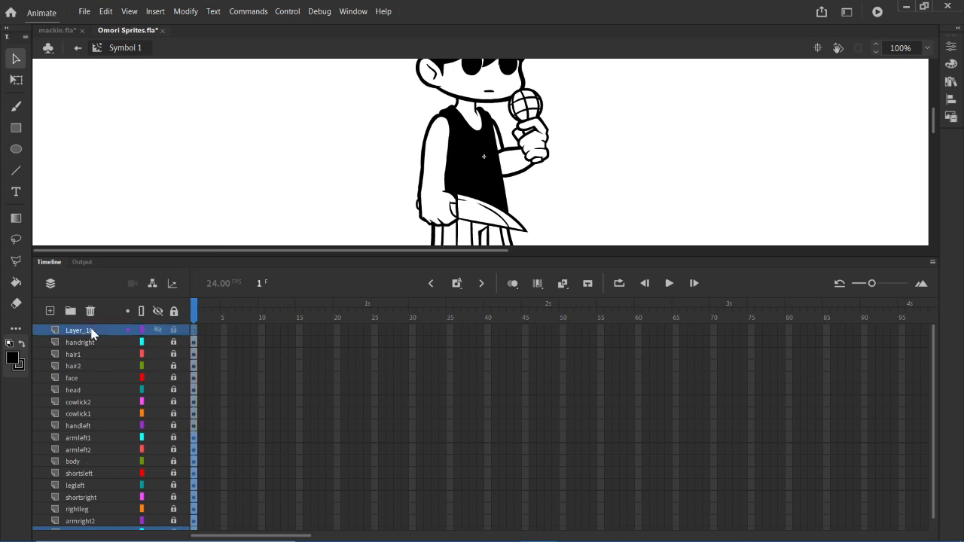
{"action": "left_click", "coordinate": [90, 311]}
{"action": "left_click_drag", "start_coordinate": [435, 257], "coordinate": [439, 400]}
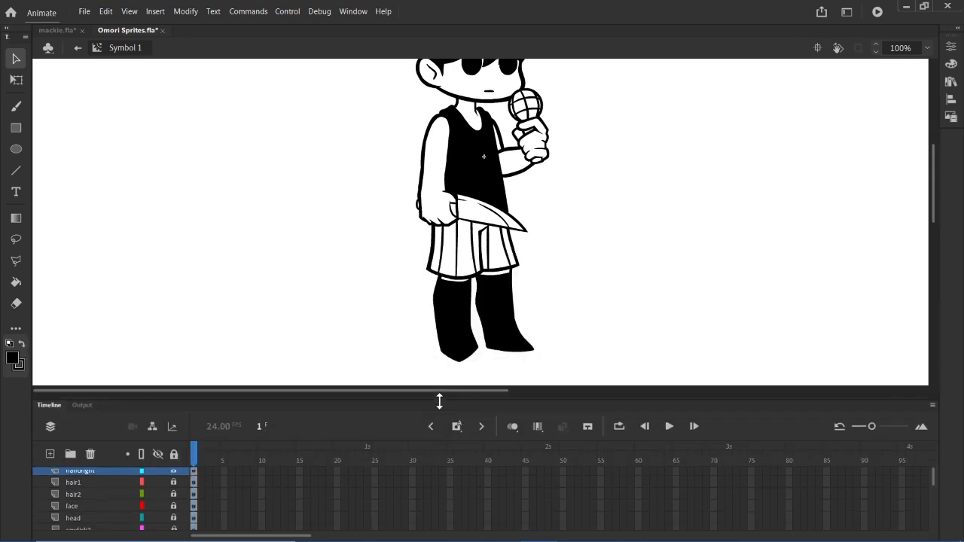
{"action": "scroll", "coordinate": [605, 215], "scroll_direction": "up", "scroll_amount": 3}
{"action": "scroll", "coordinate": [605, 218], "scroll_direction": "down", "scroll_amount": 3}
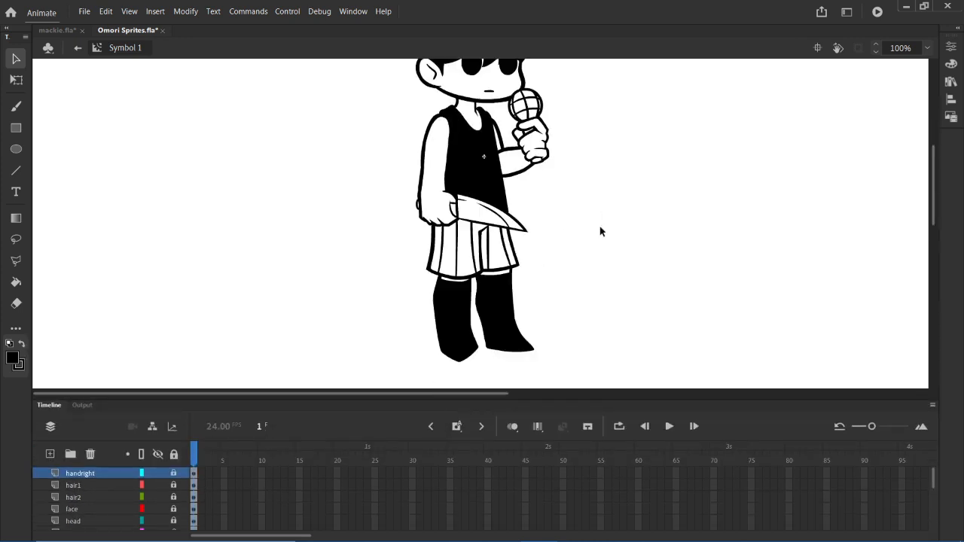
- Return to Scene 1 and copy frame 4 of every layer from handright down to armright1
{"action": "left_click", "coordinate": [951, 81]}
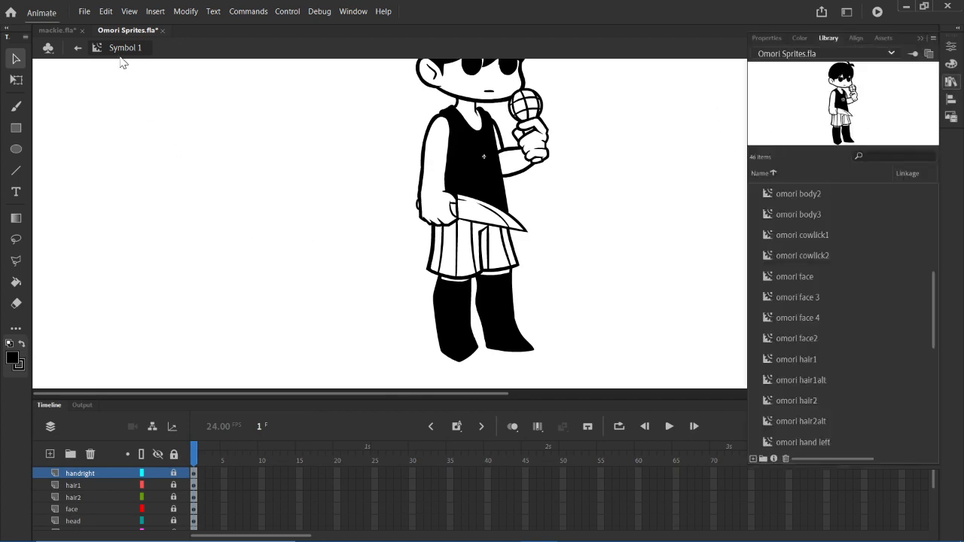
{"action": "left_click", "coordinate": [77, 48]}
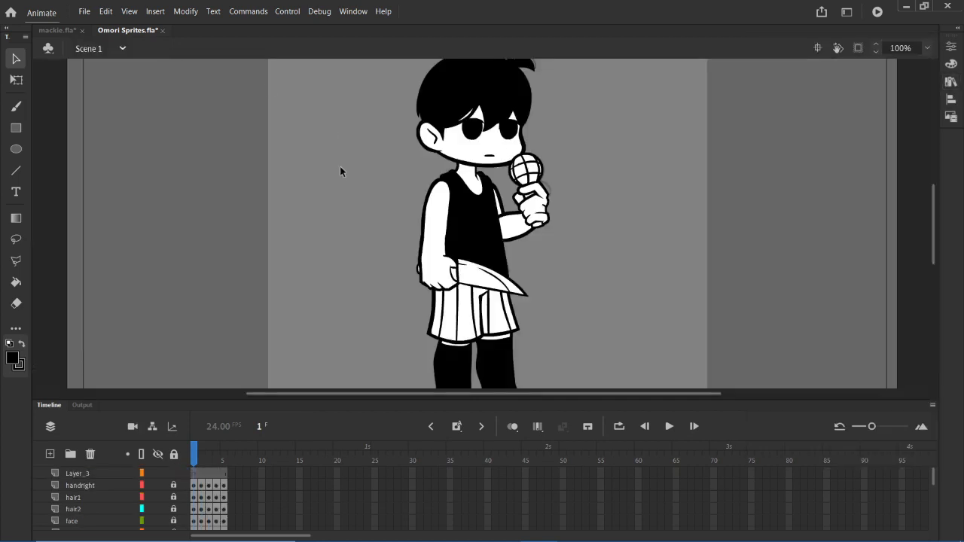
{"action": "left_click_drag", "start_coordinate": [201, 486], "coordinate": [218, 498]}
{"action": "left_click", "coordinate": [223, 488]}
{"action": "left_click", "coordinate": [219, 497]}
{"action": "right_click", "coordinate": [218, 497]}
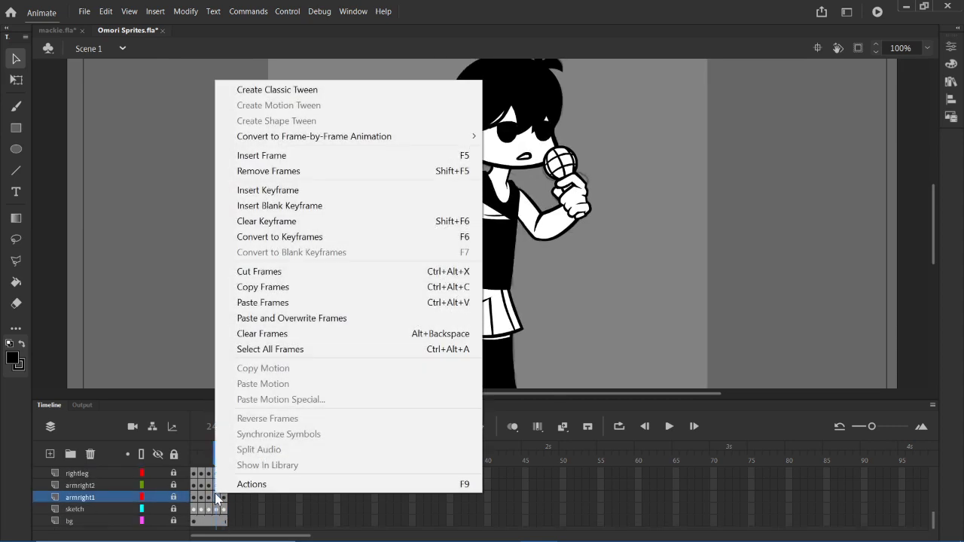
{"action": "left_click", "coordinate": [251, 287]}
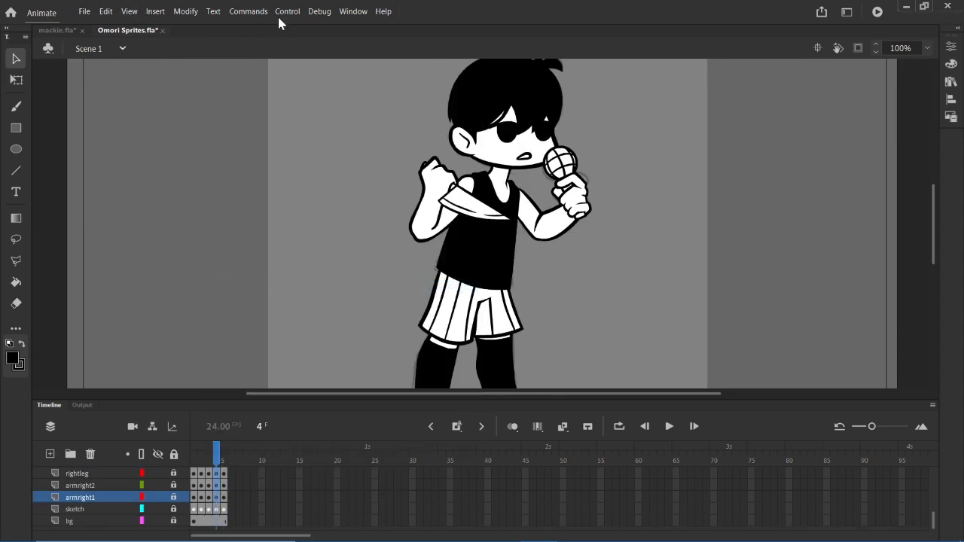
- Create a new Movie Clip symbol in the library root with the default name Symbol 2
{"action": "left_click", "coordinate": [155, 10]}
{"action": "left_click", "coordinate": [174, 27]}
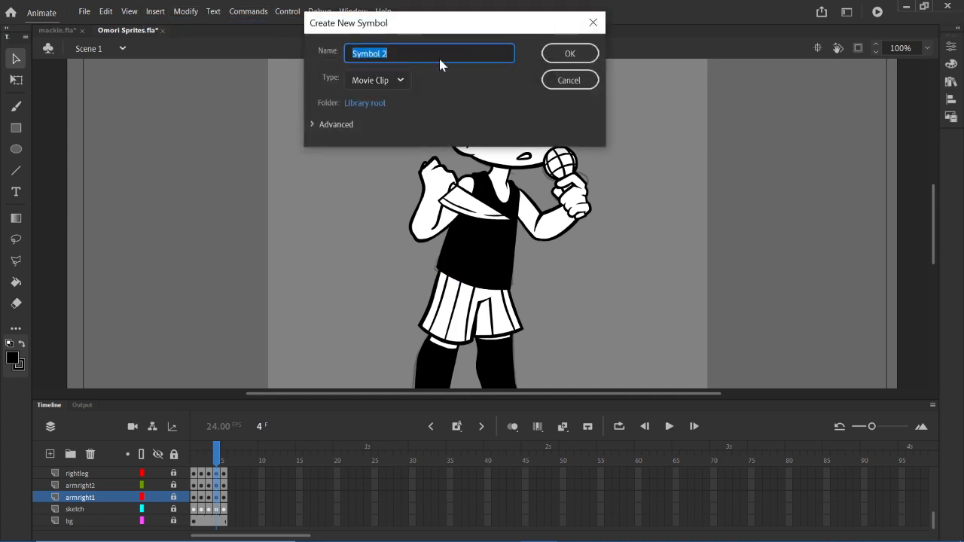
{"action": "left_click", "coordinate": [557, 53]}
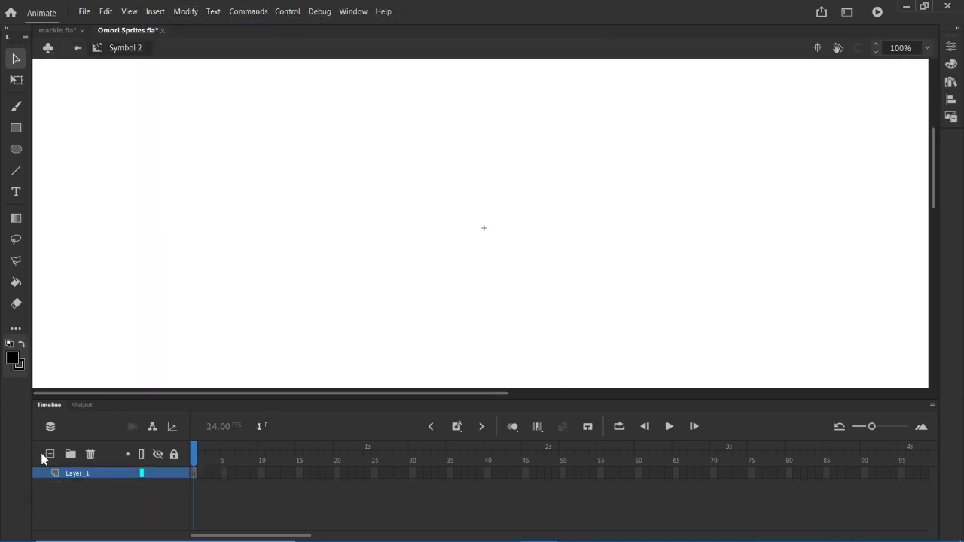
- Add empty layers to Symbol 2 until it has 17, and enlarge the timeline to list them all
{"action": "left_click", "coordinate": [46, 456]}
{"action": "left_click", "coordinate": [47, 456]}
{"action": "left_click", "coordinate": [47, 456]}
{"action": "left_click", "coordinate": [46, 457]}
{"action": "left_click", "coordinate": [48, 457]}
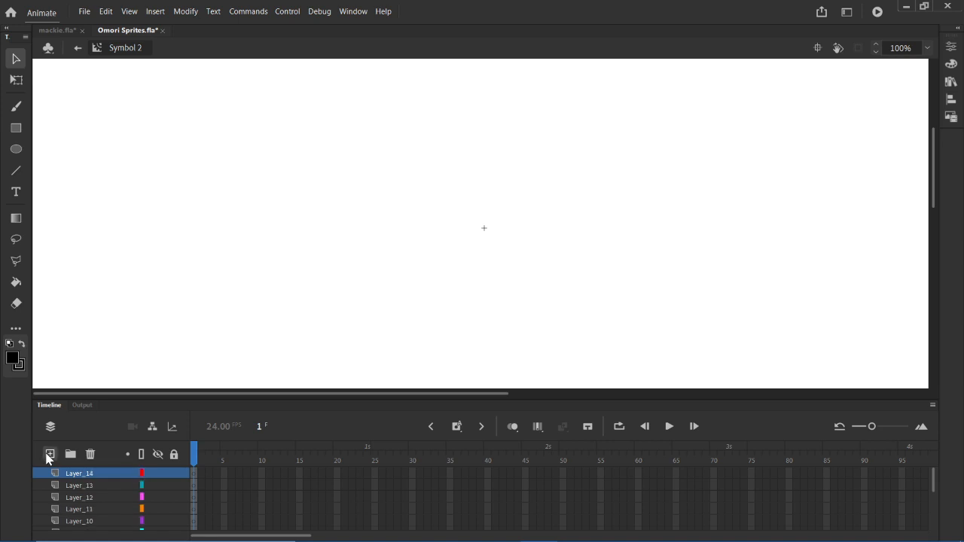
{"action": "left_click", "coordinate": [48, 457]}
{"action": "left_click", "coordinate": [47, 457]}
{"action": "left_click", "coordinate": [47, 457]}
{"action": "left_click_drag", "start_coordinate": [466, 397], "coordinate": [491, 185]}
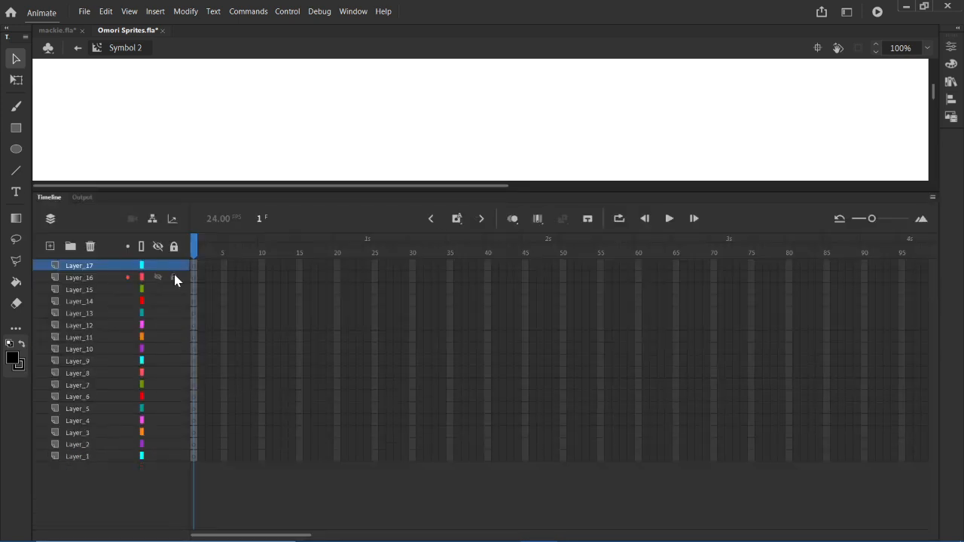
- Paste the copied frame 4 pose onto frame 1 of all 17 layers of Symbol 2 and shrink the timeline again
{"action": "left_click_drag", "start_coordinate": [190, 267], "coordinate": [194, 459]}
{"action": "right_click", "coordinate": [194, 459]}
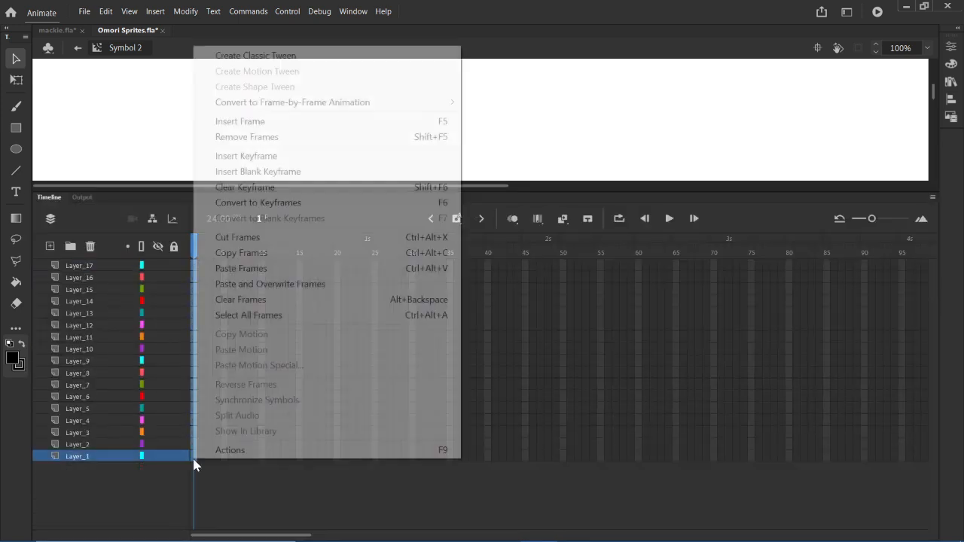
{"action": "left_click", "coordinate": [247, 268]}
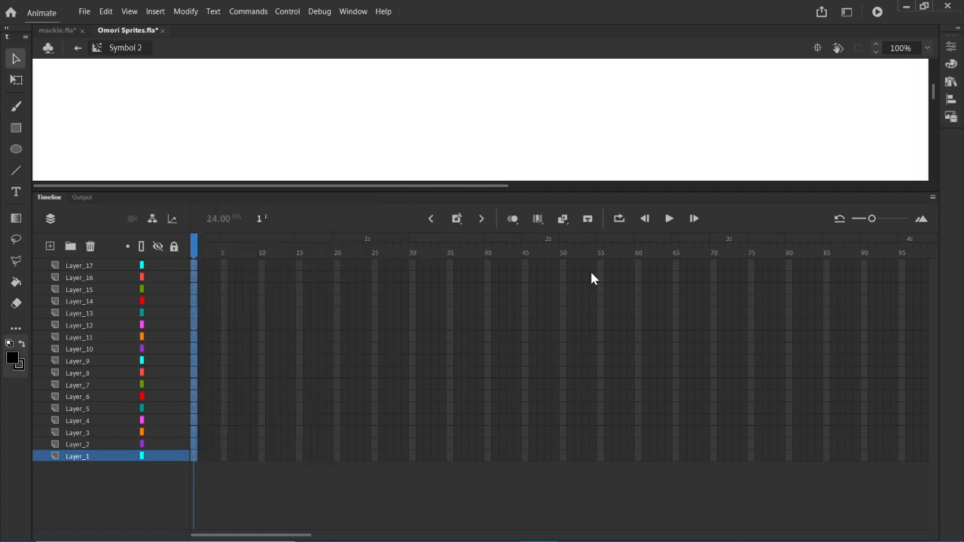
{"action": "left_click_drag", "start_coordinate": [478, 188], "coordinate": [449, 367]}
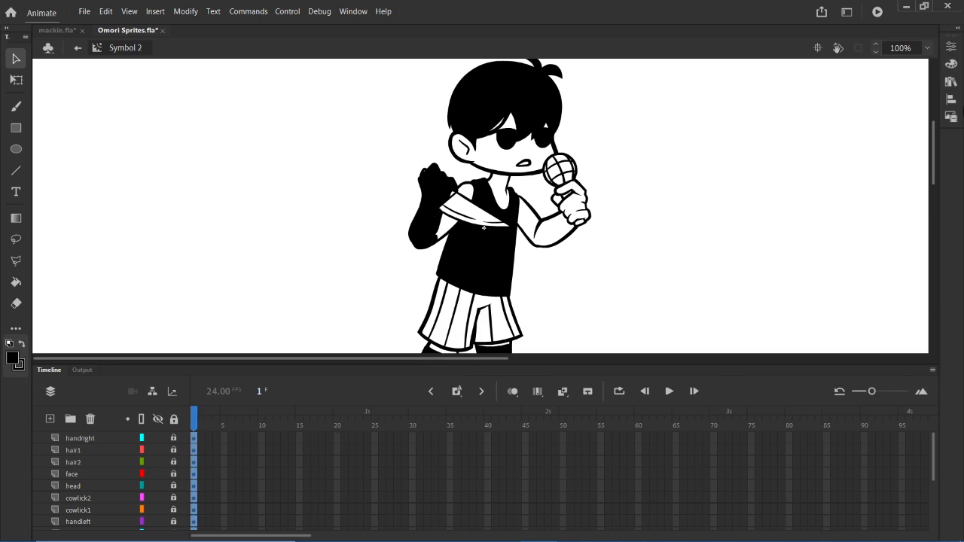
- Compare the library previews of Symbol 1 and Symbol 2 and inspect the pasted pose in Symbol 2 from head to feet
{"action": "left_click", "coordinate": [950, 83]}
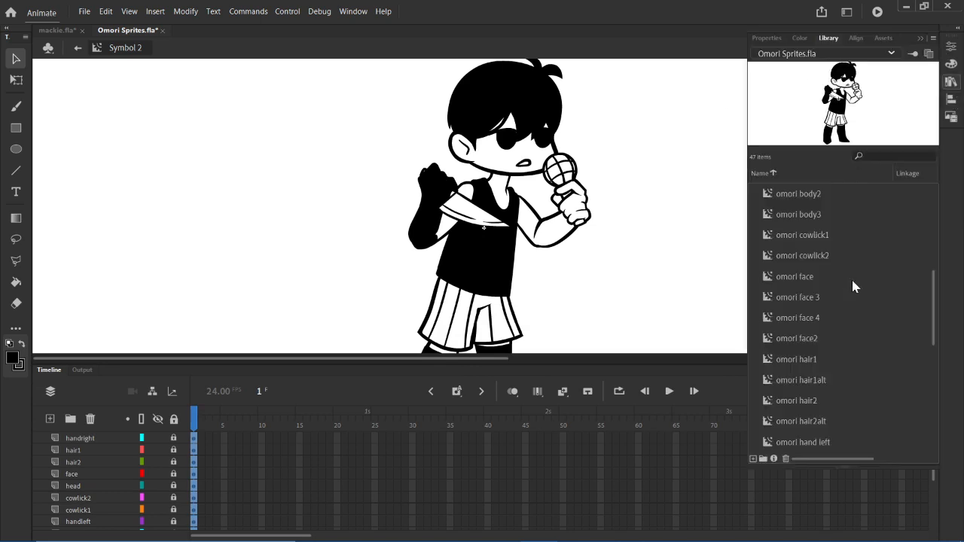
{"action": "scroll", "coordinate": [891, 324], "scroll_direction": "down", "scroll_amount": 5}
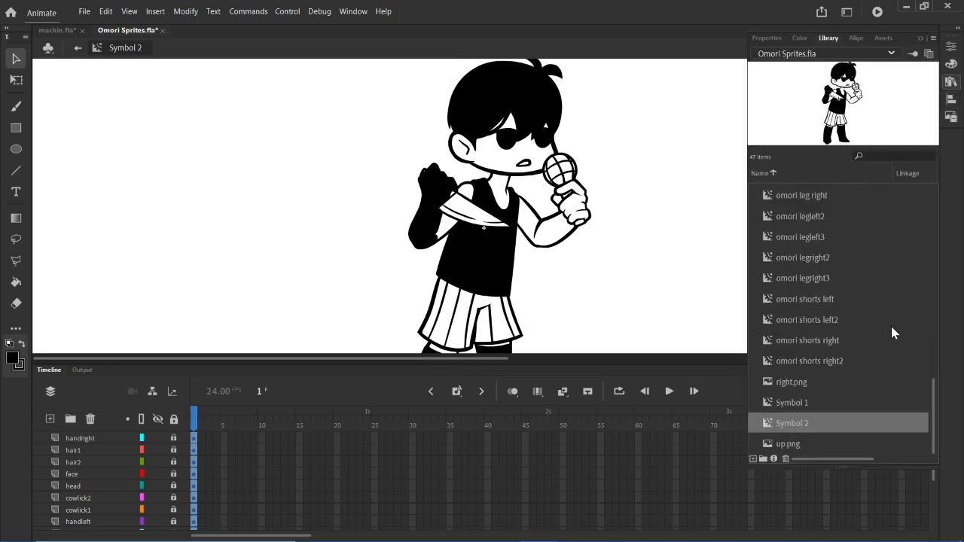
{"action": "left_click", "coordinate": [813, 401]}
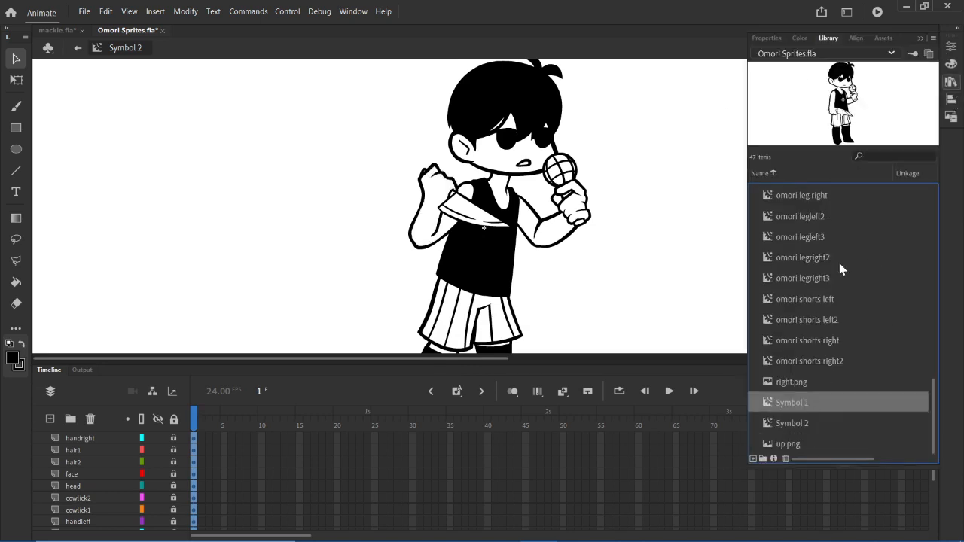
{"action": "left_click", "coordinate": [818, 421]}
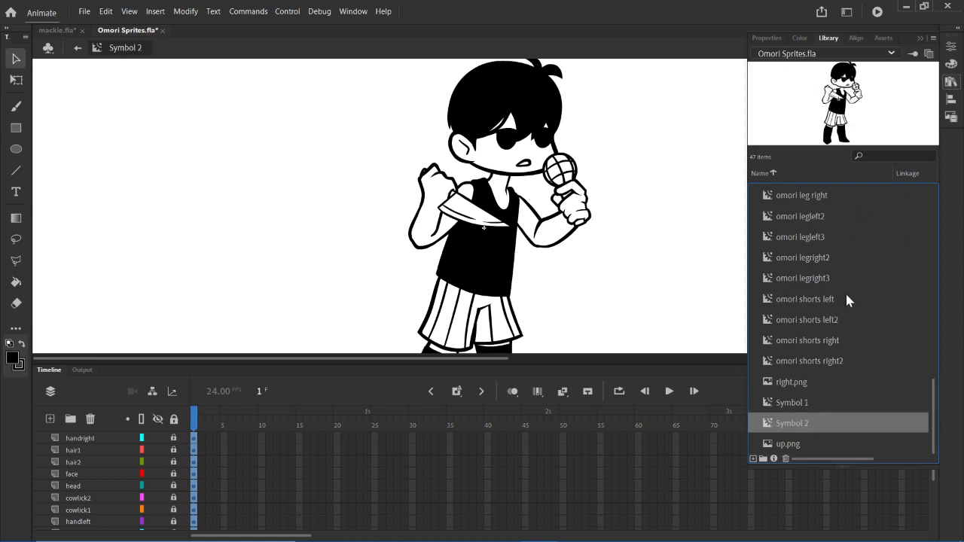
{"action": "left_click", "coordinate": [824, 403]}
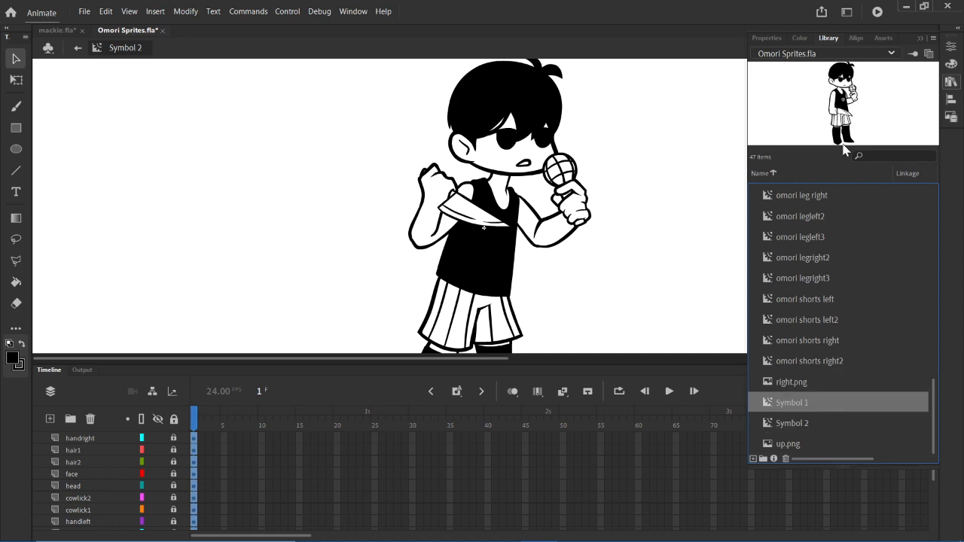
{"action": "left_click", "coordinate": [951, 81]}
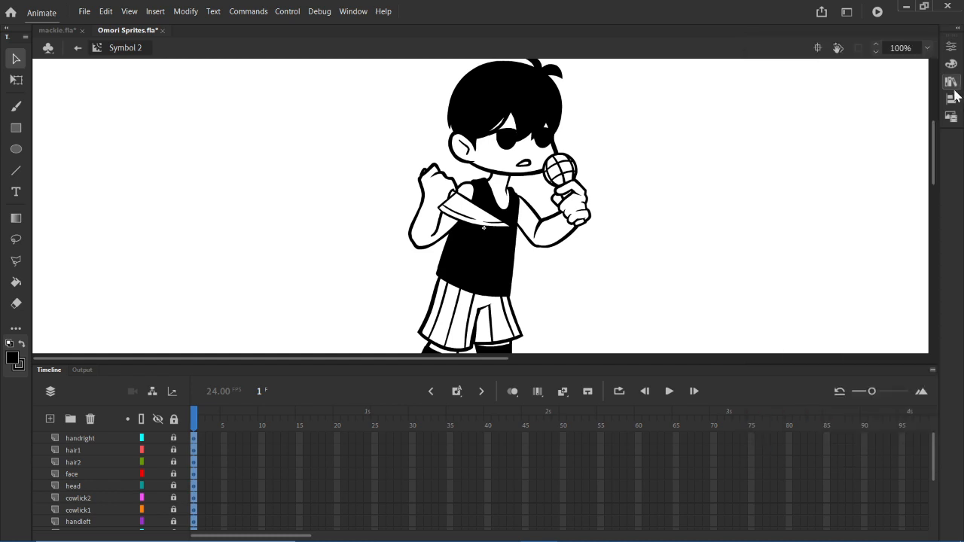
{"action": "scroll", "coordinate": [379, 327], "scroll_direction": "down", "scroll_amount": 4}
{"action": "scroll", "coordinate": [452, 309], "scroll_direction": "up", "scroll_amount": 3}
{"action": "scroll", "coordinate": [603, 286], "scroll_direction": "up", "scroll_amount": 3}
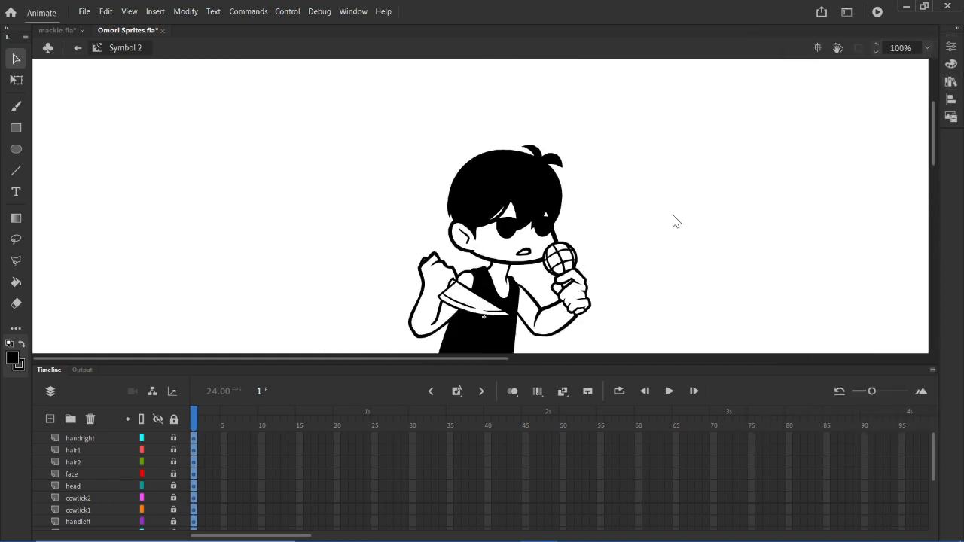
{"action": "scroll", "coordinate": [655, 240], "scroll_direction": "down", "scroll_amount": 3}
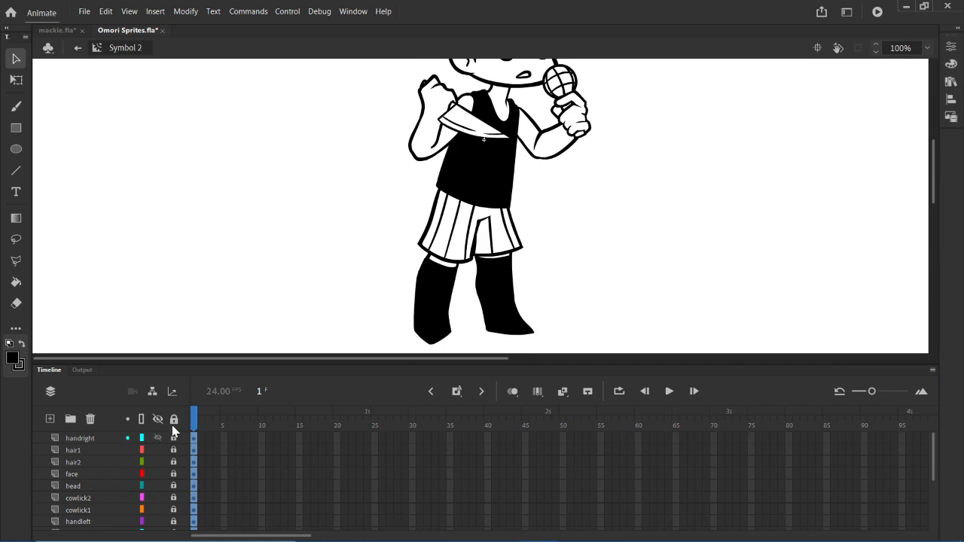
{"action": "left_click", "coordinate": [291, 462]}
{"action": "left_click", "coordinate": [292, 438]}
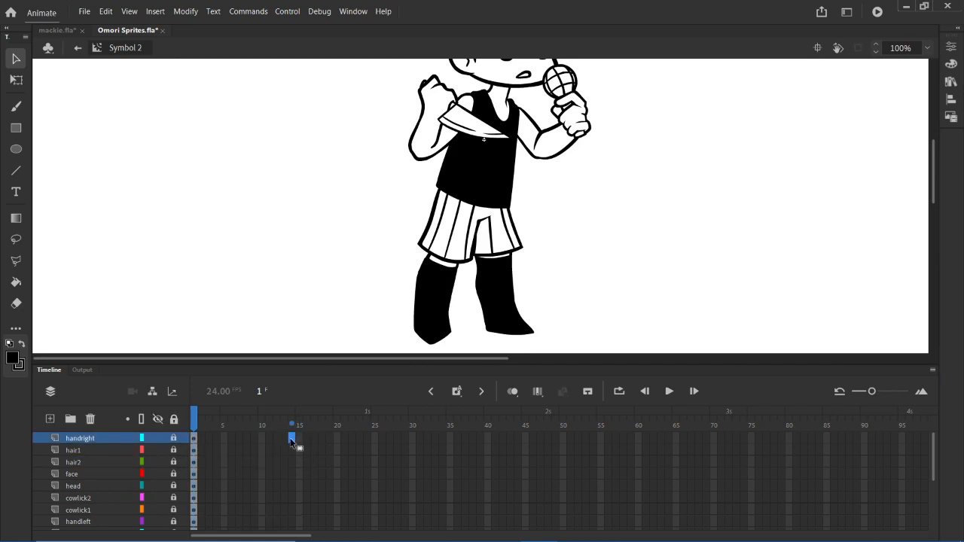
{"action": "left_click", "coordinate": [300, 439]}
{"action": "left_click", "coordinate": [293, 439]}
- Open Symbol 1 from the library for editing and collapse the library
{"action": "left_click", "coordinate": [950, 81]}
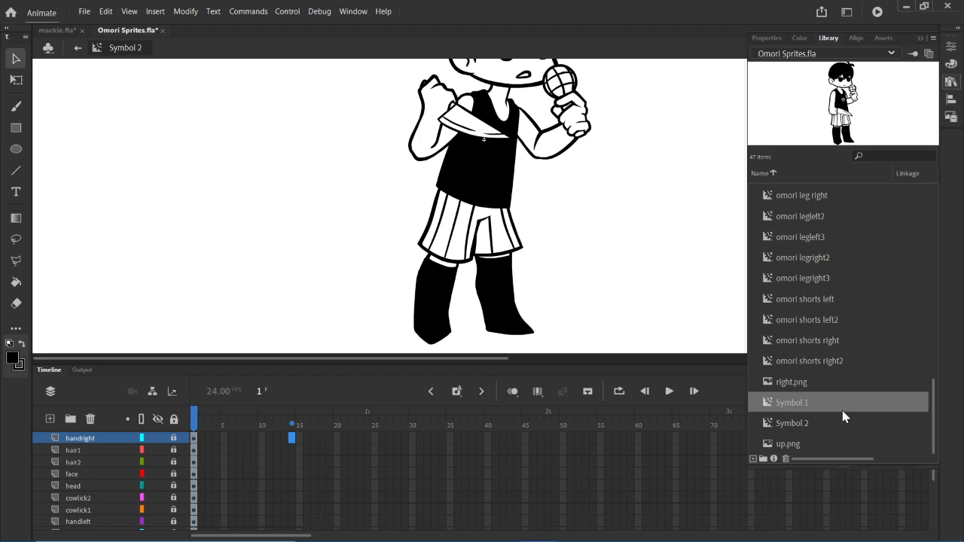
{"action": "double_click", "coordinate": [862, 134]}
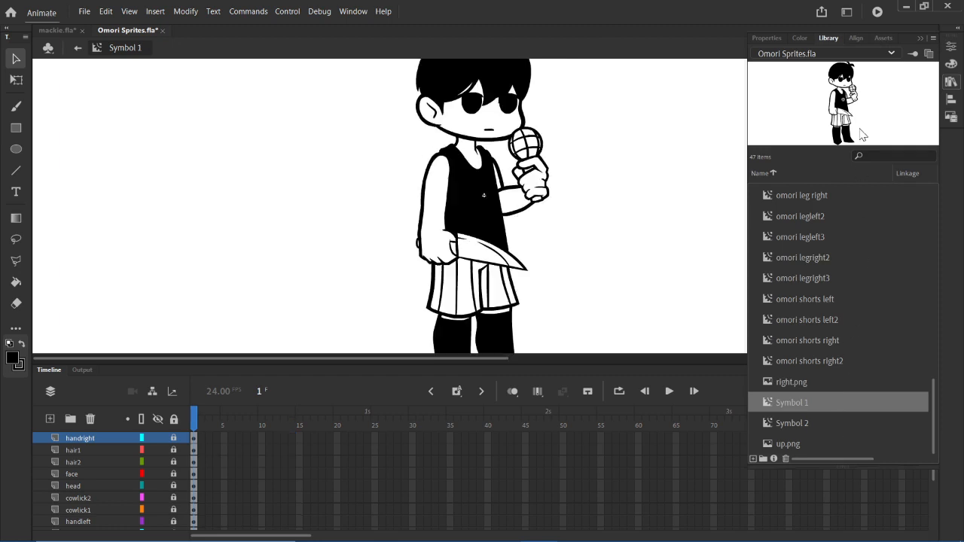
{"action": "left_click", "coordinate": [950, 80]}
- Extend all layers of Symbol 1, from handright to armright1, to frame 14 by inserting frames
{"action": "left_click", "coordinate": [277, 450]}
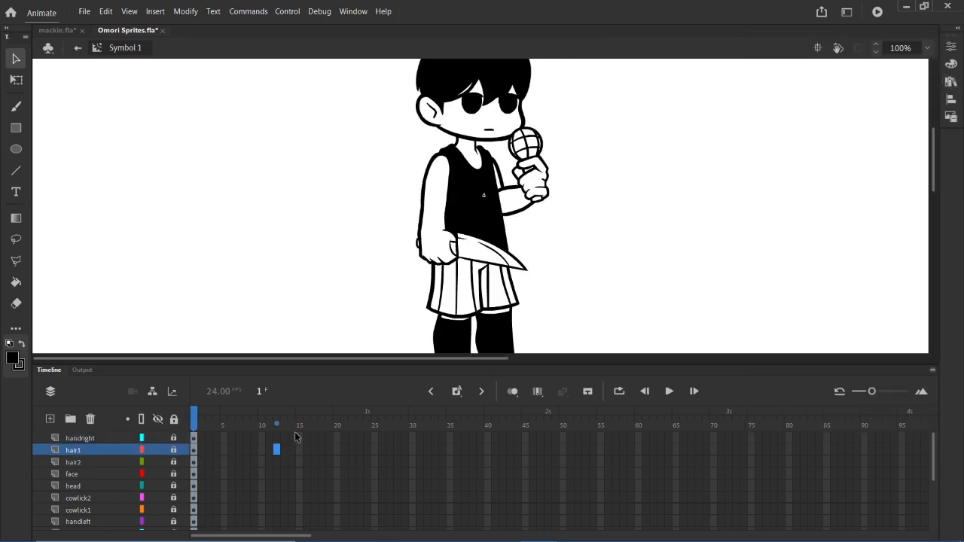
{"action": "left_click", "coordinate": [292, 438]}
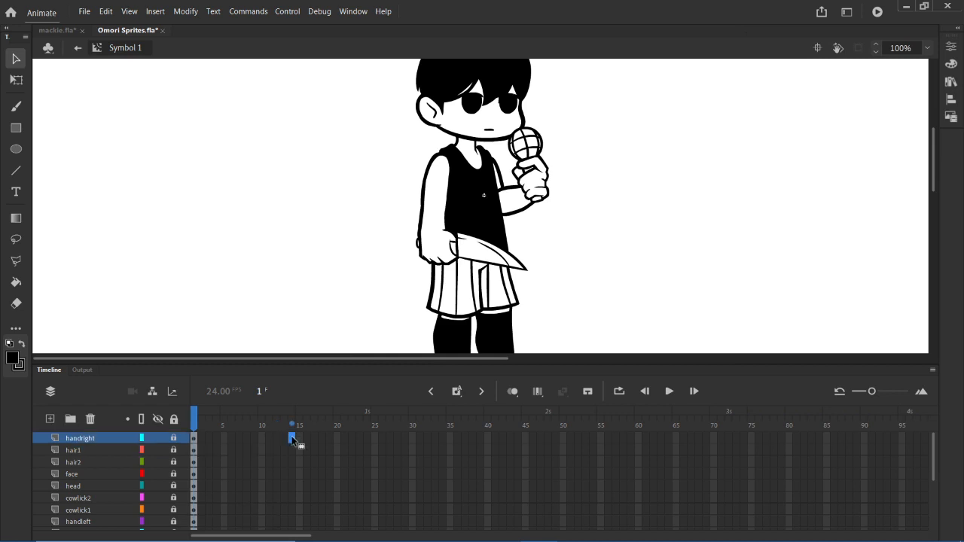
{"action": "left_click_drag", "start_coordinate": [300, 441], "coordinate": [291, 486]}
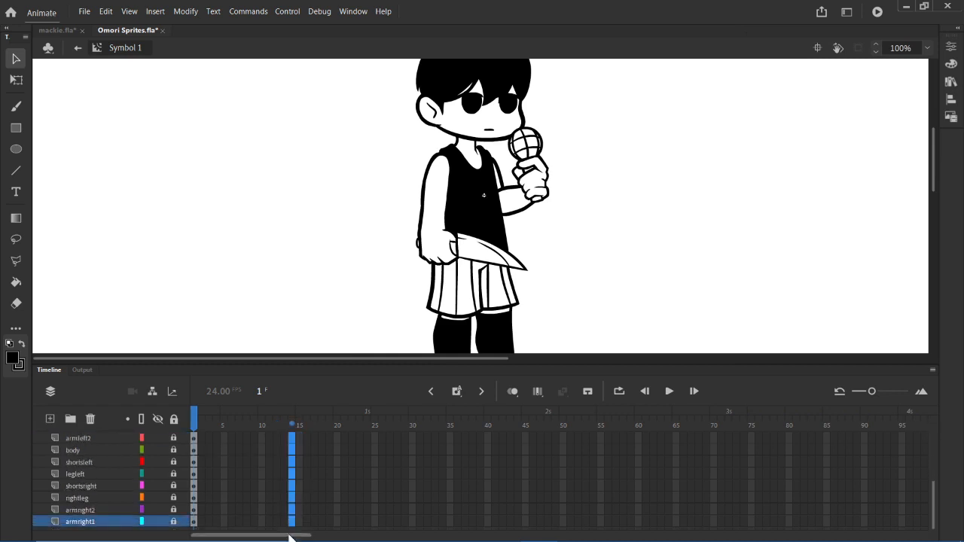
{"action": "right_click", "coordinate": [294, 483]}
{"action": "left_click", "coordinate": [374, 137]}
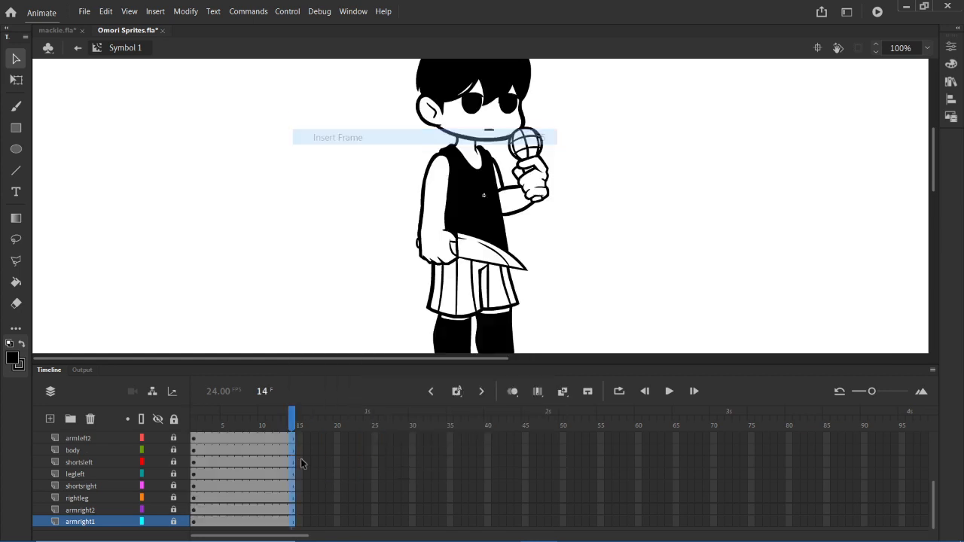
{"action": "left_click", "coordinate": [261, 484]}
{"action": "left_click_drag", "start_coordinate": [229, 449], "coordinate": [293, 442]}
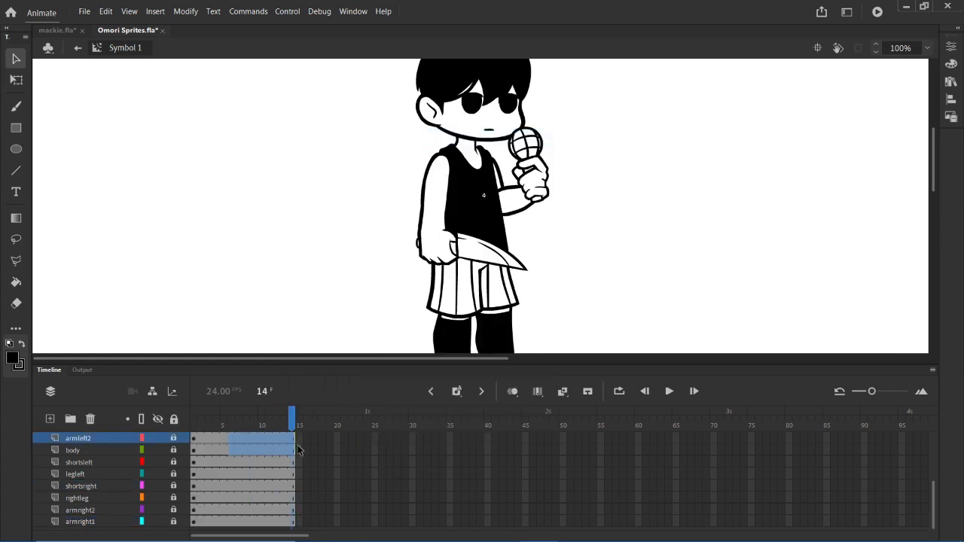
{"action": "left_click", "coordinate": [300, 449]}
{"action": "left_click", "coordinate": [318, 449]}
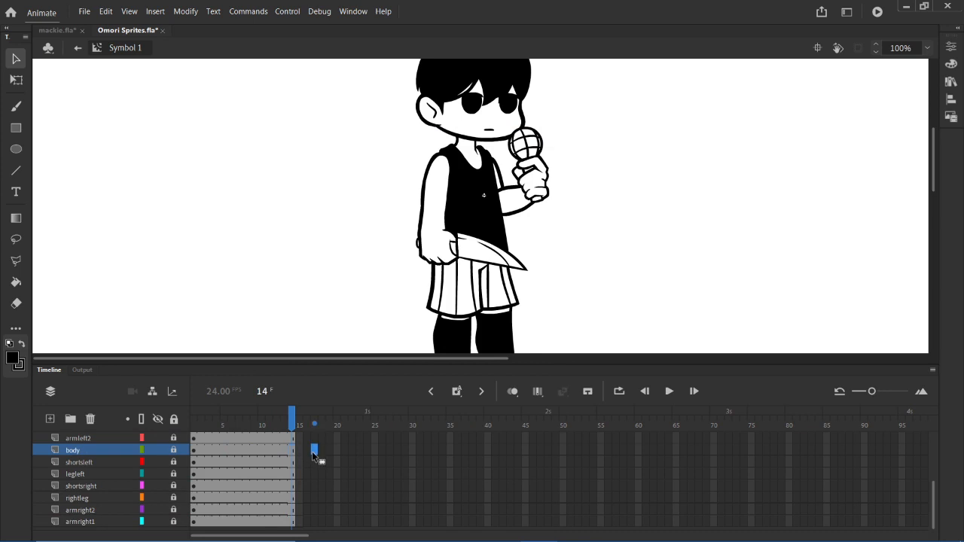
{"action": "left_click", "coordinate": [360, 449]}
{"action": "left_click", "coordinate": [335, 460]}
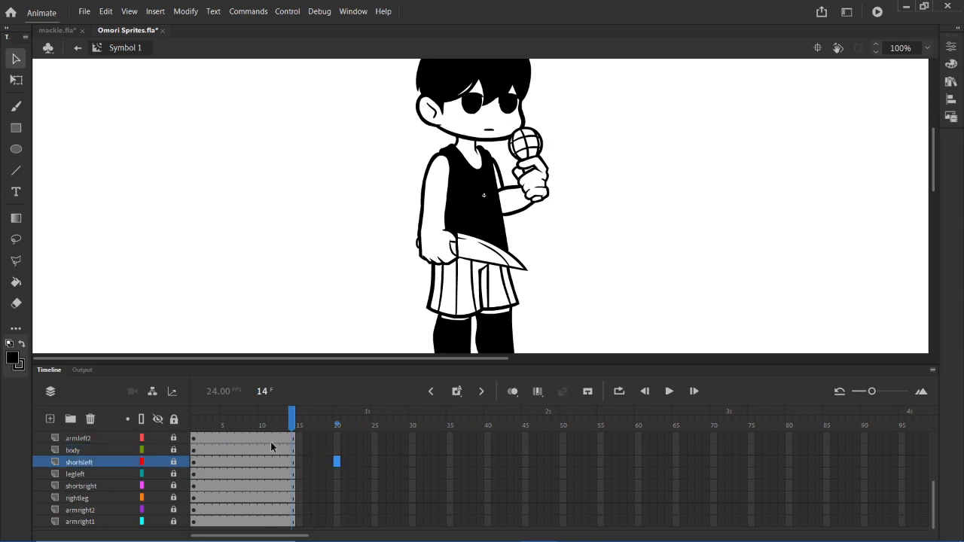
{"action": "left_click_drag", "start_coordinate": [274, 449], "coordinate": [273, 457]}
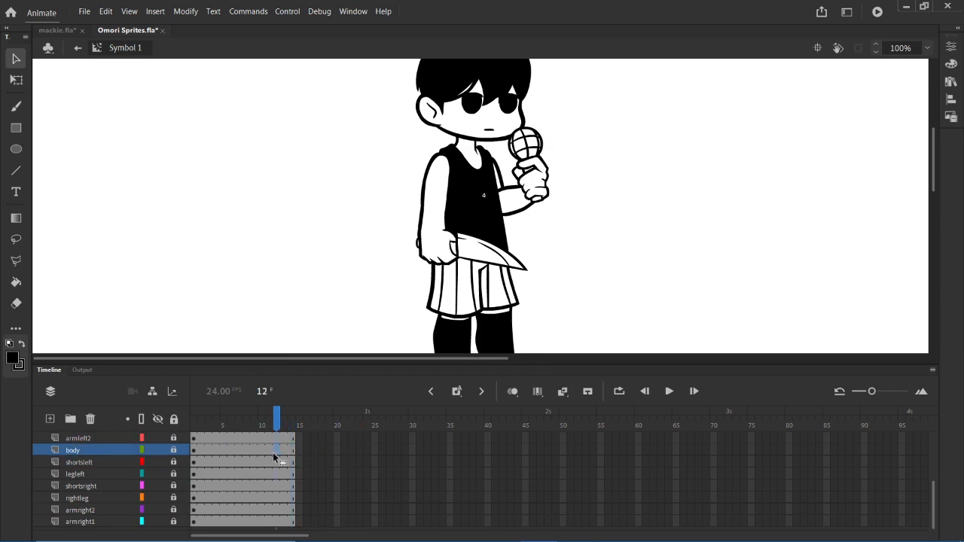
{"action": "left_click", "coordinate": [333, 461]}
{"action": "left_click_drag", "start_coordinate": [254, 462], "coordinate": [308, 469]}
{"action": "left_click", "coordinate": [343, 469]}
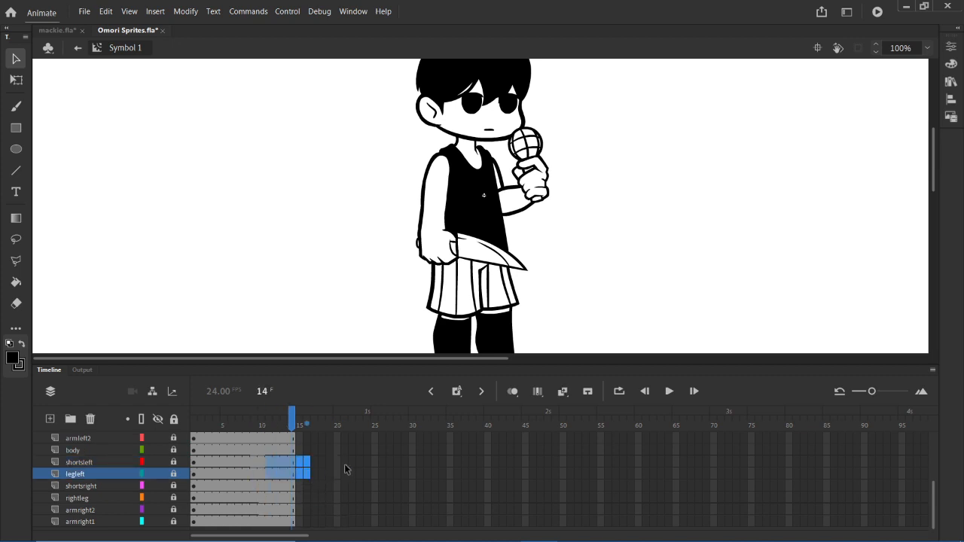
{"action": "left_click", "coordinate": [344, 463]}
{"action": "scroll", "coordinate": [328, 467], "scroll_direction": "up", "scroll_amount": 5}
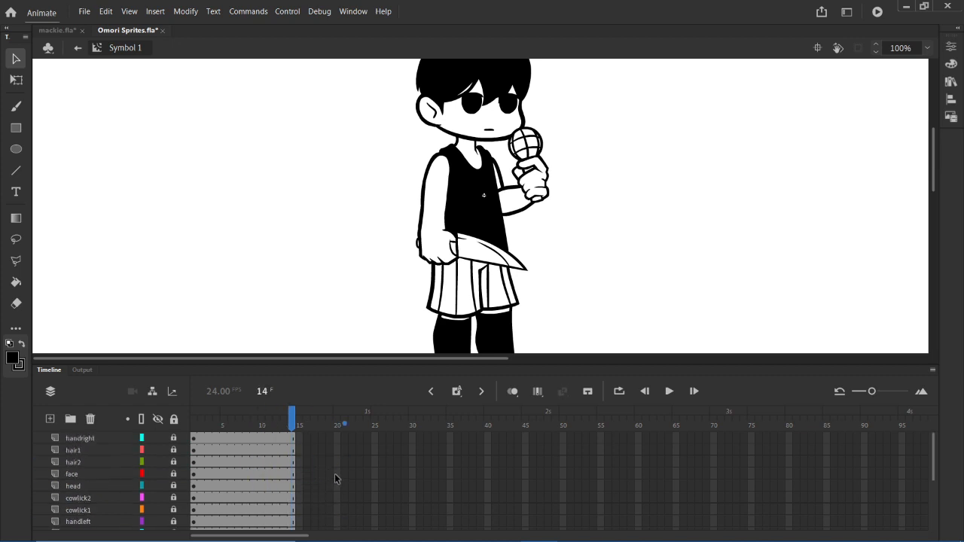
{"action": "left_click", "coordinate": [294, 438]}
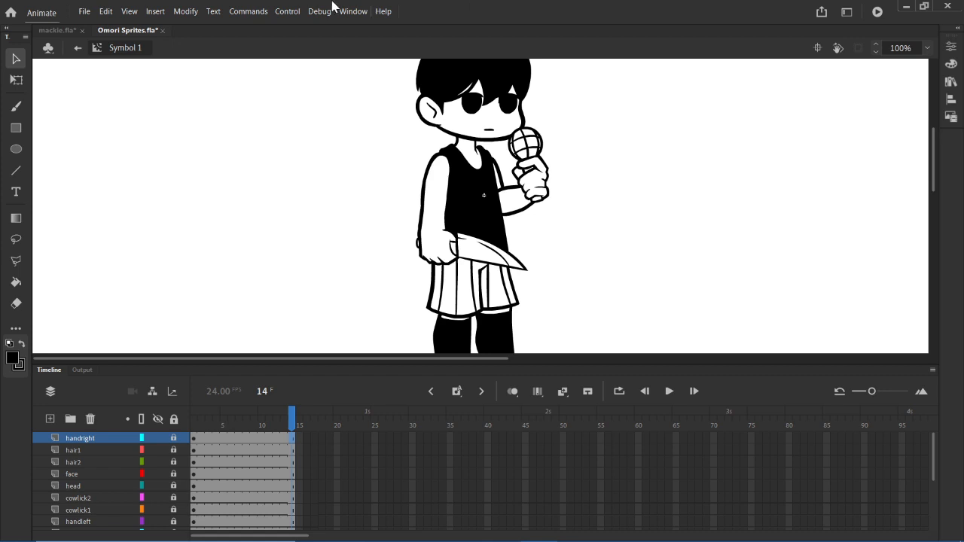
- Bring up mackie.fla and browse its library for the mackiepom dance symbols
{"action": "left_click", "coordinate": [59, 31]}
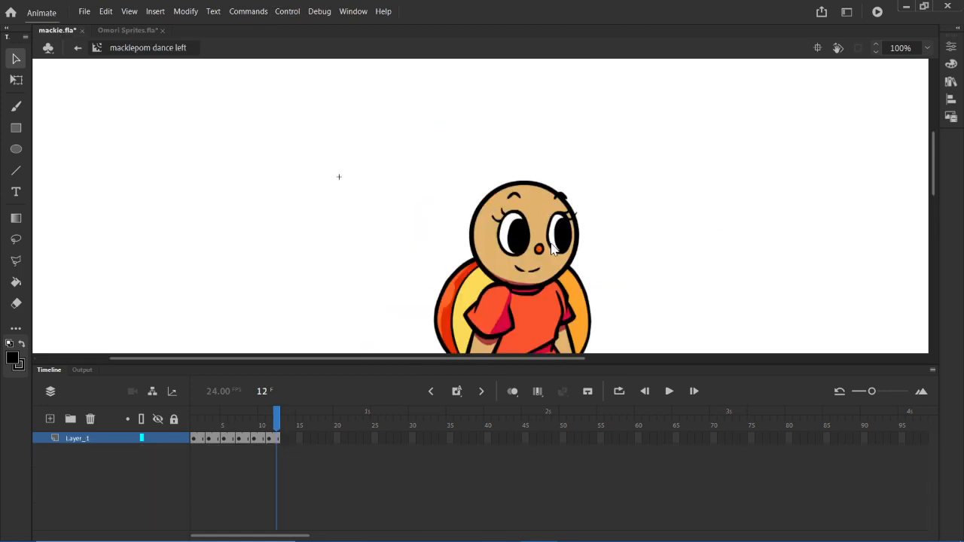
{"action": "scroll", "coordinate": [552, 249], "scroll_direction": "down", "scroll_amount": 4}
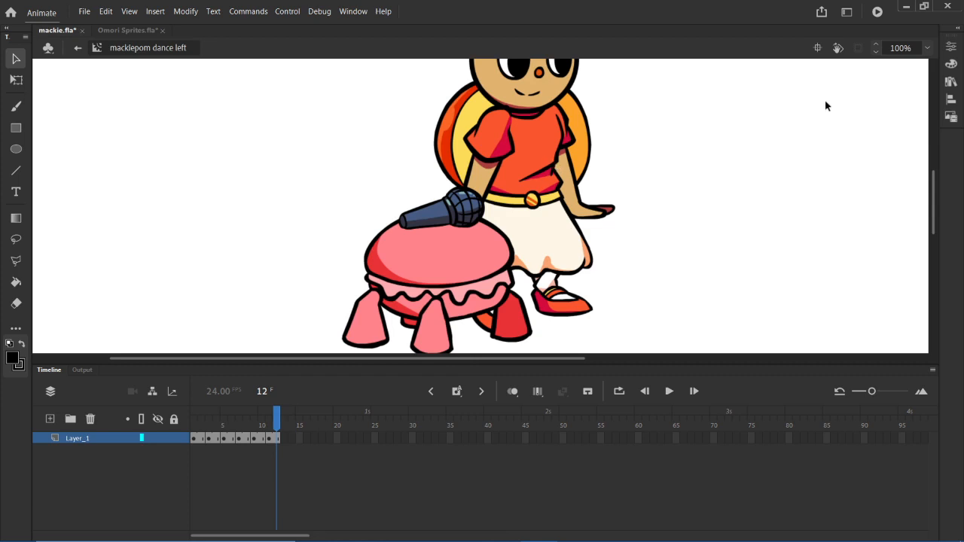
{"action": "left_click", "coordinate": [955, 85]}
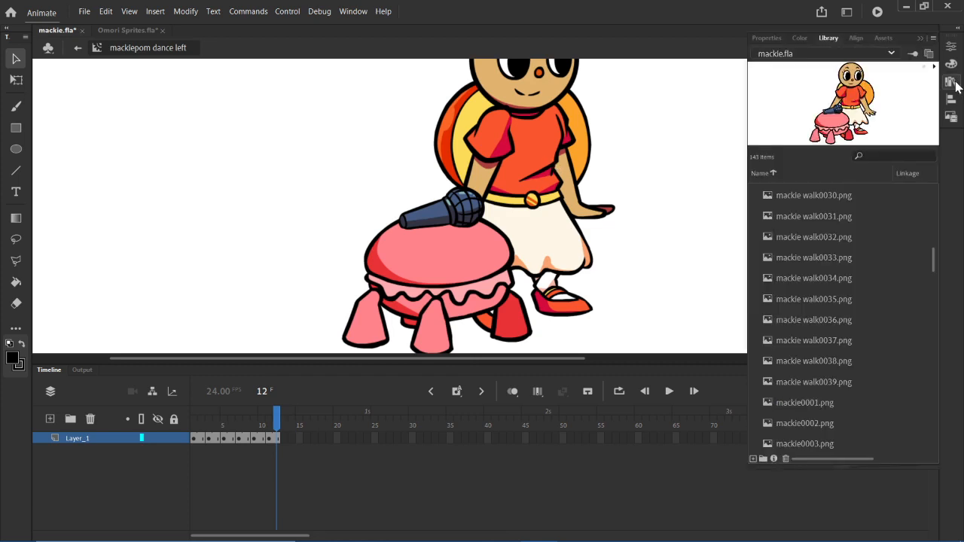
{"action": "scroll", "coordinate": [867, 336], "scroll_direction": "up", "scroll_amount": 10}
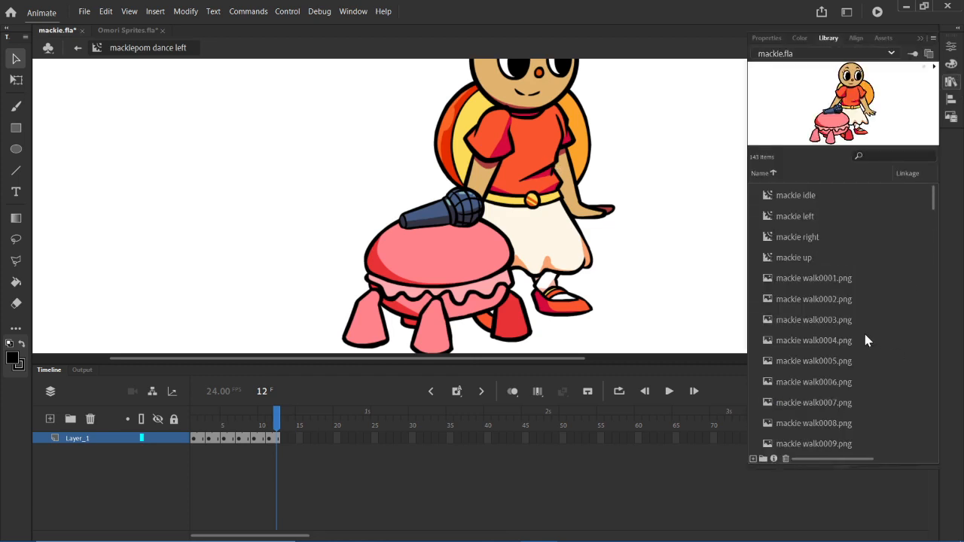
{"action": "scroll", "coordinate": [864, 341], "scroll_direction": "down", "scroll_amount": 15}
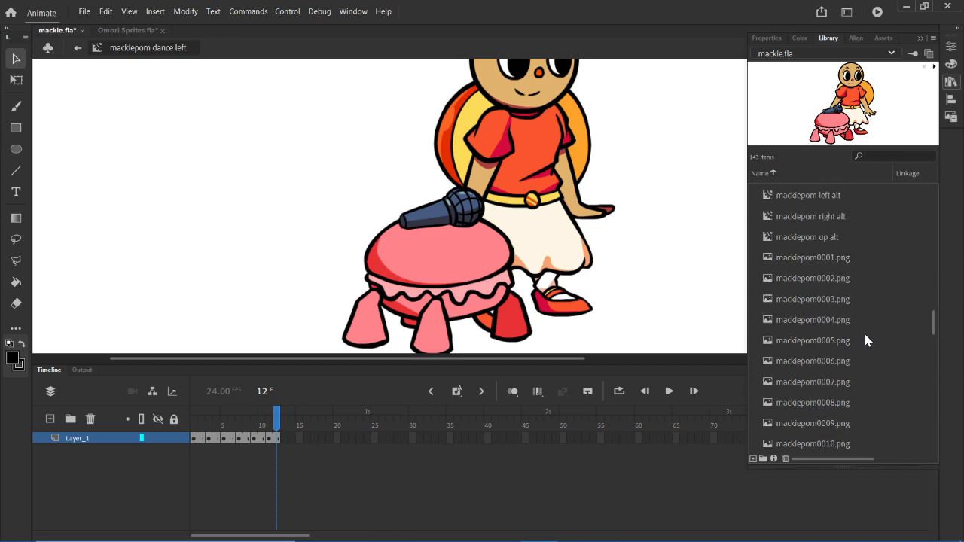
{"action": "scroll", "coordinate": [864, 340], "scroll_direction": "up", "scroll_amount": 3}
- Compare the library previews of mackiepom dance left and mackiepom dance right
{"action": "left_click", "coordinate": [835, 320]}
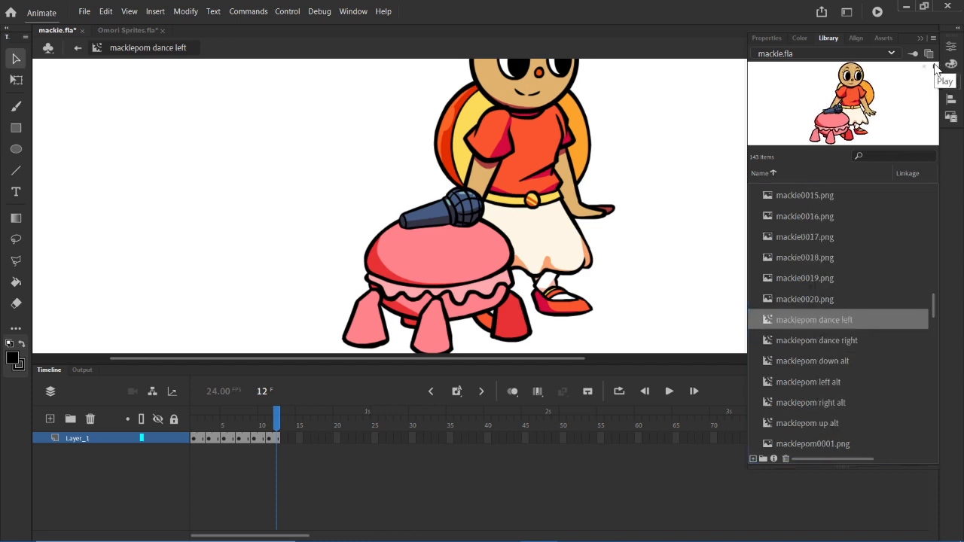
{"action": "left_click", "coordinate": [837, 342]}
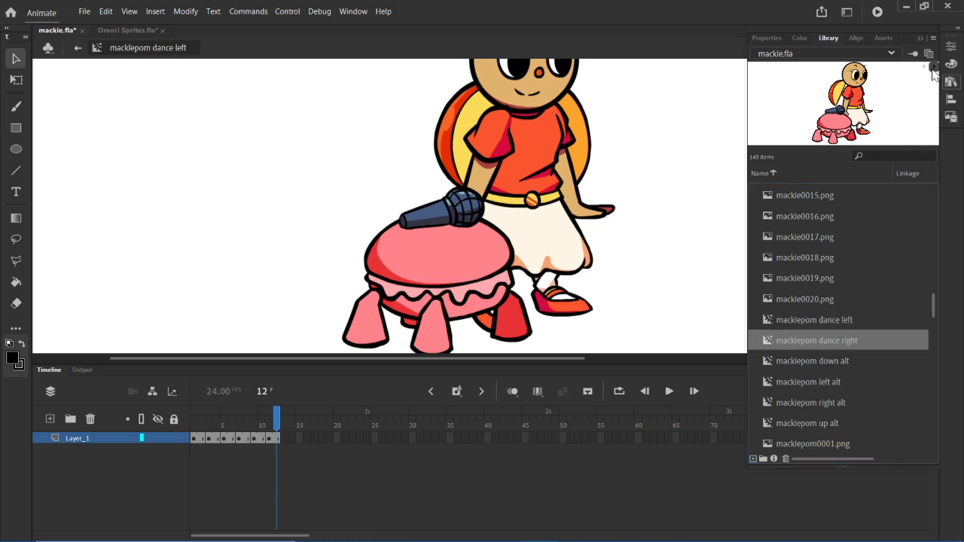
{"action": "left_click", "coordinate": [841, 324]}
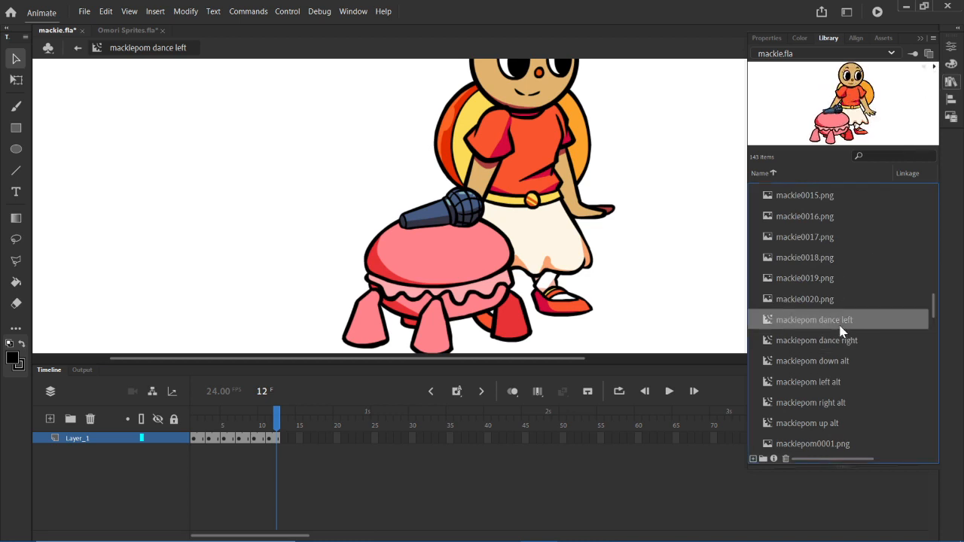
{"action": "left_click", "coordinate": [840, 338]}
{"action": "left_click", "coordinate": [838, 321]}
{"action": "left_click", "coordinate": [851, 340]}
{"action": "left_click", "coordinate": [835, 322]}
{"action": "left_click", "coordinate": [825, 338]}
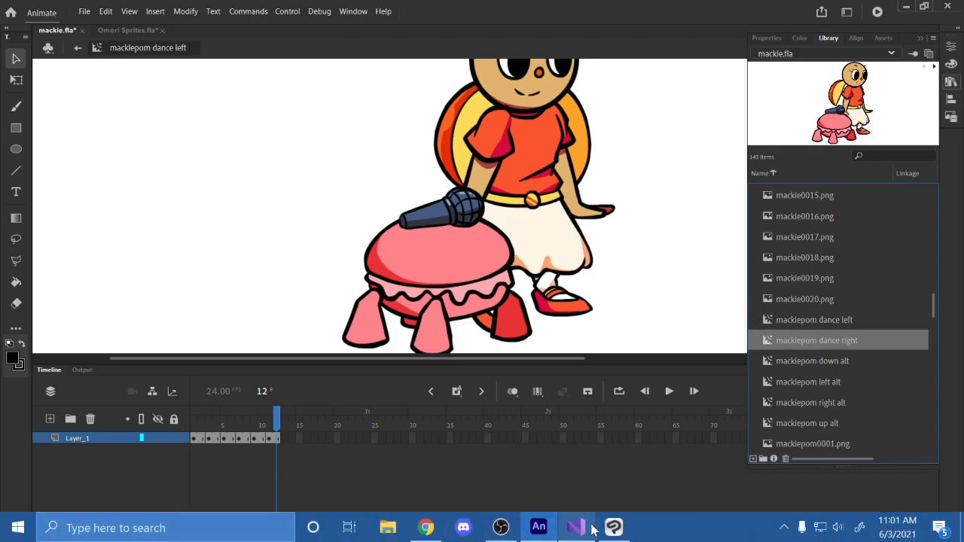
- Switch to Visual Studio and examine the spooky case in Character.hx, including its sing animations and the danceLeft and danceRight entries
{"action": "left_click", "coordinate": [580, 535]}
{"action": "scroll", "coordinate": [301, 244], "scroll_direction": "down", "scroll_amount": 5}
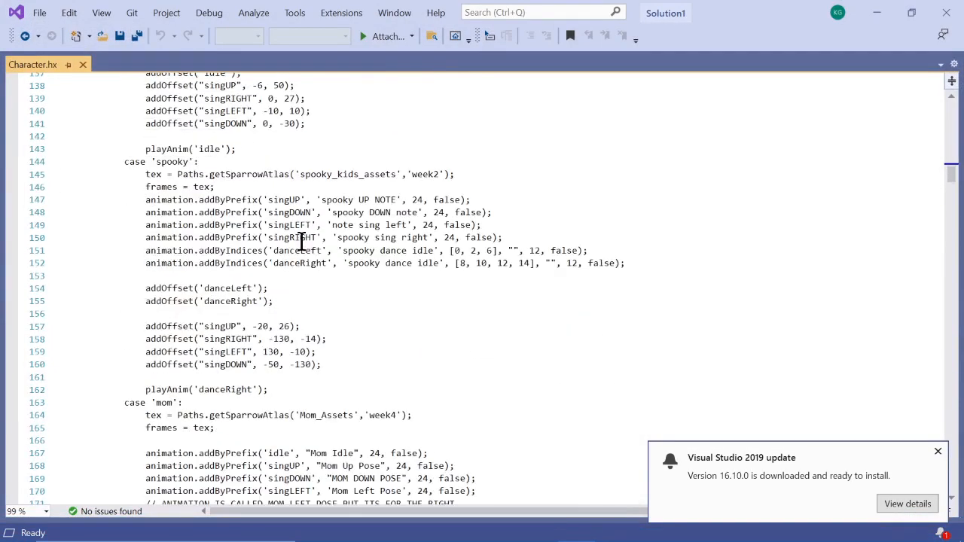
{"action": "scroll", "coordinate": [309, 248], "scroll_direction": "up", "scroll_amount": 3}
{"action": "scroll", "coordinate": [325, 269], "scroll_direction": "down", "scroll_amount": 5}
{"action": "scroll", "coordinate": [370, 312], "scroll_direction": "up", "scroll_amount": 1}
{"action": "left_click_drag", "start_coordinate": [222, 212], "coordinate": [387, 250]}
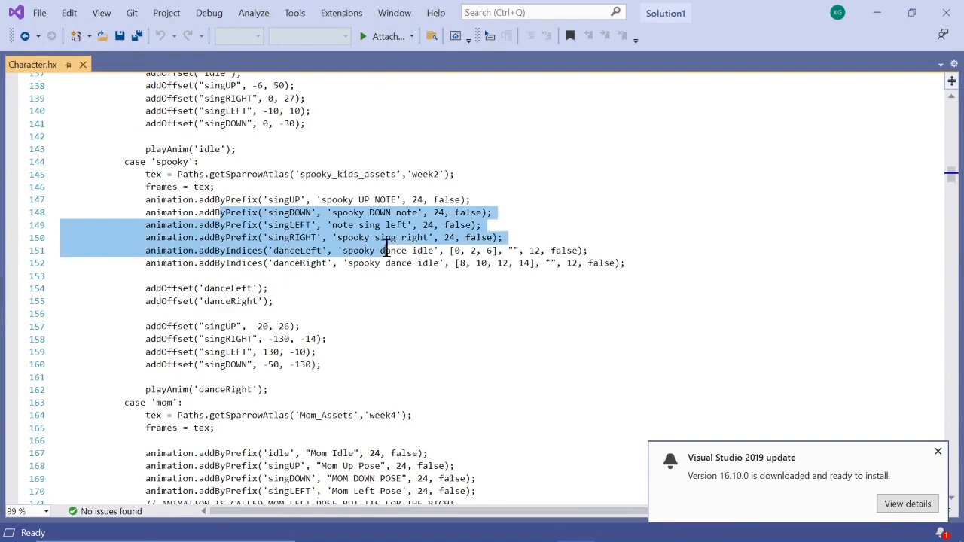
{"action": "left_click", "coordinate": [485, 253]}
{"action": "left_click_drag", "start_coordinate": [248, 223], "coordinate": [273, 252]}
{"action": "left_click", "coordinate": [453, 254]}
{"action": "left_click_drag", "start_coordinate": [157, 290], "coordinate": [266, 299]}
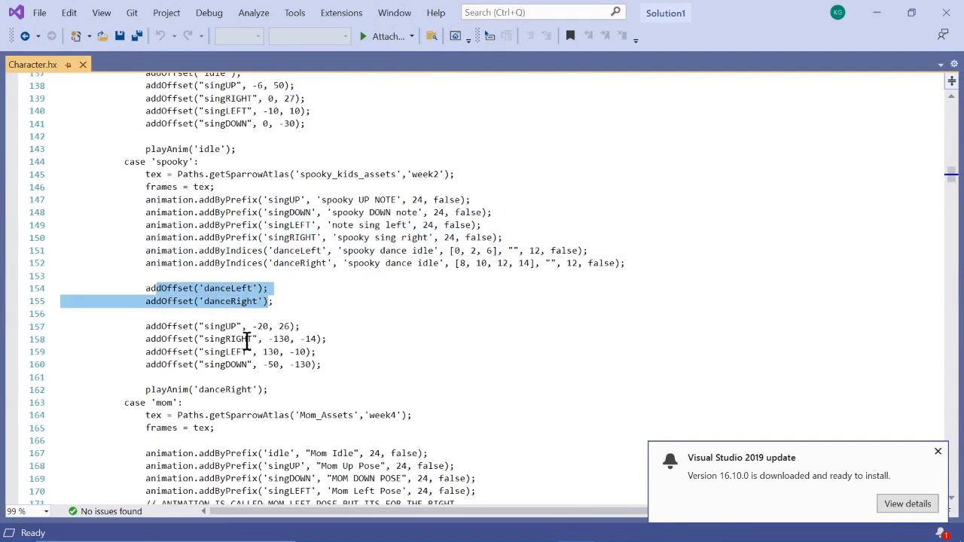
{"action": "left_click", "coordinate": [246, 339]}
- Examine the idle and singing offsets in the dad case of Character.hx
{"action": "scroll", "coordinate": [255, 224], "scroll_direction": "up", "scroll_amount": 3}
{"action": "scroll", "coordinate": [255, 224], "scroll_direction": "up", "scroll_amount": 4}
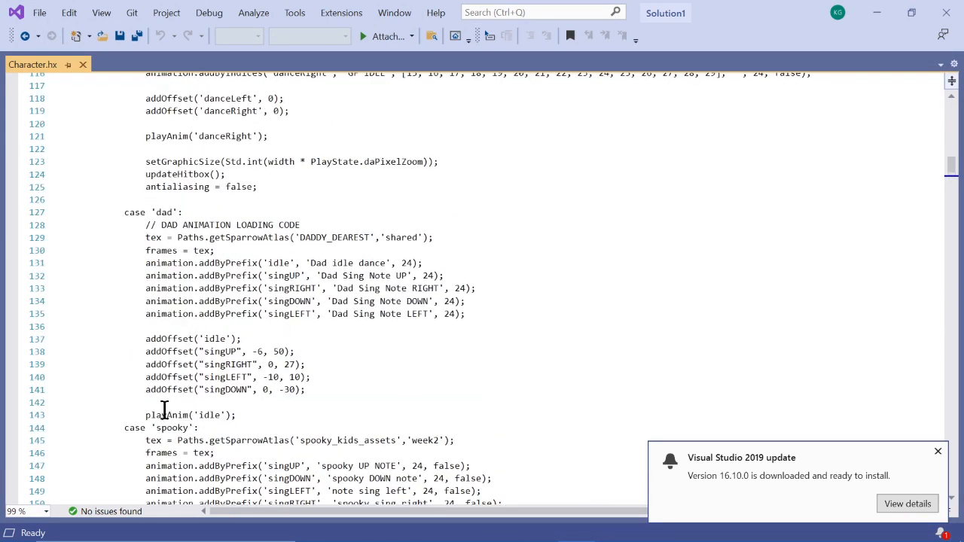
{"action": "left_click_drag", "start_coordinate": [162, 337], "coordinate": [240, 338]}
{"action": "left_click", "coordinate": [298, 388]}
- Review the spooky case again, focusing on its addOffset lines for danceLeft and danceRight
{"action": "scroll", "coordinate": [375, 383], "scroll_direction": "down", "scroll_amount": 6}
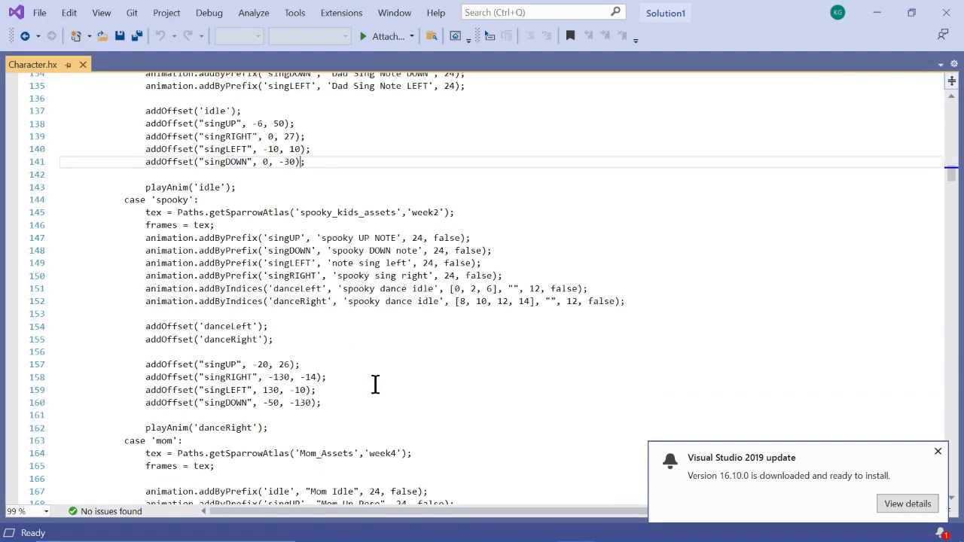
{"action": "scroll", "coordinate": [256, 335], "scroll_direction": "down", "scroll_amount": 1}
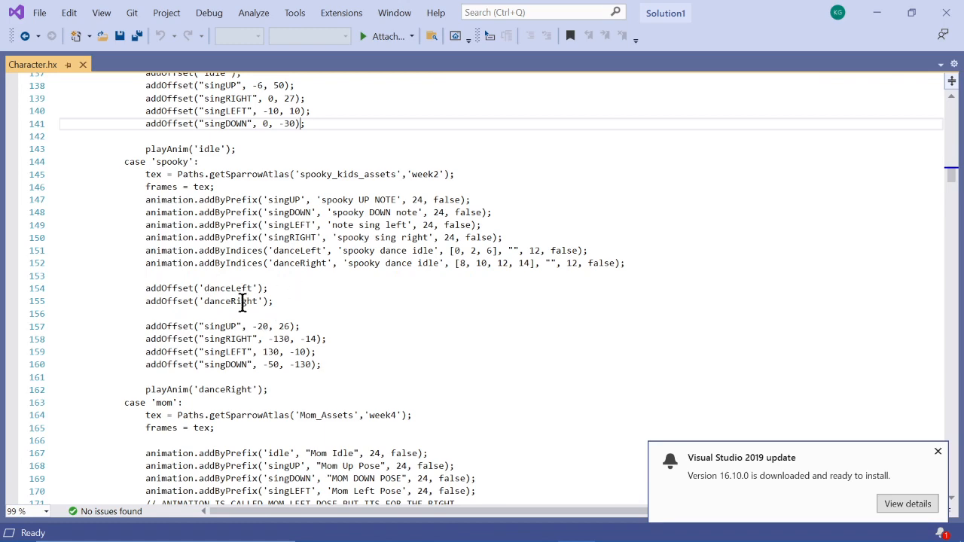
{"action": "scroll", "coordinate": [237, 286], "scroll_direction": "down", "scroll_amount": 2}
{"action": "scroll", "coordinate": [211, 226], "scroll_direction": "up", "scroll_amount": 2}
{"action": "left_click_drag", "start_coordinate": [192, 211], "coordinate": [262, 312]}
{"action": "left_click", "coordinate": [279, 311]}
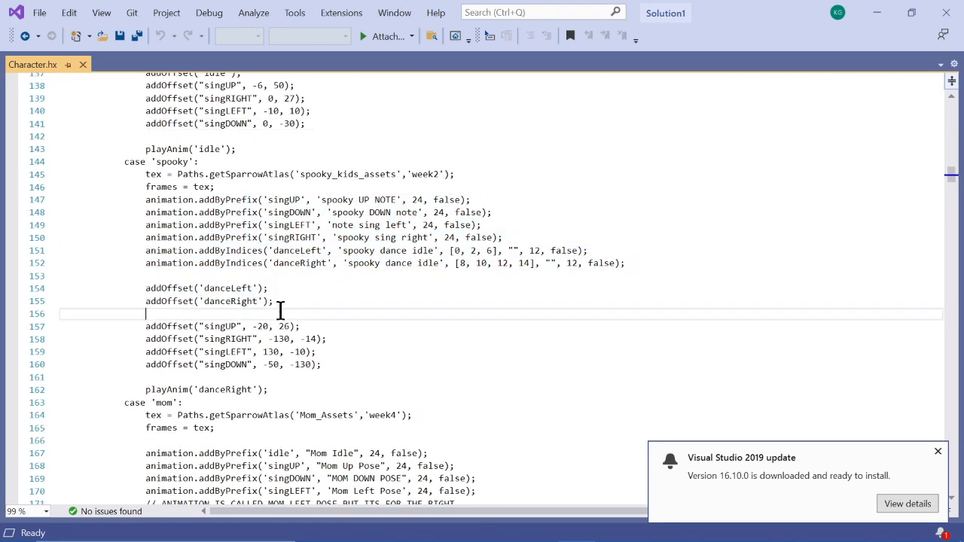
{"action": "left_click_drag", "start_coordinate": [147, 279], "coordinate": [275, 303]}
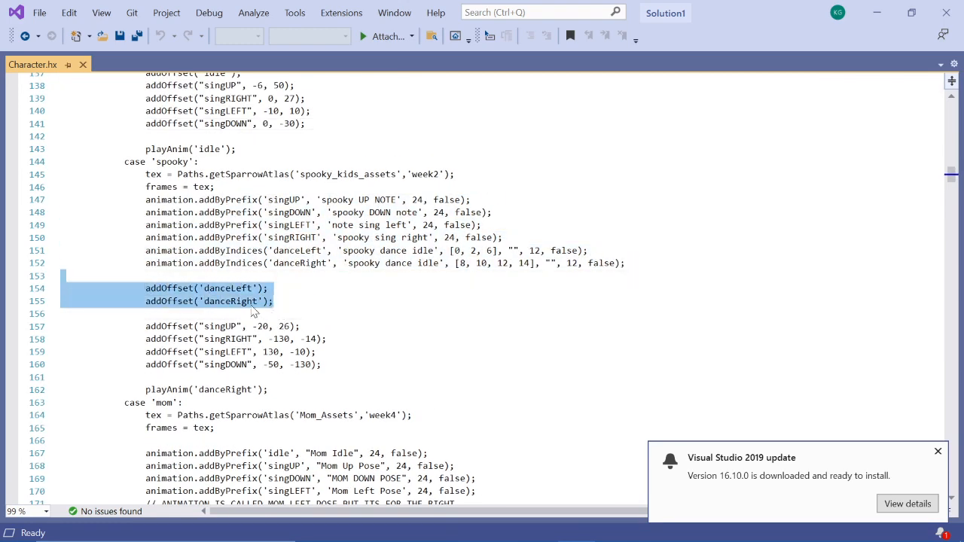
{"action": "left_click", "coordinate": [235, 303]}
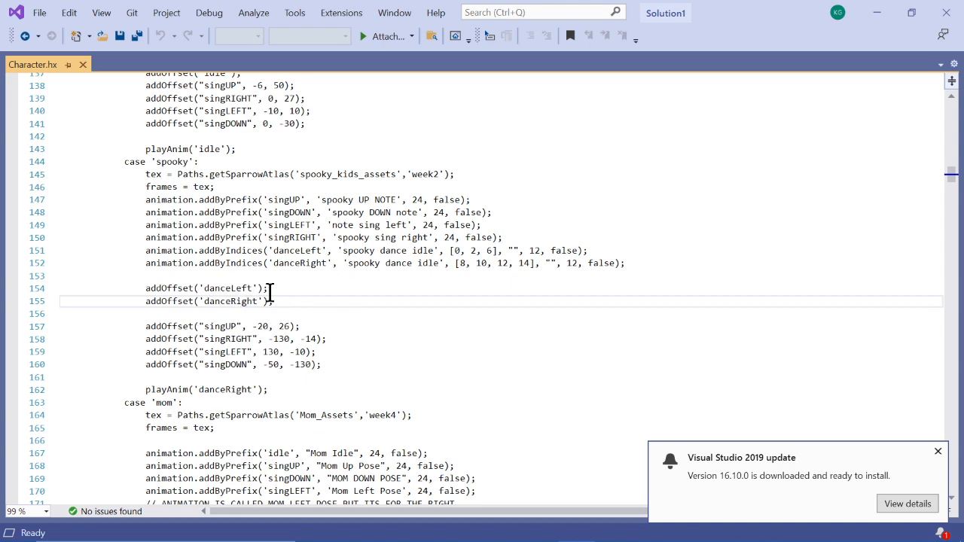
{"action": "left_click_drag", "start_coordinate": [200, 287], "coordinate": [237, 302]}
{"action": "left_click", "coordinate": [271, 301]}
- Examine the curCharacter switch near the end of Character.hx, reading the dance logic of the gf, gf-christmas, gf-car and gf-pixel cases
{"action": "left_click_drag", "start_coordinate": [954, 178], "coordinate": [936, 452]}
{"action": "scroll", "coordinate": [238, 260], "scroll_direction": "up", "scroll_amount": 10}
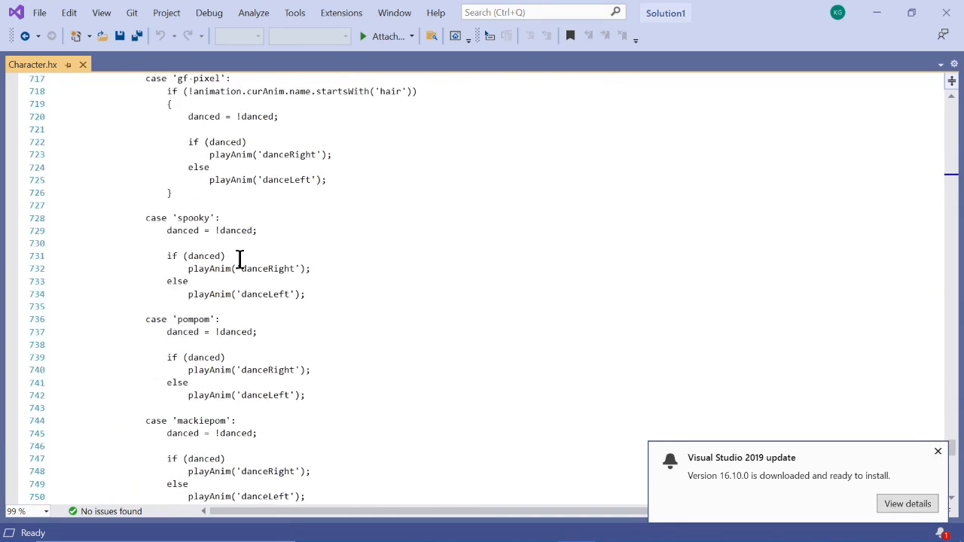
{"action": "scroll", "coordinate": [261, 225], "scroll_direction": "up", "scroll_amount": 7}
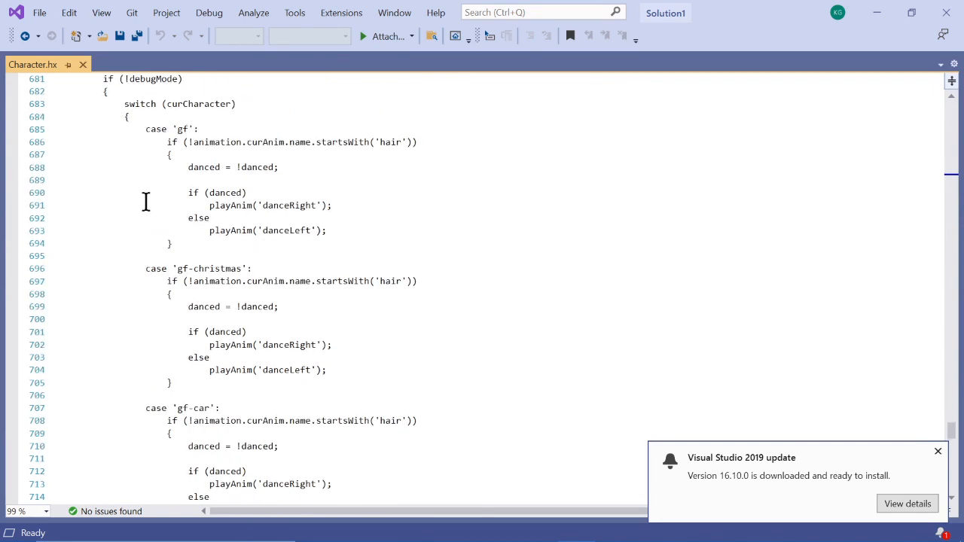
{"action": "left_click_drag", "start_coordinate": [129, 154], "coordinate": [189, 198]}
{"action": "left_click", "coordinate": [125, 120]}
{"action": "left_click_drag", "start_coordinate": [135, 104], "coordinate": [378, 312]}
{"action": "scroll", "coordinate": [376, 312], "scroll_direction": "down", "scroll_amount": 2}
{"action": "left_click", "coordinate": [374, 309]}
{"action": "scroll", "coordinate": [375, 312], "scroll_direction": "down", "scroll_amount": 4}
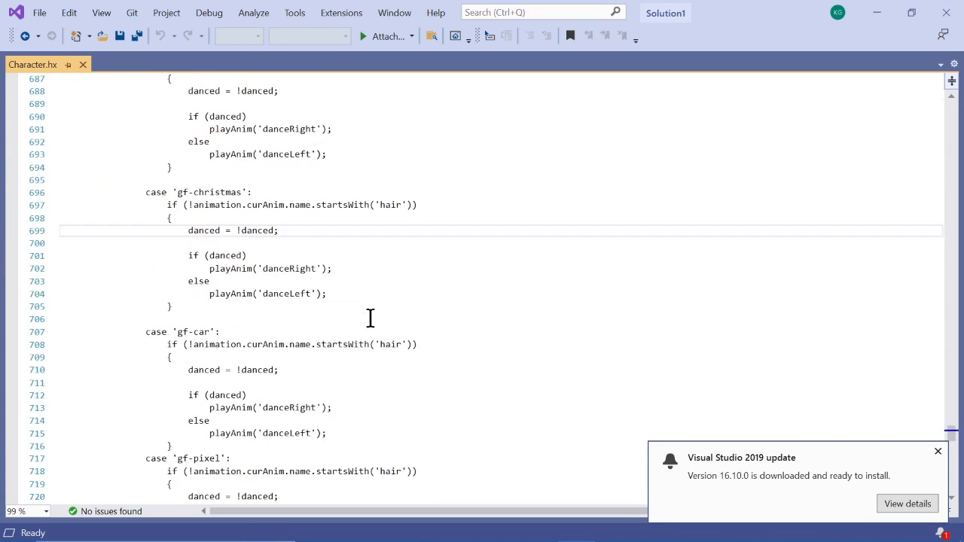
{"action": "scroll", "coordinate": [426, 284], "scroll_direction": "down", "scroll_amount": 3}
{"action": "scroll", "coordinate": [371, 271], "scroll_direction": "up", "scroll_amount": 1}
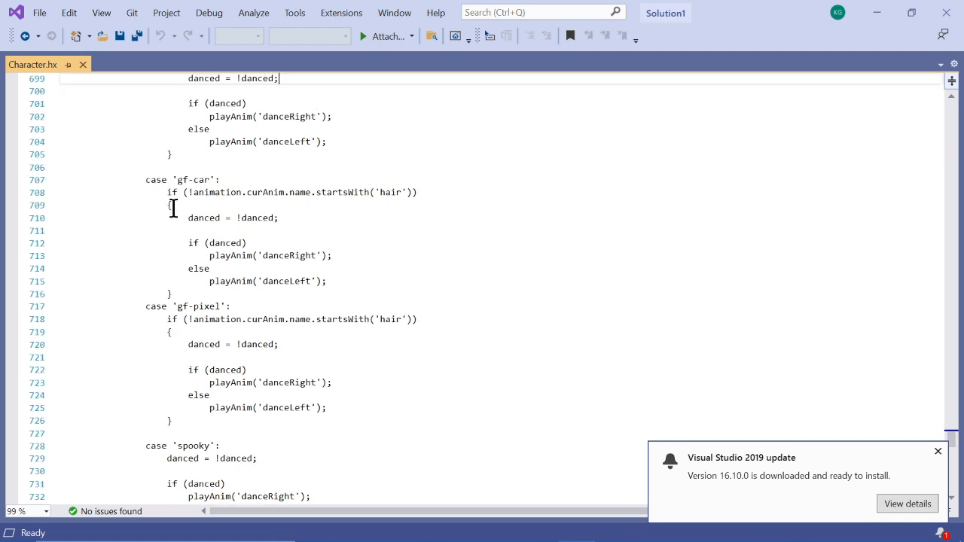
{"action": "scroll", "coordinate": [183, 258], "scroll_direction": "down", "scroll_amount": 2}
{"action": "scroll", "coordinate": [184, 257], "scroll_direction": "down", "scroll_amount": 4}
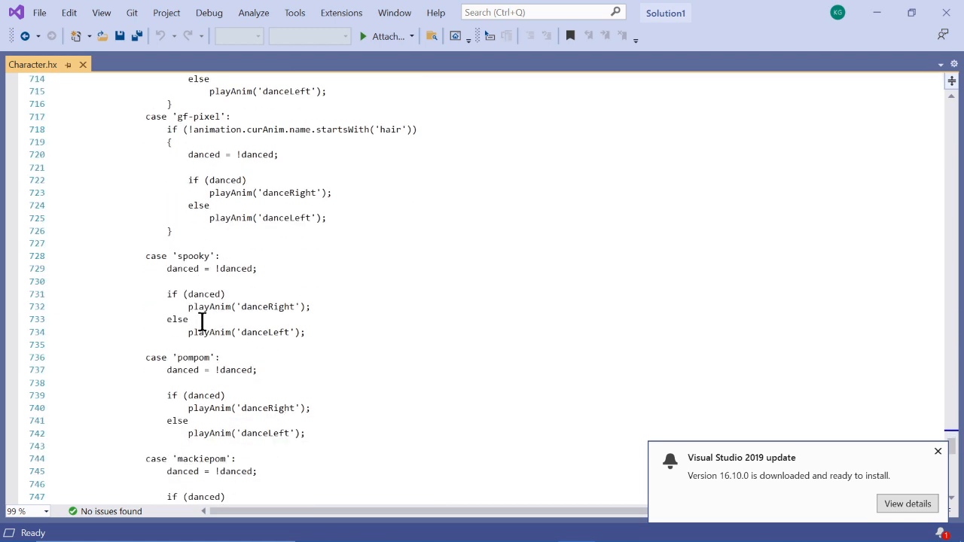
- Examine the danceRight and danceLeft toggle in the spooky case of the switch and dismiss the Visual Studio update notification
{"action": "left_click_drag", "start_coordinate": [167, 230], "coordinate": [323, 290]}
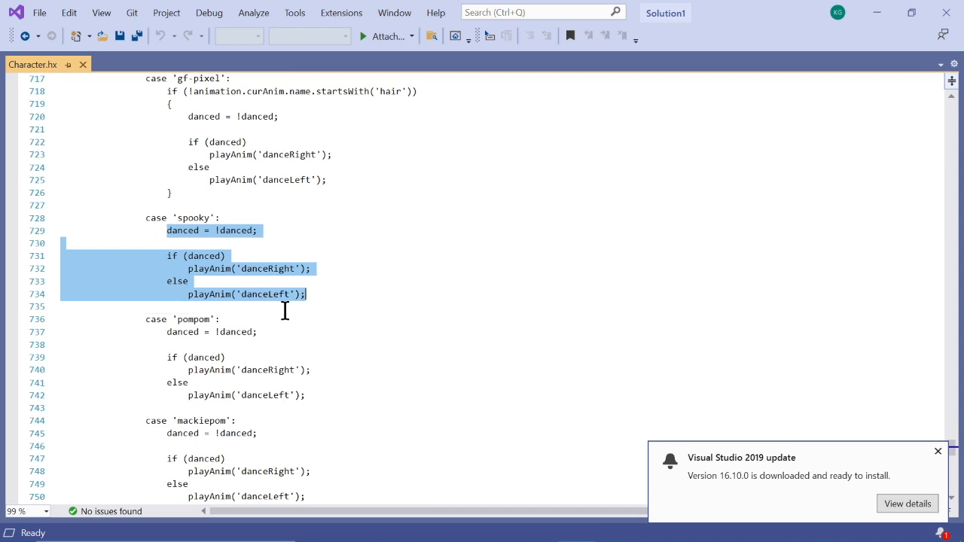
{"action": "left_click", "coordinate": [285, 310]}
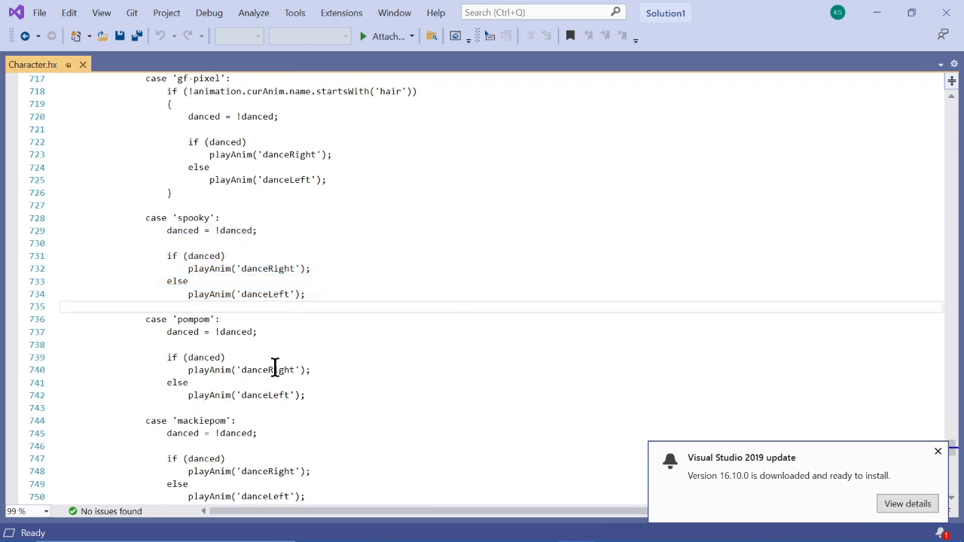
{"action": "left_click_drag", "start_coordinate": [244, 268], "coordinate": [290, 300]}
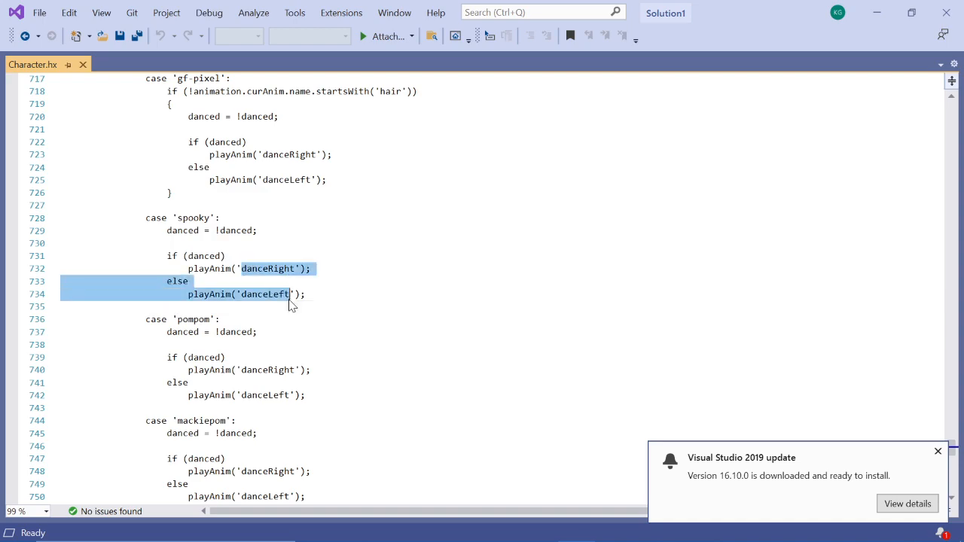
{"action": "left_click", "coordinate": [309, 294]}
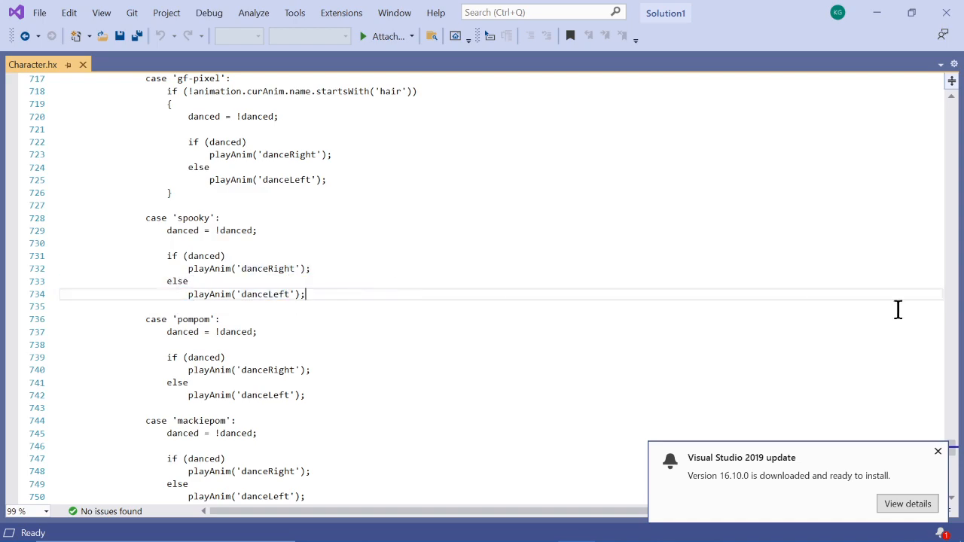
{"action": "left_click", "coordinate": [938, 452]}
{"action": "left_click_drag", "start_coordinate": [951, 449], "coordinate": [928, 240]}
- Switch back to Animate and check the last frames of the mackiepom dance left timeline up to frame 12
{"action": "left_click", "coordinate": [536, 527]}
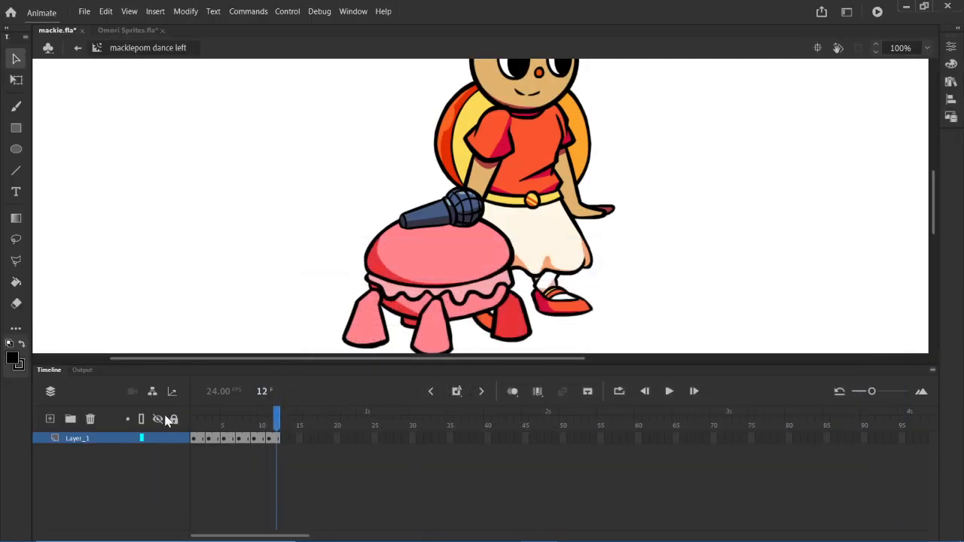
{"action": "left_click", "coordinate": [278, 439]}
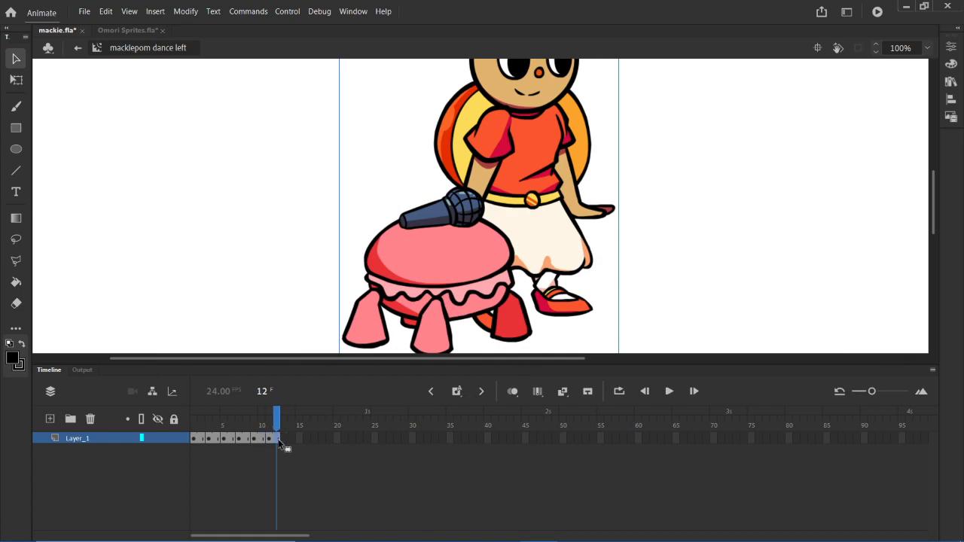
{"action": "left_click_drag", "start_coordinate": [248, 444], "coordinate": [276, 445]}
- Return to Symbol 1 in Omori Sprites.fla and enlarge the stage view around the character's head and upper body
{"action": "left_click", "coordinate": [121, 31]}
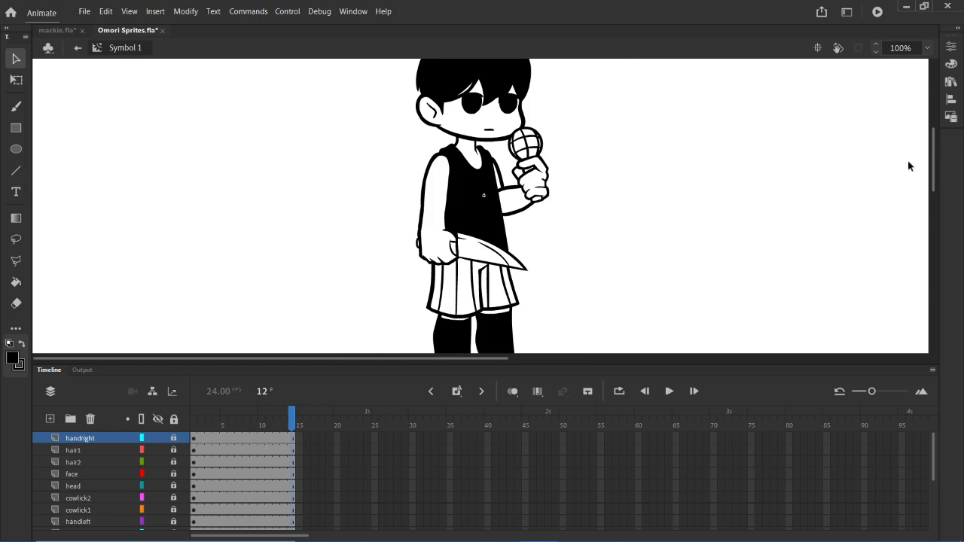
{"action": "left_click_drag", "start_coordinate": [692, 367], "coordinate": [692, 470]}
{"action": "left_click_drag", "start_coordinate": [937, 233], "coordinate": [938, 211]}
- Unlock the layers of Symbol 1 and try selecting the pieces that make up the character's head, clearing the selection again
{"action": "left_click_drag", "start_coordinate": [410, 88], "coordinate": [566, 190]}
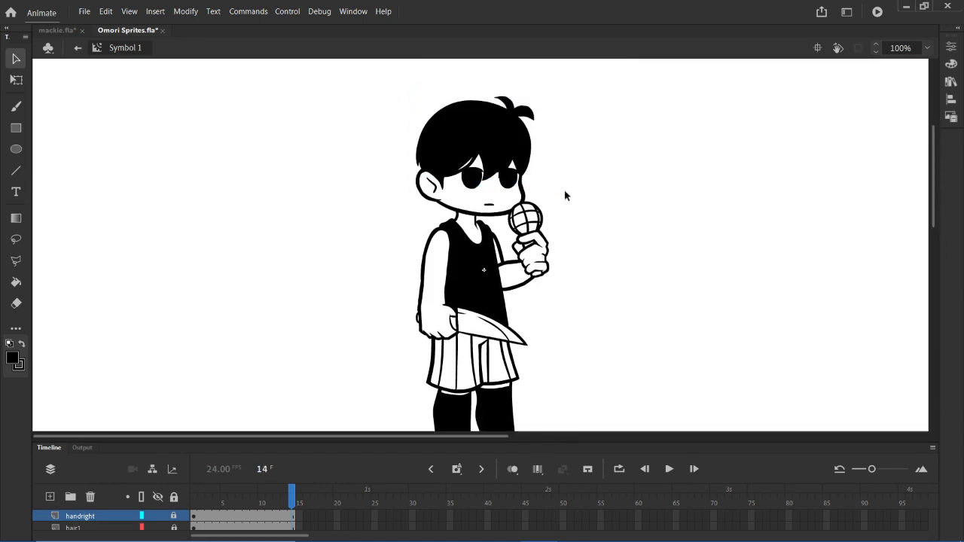
{"action": "left_click", "coordinate": [516, 274]}
{"action": "left_click_drag", "start_coordinate": [411, 87], "coordinate": [547, 198]}
{"action": "left_click", "coordinate": [637, 185]}
{"action": "left_click_drag", "start_coordinate": [392, 100], "coordinate": [575, 171]}
{"action": "left_click", "coordinate": [675, 171]}
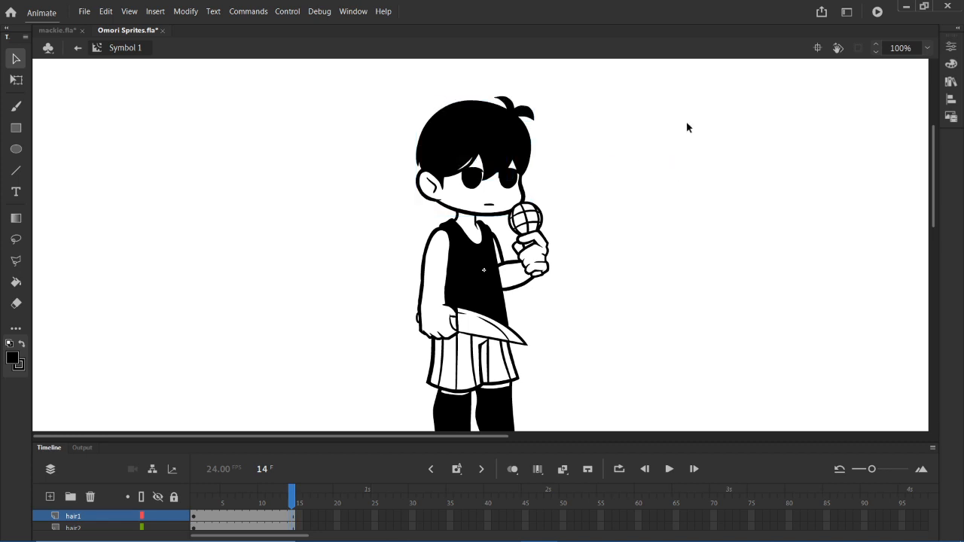
- Enlarge the timeline again and check which hair, face, head and cowlick pieces a selection around the head picks up
{"action": "left_click_drag", "start_coordinate": [682, 442], "coordinate": [697, 357]}
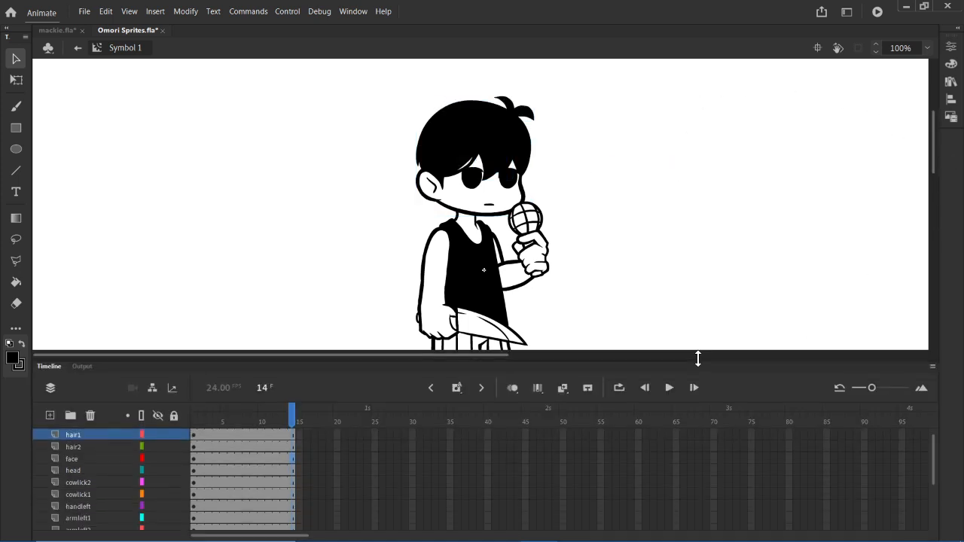
{"action": "left_click_drag", "start_coordinate": [422, 88], "coordinate": [531, 205]}
{"action": "left_click", "coordinate": [631, 178]}
{"action": "left_click_drag", "start_coordinate": [402, 87], "coordinate": [558, 185]}
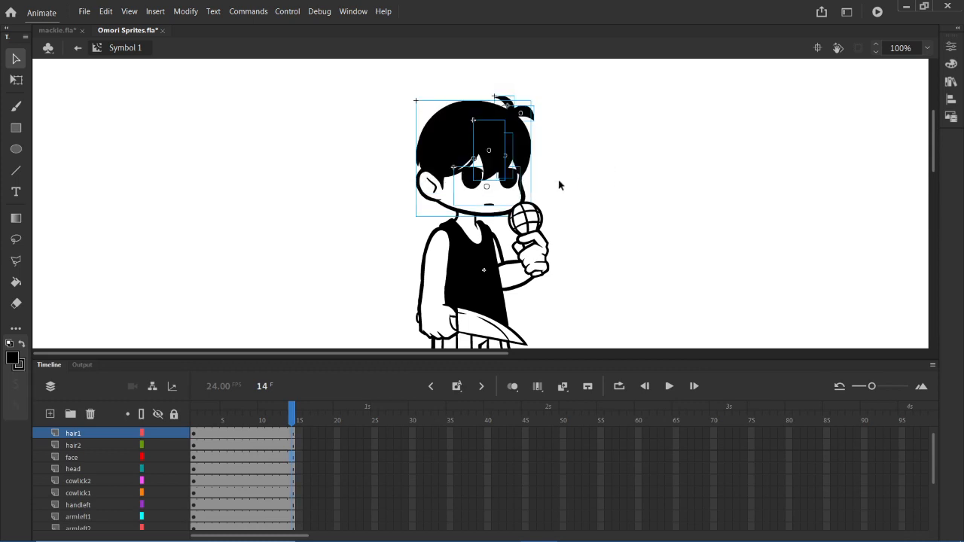
{"action": "left_click", "coordinate": [647, 218]}
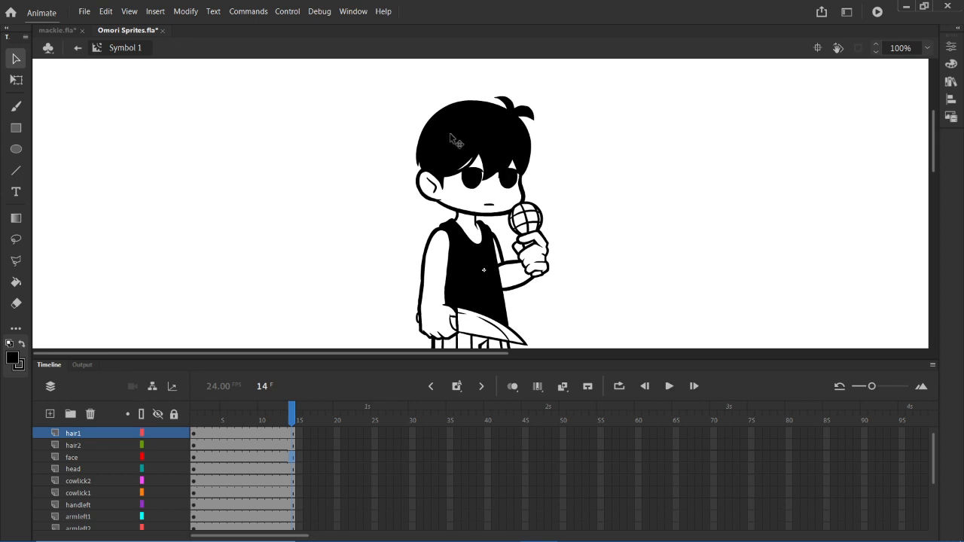
- Step back and forth through the first frames of the cowlick1 and cowlick2 layers in Symbol 1
{"action": "left_click_drag", "start_coordinate": [207, 457], "coordinate": [217, 481]}
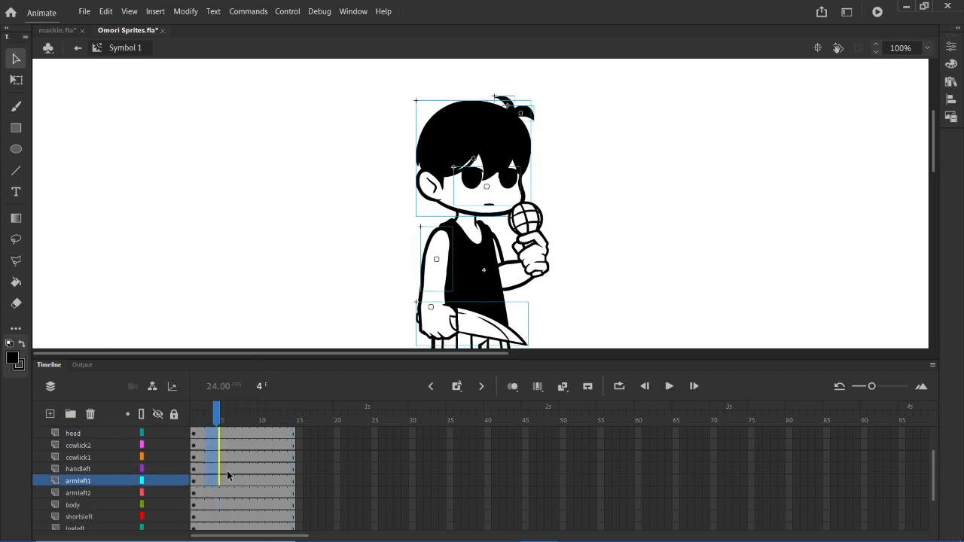
{"action": "left_click", "coordinate": [276, 465]}
{"action": "left_click", "coordinate": [205, 457]}
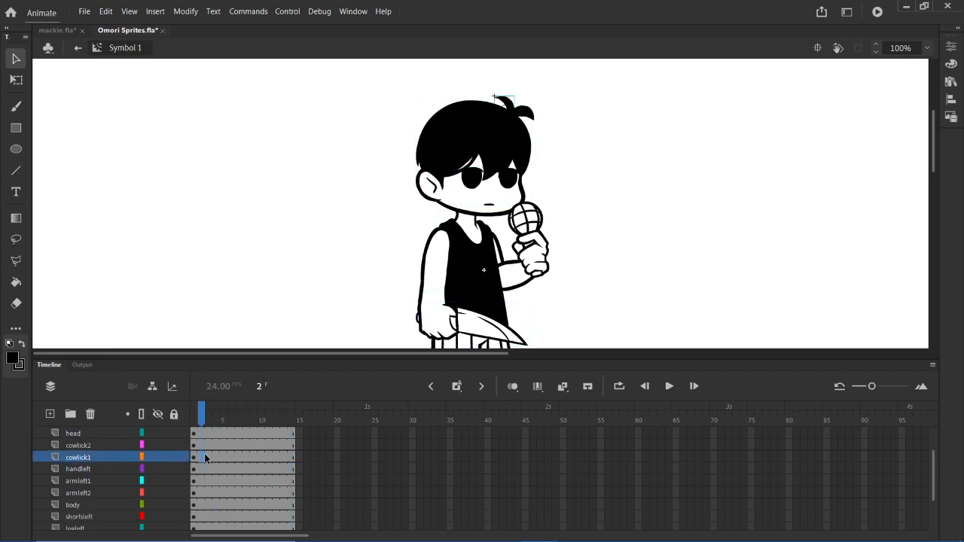
{"action": "left_click", "coordinate": [209, 458]}
{"action": "key", "text": "comma"}
{"action": "key", "text": "comma"}
{"action": "key", "text": "period"}
{"action": "left_click", "coordinate": [194, 445]}
{"action": "key", "text": "period"}
{"action": "key", "text": "period"}
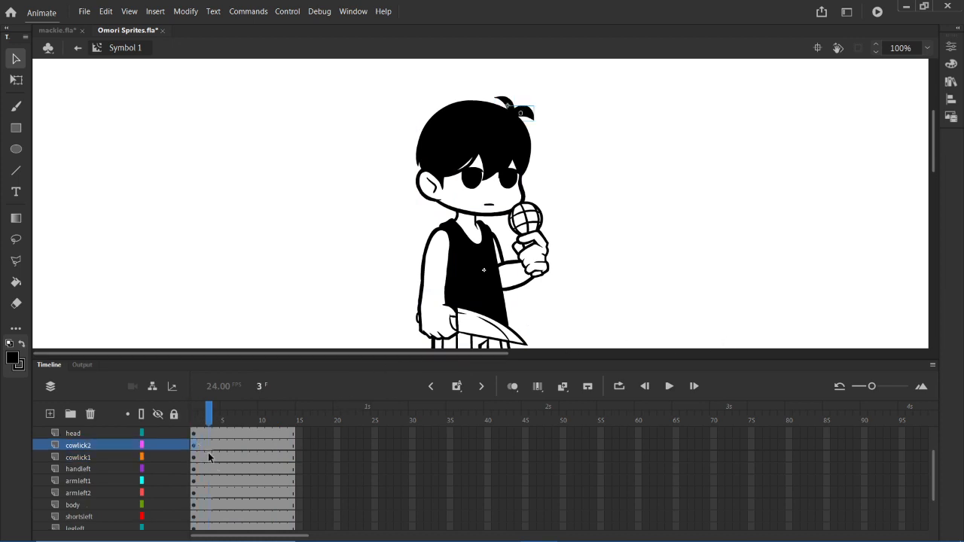
{"action": "key", "text": "period"}
{"action": "key", "text": "comma"}
{"action": "key", "text": "comma"}
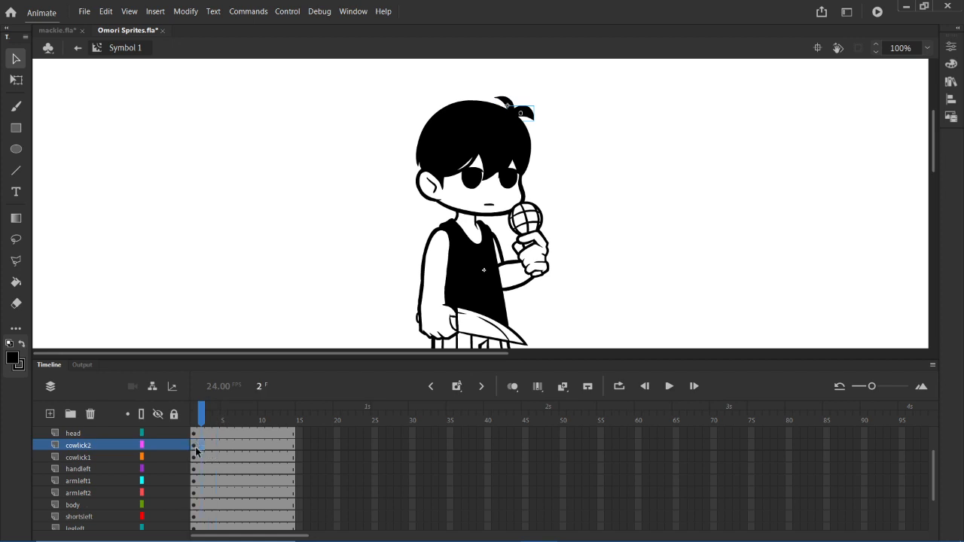
{"action": "key", "text": "comma"}
{"action": "key", "text": "period"}
{"action": "key", "text": "period"}
- Check frames 2 to 7 of the head and cowlick layers, briefly selecting the cowlick2 piece on the stage
{"action": "left_click", "coordinate": [209, 434]}
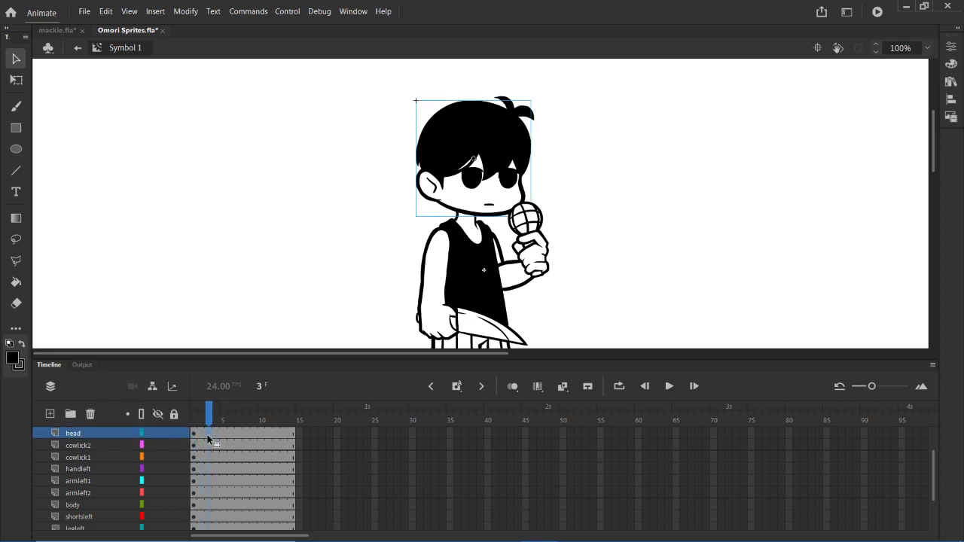
{"action": "left_click", "coordinate": [200, 435]}
{"action": "key", "text": "period"}
{"action": "key", "text": "period"}
{"action": "key", "text": "period"}
{"action": "key", "text": "period"}
{"action": "key", "text": "period"}
{"action": "left_click", "coordinate": [237, 445]}
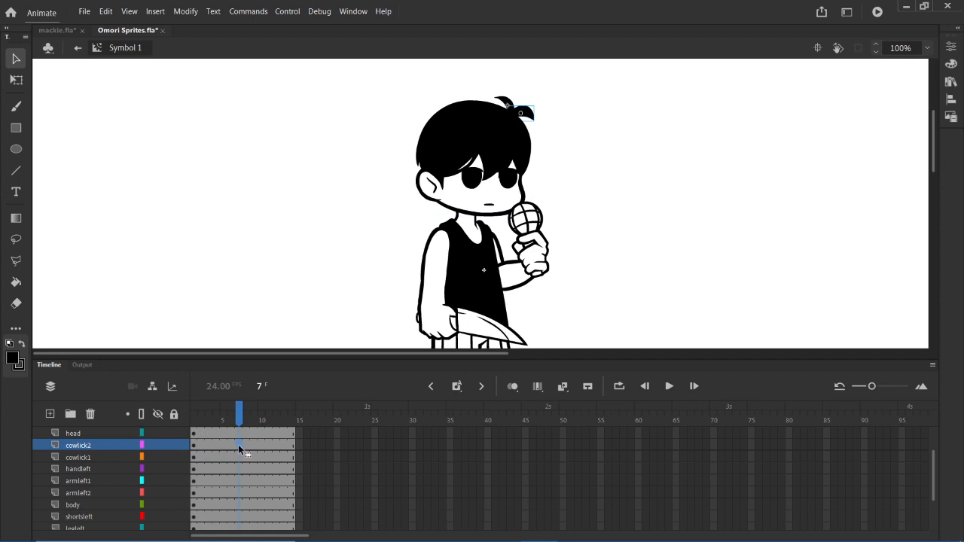
{"action": "key", "text": "comma"}
{"action": "key", "text": "comma"}
{"action": "key", "text": "comma"}
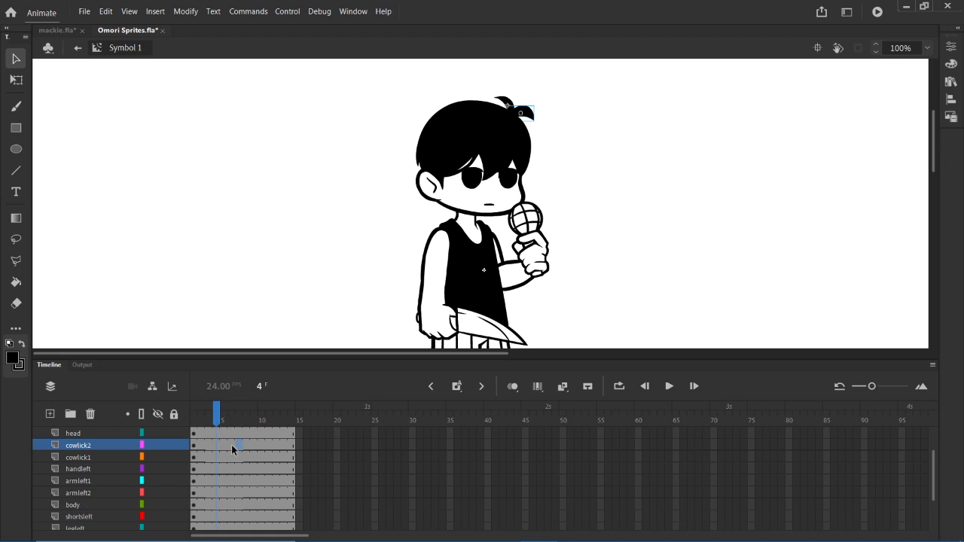
{"action": "left_click", "coordinate": [528, 114]}
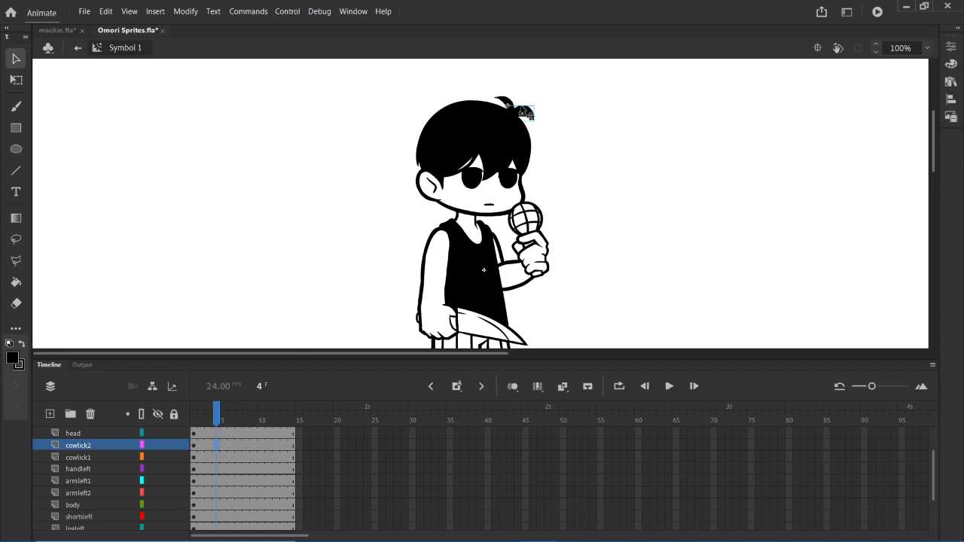
{"action": "left_click", "coordinate": [609, 142]}
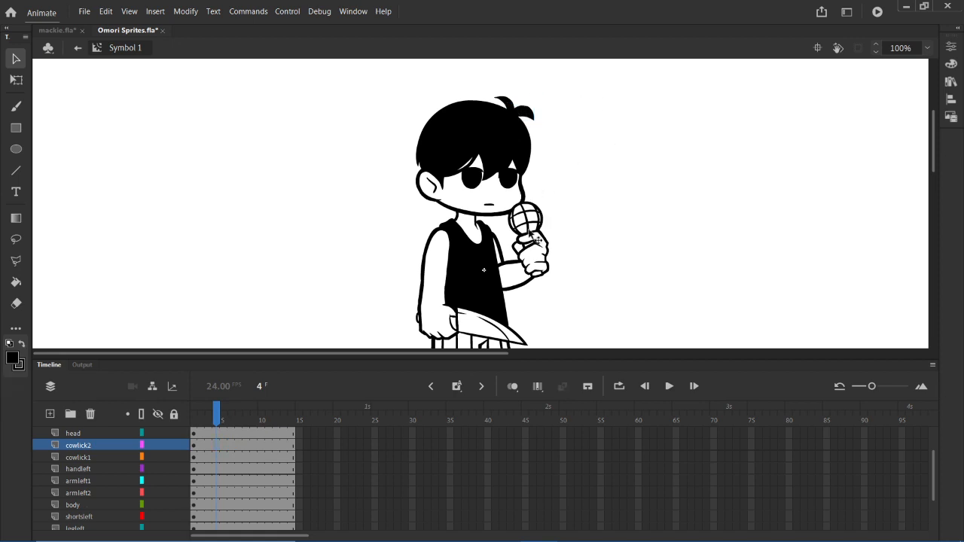
{"action": "left_click", "coordinate": [246, 457]}
{"action": "left_click", "coordinate": [209, 457]}
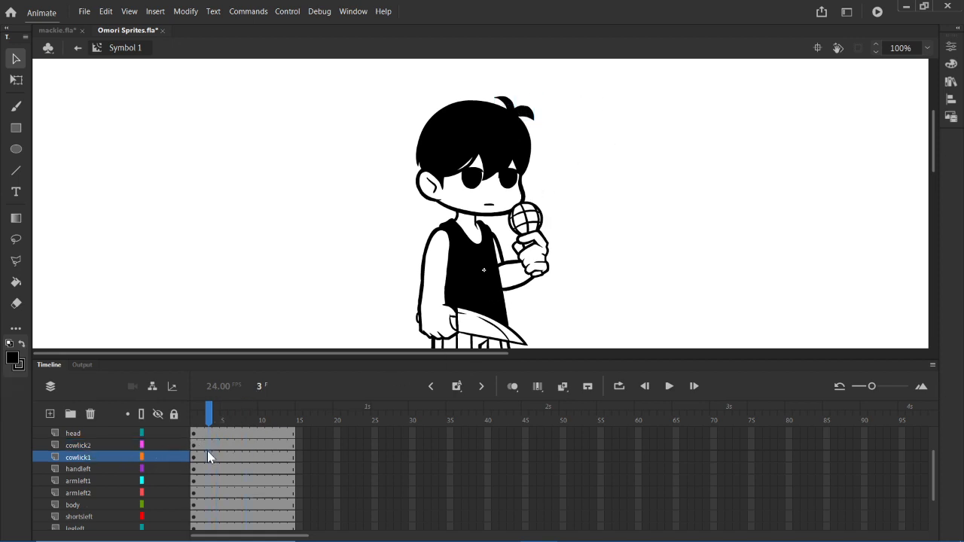
- Go to frame 3 and select all hair, face, head and cowlick pieces together with the Free Transform tool
{"action": "left_click", "coordinate": [193, 450]}
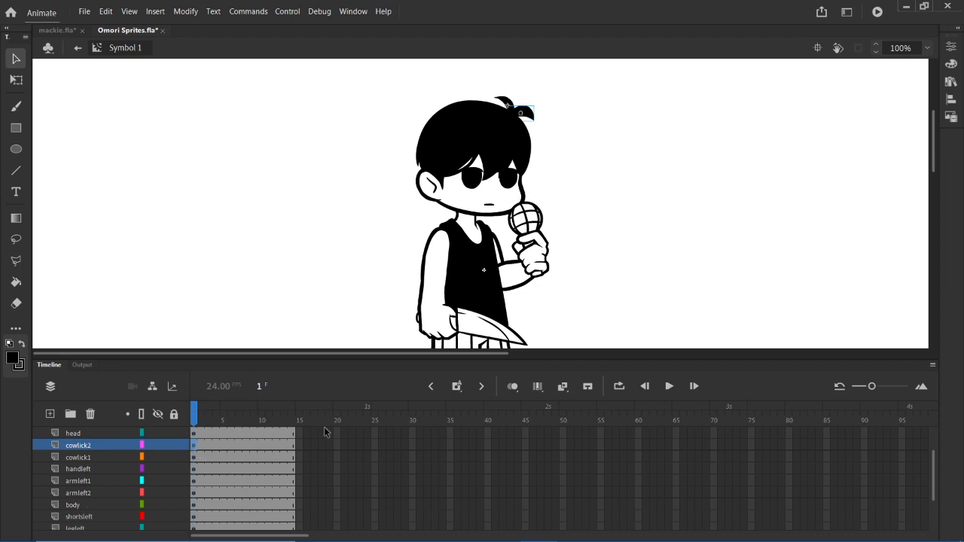
{"action": "key", "text": "period"}
{"action": "key", "text": "period"}
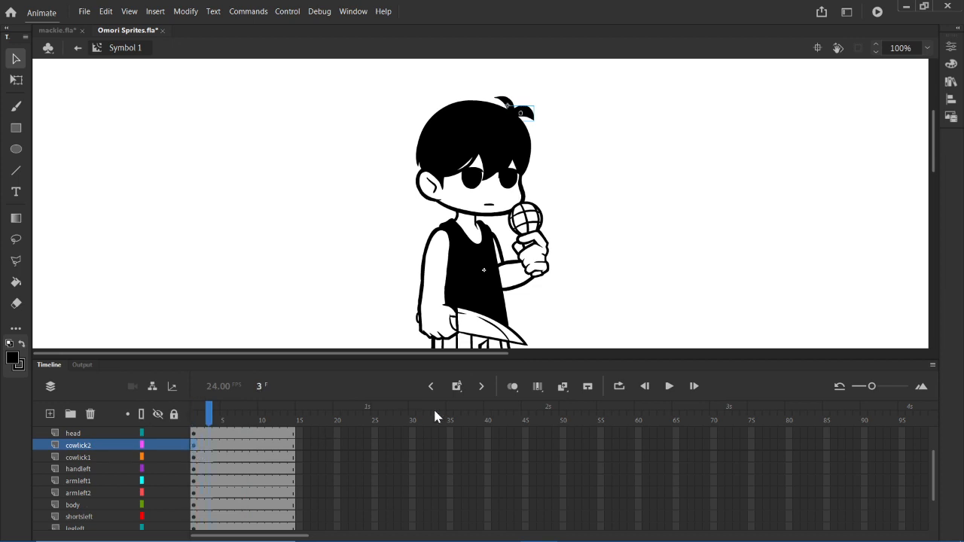
{"action": "left_click", "coordinate": [208, 449]}
{"action": "left_click_drag", "start_coordinate": [641, 357], "coordinate": [656, 473]}
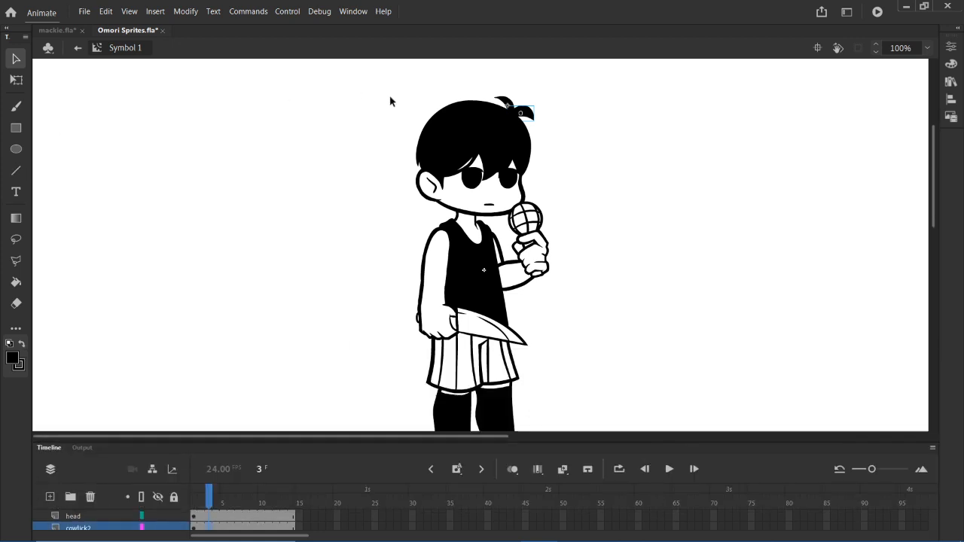
{"action": "left_click_drag", "start_coordinate": [400, 90], "coordinate": [546, 196]}
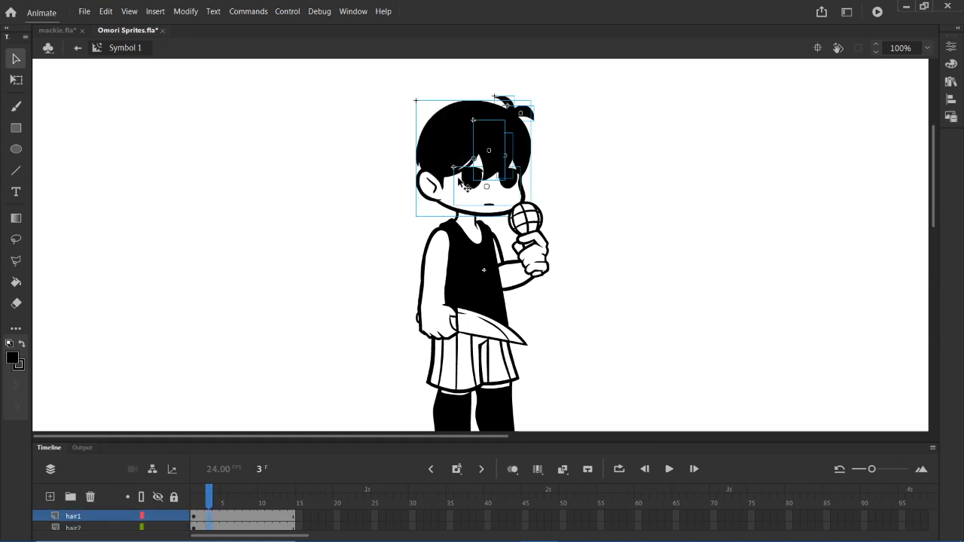
{"action": "key", "text": "q"}
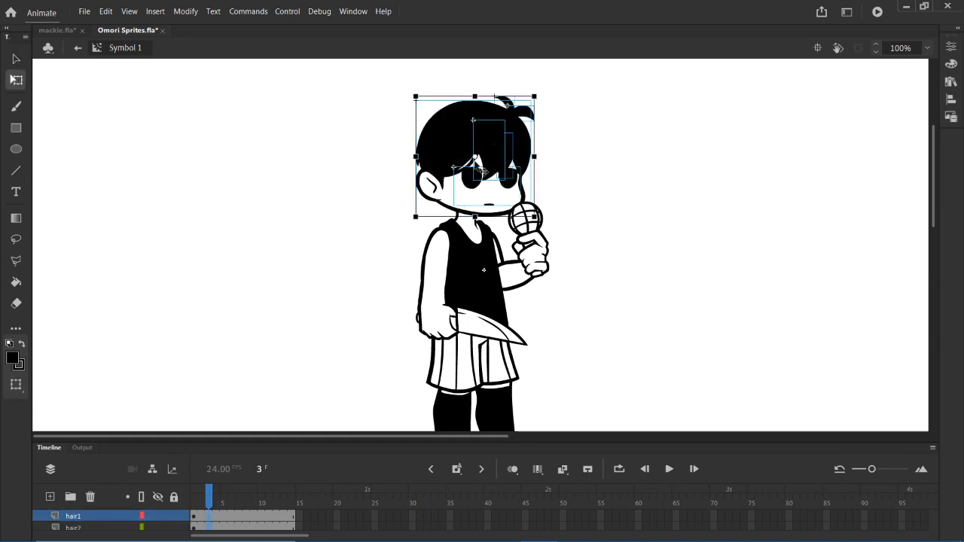
- Try rotating the selected head pieces at frame 3, with the pivot at the neck and at the centre, and undo the attempts
{"action": "left_click_drag", "start_coordinate": [475, 157], "coordinate": [466, 215]}
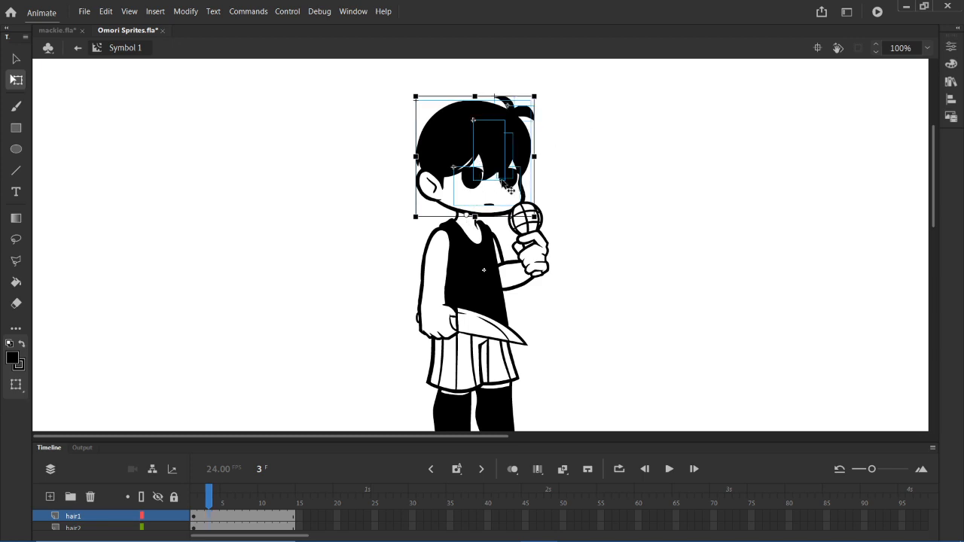
{"action": "left_click", "coordinate": [551, 93]}
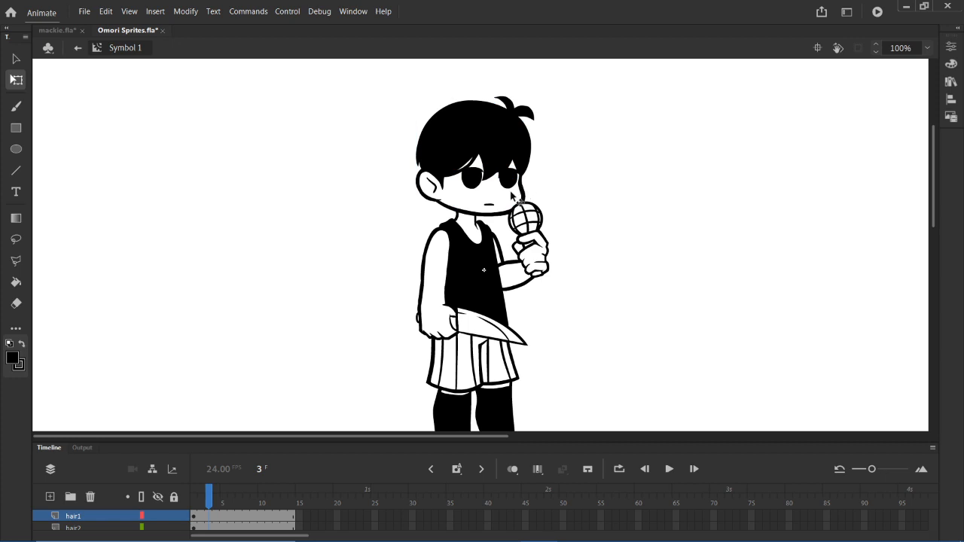
{"action": "key", "text": "ctrl+z"}
{"action": "left_click_drag", "start_coordinate": [474, 157], "coordinate": [467, 217]}
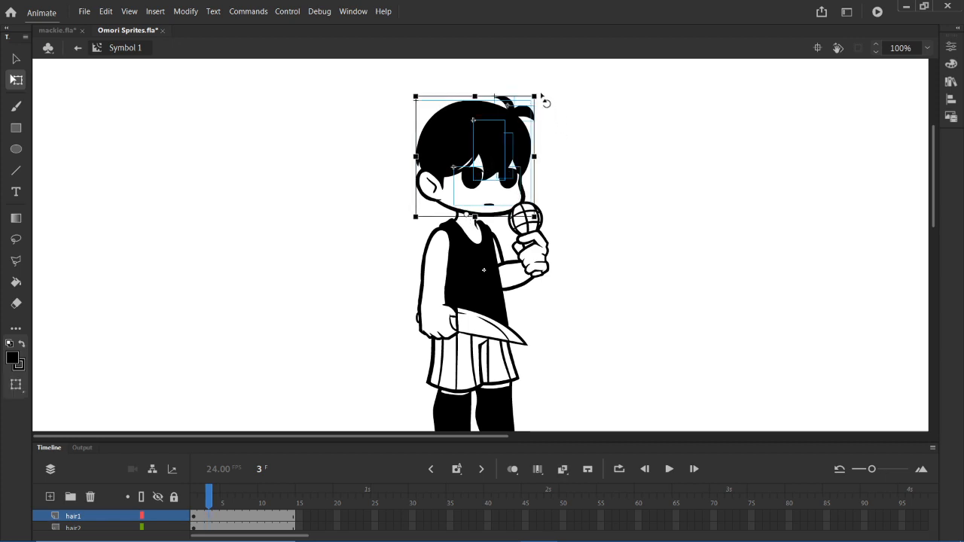
{"action": "left_click_drag", "start_coordinate": [540, 95], "coordinate": [691, 192]}
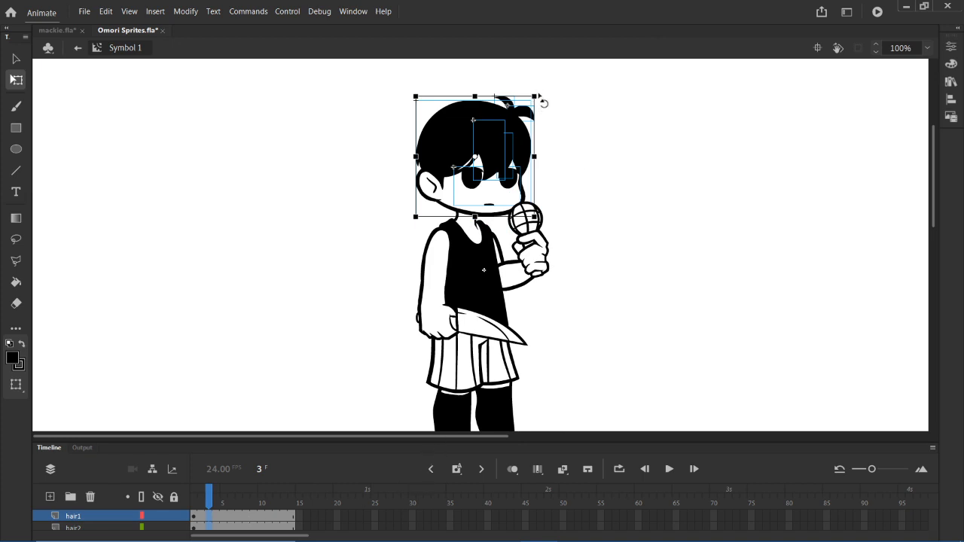
{"action": "left_click_drag", "start_coordinate": [404, 438], "coordinate": [414, 358]}
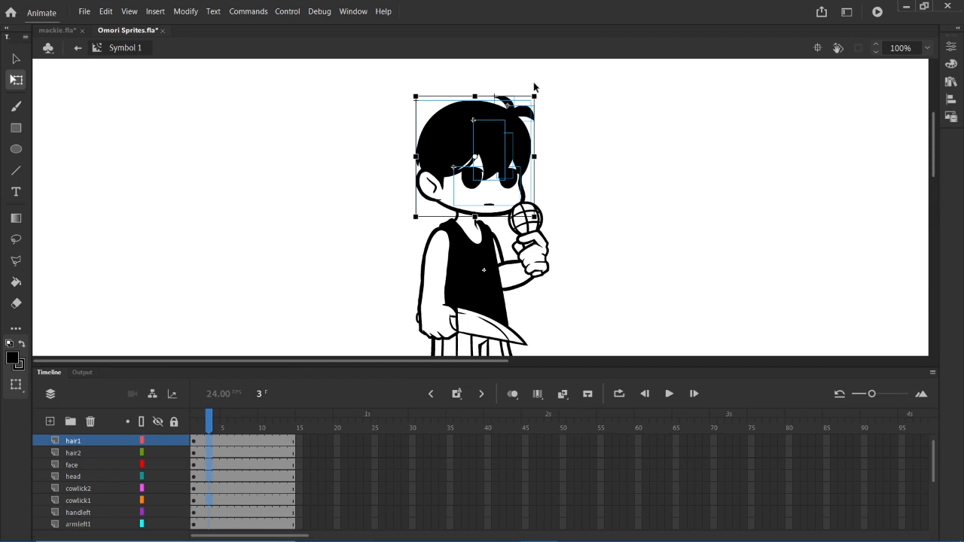
{"action": "left_click_drag", "start_coordinate": [536, 88], "coordinate": [553, 95]}
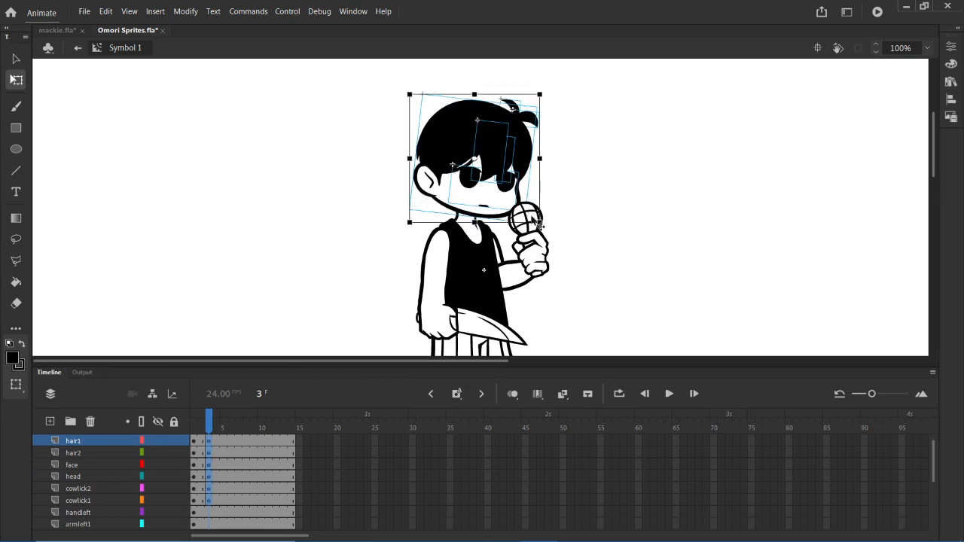
{"action": "key", "text": "ctrl+z"}
- Move the head pieces' transformation point to the neck and tilt the head slightly clockwise at frame 3
{"action": "left_click_drag", "start_coordinate": [474, 158], "coordinate": [466, 216]}
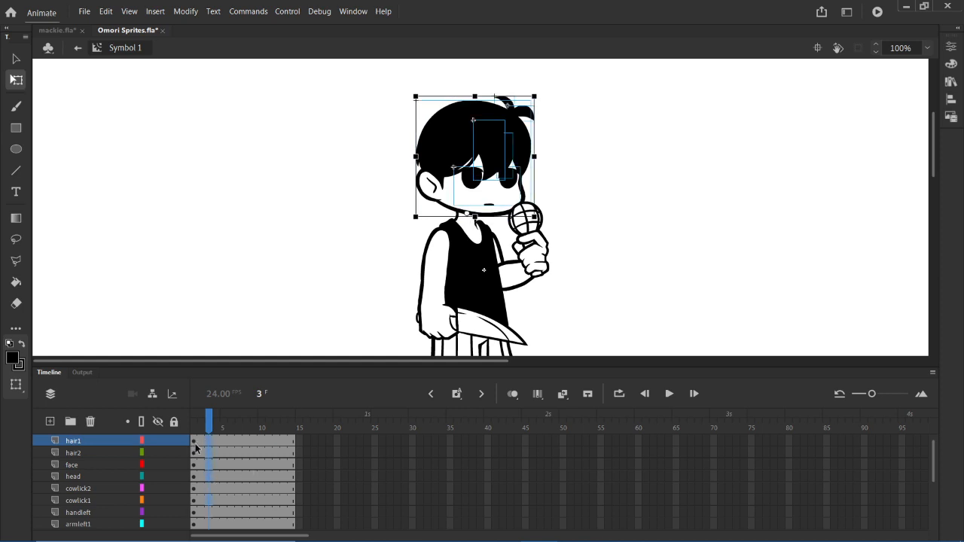
{"action": "left_click_drag", "start_coordinate": [537, 97], "coordinate": [555, 97]}
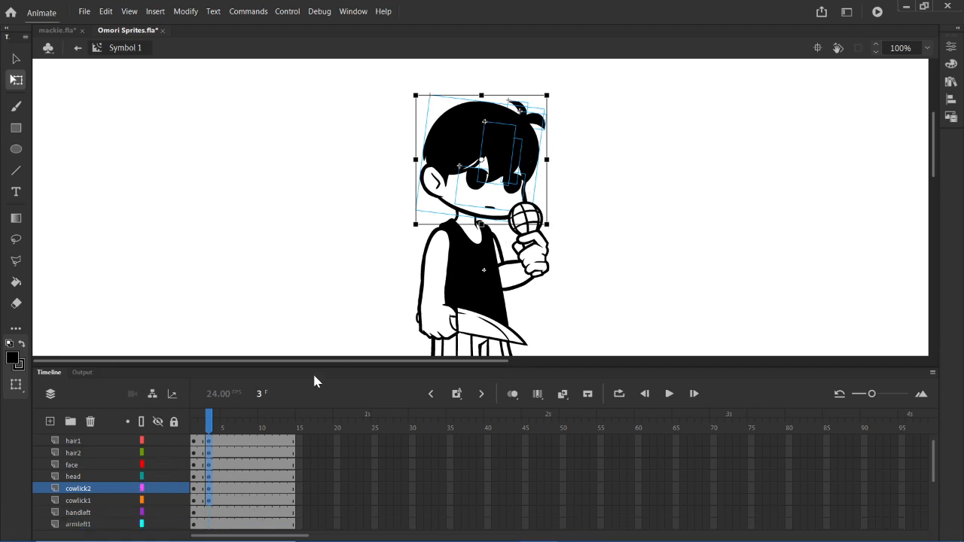
- Go to frame 13 and check which pieces selections around the head and body pick up, clearing each selection
{"action": "left_click_drag", "start_coordinate": [224, 452], "coordinate": [277, 478]}
{"action": "left_click", "coordinate": [287, 488]}
{"action": "left_click", "coordinate": [284, 513]}
{"action": "left_click", "coordinate": [284, 465]}
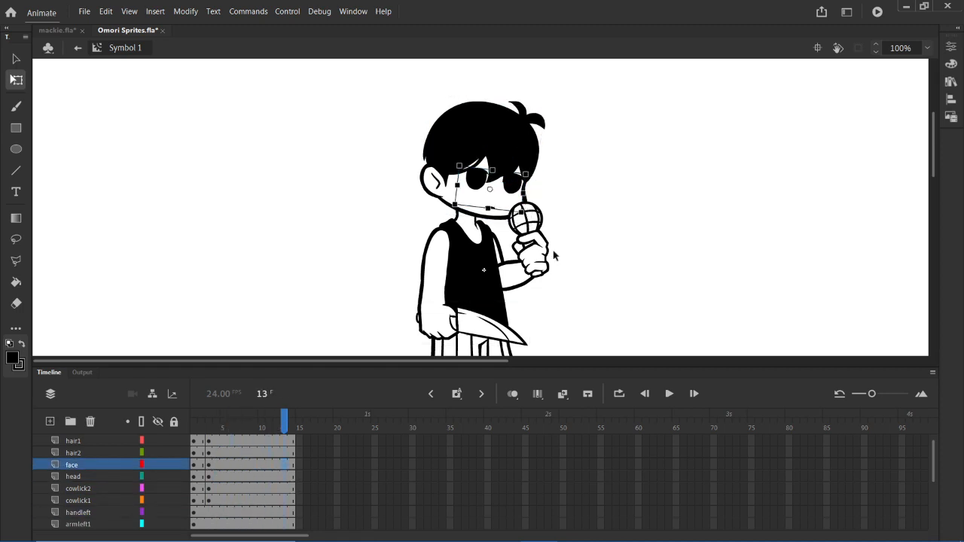
{"action": "mouse_move", "coordinate": [933, 146]}
{"action": "left_mouse_down"}
{"action": "mouse_move", "coordinate": [938, 153]}
{"action": "mouse_move", "coordinate": [933, 147]}
{"action": "left_mouse_up"}
{"action": "left_click_drag", "start_coordinate": [604, 93], "coordinate": [366, 319]}
{"action": "scroll", "coordinate": [637, 290], "scroll_direction": "down", "scroll_amount": 5}
{"action": "scroll", "coordinate": [577, 282], "scroll_direction": "up", "scroll_amount": 2}
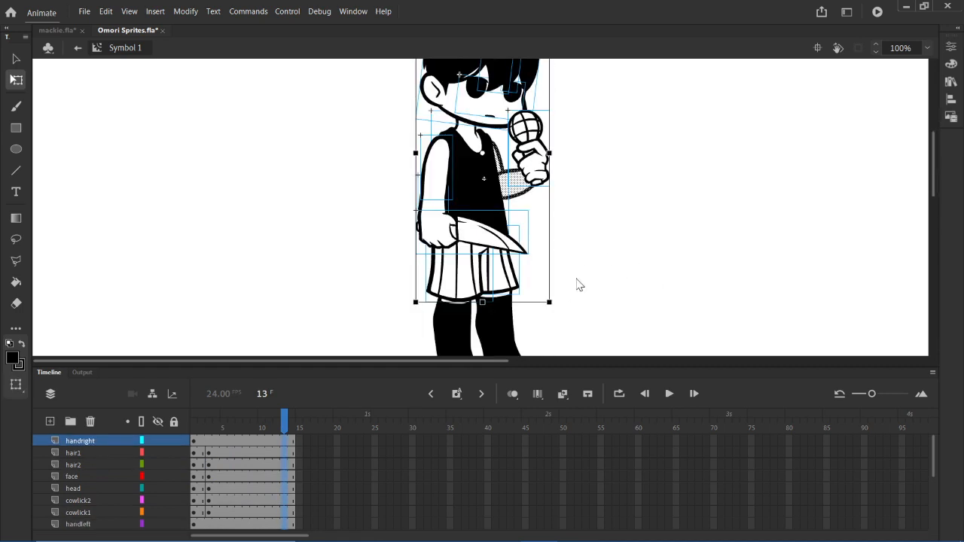
{"action": "scroll", "coordinate": [593, 254], "scroll_direction": "up", "scroll_amount": 3}
{"action": "scroll", "coordinate": [593, 254], "scroll_direction": "down", "scroll_amount": 3}
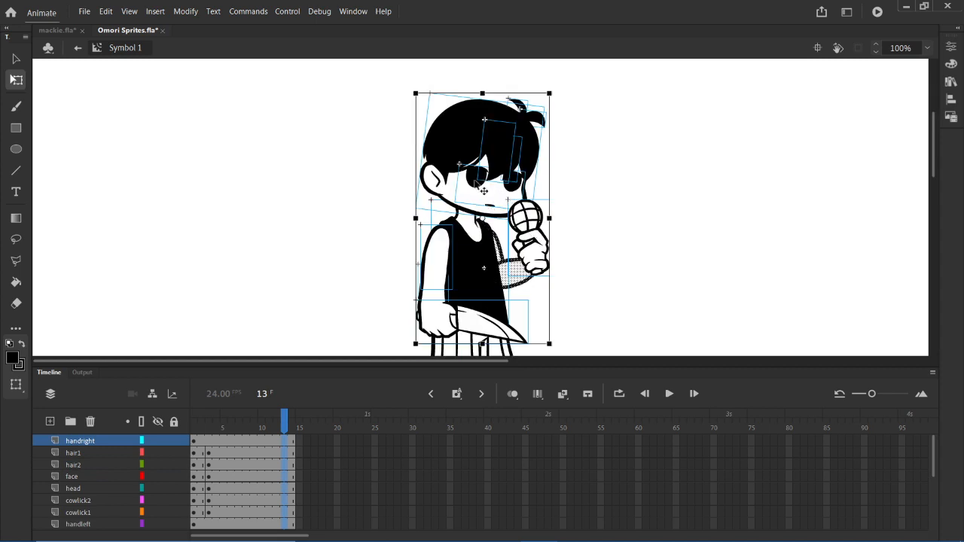
{"action": "left_click", "coordinate": [603, 191]}
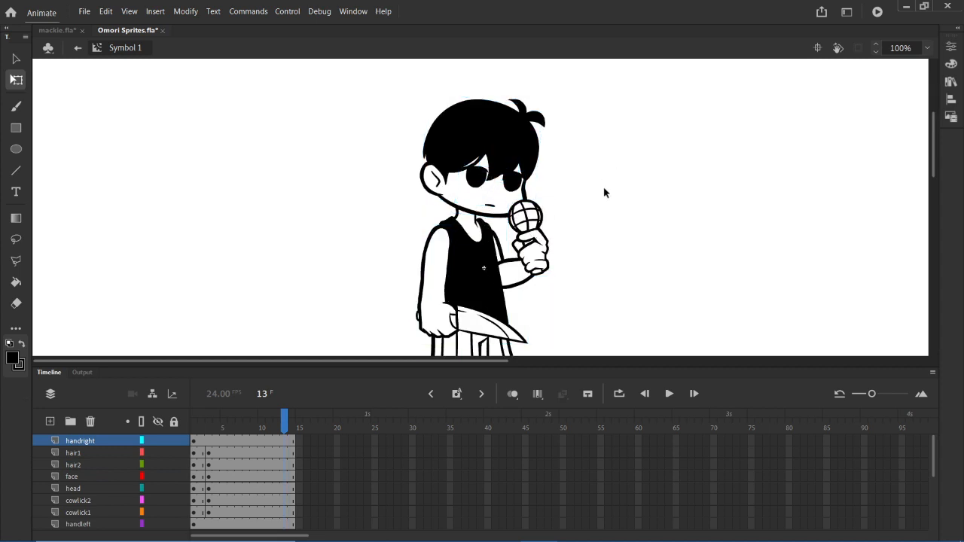
{"action": "left_click_drag", "start_coordinate": [409, 99], "coordinate": [555, 356]}
{"action": "left_click", "coordinate": [575, 221]}
{"action": "left_click_drag", "start_coordinate": [392, 97], "coordinate": [566, 200]}
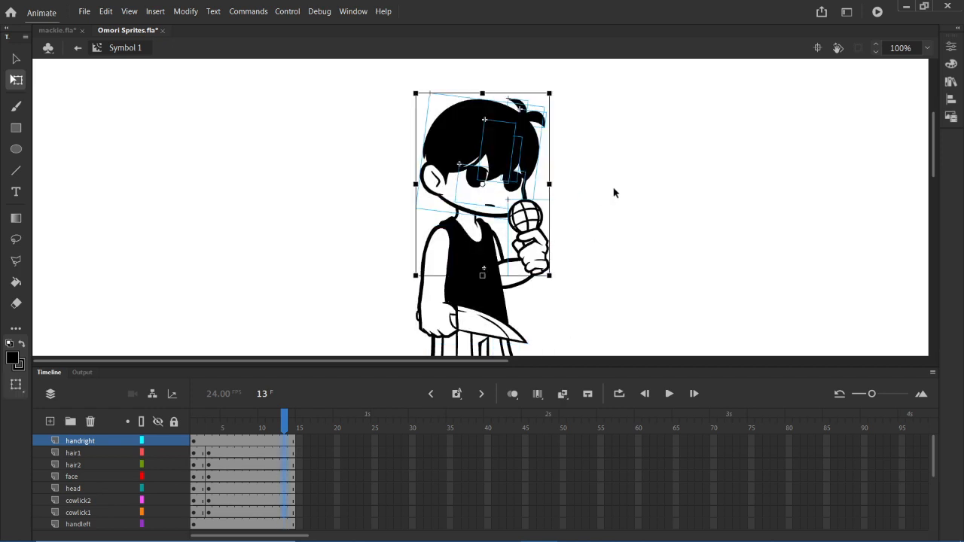
{"action": "left_click", "coordinate": [611, 190]}
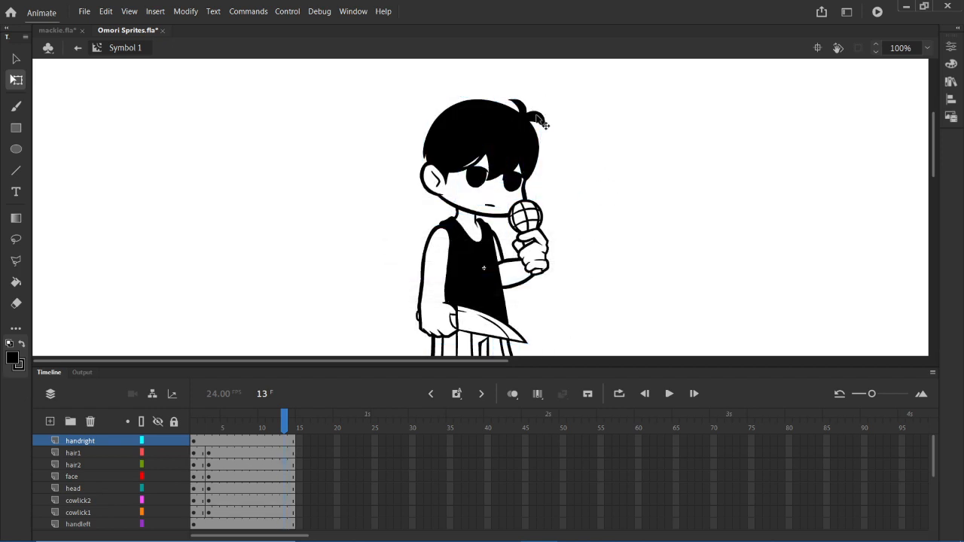
- Move the transformation point of the cowlick2 piece to its base at frame 13 and deselect it
{"action": "left_click", "coordinate": [542, 121]}
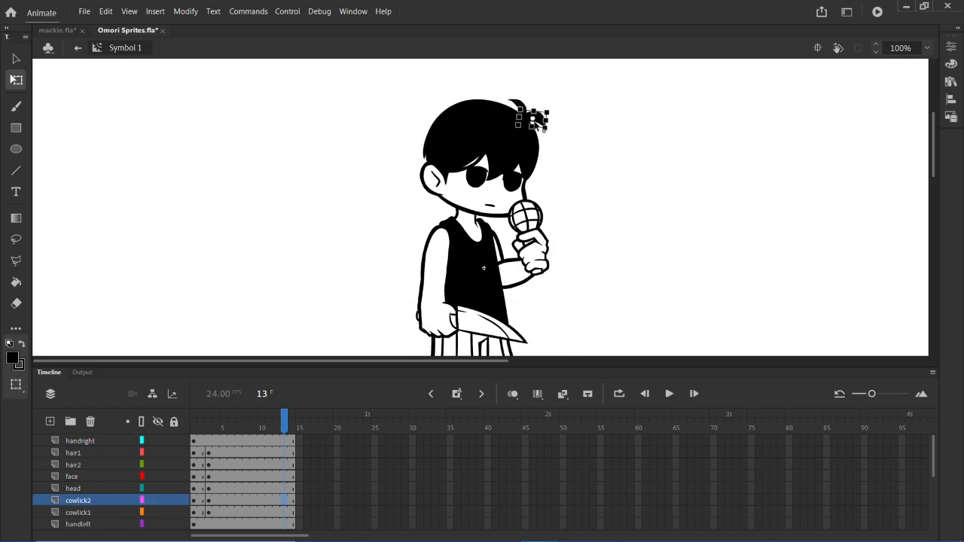
{"action": "left_click_drag", "start_coordinate": [533, 124], "coordinate": [521, 129]}
{"action": "left_click", "coordinate": [600, 111]}
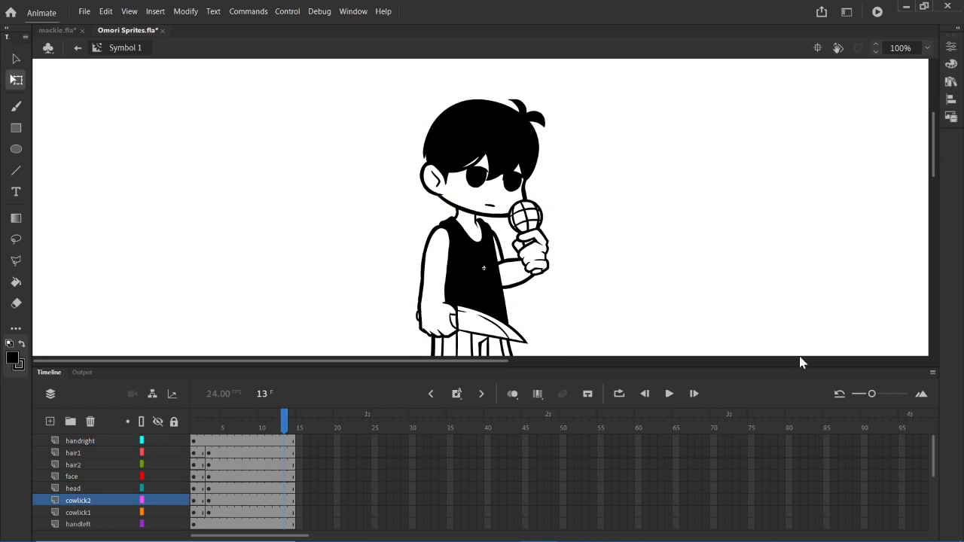
- Open the omori idle symbol from the Omori Anims library folder and play back its finished animation
{"action": "left_click", "coordinate": [950, 81]}
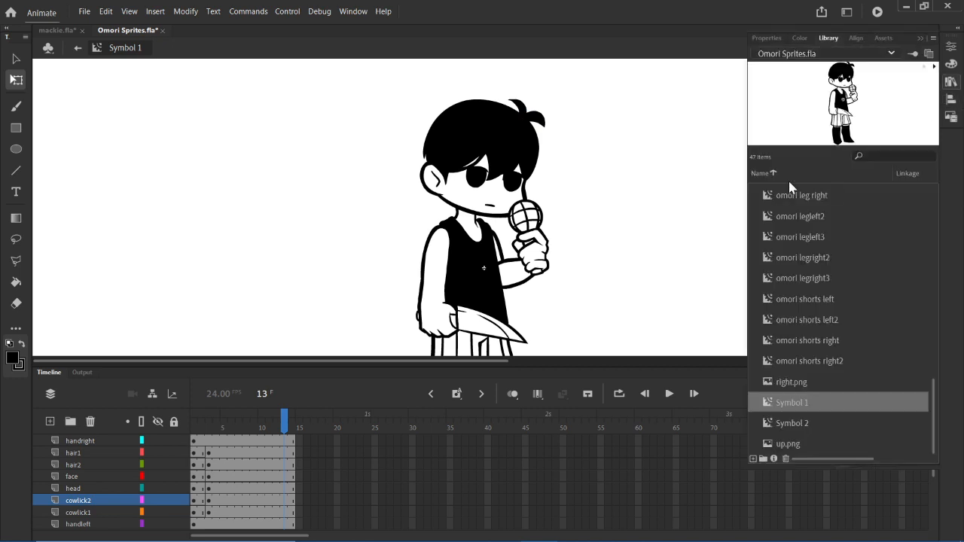
{"action": "scroll", "coordinate": [829, 309], "scroll_direction": "up", "scroll_amount": 10}
{"action": "left_click", "coordinate": [821, 299]}
{"action": "double_click", "coordinate": [842, 125]}
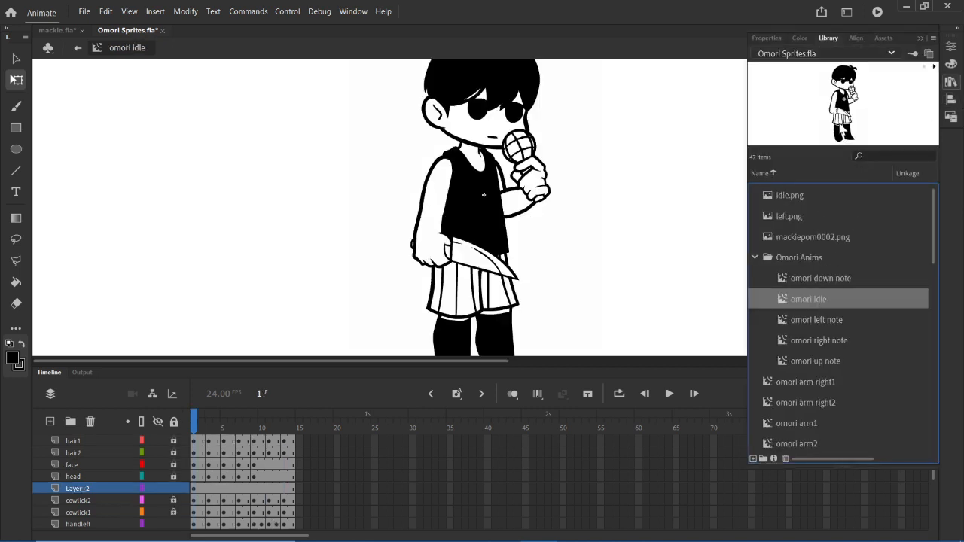
{"action": "left_click", "coordinate": [934, 67]}
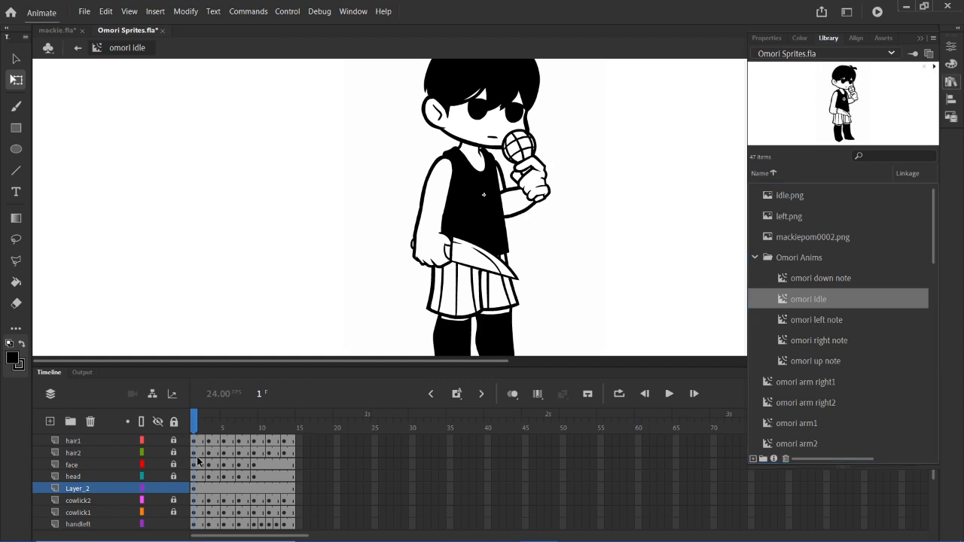
{"action": "key", "text": "Return"}
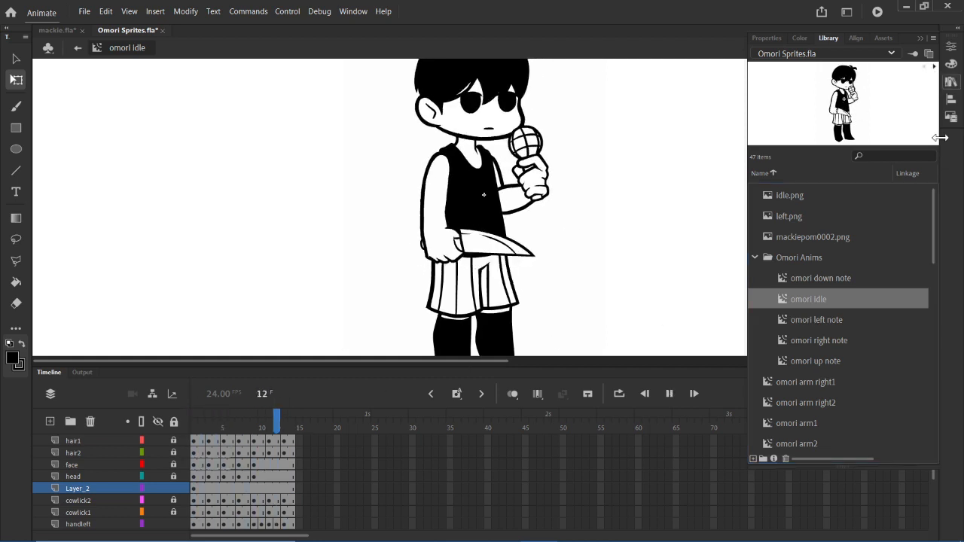
{"action": "left_click", "coordinate": [951, 82]}
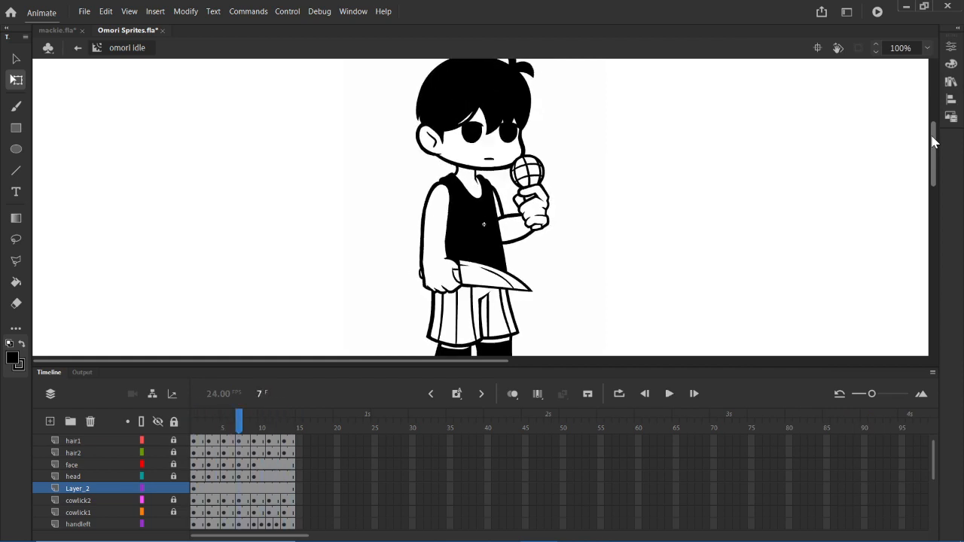
- Examine the keyframes of the hair2, face and head layers between frames 1 and 13 of the idle animation
{"action": "left_click_drag", "start_coordinate": [193, 453], "coordinate": [282, 456]}
{"action": "left_click", "coordinate": [281, 457]}
{"action": "left_click", "coordinate": [227, 488]}
{"action": "left_click", "coordinate": [285, 477]}
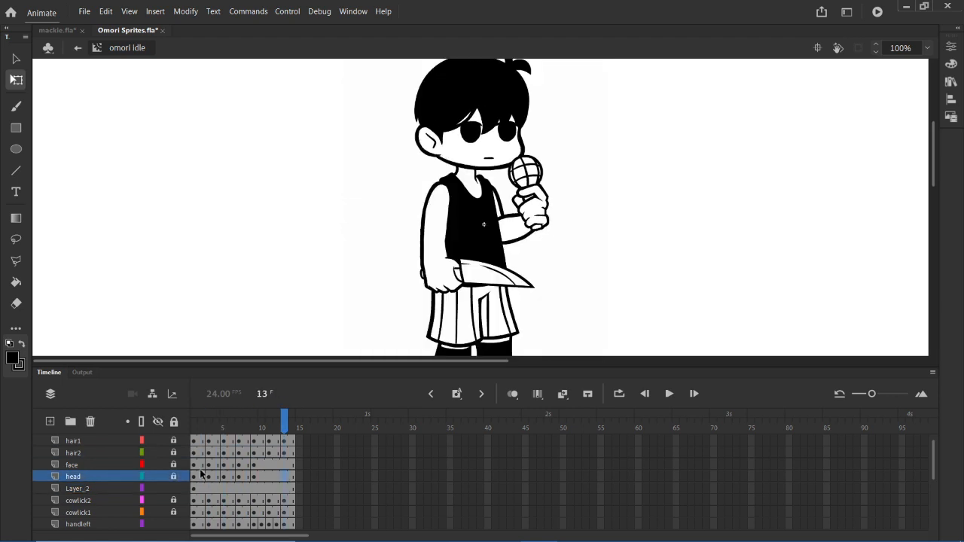
{"action": "left_click_drag", "start_coordinate": [194, 465], "coordinate": [276, 468]}
{"action": "left_click", "coordinate": [247, 488]}
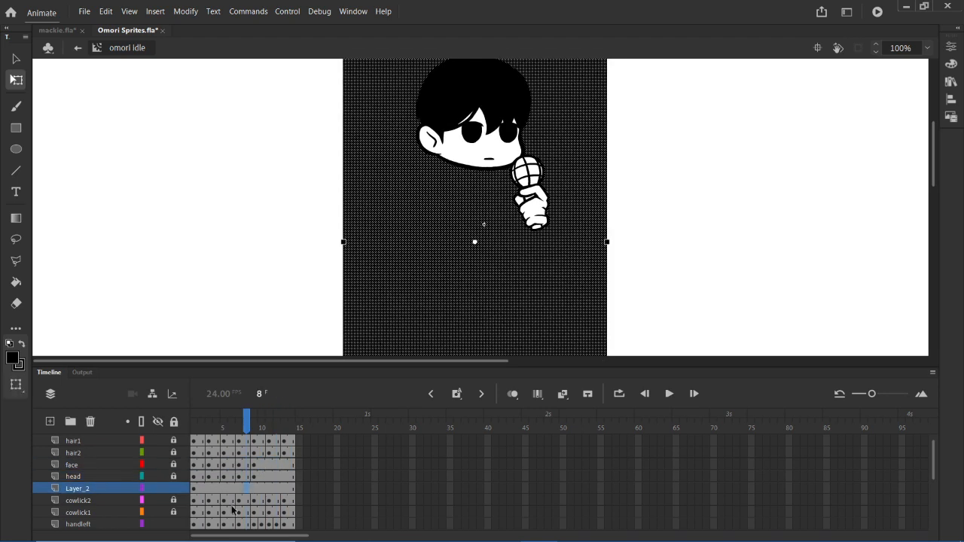
{"action": "left_click_drag", "start_coordinate": [198, 464], "coordinate": [254, 472]}
{"action": "left_click", "coordinate": [208, 455]}
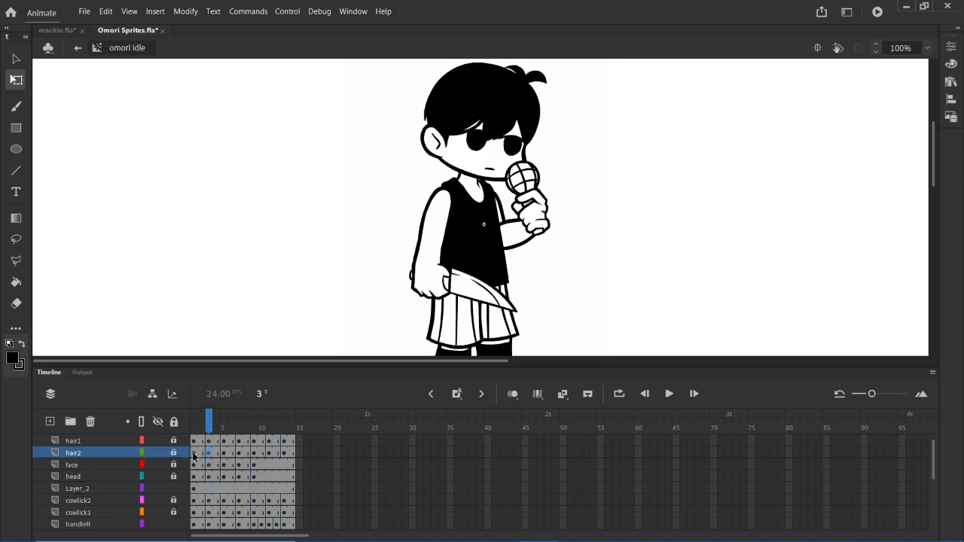
- Compare the main head movement in frames 1 to 9 with the settling frames 10 to 13 on the hair2 and face layers
{"action": "left_click_drag", "start_coordinate": [194, 456], "coordinate": [253, 461]}
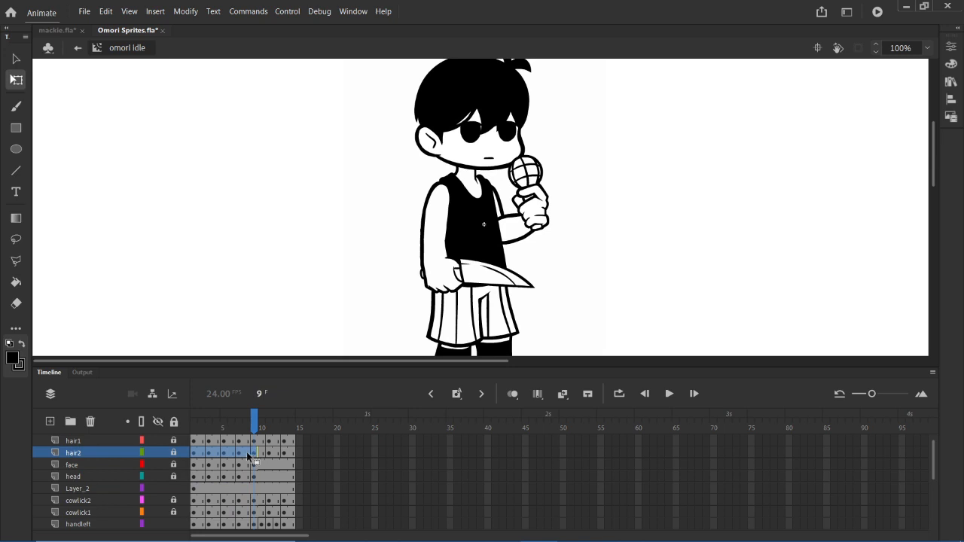
{"action": "left_click", "coordinate": [253, 465]}
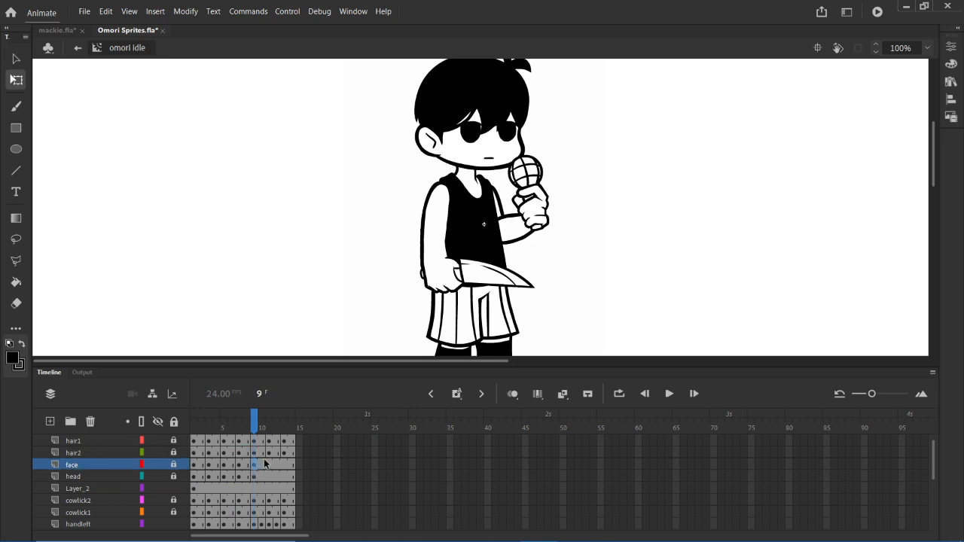
{"action": "left_click", "coordinate": [268, 456]}
{"action": "left_click", "coordinate": [262, 473]}
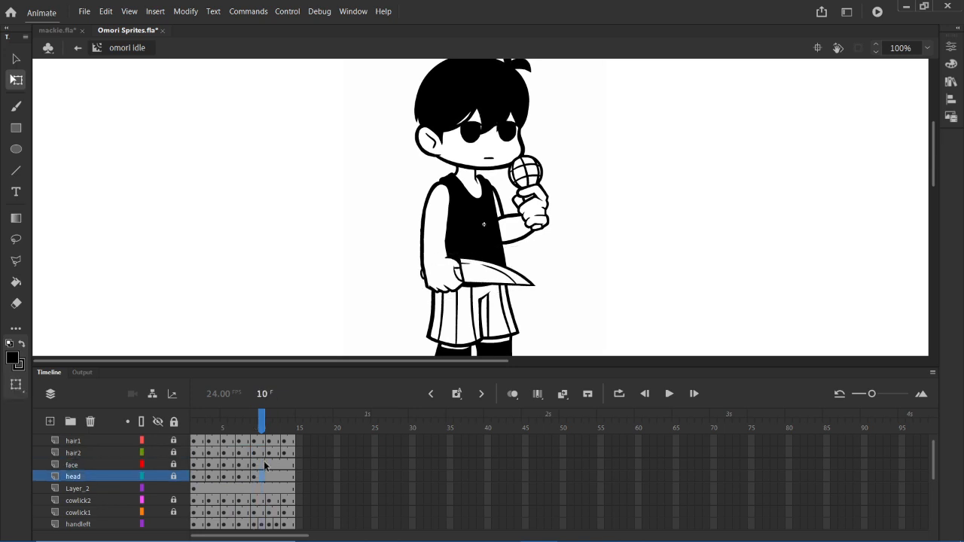
{"action": "left_click_drag", "start_coordinate": [271, 453], "coordinate": [286, 461]}
{"action": "left_click", "coordinate": [283, 486]}
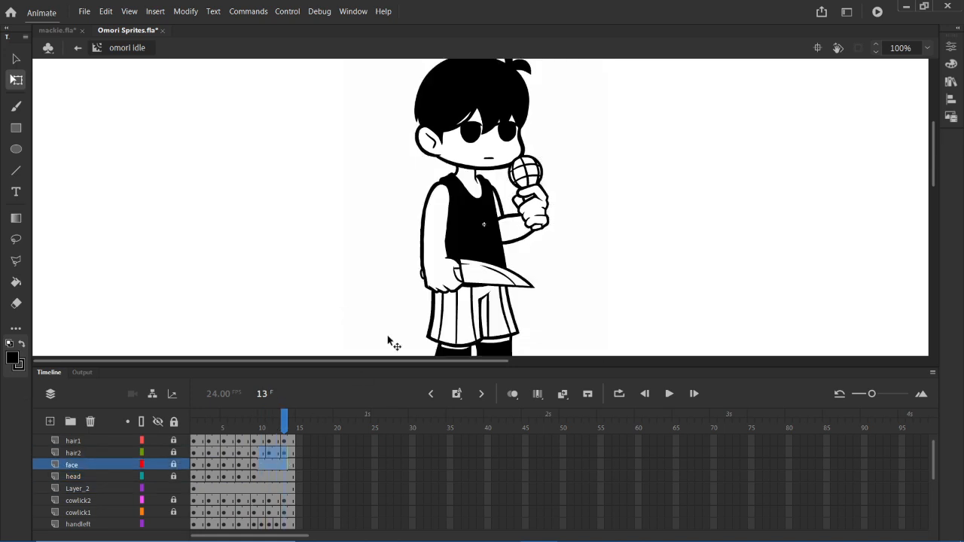
{"action": "left_click", "coordinate": [269, 453]}
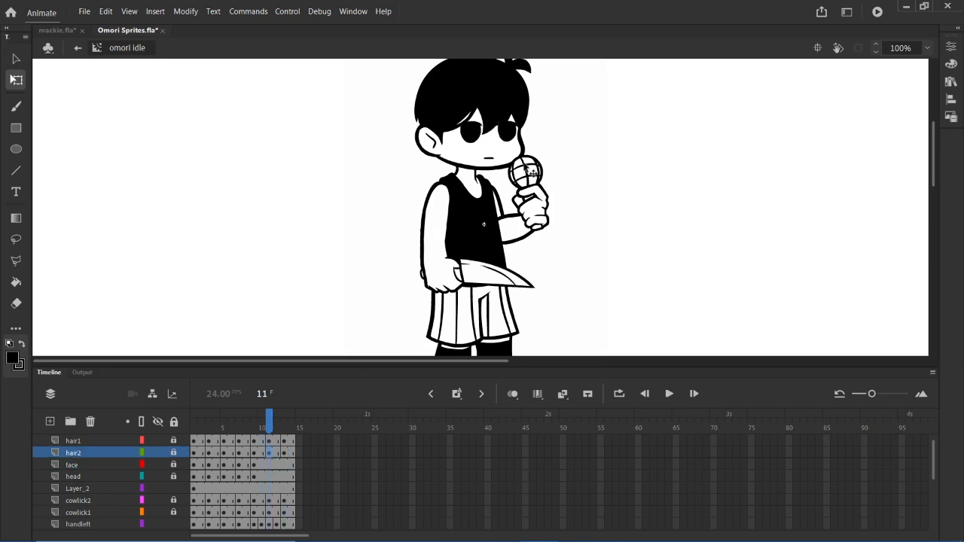
- Move back and forth frame by frame around frame 11 to examine the subtle motion ending the idle animation
{"action": "key", "text": "period"}
{"action": "key", "text": "period"}
{"action": "key", "text": "comma"}
{"action": "key", "text": "comma"}
{"action": "key", "text": "period"}
{"action": "key", "text": "period"}
{"action": "key", "text": "comma"}
{"action": "key", "text": "comma"}
{"action": "key", "text": "comma"}
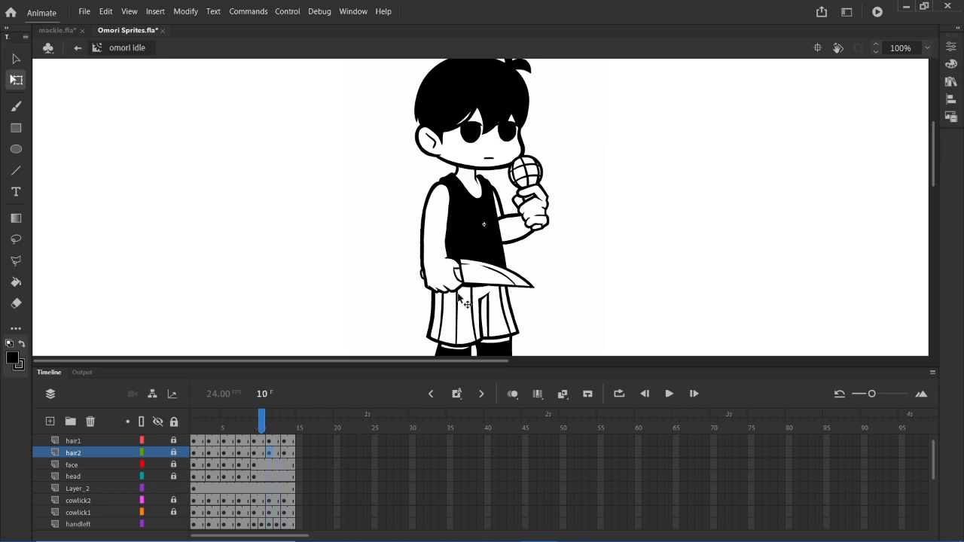
{"action": "key", "text": "period"}
{"action": "key", "text": "period"}
{"action": "key", "text": "period"}
{"action": "key", "text": "comma"}
{"action": "key", "text": "comma"}
{"action": "key", "text": "comma"}
{"action": "key", "text": "period"}
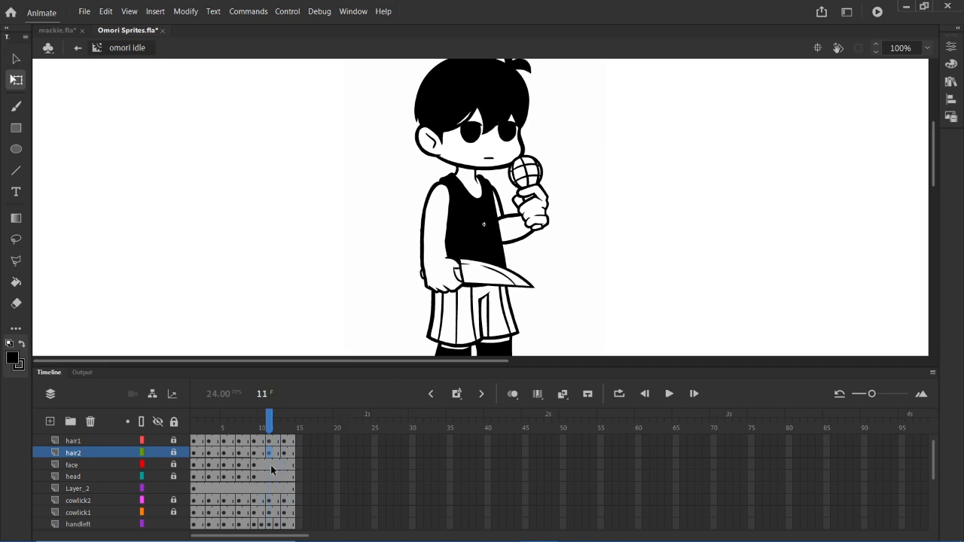
{"action": "key", "text": "period"}
{"action": "key", "text": "period"}
{"action": "key", "text": "period"}
{"action": "key", "text": "comma"}
{"action": "key", "text": "comma"}
{"action": "key", "text": "comma"}
{"action": "key", "text": "comma"}
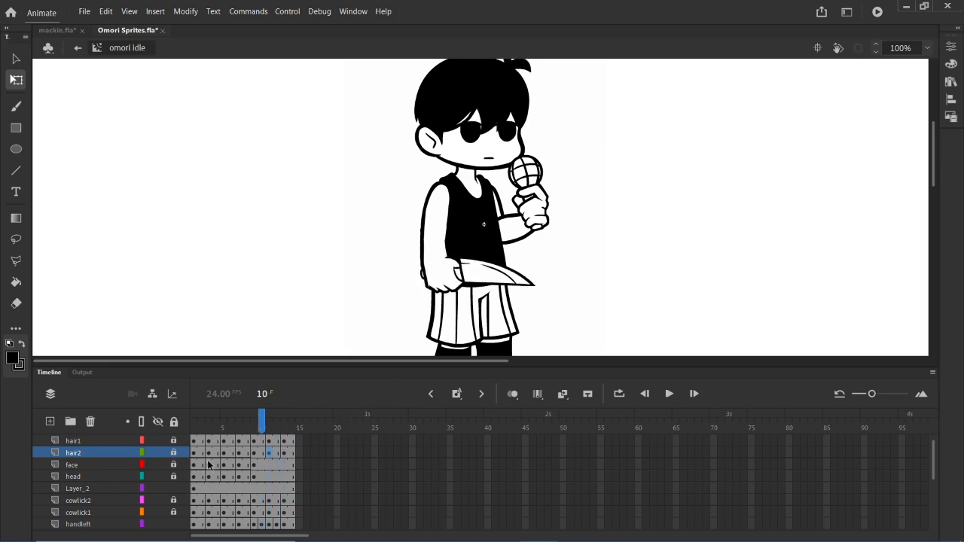
- Review the span of hair1 and hair2 keyframes from frame 1 to frame 9, ending at frame 14
{"action": "left_click_drag", "start_coordinate": [194, 444], "coordinate": [254, 454]}
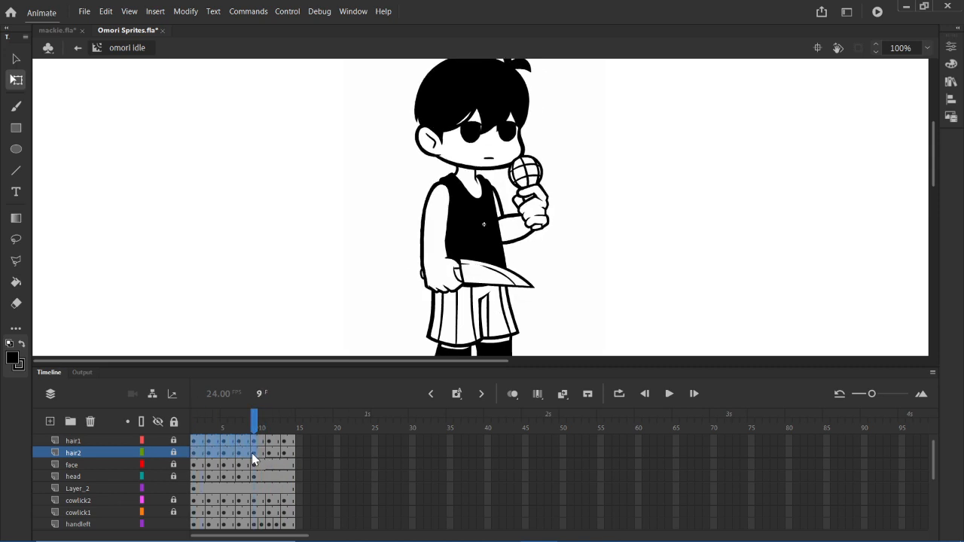
{"action": "left_click", "coordinate": [222, 465]}
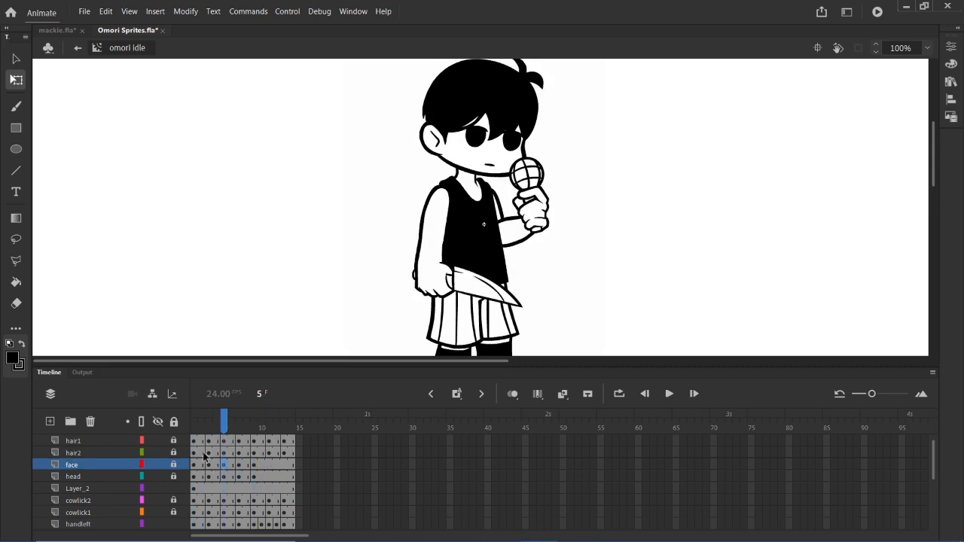
{"action": "left_click_drag", "start_coordinate": [196, 453], "coordinate": [259, 456]}
{"action": "left_click", "coordinate": [294, 474]}
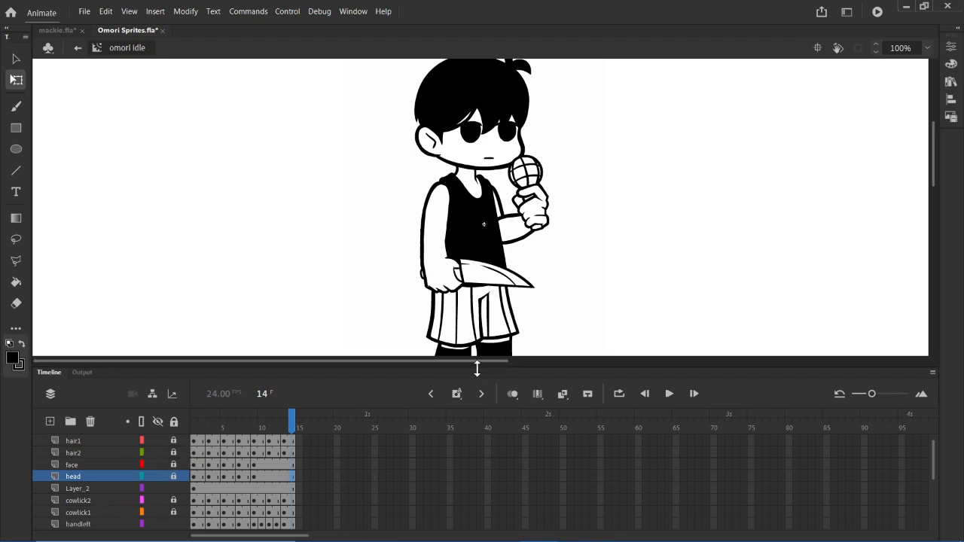
- Enlarge the timeline to show more layers and examine the hair1, hair2 and face keyframes between frames 2 and 11
{"action": "left_click_drag", "start_coordinate": [480, 368], "coordinate": [489, 308]}
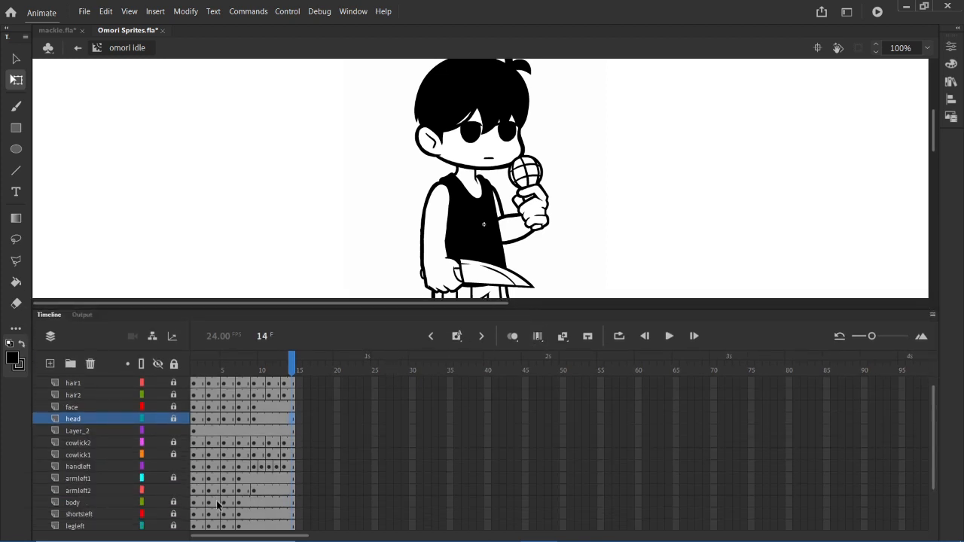
{"action": "left_click", "coordinate": [210, 385]}
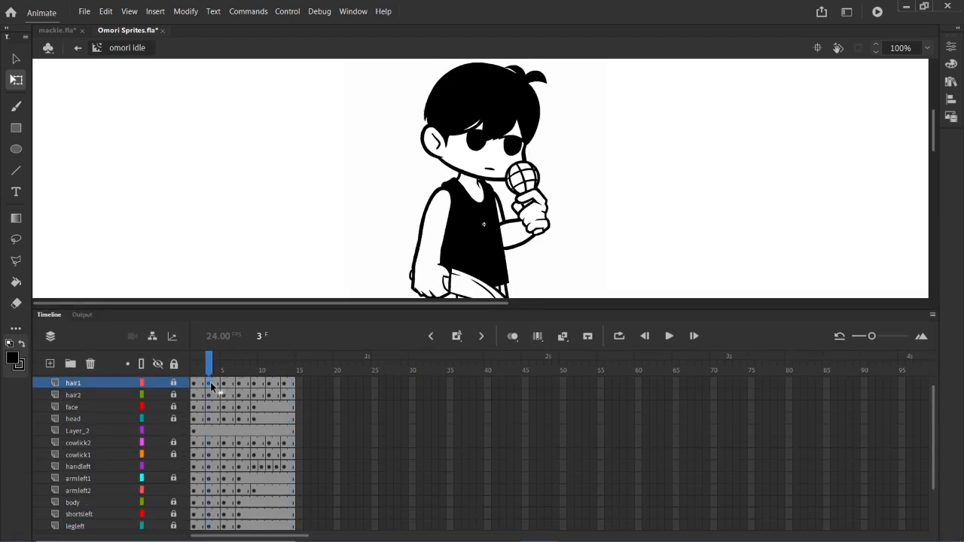
{"action": "left_click", "coordinate": [201, 385]}
{"action": "left_click", "coordinate": [222, 386]}
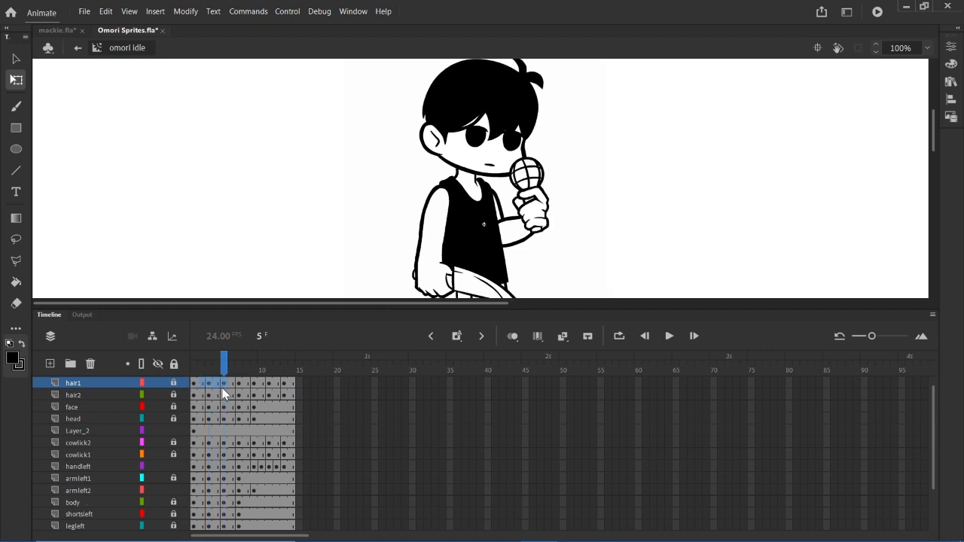
{"action": "left_click", "coordinate": [238, 393]}
{"action": "left_click", "coordinate": [267, 429]}
{"action": "left_click_drag", "start_coordinate": [210, 399], "coordinate": [267, 401]}
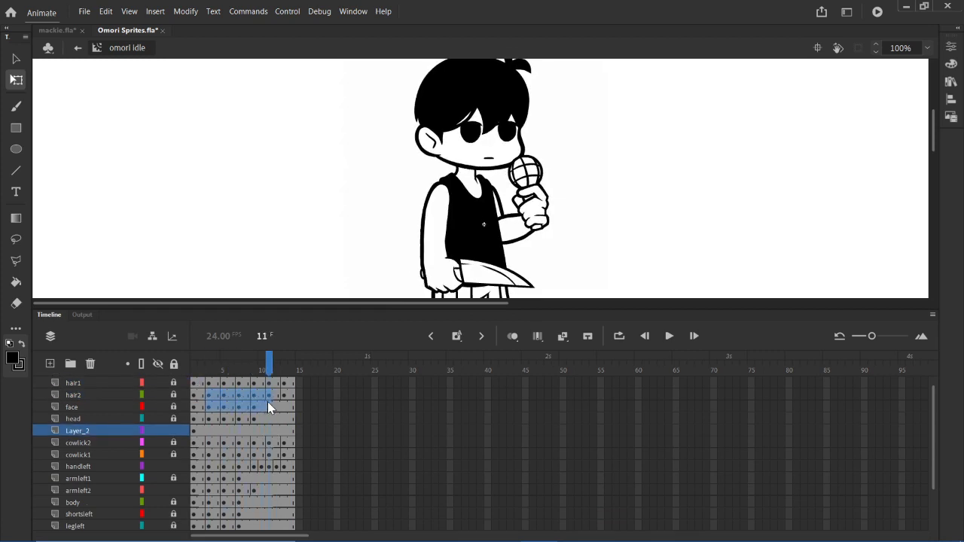
{"action": "left_click", "coordinate": [269, 430]}
- Return to the first frame and inspect the starting head pose and the hair layers' keyframes, leaving nothing selected
{"action": "left_click", "coordinate": [197, 400]}
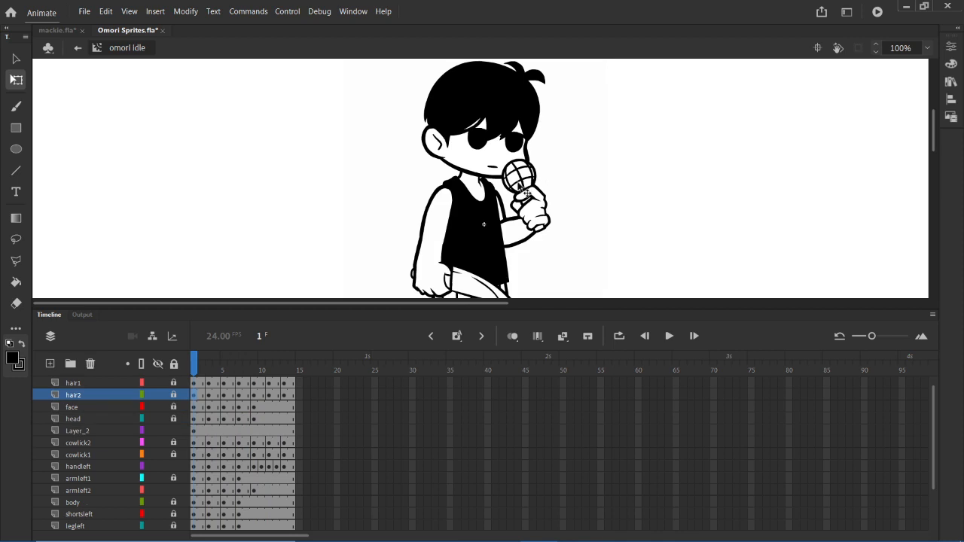
{"action": "left_click", "coordinate": [212, 393]}
{"action": "left_click_drag", "start_coordinate": [212, 393], "coordinate": [284, 387]}
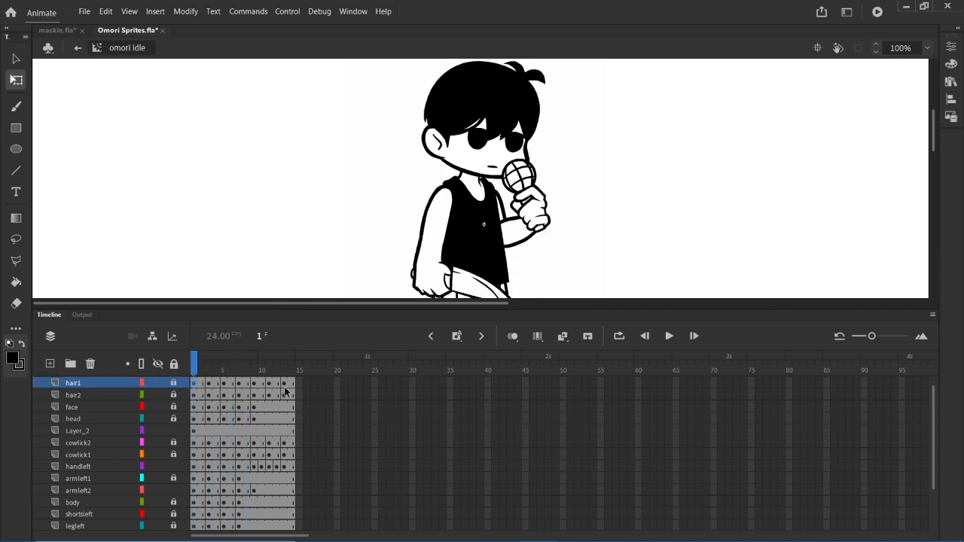
{"action": "left_click", "coordinate": [202, 395]}
{"action": "left_click", "coordinate": [195, 396]}
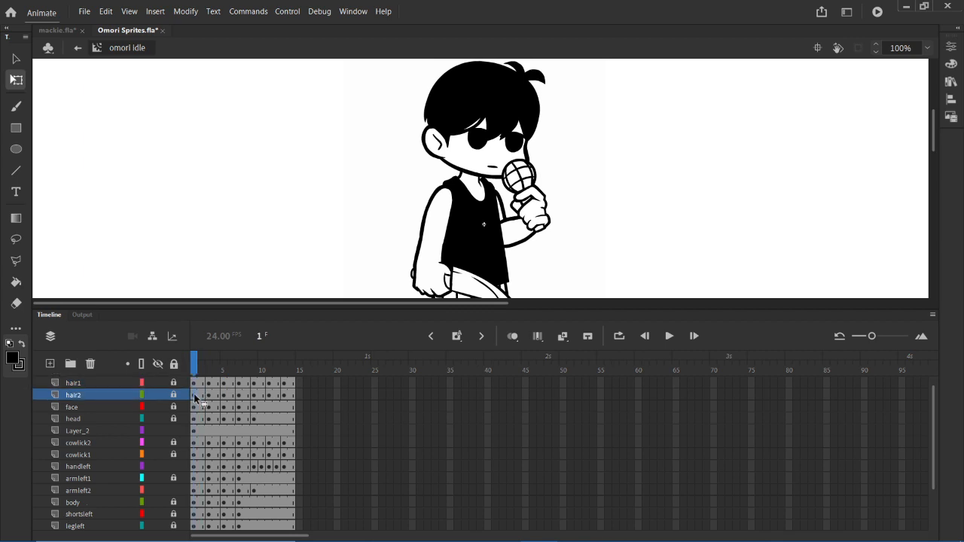
{"action": "left_click", "coordinate": [510, 113]}
{"action": "left_click", "coordinate": [758, 113]}
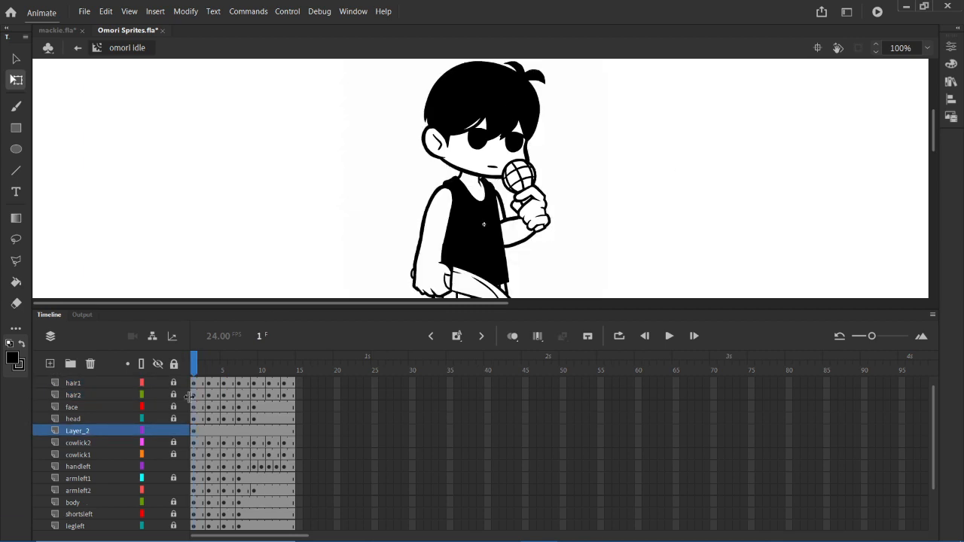
- Compare the starting pose at frame 1 with the final pose at frame 13 on the hair layers
{"action": "left_click", "coordinate": [196, 398]}
{"action": "left_click", "coordinate": [285, 385]}
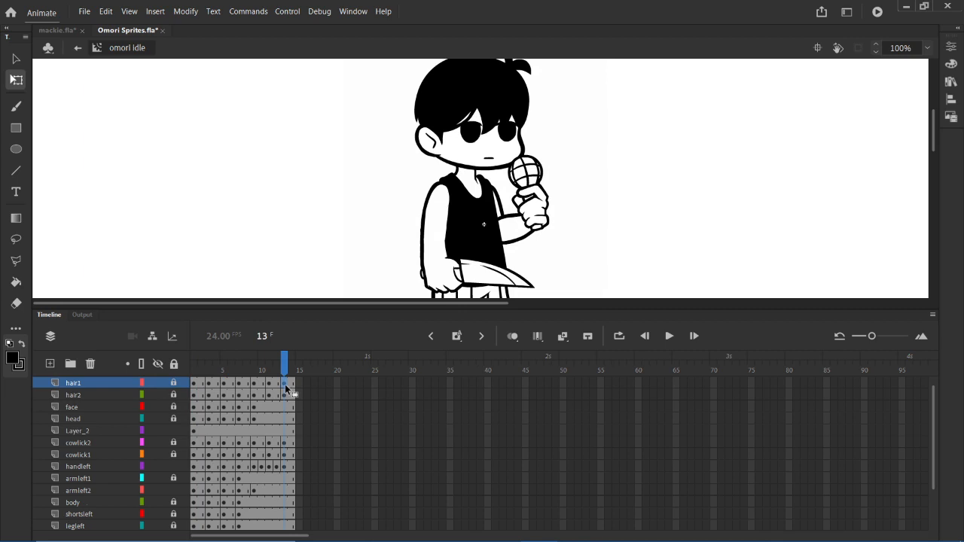
{"action": "left_click", "coordinate": [193, 395]}
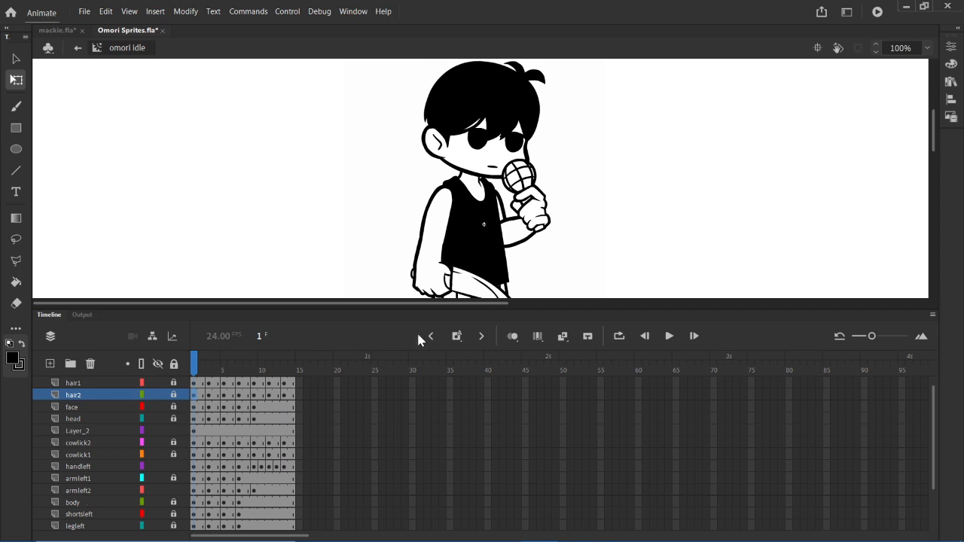
{"action": "left_click", "coordinate": [285, 394]}
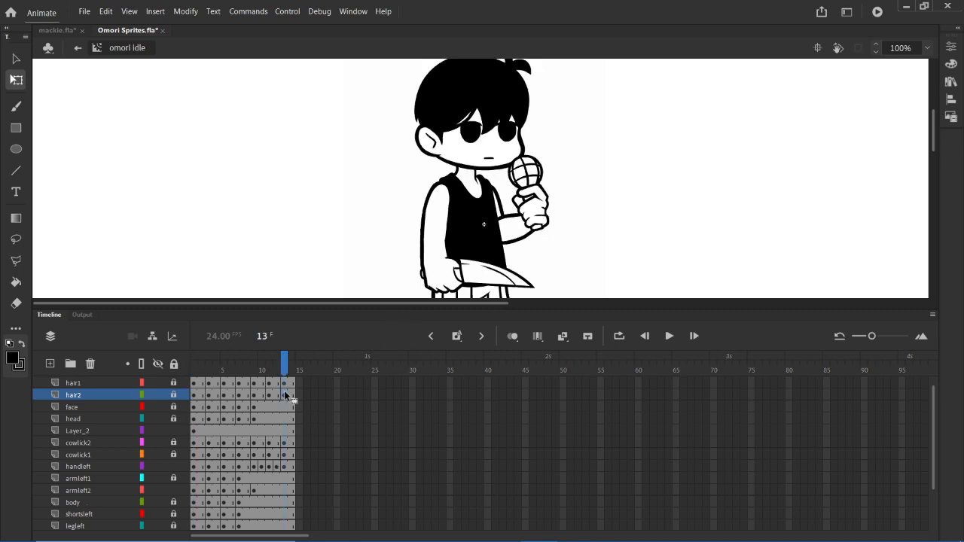
{"action": "left_click_drag", "start_coordinate": [194, 402], "coordinate": [276, 428]}
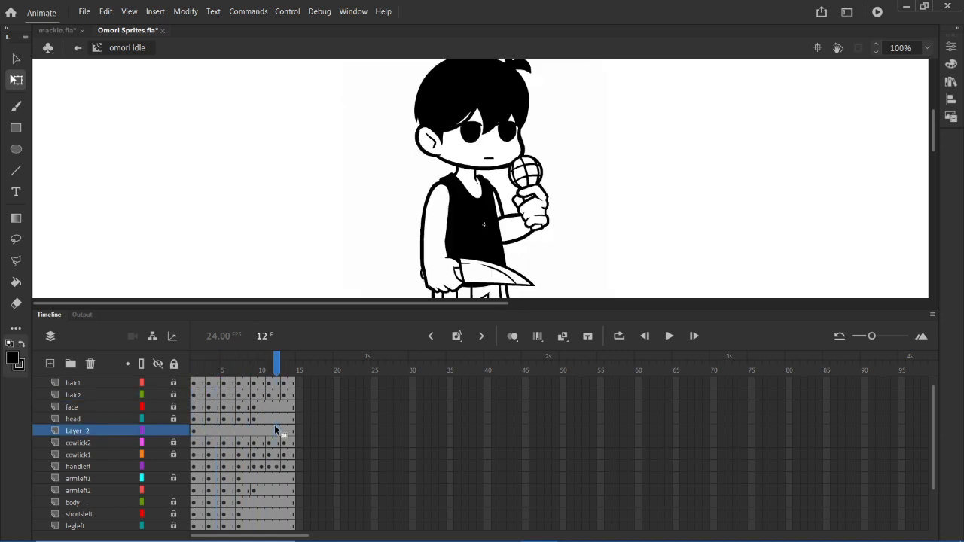
{"action": "left_click", "coordinate": [204, 395]}
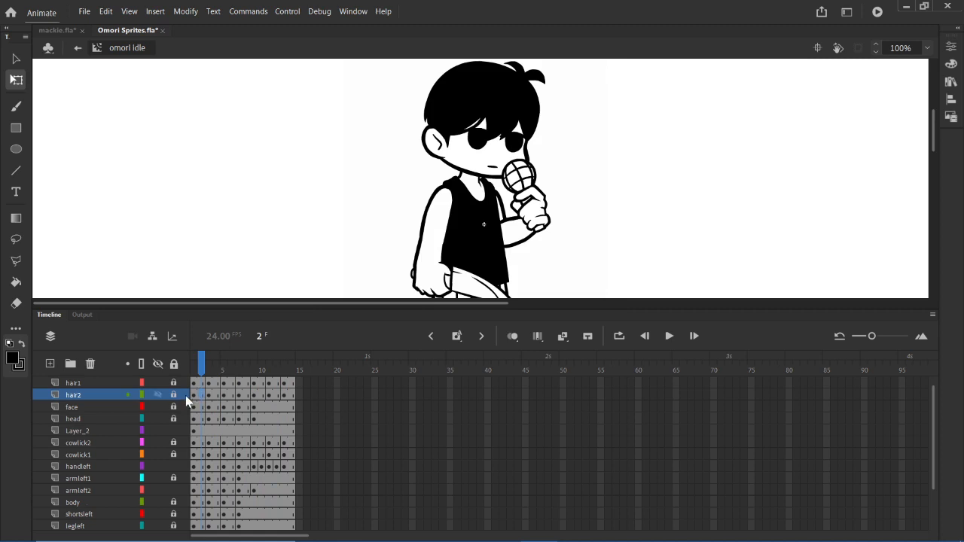
{"action": "left_click", "coordinate": [195, 396]}
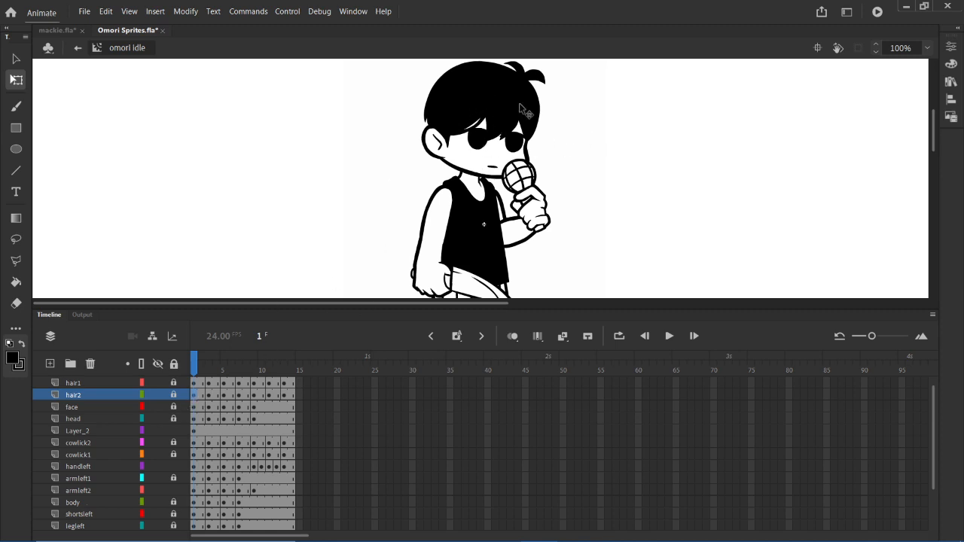
{"action": "left_click", "coordinate": [283, 398]}
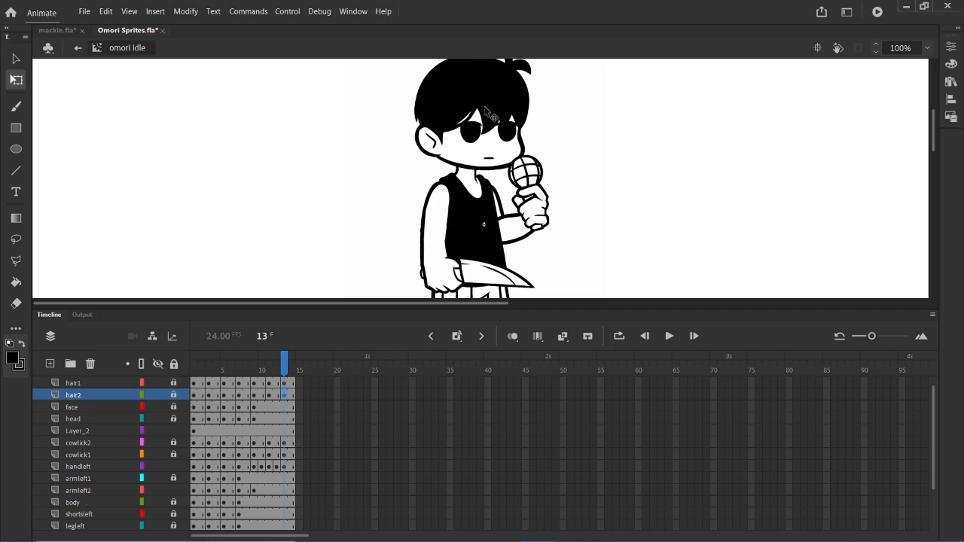
- Step through the hair2 keyframes at frames 1, 3, 5, 7, 9 and 11 to compare the head poses
{"action": "left_click", "coordinate": [196, 396]}
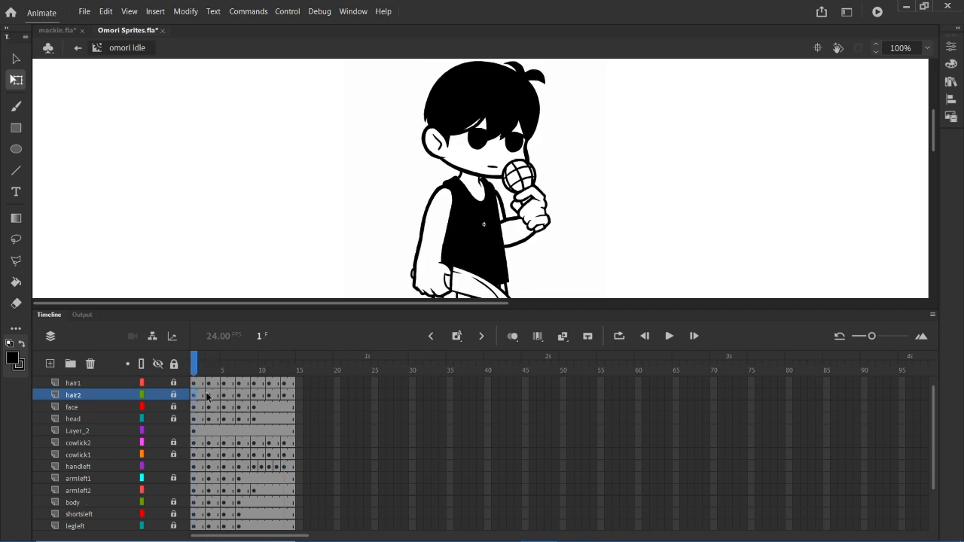
{"action": "left_click", "coordinate": [209, 396]}
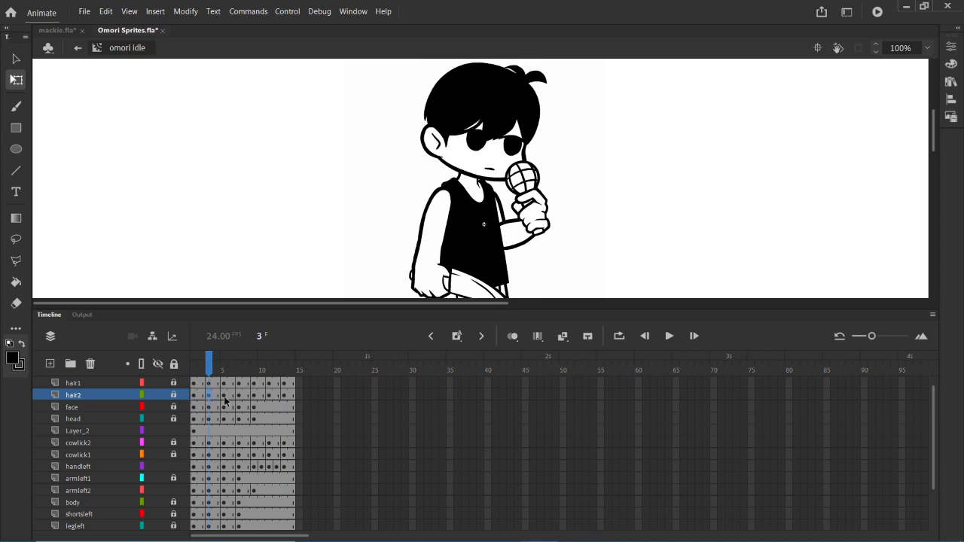
{"action": "left_click", "coordinate": [224, 400]}
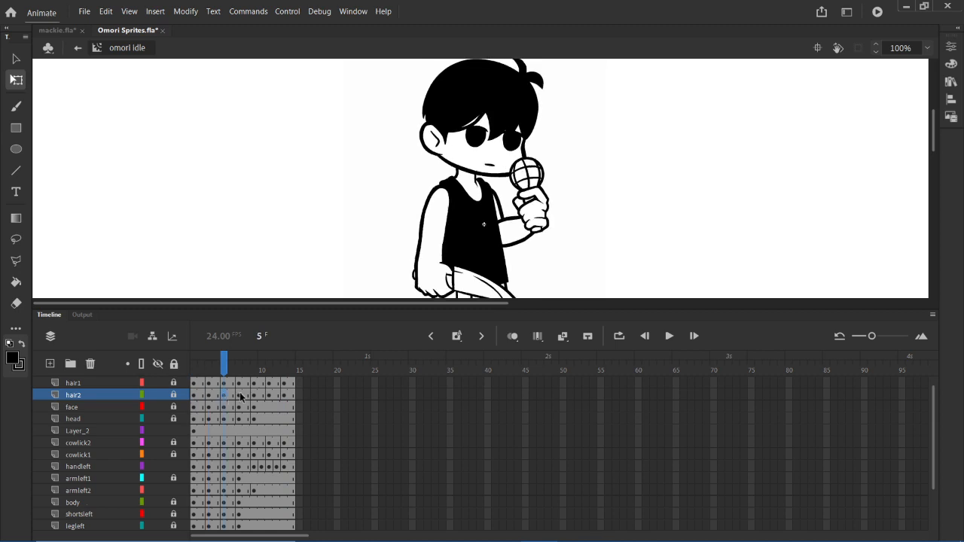
{"action": "left_click", "coordinate": [239, 397]}
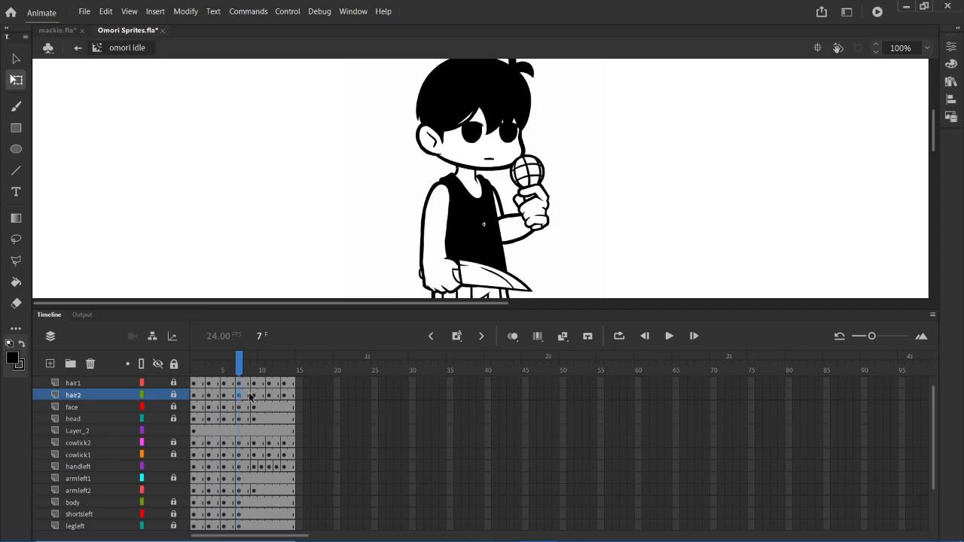
{"action": "left_click", "coordinate": [253, 396]}
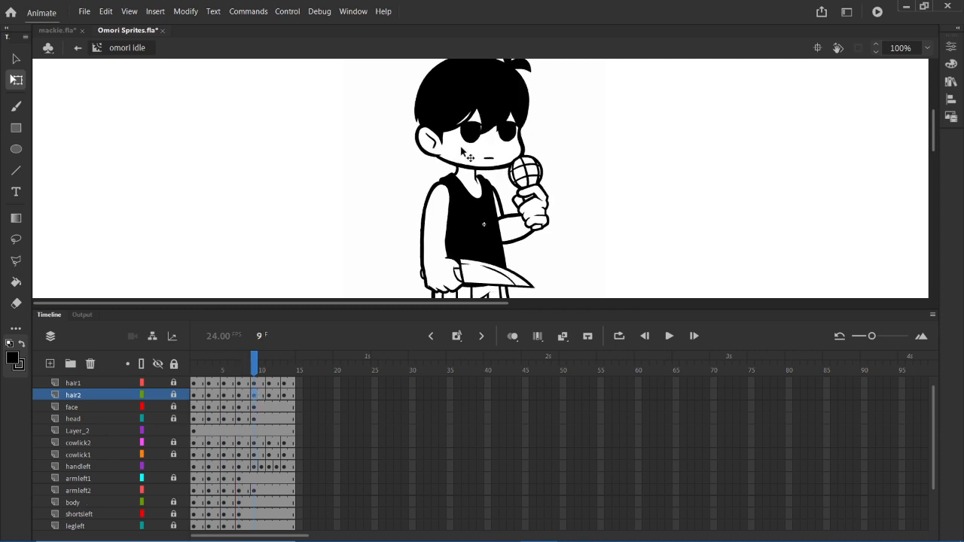
{"action": "left_click", "coordinate": [272, 396]}
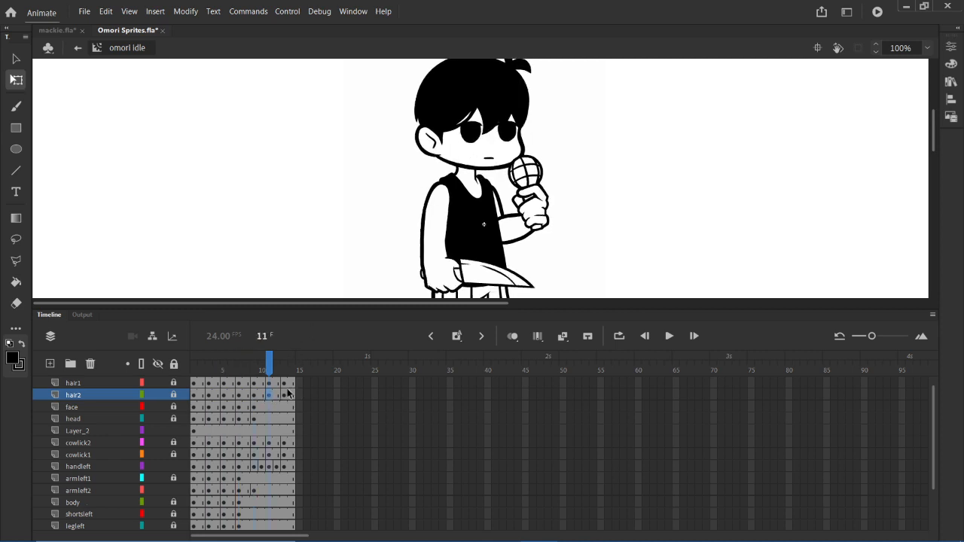
- Play the idle animation from the first frame and stop on the hair2 keyframe at frame 9
{"action": "left_click_drag", "start_coordinate": [286, 392], "coordinate": [217, 406]}
{"action": "left_click", "coordinate": [246, 417]}
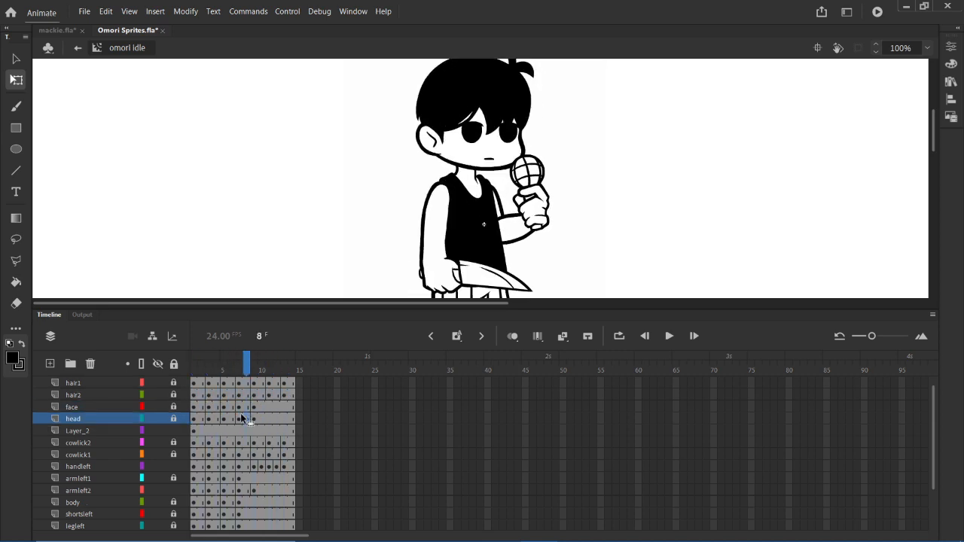
{"action": "left_click", "coordinate": [195, 398]}
{"action": "key", "text": "Return"}
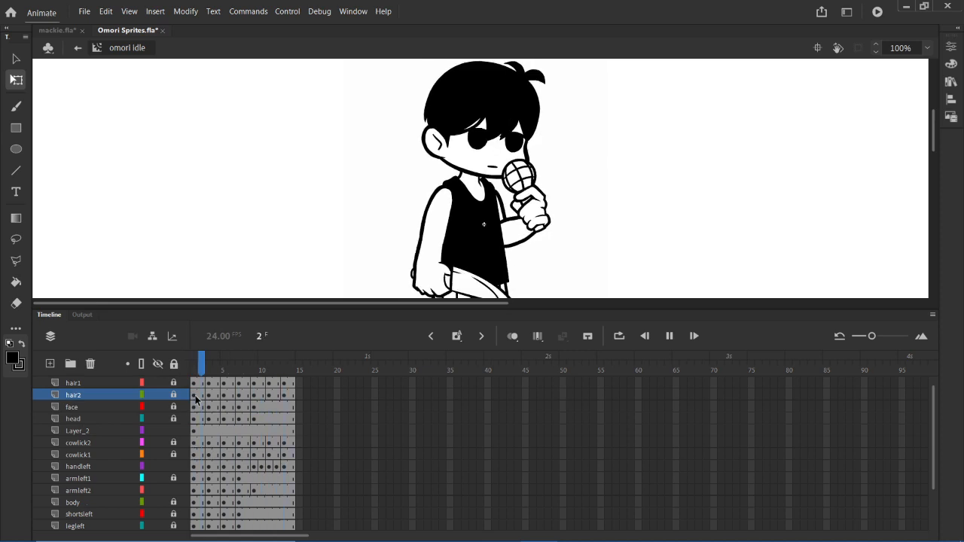
{"action": "left_click", "coordinate": [253, 399]}
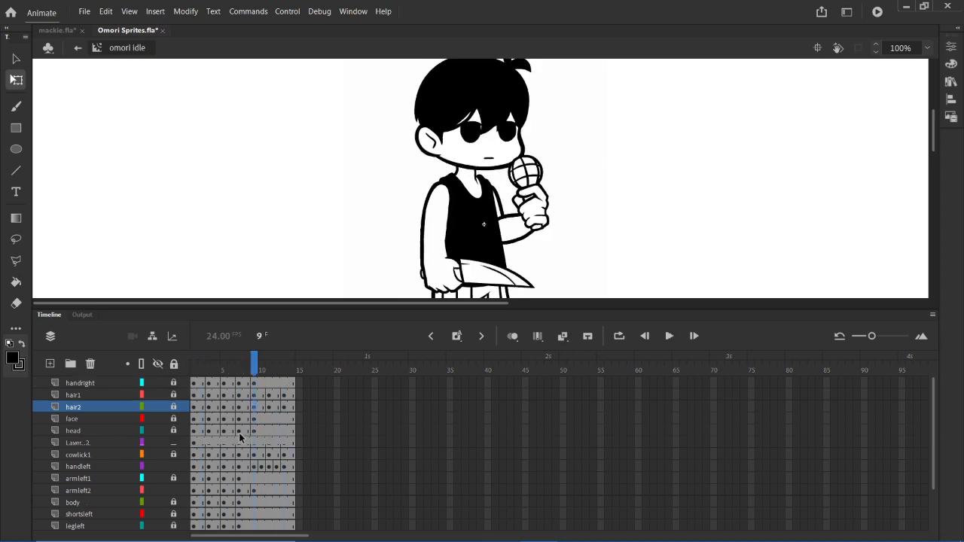
- Review the runs of keyframes on the hair1 and hair2 layers against the face layer, and unlock both hair layers
{"action": "left_click_drag", "start_coordinate": [211, 399], "coordinate": [286, 403]}
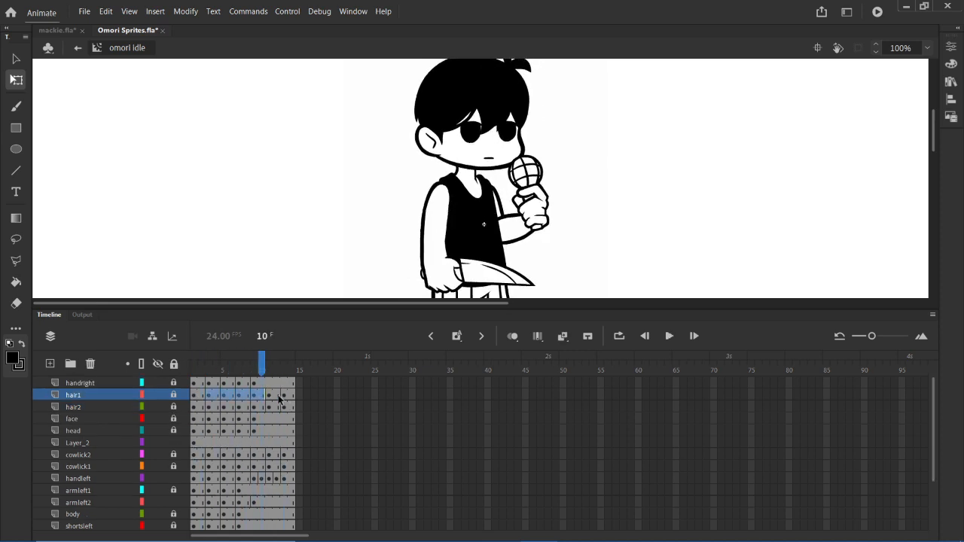
{"action": "left_click", "coordinate": [278, 397]}
{"action": "left_click_drag", "start_coordinate": [215, 405], "coordinate": [249, 420]}
{"action": "left_click", "coordinate": [283, 420]}
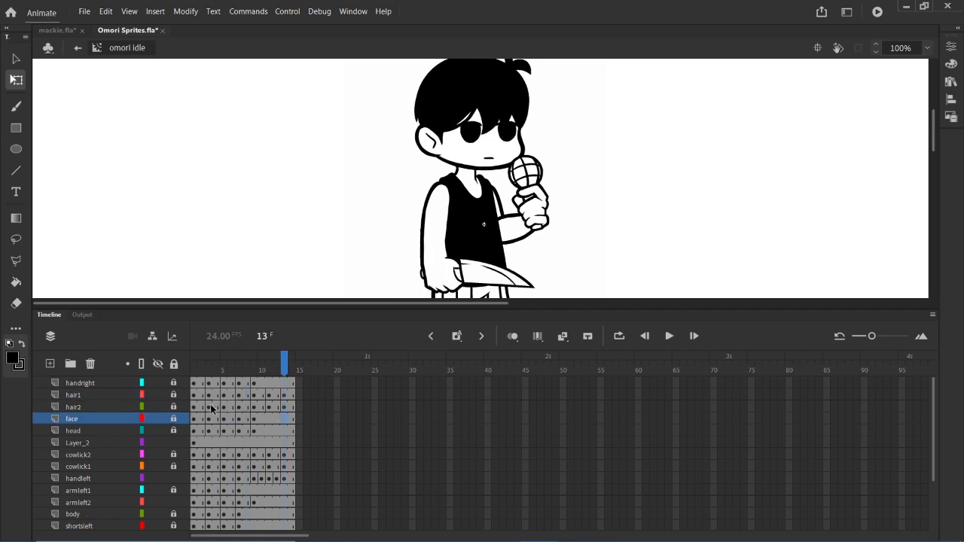
{"action": "left_click_drag", "start_coordinate": [194, 395], "coordinate": [276, 399]}
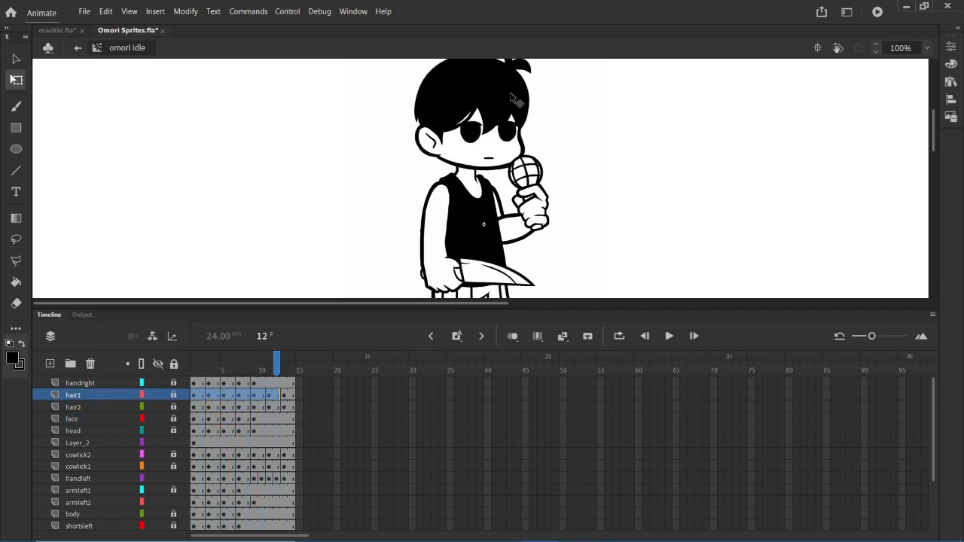
{"action": "left_click", "coordinate": [240, 419]}
{"action": "left_click_drag", "start_coordinate": [200, 398], "coordinate": [287, 407]}
{"action": "left_click", "coordinate": [277, 431]}
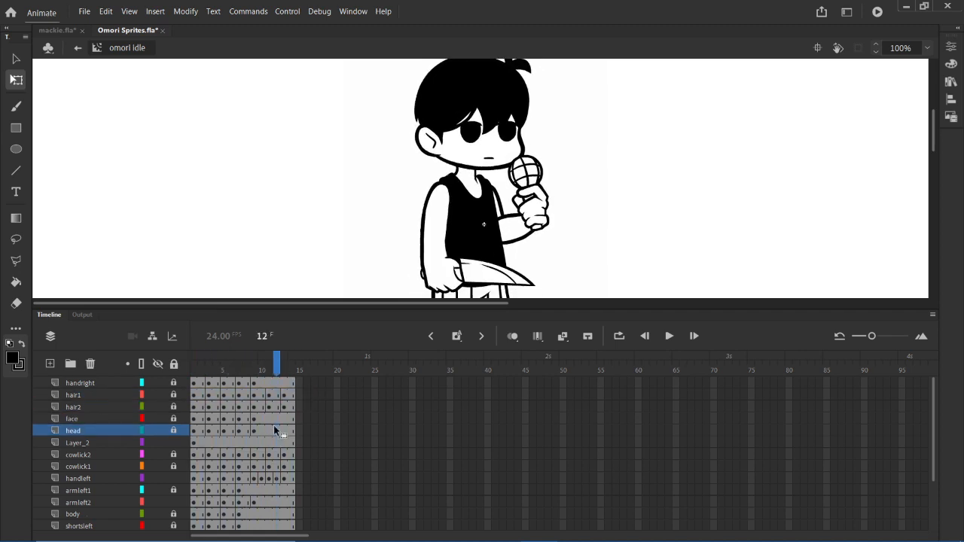
- Try tilting the hair1 fringe piece slightly at frame 1 and undo the change
{"action": "left_click", "coordinate": [198, 397]}
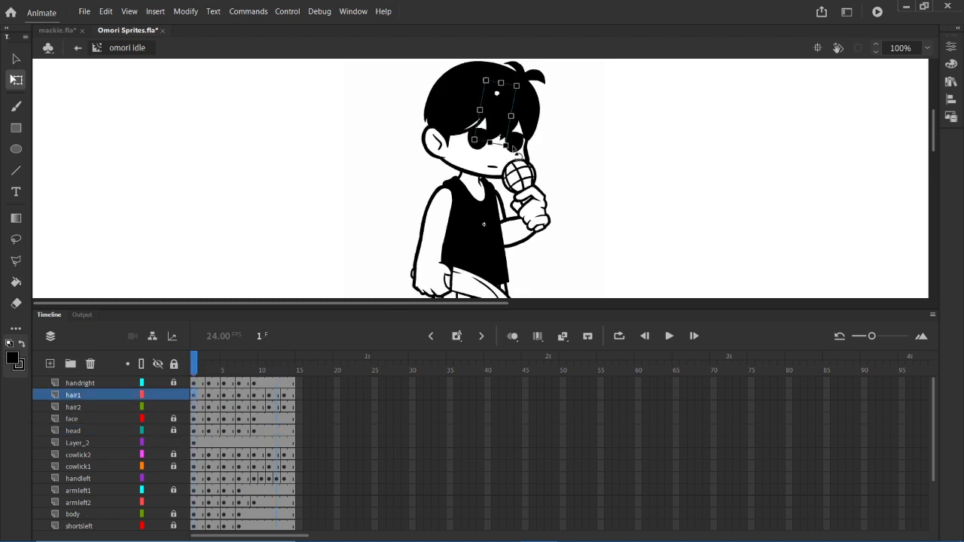
{"action": "left_click_drag", "start_coordinate": [513, 148], "coordinate": [508, 152]}
{"action": "key", "text": "ctrl+z"}
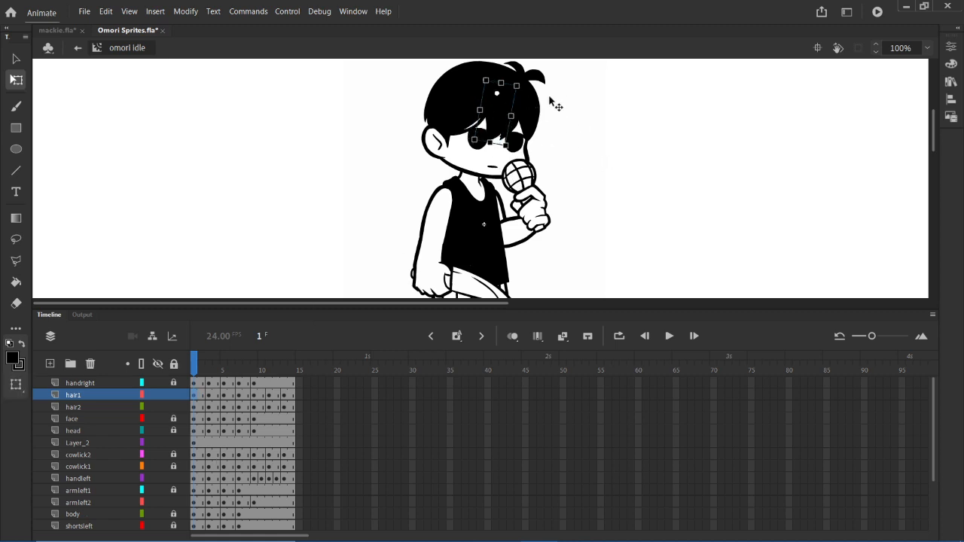
- Step through the fringe's changing tilt on the hair1 layer from frame 3 to frame 13
{"action": "left_click", "coordinate": [210, 395]}
{"action": "left_click", "coordinate": [225, 396]}
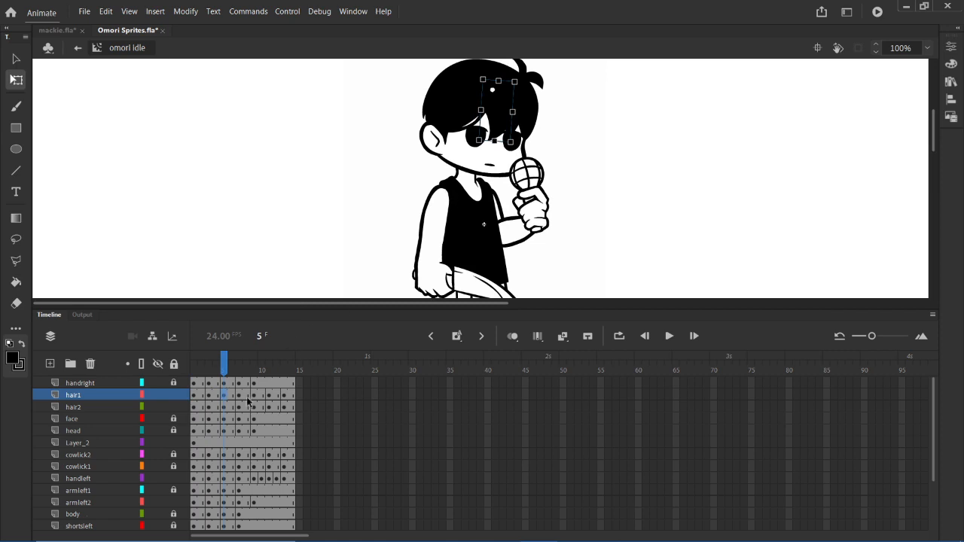
{"action": "left_click", "coordinate": [243, 397]}
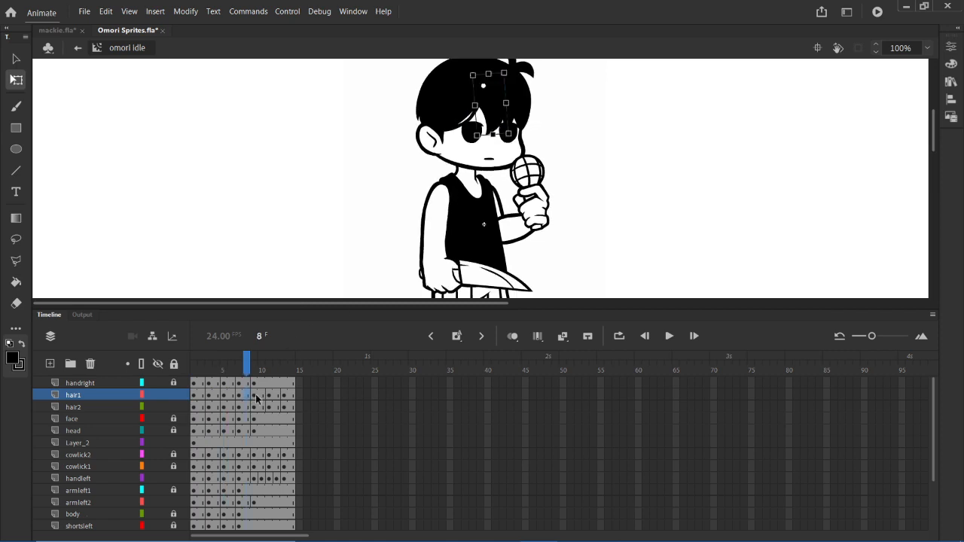
{"action": "mouse_move", "coordinate": [267, 396]}
{"action": "left_mouse_down"}
{"action": "mouse_move", "coordinate": [287, 397]}
{"action": "mouse_move", "coordinate": [264, 412]}
{"action": "left_mouse_up"}
{"action": "left_click", "coordinate": [270, 407]}
{"action": "left_click", "coordinate": [283, 398]}
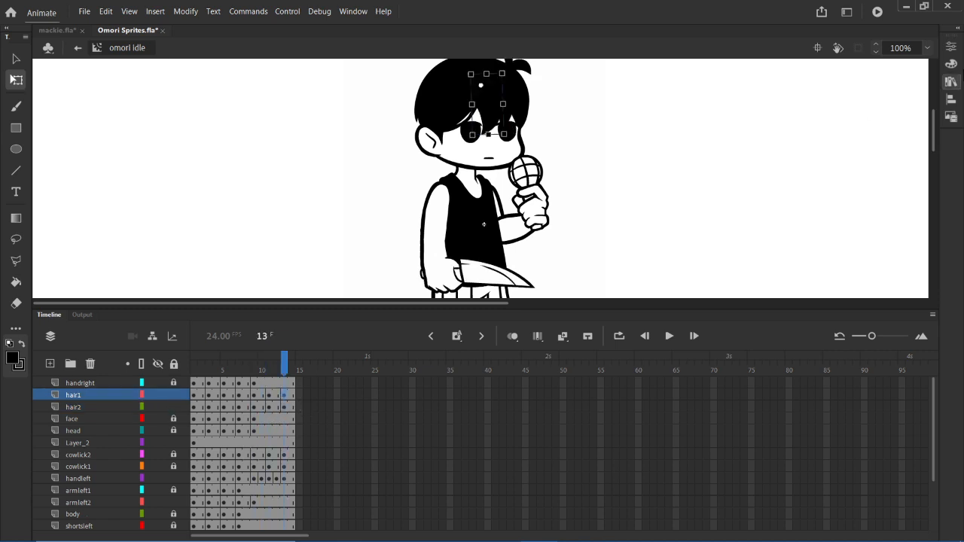
- Find Symbol 2 in the document's library, open it for editing, and close the library
{"action": "left_click", "coordinate": [952, 100]}
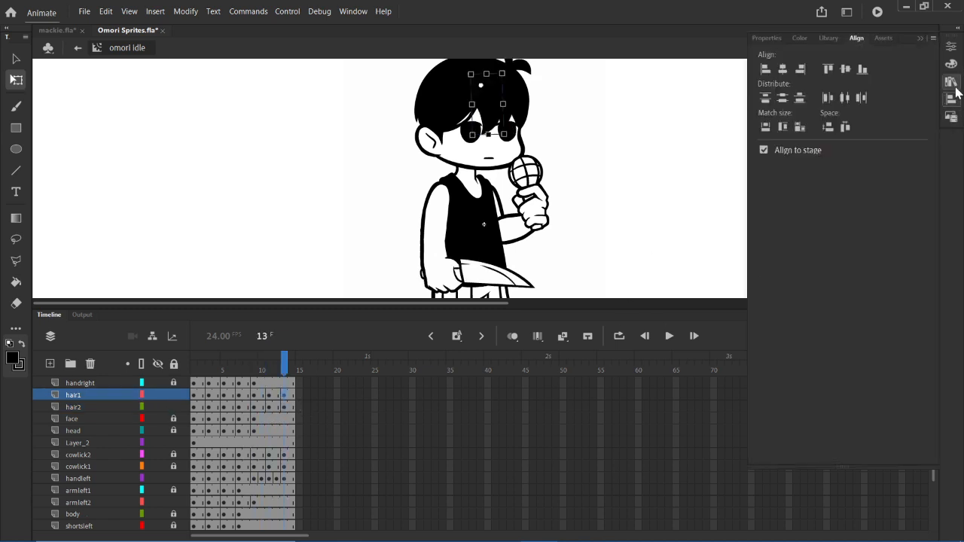
{"action": "left_click", "coordinate": [952, 85]}
{"action": "left_click", "coordinate": [952, 84]}
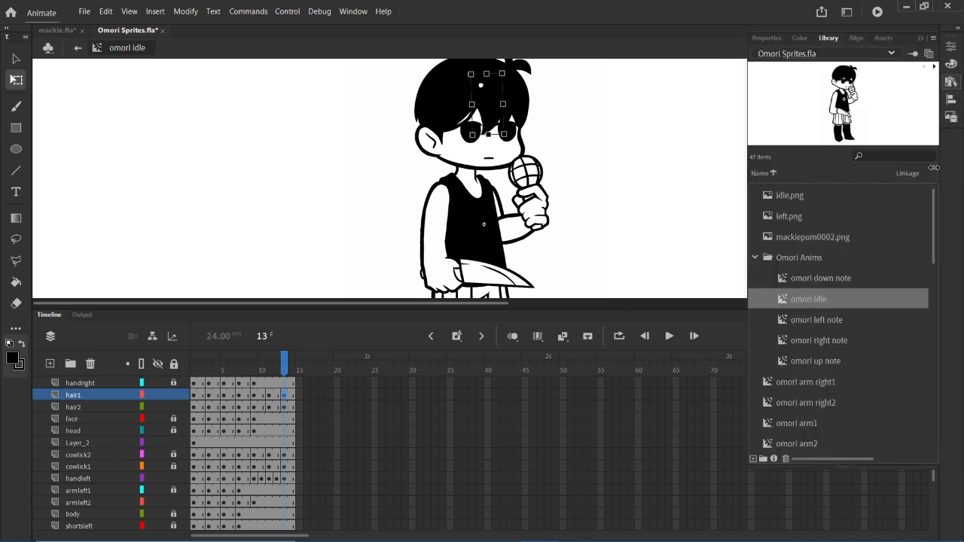
{"action": "left_click", "coordinate": [830, 341]}
{"action": "left_click", "coordinate": [816, 381]}
{"action": "scroll", "coordinate": [820, 406], "scroll_direction": "down", "scroll_amount": 8}
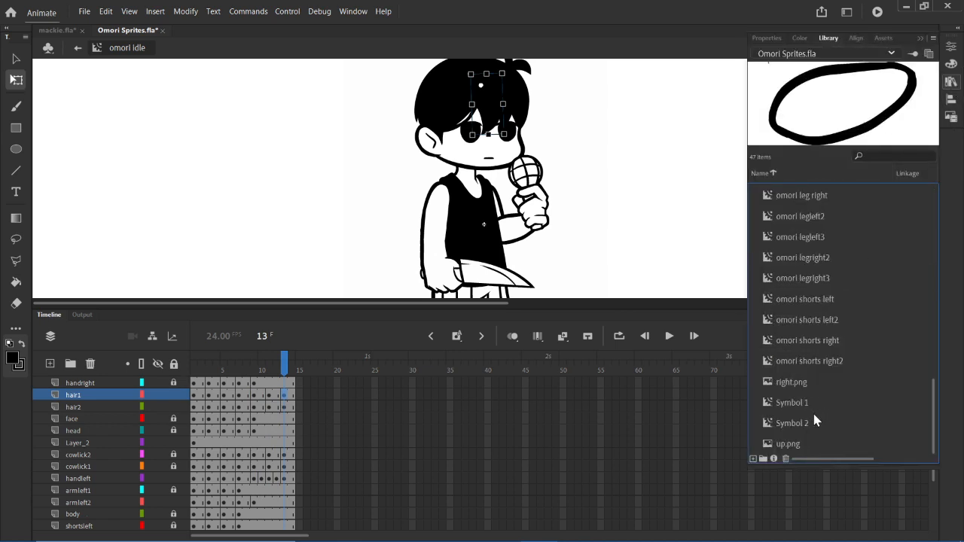
{"action": "left_click", "coordinate": [814, 416]}
{"action": "double_click", "coordinate": [842, 110]}
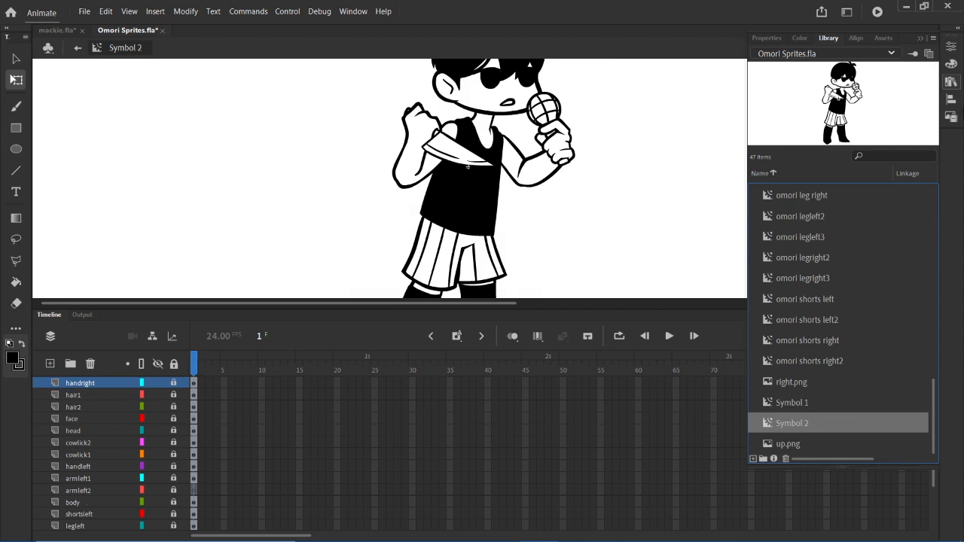
{"action": "left_click", "coordinate": [952, 86]}
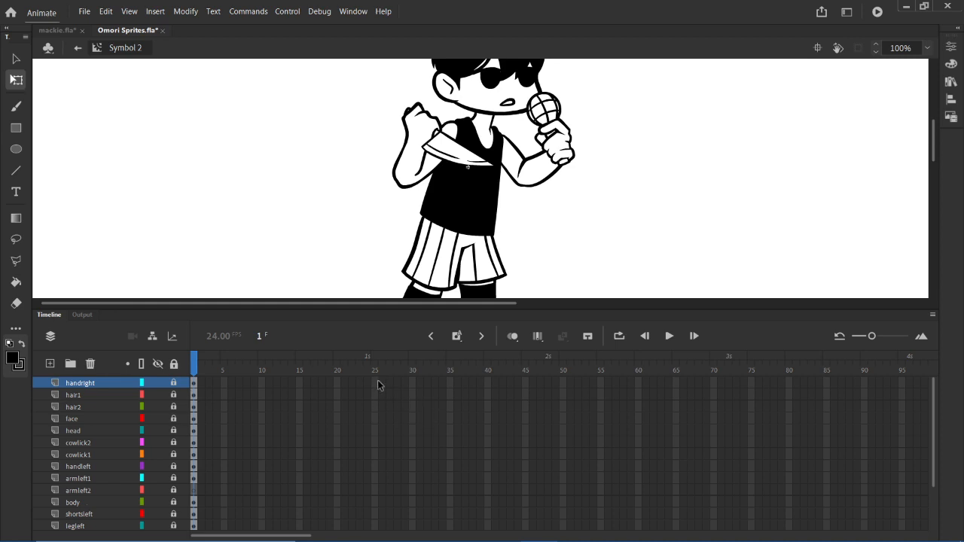
- Extend all layers of Symbol 2, from handright to armright1, by inserting frames up to frame 25
{"action": "left_click_drag", "start_coordinate": [374, 382], "coordinate": [377, 520]}
{"action": "right_click", "coordinate": [376, 444]}
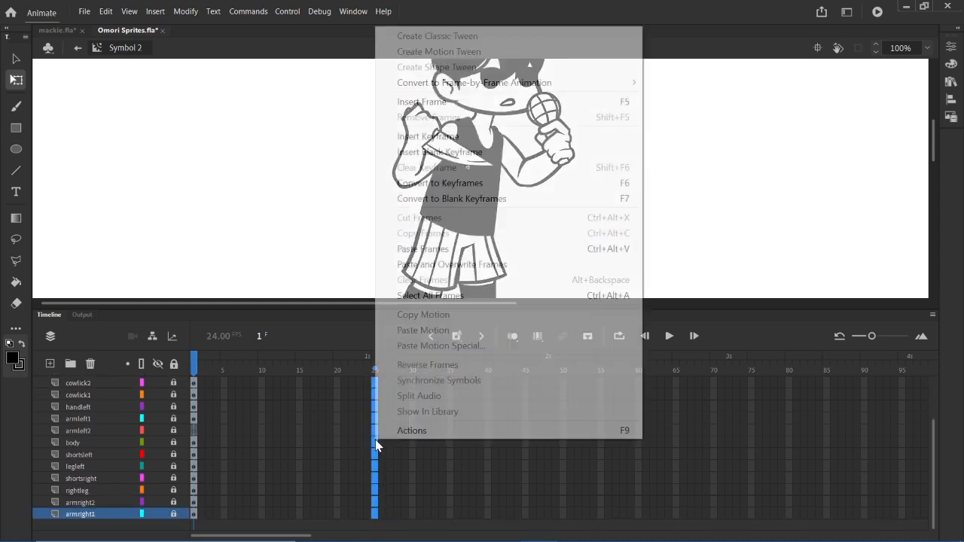
{"action": "left_click", "coordinate": [440, 101]}
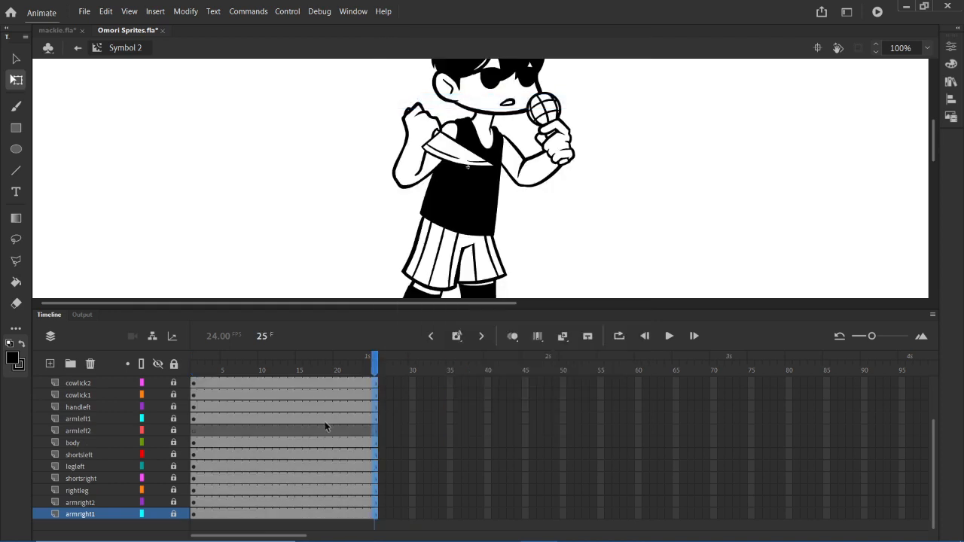
- Look over the extended frames on the handright, hair and face layers, and return to frame 1 of handright
{"action": "left_click", "coordinate": [277, 418]}
{"action": "left_click_drag", "start_coordinate": [337, 397], "coordinate": [368, 410]}
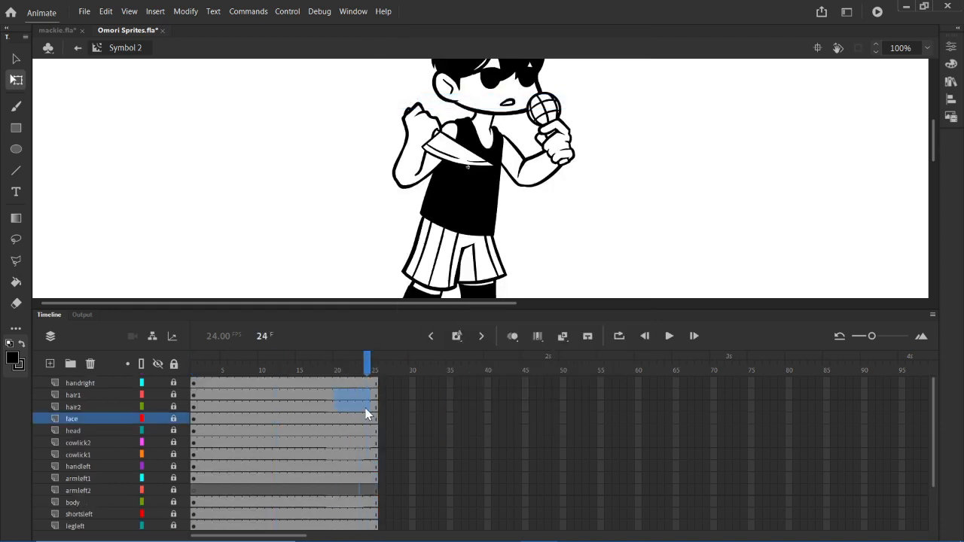
{"action": "left_click", "coordinate": [300, 419]}
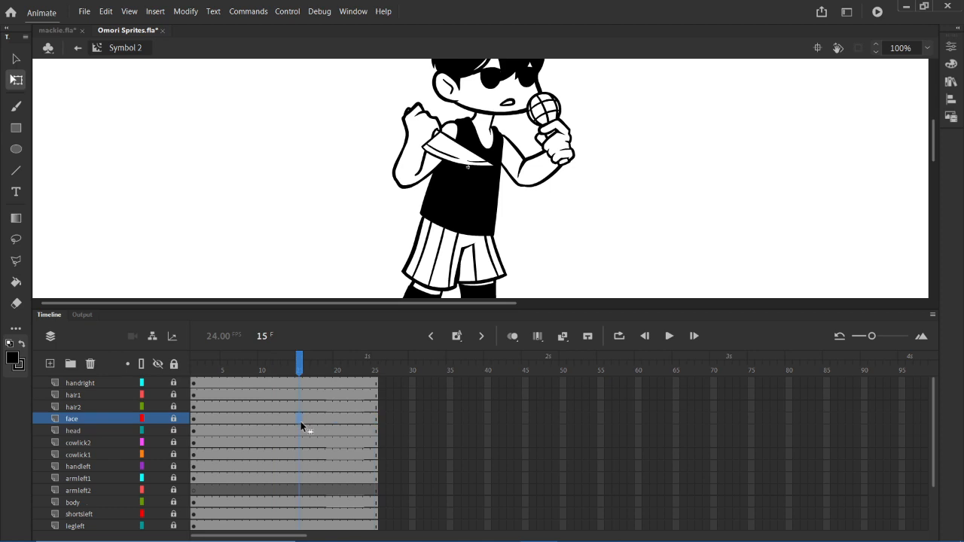
{"action": "left_click", "coordinate": [377, 391]}
{"action": "left_click", "coordinate": [346, 394]}
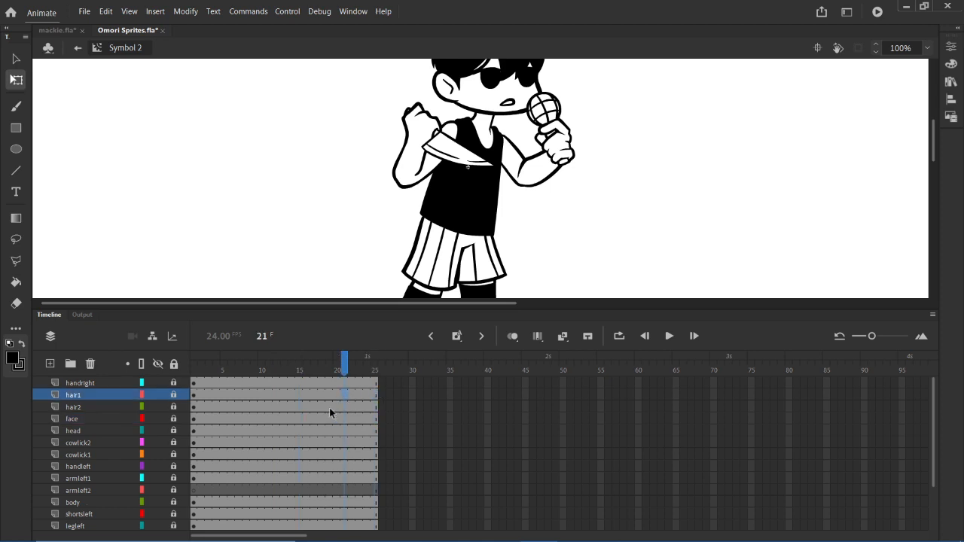
{"action": "left_click", "coordinate": [207, 384]}
{"action": "left_click", "coordinate": [231, 382]}
{"action": "left_click", "coordinate": [195, 383]}
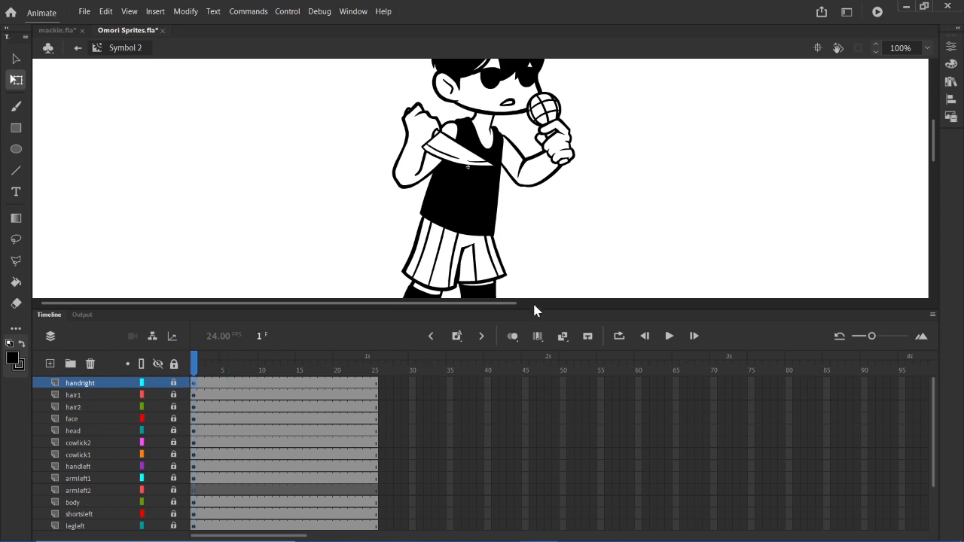
- Shrink the timeline to enlarge the stage, inspect the character's pose at frame 3, and return to frame 1 of handright
{"action": "left_click_drag", "start_coordinate": [534, 308], "coordinate": [529, 376]}
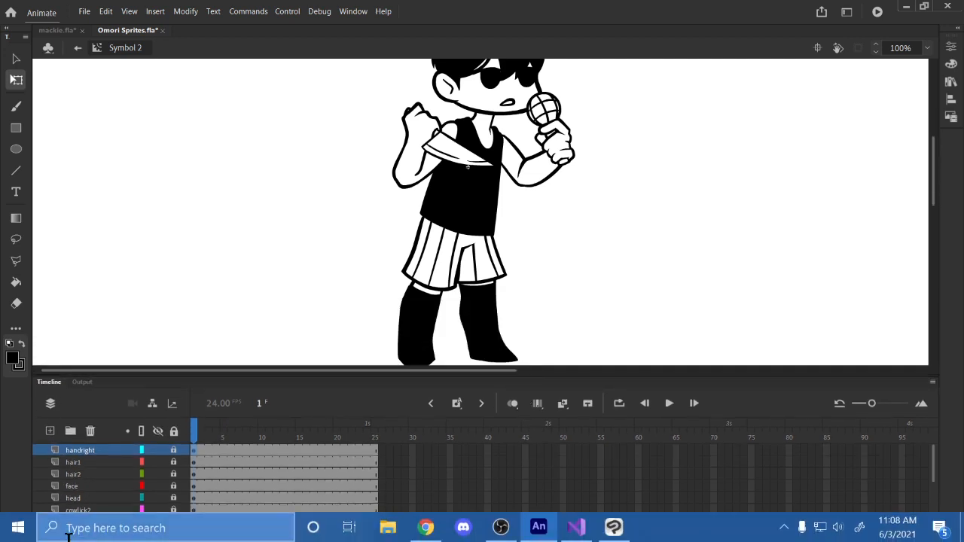
{"action": "key", "text": "period"}
{"action": "key", "text": "period"}
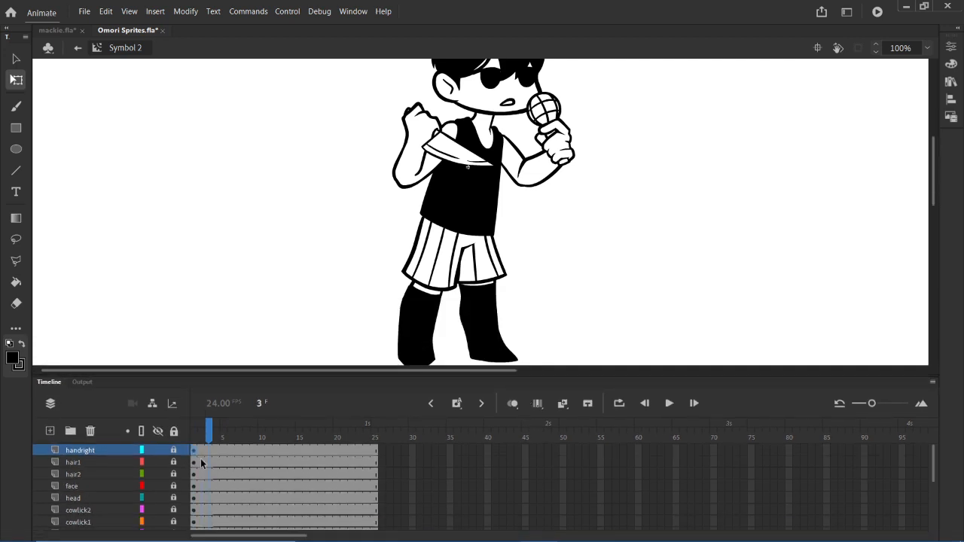
{"action": "scroll", "coordinate": [491, 184], "scroll_direction": "up", "scroll_amount": 4}
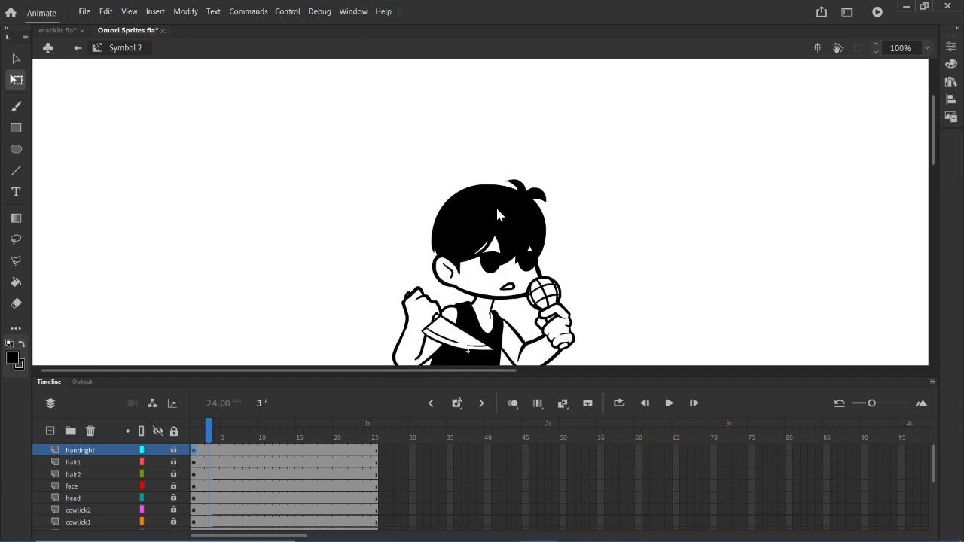
{"action": "scroll", "coordinate": [497, 211], "scroll_direction": "down", "scroll_amount": 5}
{"action": "scroll", "coordinate": [500, 215], "scroll_direction": "up", "scroll_amount": 4}
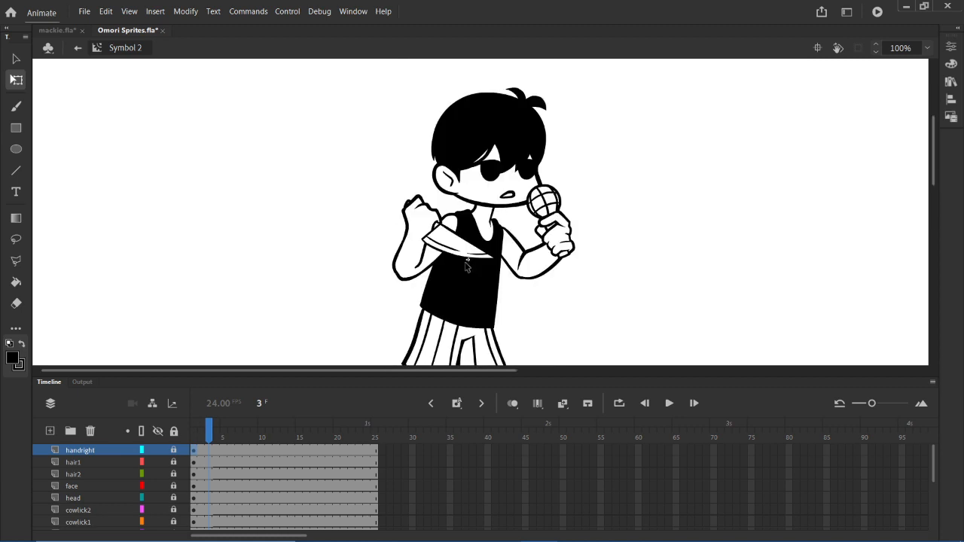
{"action": "left_click", "coordinate": [199, 454]}
{"action": "left_click", "coordinate": [194, 454]}
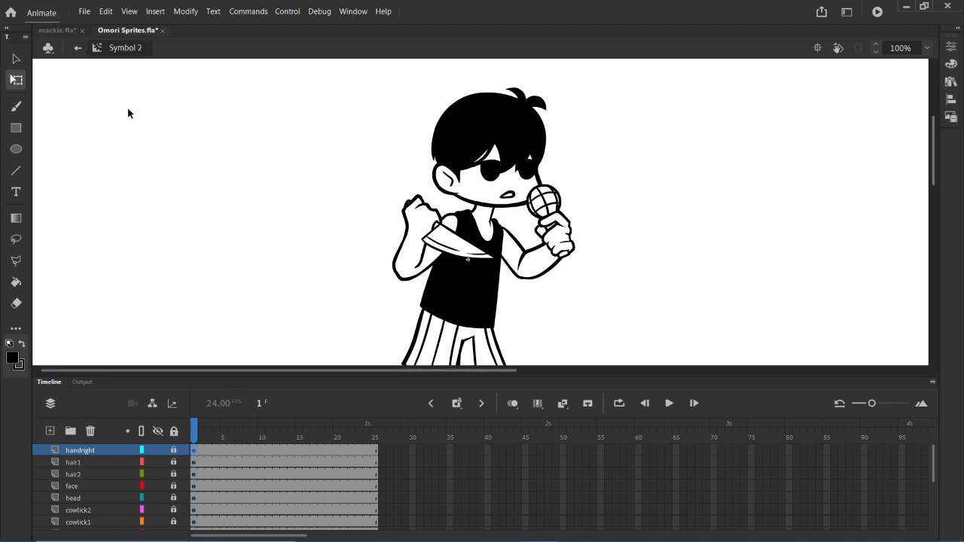
- Switch to Clip Studio Paint to view the omori pose sketches
{"action": "left_click", "coordinate": [614, 527]}
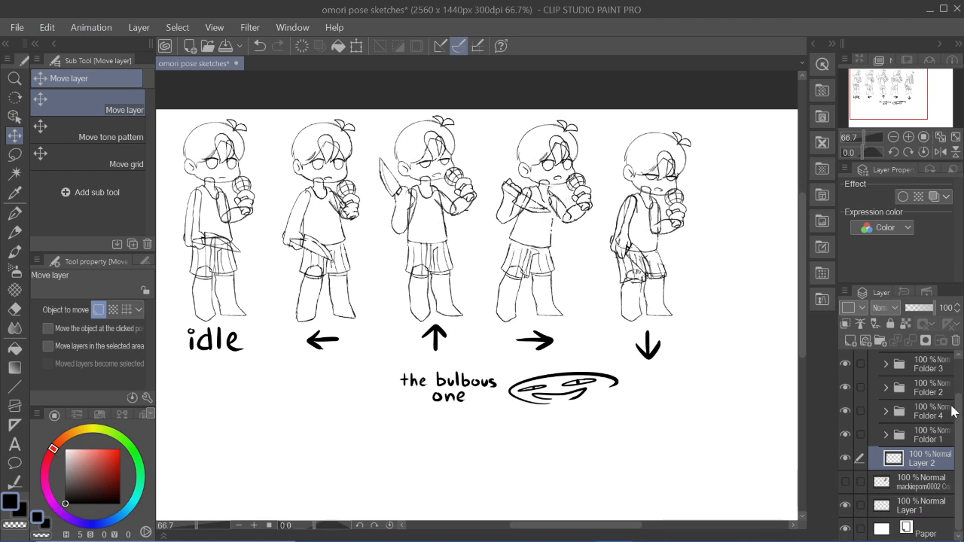
- Try marking the right-arrow pose with red G-pen strokes and a vertical line in front of it, and undo them
{"action": "left_click_drag", "start_coordinate": [101, 454], "coordinate": [136, 399]}
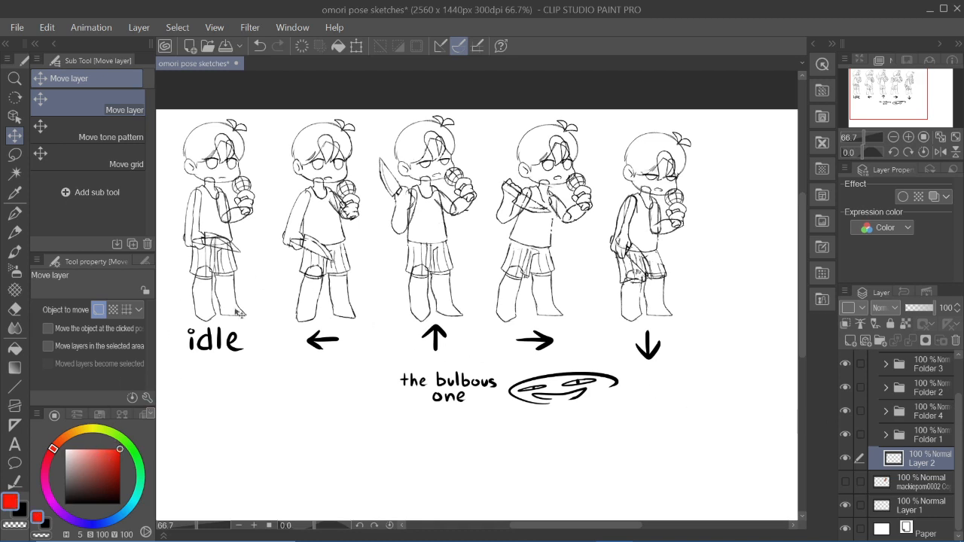
{"action": "key", "text": "p"}
{"action": "left_click_drag", "start_coordinate": [518, 126], "coordinate": [598, 120]}
{"action": "mouse_move", "coordinate": [585, 113]}
{"action": "left_mouse_down"}
{"action": "mouse_move", "coordinate": [598, 121]}
{"action": "mouse_move", "coordinate": [569, 141]}
{"action": "left_mouse_up"}
{"action": "key", "text": "ctrl+z"}
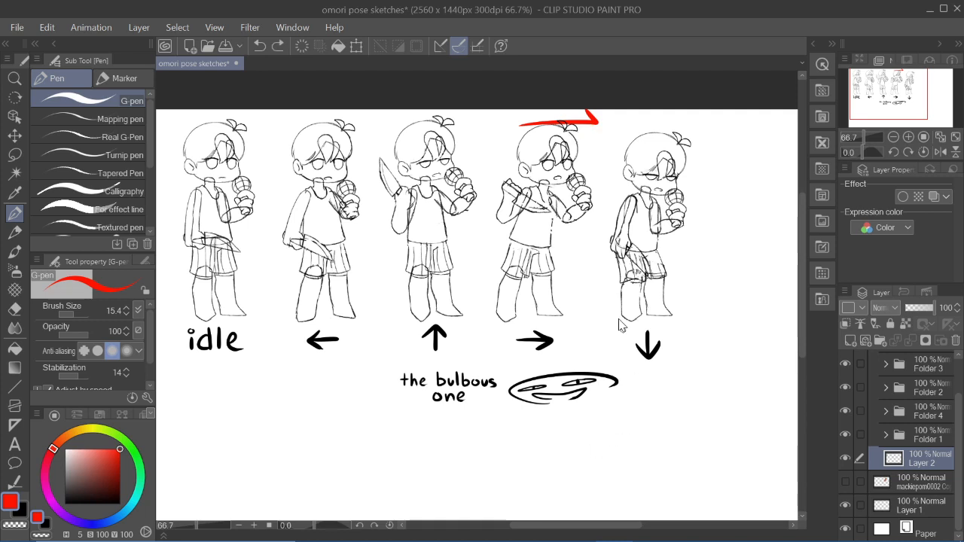
{"action": "key", "text": "ctrl+z"}
{"action": "key", "text": "ctrl+z"}
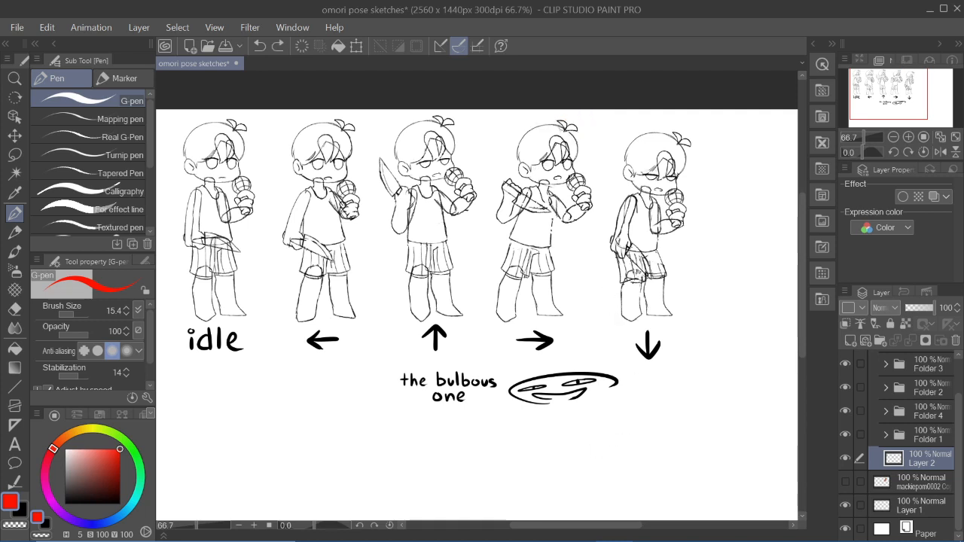
{"action": "left_click_drag", "start_coordinate": [600, 120], "coordinate": [591, 318]}
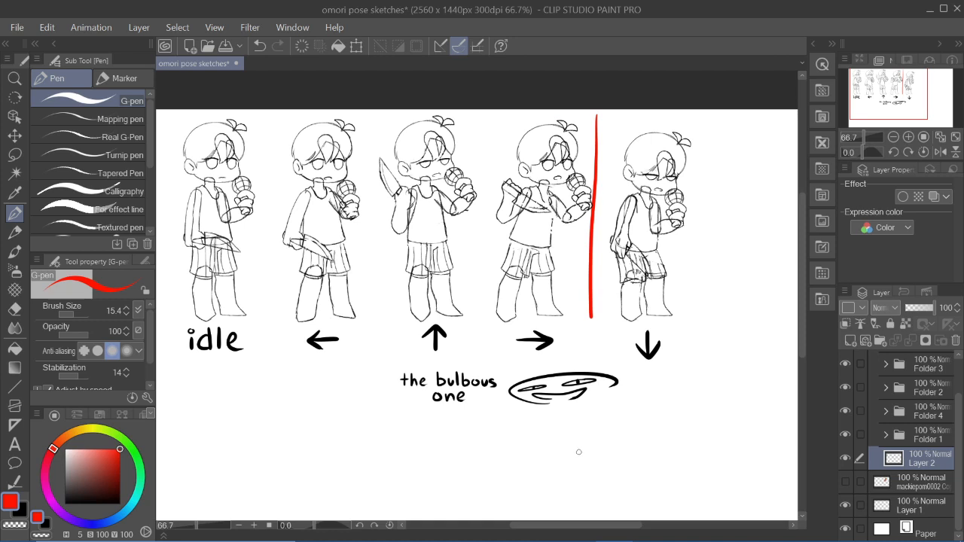
{"action": "key", "text": "ctrl+z"}
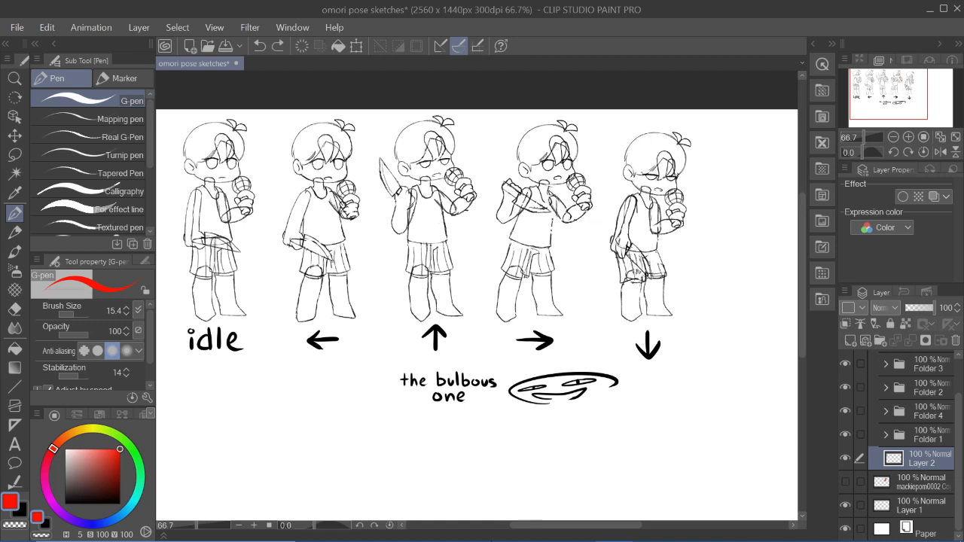
- Switch to Adobe Animate to view the pose at frame 1 of hair1, and return to Clip Studio Paint
{"action": "left_click", "coordinate": [525, 527]}
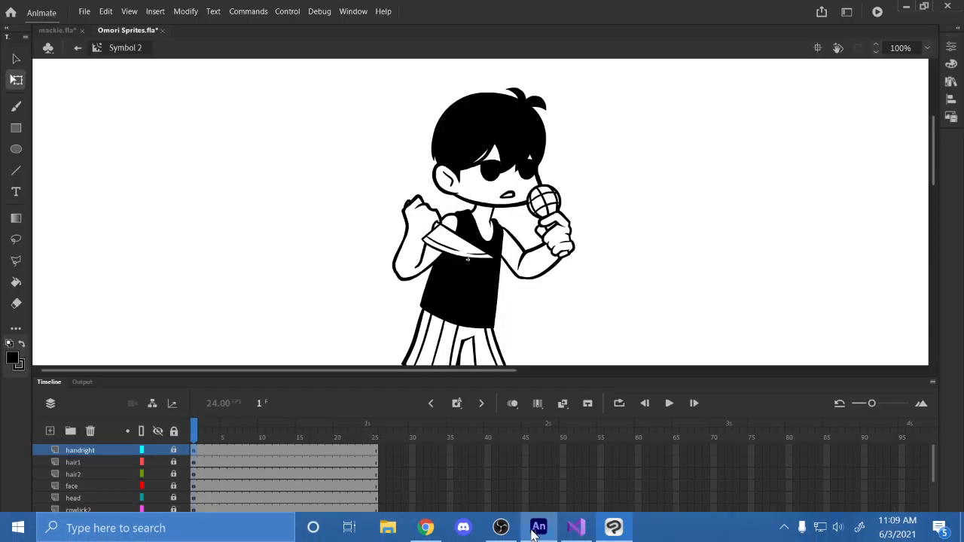
{"action": "left_click", "coordinate": [197, 463]}
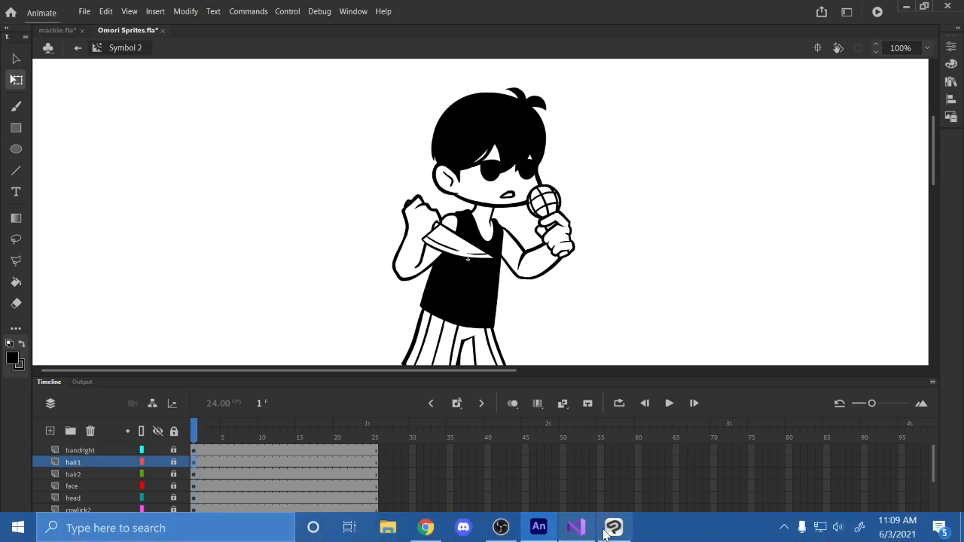
{"action": "left_click", "coordinate": [613, 529]}
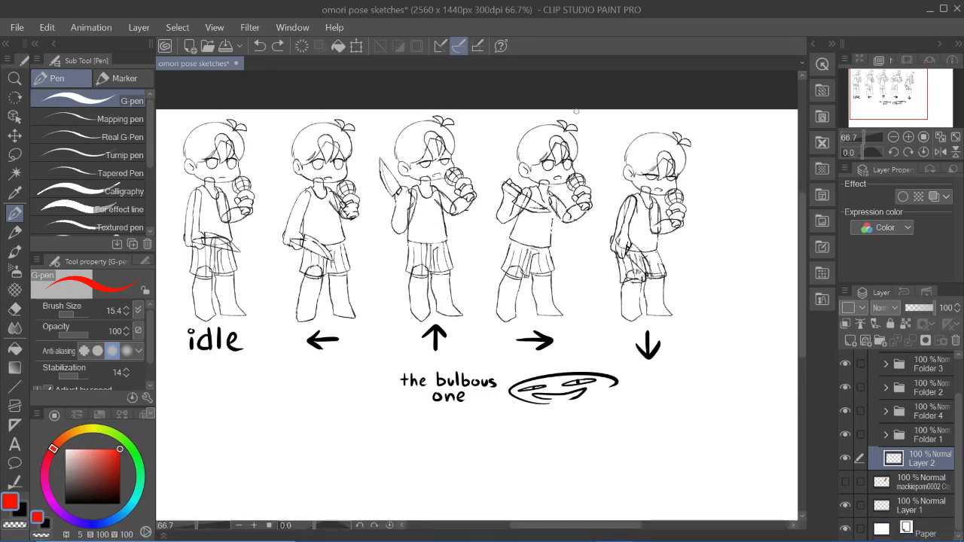
- Try drawing two vertical red lines across and in front of the right-arrow pose, and undo them
{"action": "left_click_drag", "start_coordinate": [574, 143], "coordinate": [570, 238]}
{"action": "key", "text": "ctrl+z"}
{"action": "mouse_move", "coordinate": [571, 111]}
{"action": "left_mouse_down"}
{"action": "mouse_move", "coordinate": [566, 329]}
{"action": "mouse_move", "coordinate": [591, 177]}
{"action": "mouse_move", "coordinate": [588, 339]}
{"action": "left_mouse_up"}
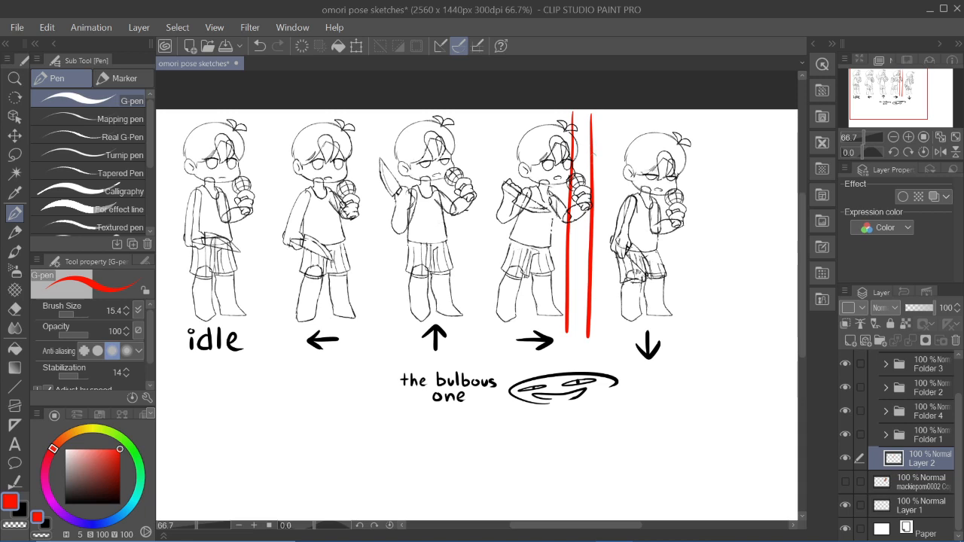
{"action": "key", "text": "ctrl+z"}
{"action": "key", "text": "ctrl+z"}
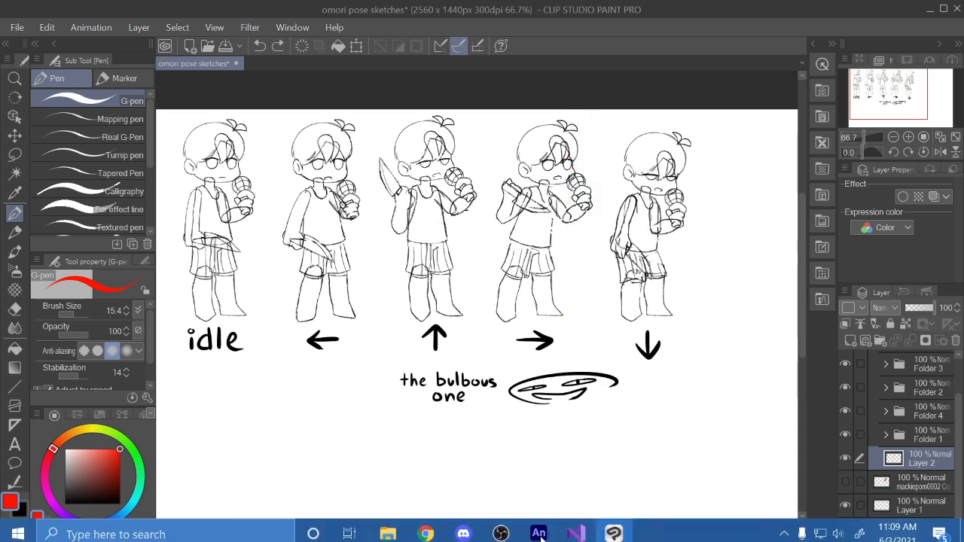
- Switch to Adobe Animate, go to frame 1 of handright, and briefly collapse the timeline to inspect the whole character
{"action": "left_click", "coordinate": [529, 532]}
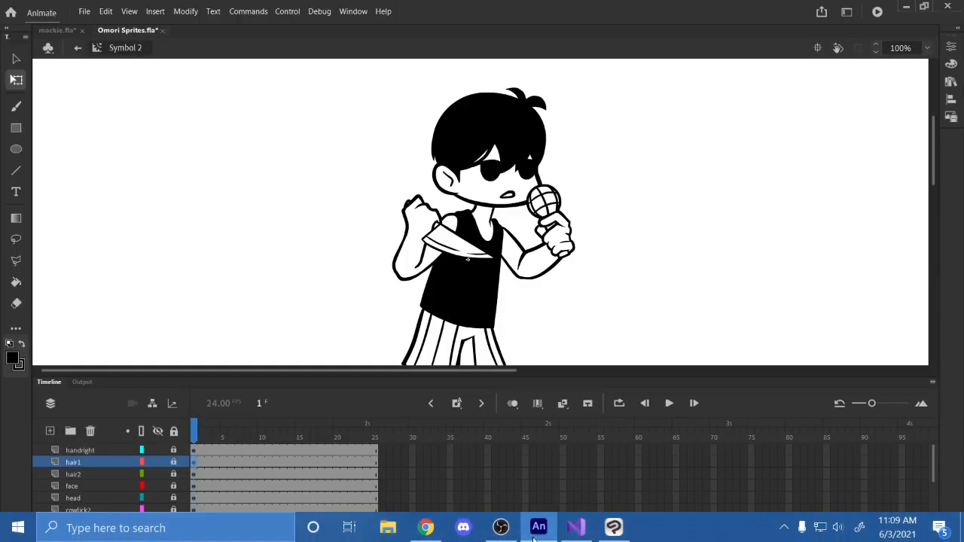
{"action": "mouse_move", "coordinate": [533, 539]}
{"action": "left_click", "coordinate": [193, 474]}
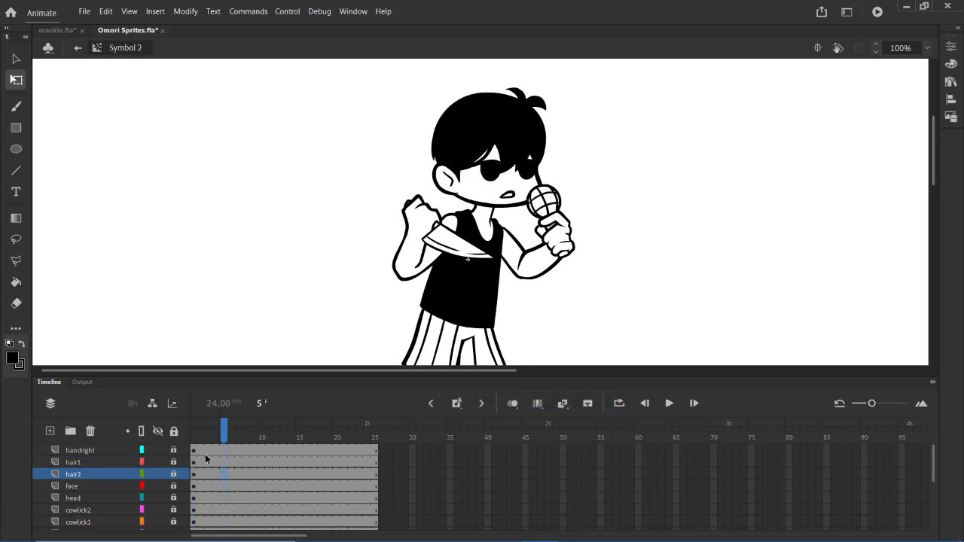
{"action": "left_click", "coordinate": [194, 449]}
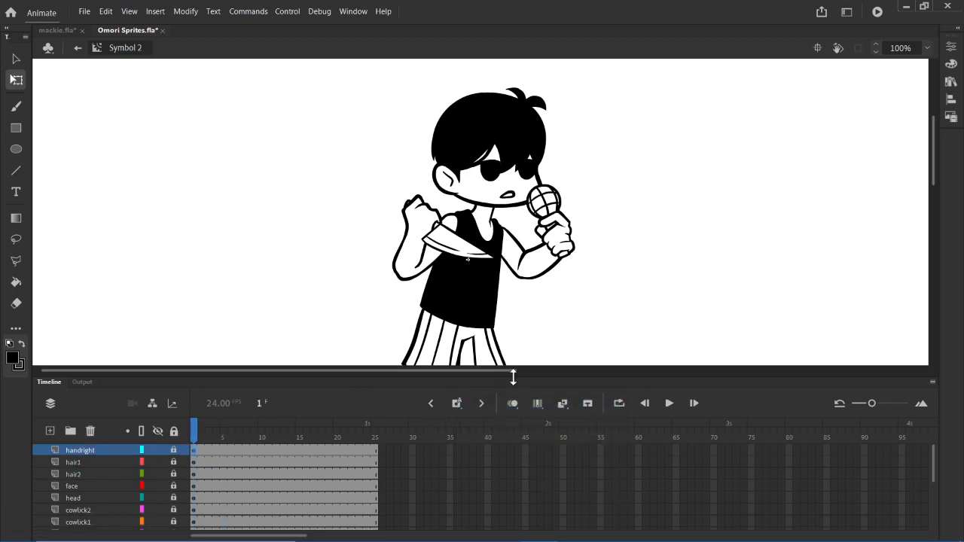
{"action": "left_click_drag", "start_coordinate": [514, 377], "coordinate": [529, 397]}
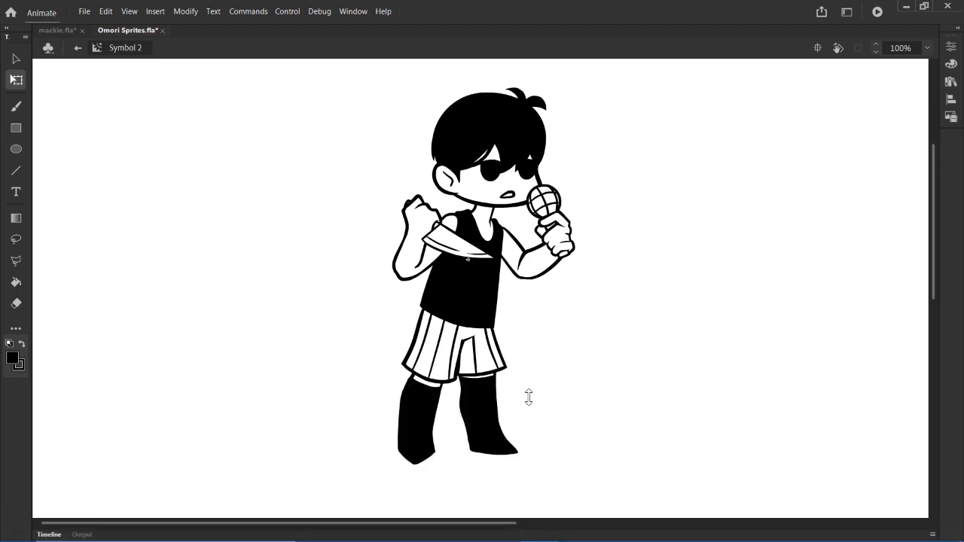
{"action": "double_click", "coordinate": [540, 539]}
- Go to frame 3 of the hair1 layer and unlock all layers of Symbol 2
{"action": "left_click", "coordinate": [207, 470]}
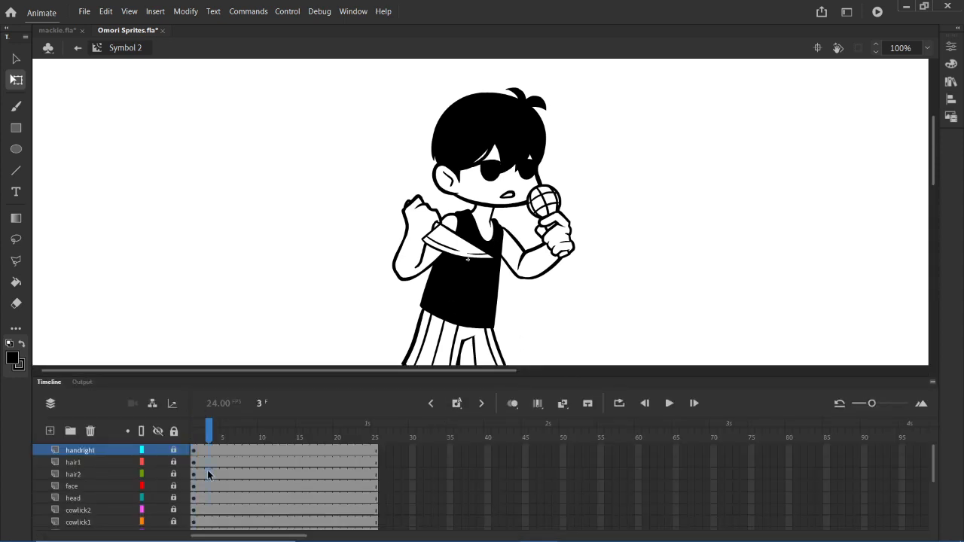
{"action": "left_click", "coordinate": [194, 461]}
{"action": "left_click", "coordinate": [209, 462]}
{"action": "left_click", "coordinate": [200, 462]}
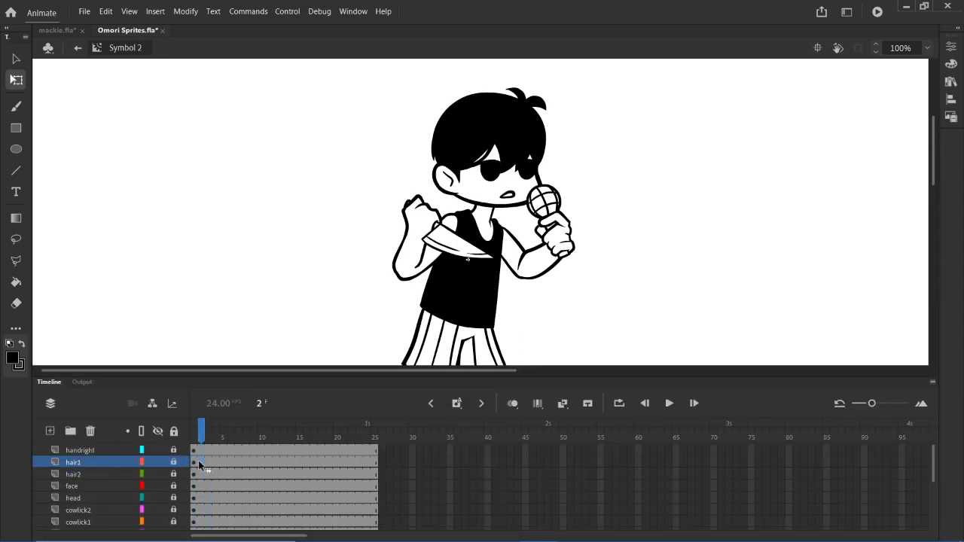
{"action": "left_click", "coordinate": [206, 462]}
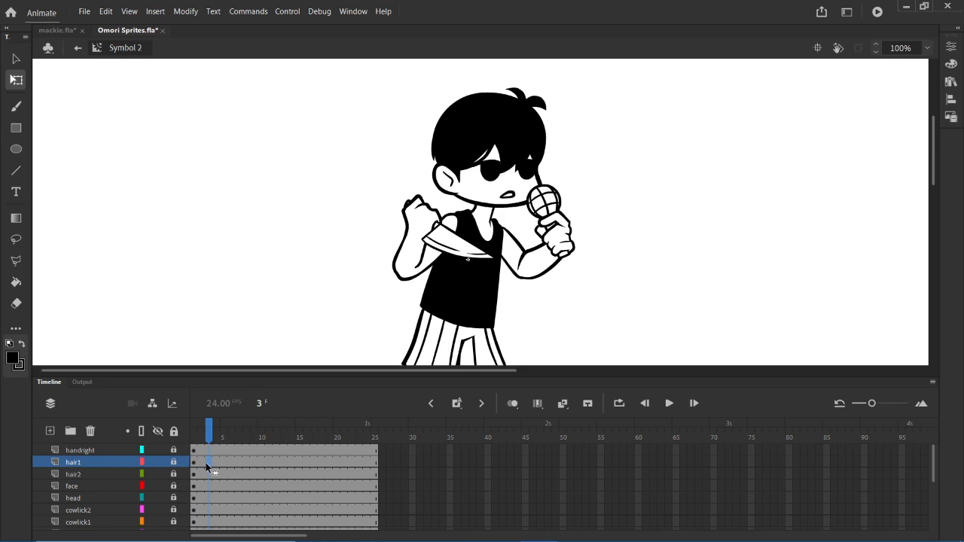
{"action": "left_click", "coordinate": [175, 432]}
{"action": "left_click", "coordinate": [175, 431]}
{"action": "left_click", "coordinate": [176, 431]}
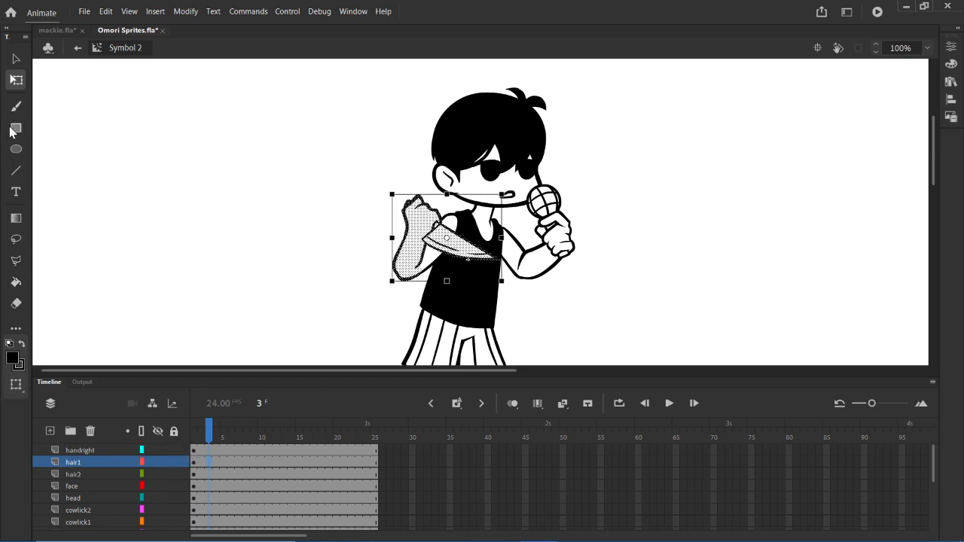
- At frame 3, select the upper body with Free Transform, move its pivot to the waist, and tilt it slightly clockwise
{"action": "left_click", "coordinate": [16, 59]}
{"action": "left_click", "coordinate": [16, 80]}
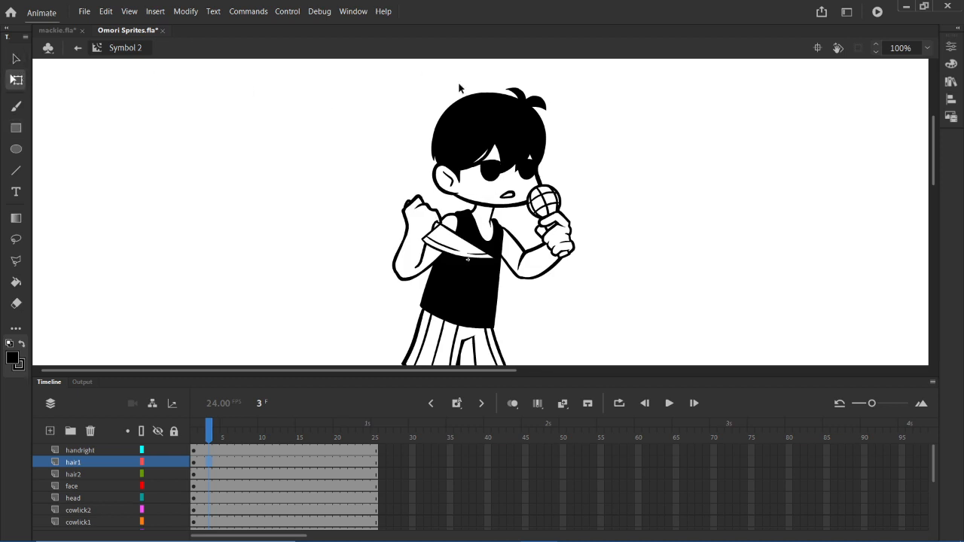
{"action": "left_click_drag", "start_coordinate": [431, 85], "coordinate": [593, 303]}
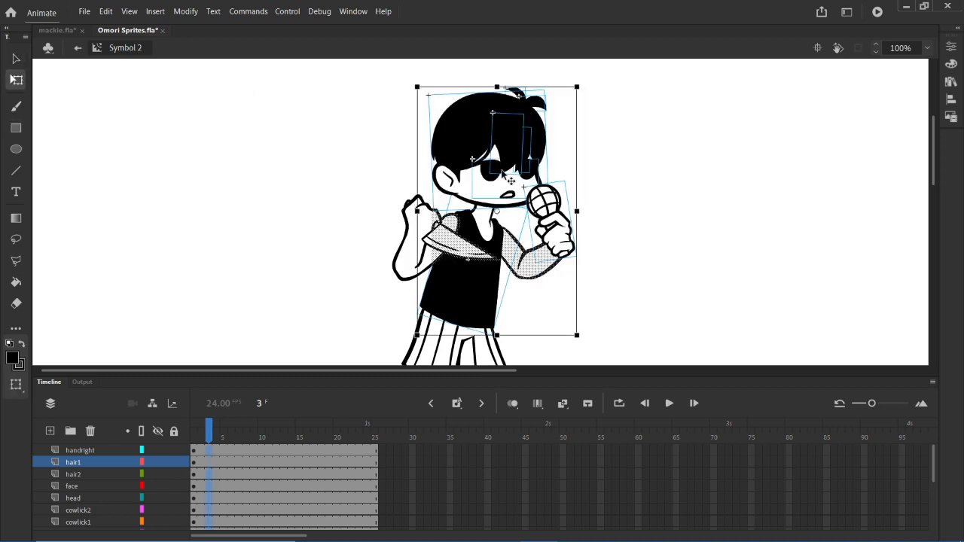
{"action": "left_click", "coordinate": [415, 163]}
{"action": "left_click_drag", "start_coordinate": [378, 73], "coordinate": [580, 290]}
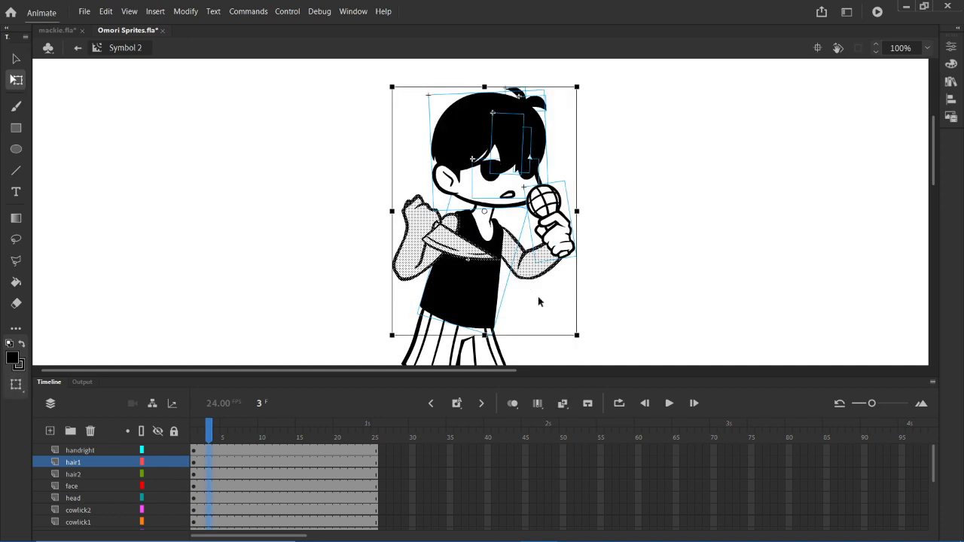
{"action": "left_click_drag", "start_coordinate": [484, 213], "coordinate": [459, 320]}
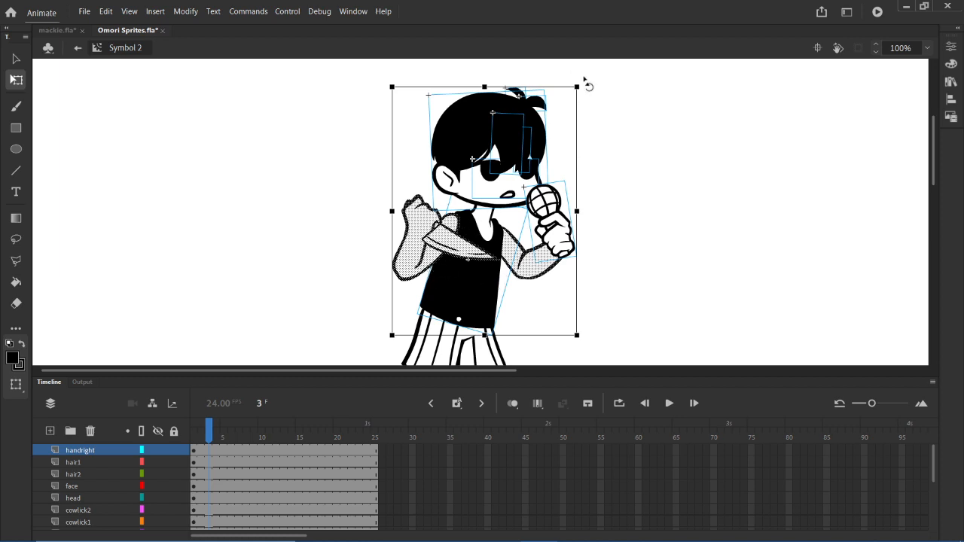
{"action": "left_click_drag", "start_coordinate": [584, 81], "coordinate": [608, 82]}
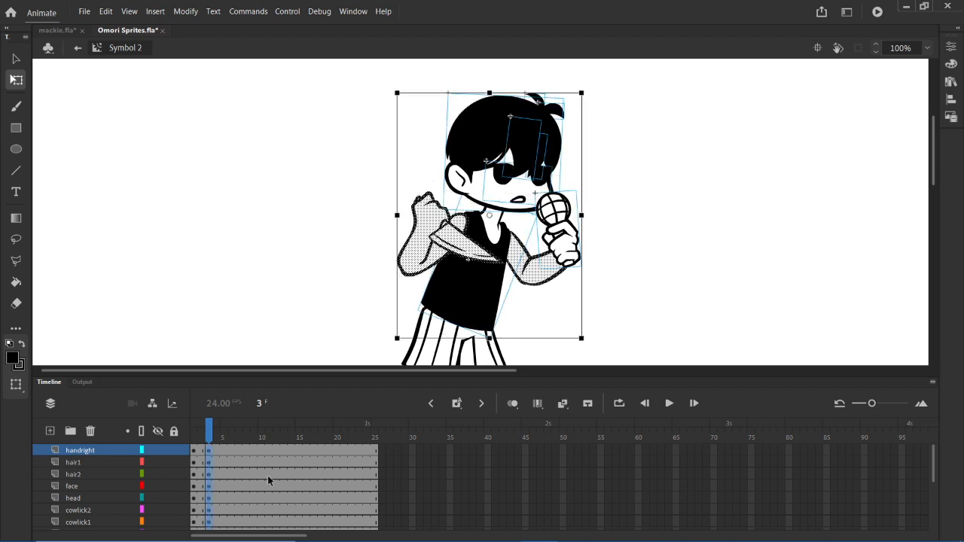
- At frame 5, select the upper body, place its pivot at the waist, and rotate it slightly counterclockwise
{"action": "left_click", "coordinate": [222, 451]}
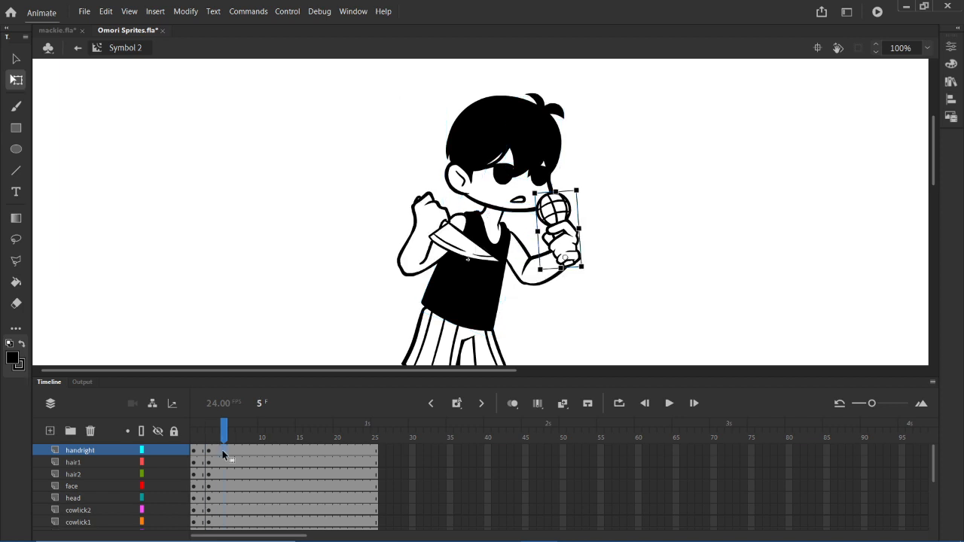
{"action": "key", "text": "ctrl+a"}
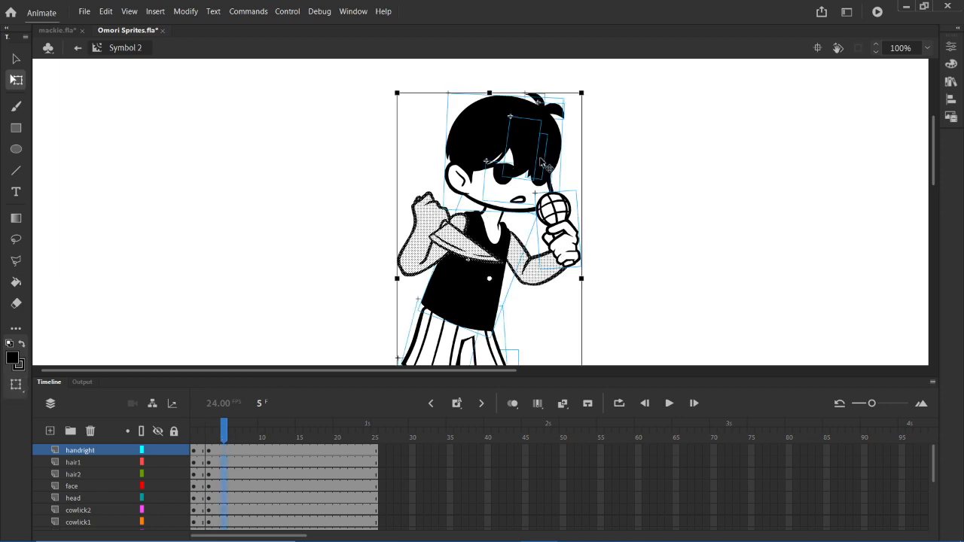
{"action": "left_click", "coordinate": [669, 213]}
{"action": "left_click_drag", "start_coordinate": [403, 78], "coordinate": [604, 262]}
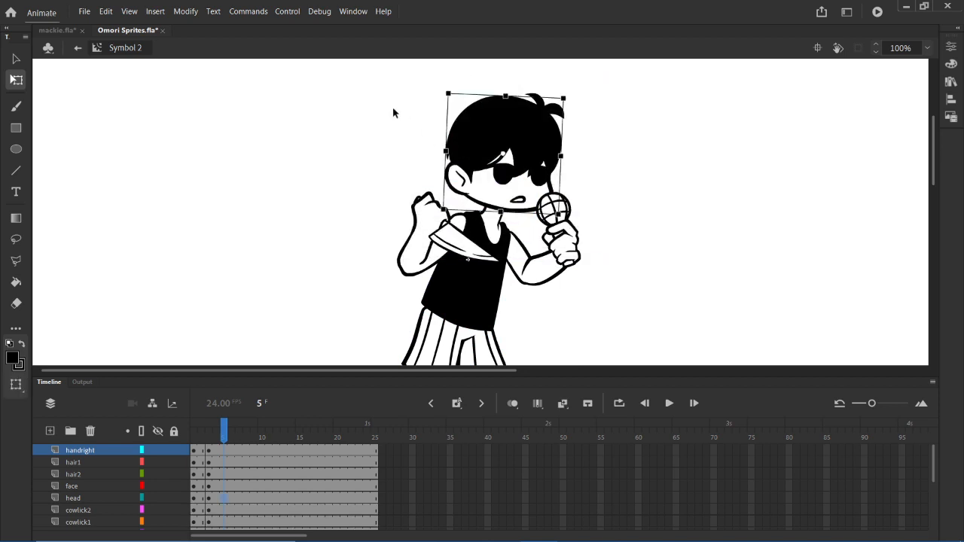
{"action": "left_click_drag", "start_coordinate": [367, 76], "coordinate": [609, 306]}
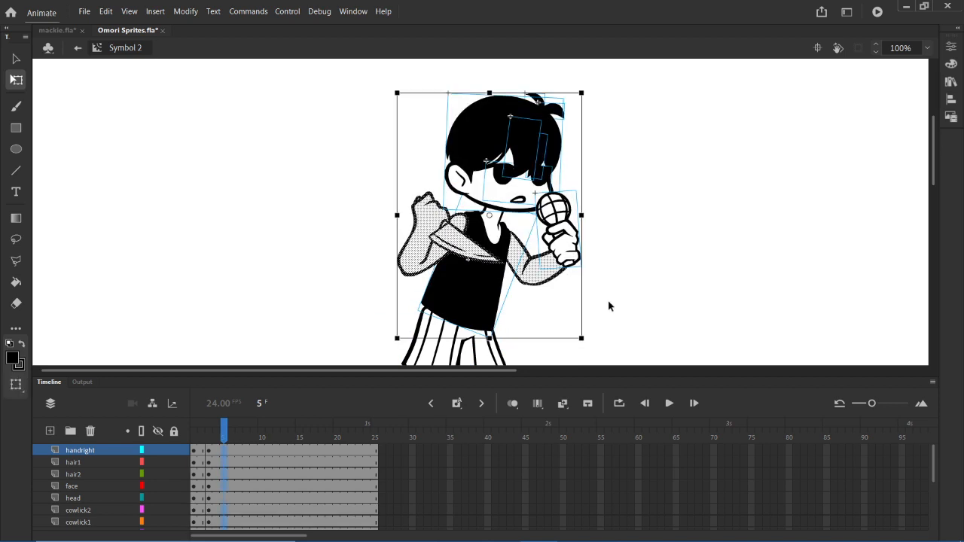
{"action": "left_click_drag", "start_coordinate": [490, 215], "coordinate": [460, 315]}
{"action": "left_click_drag", "start_coordinate": [588, 89], "coordinate": [578, 80]}
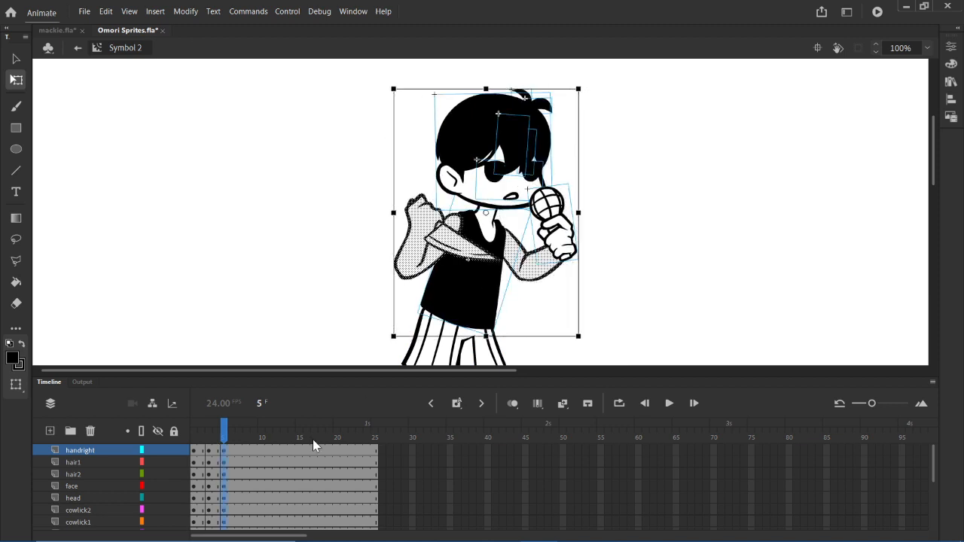
- At frame 7, select the upper body, place its pivot at the waist, and tilt it very slightly clockwise
{"action": "left_click", "coordinate": [237, 452]}
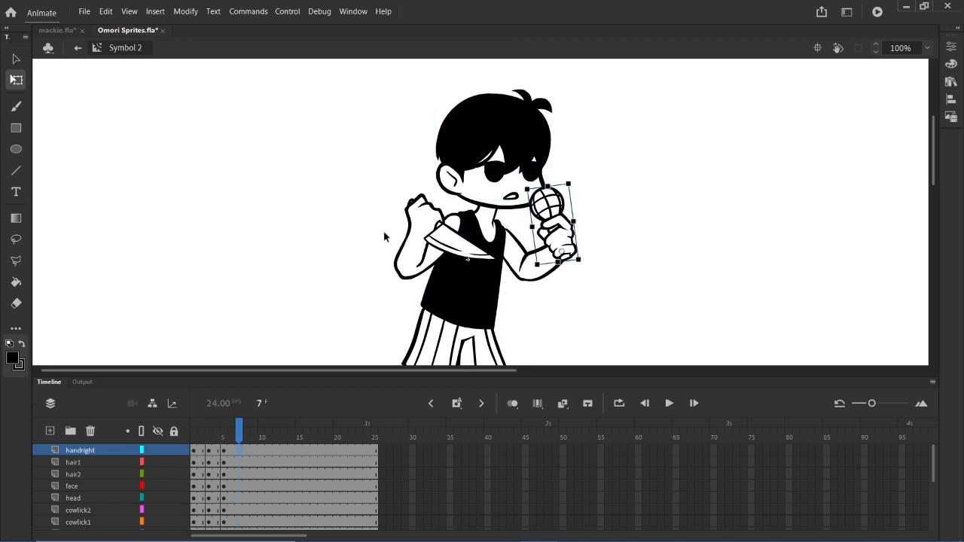
{"action": "left_click_drag", "start_coordinate": [386, 76], "coordinate": [595, 299]}
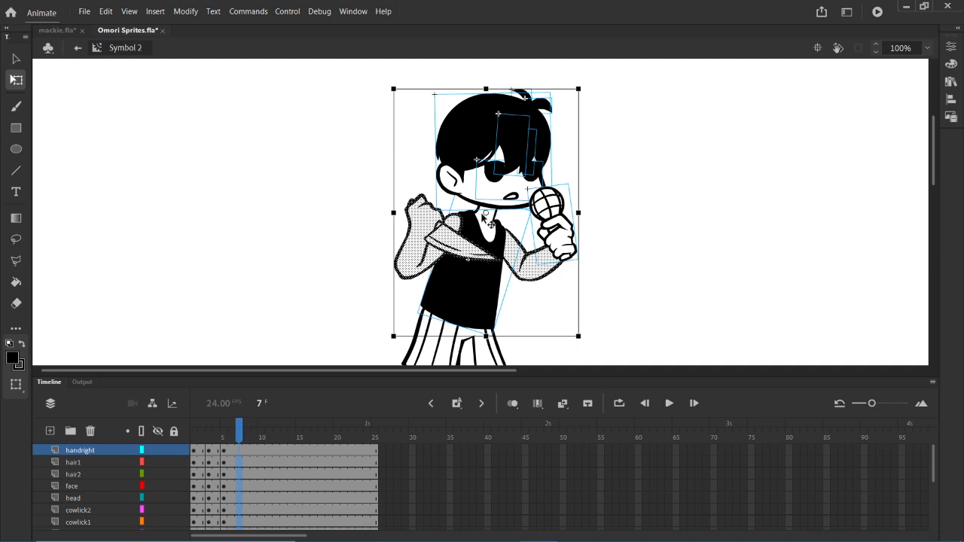
{"action": "left_click_drag", "start_coordinate": [486, 213], "coordinate": [461, 315]}
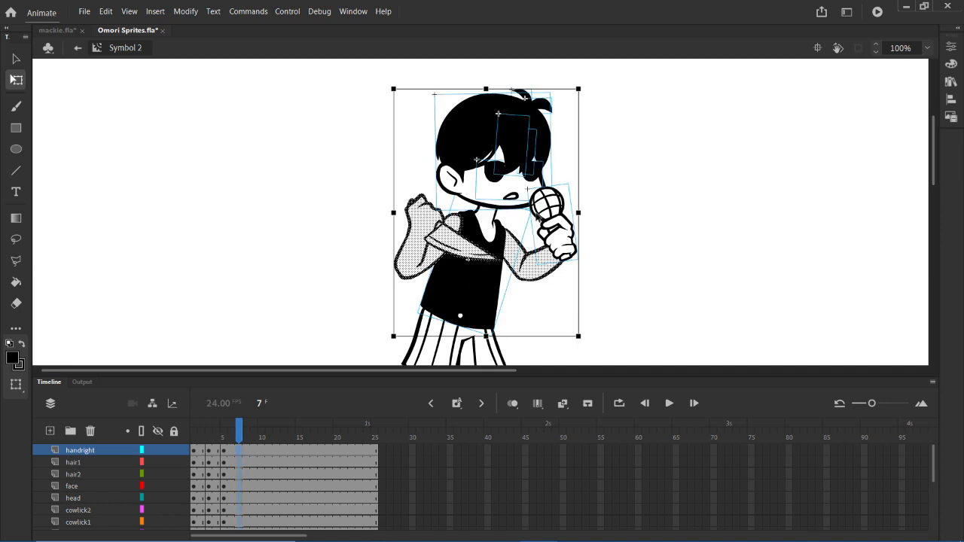
{"action": "left_click_drag", "start_coordinate": [587, 84], "coordinate": [590, 84]}
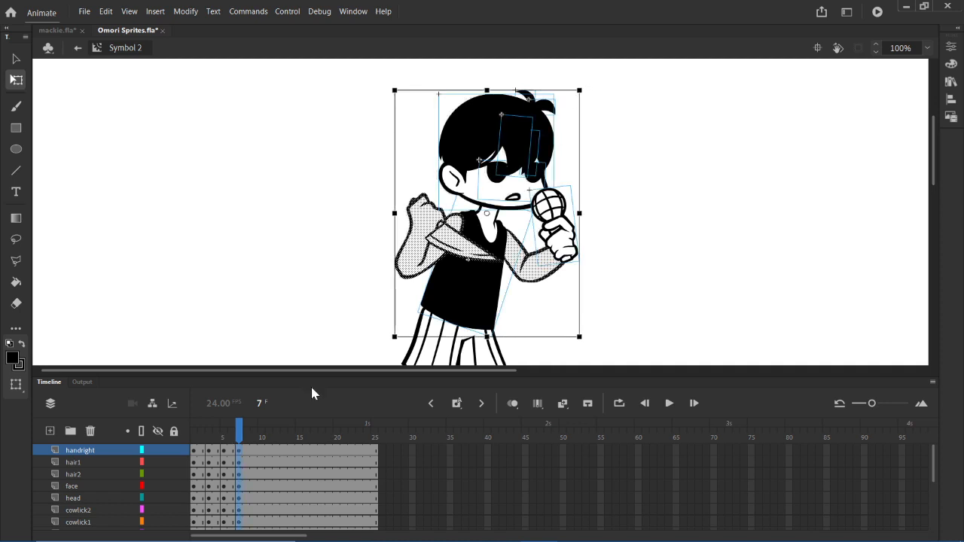
- Play the animation from frame 1, and compare the poses at frames 3 and 5 on the face and hair2 layers
{"action": "left_click", "coordinate": [194, 463]}
{"action": "key", "text": "Return"}
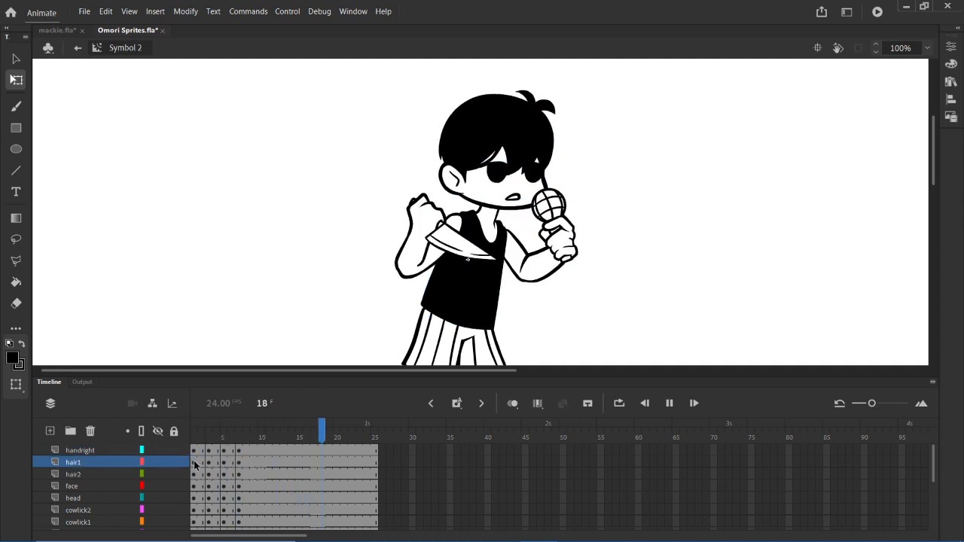
{"action": "key", "text": "Return"}
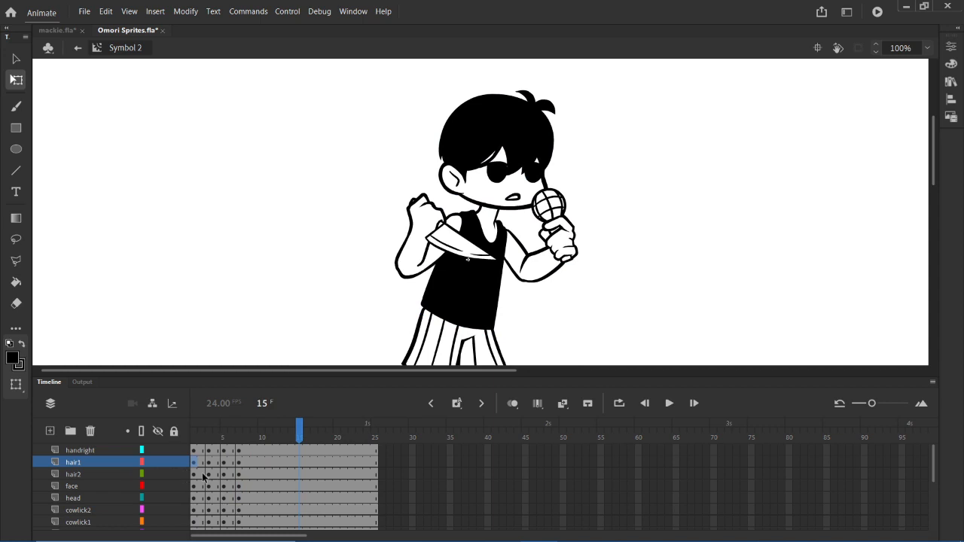
{"action": "left_click_drag", "start_coordinate": [231, 474], "coordinate": [214, 492]}
{"action": "left_click", "coordinate": [210, 486]}
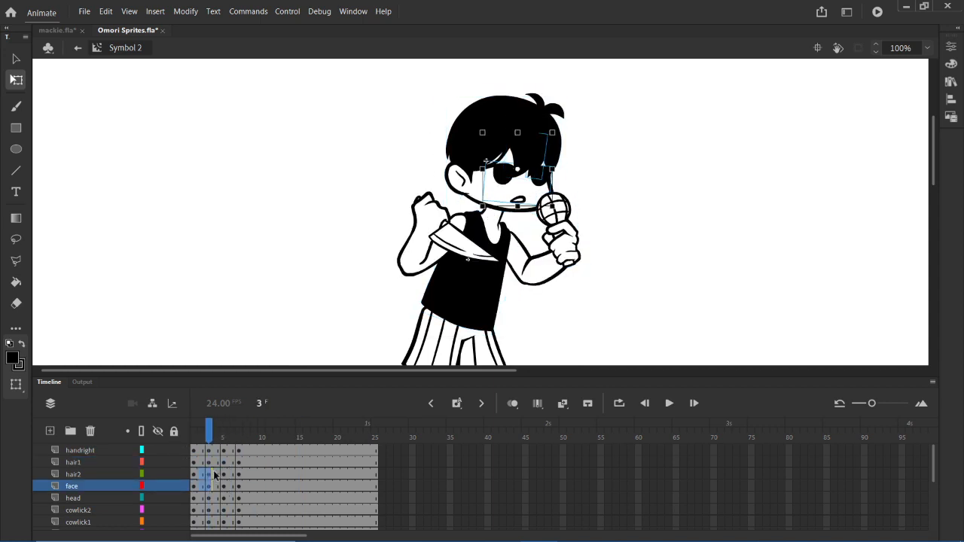
{"action": "left_click", "coordinate": [210, 475]}
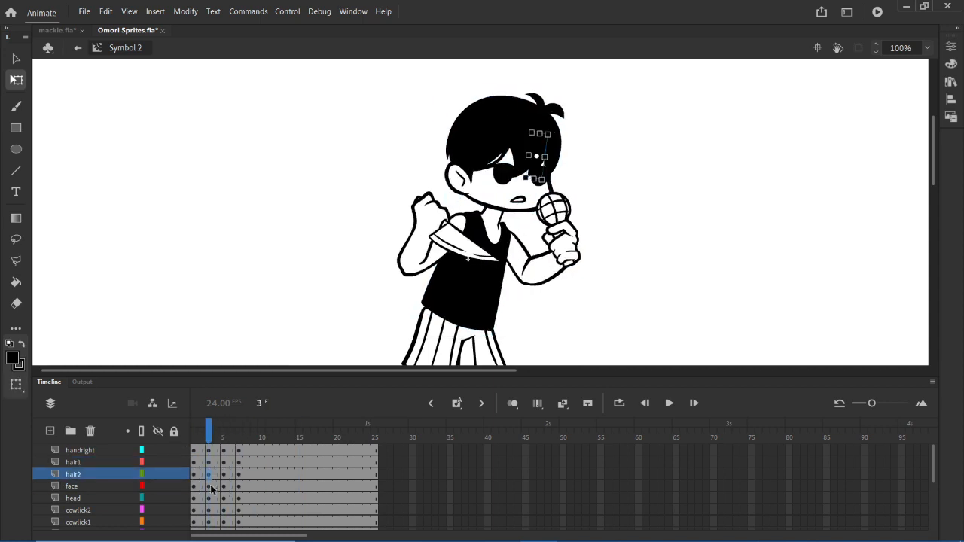
{"action": "left_click", "coordinate": [225, 474]}
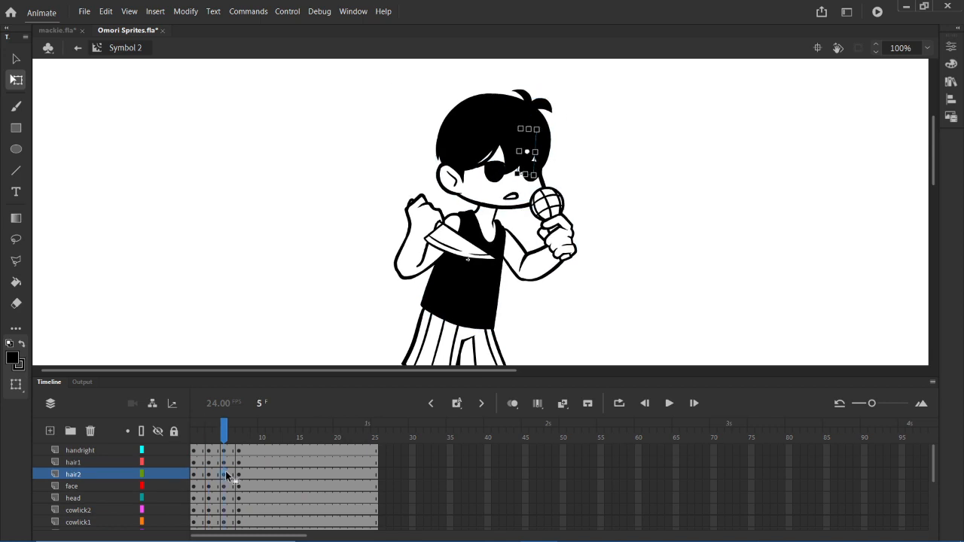
- Check the frame 7 pose on the hair2 layer, and replay the animation from frame 1 on the hair1 layer
{"action": "left_click", "coordinate": [238, 475]}
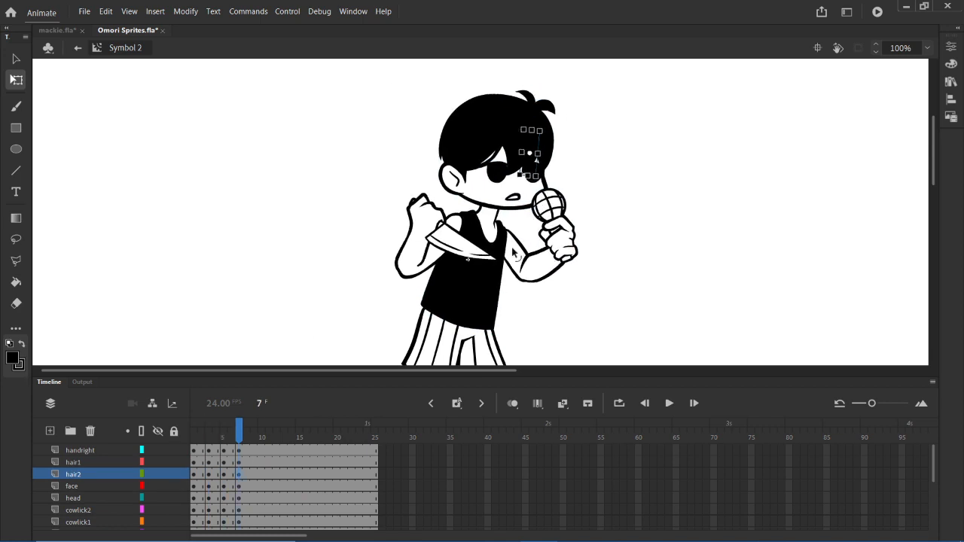
{"action": "left_click_drag", "start_coordinate": [195, 464], "coordinate": [283, 463]}
{"action": "left_click", "coordinate": [216, 476]}
{"action": "left_click", "coordinate": [194, 463]}
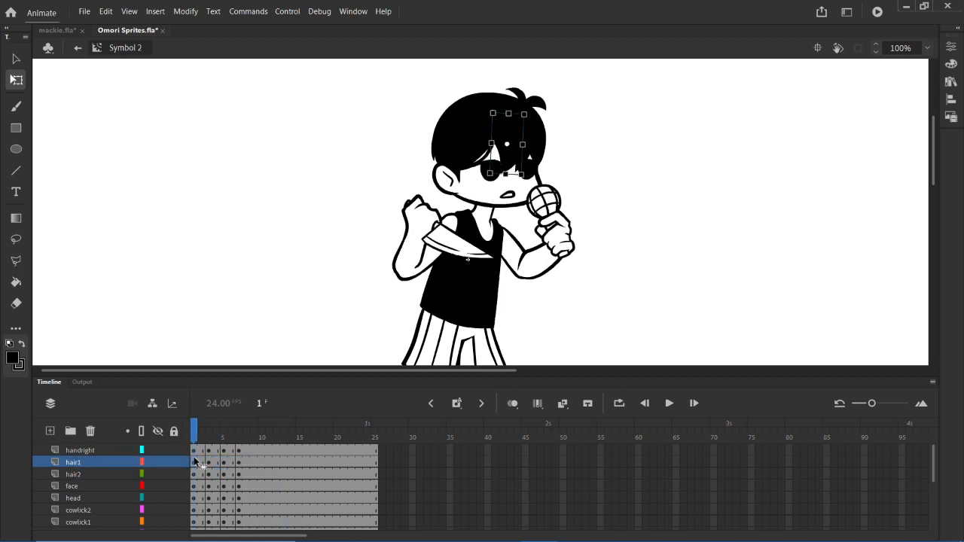
{"action": "key", "text": "Return"}
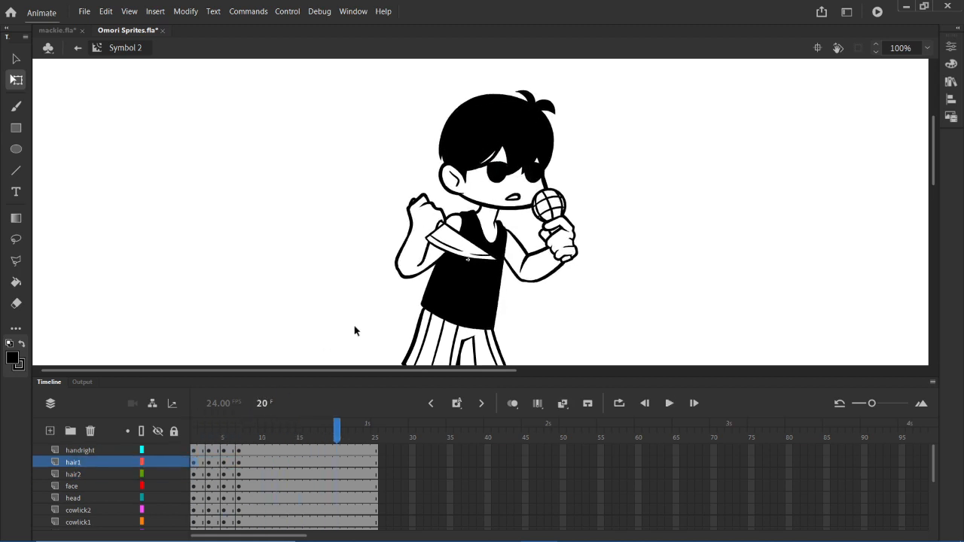
{"action": "left_click", "coordinate": [210, 462]}
- At frame 1, select all the head parts, place their pivot at the neck, and rotate them very slightly counterclockwise
{"action": "left_click", "coordinate": [193, 497]}
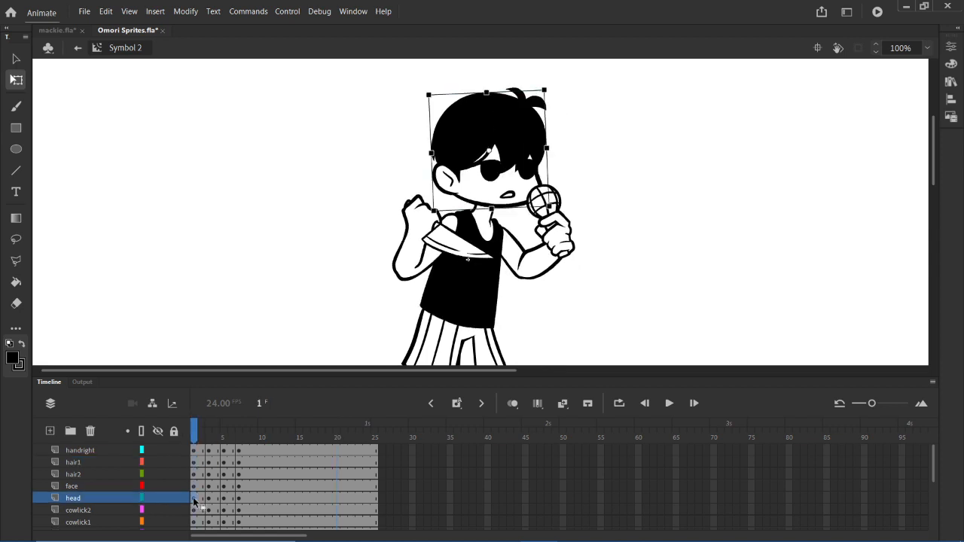
{"action": "left_click_drag", "start_coordinate": [488, 155], "coordinate": [488, 213]}
{"action": "left_click_drag", "start_coordinate": [414, 79], "coordinate": [570, 188]}
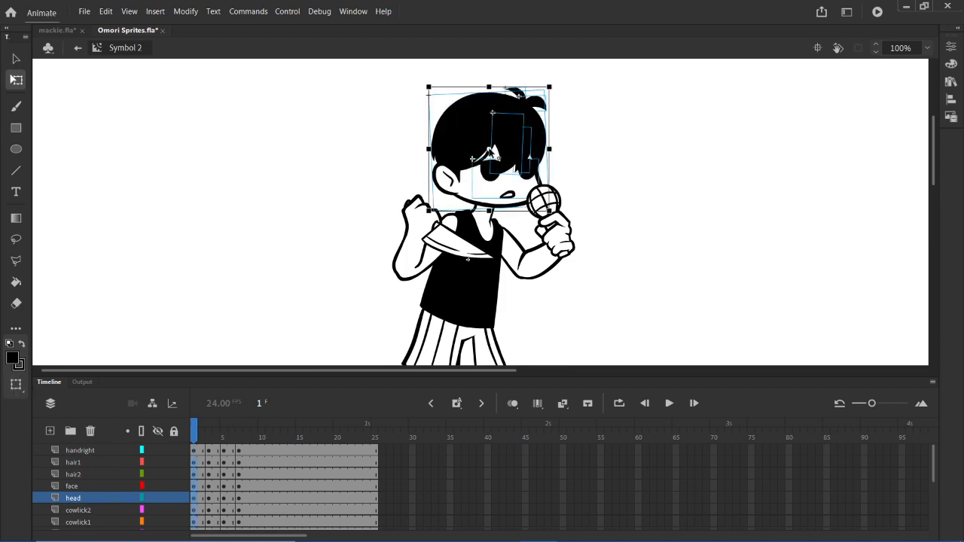
{"action": "left_click_drag", "start_coordinate": [490, 151], "coordinate": [487, 205]}
{"action": "left_click_drag", "start_coordinate": [553, 84], "coordinate": [553, 83]}
{"action": "left_click", "coordinate": [506, 144]}
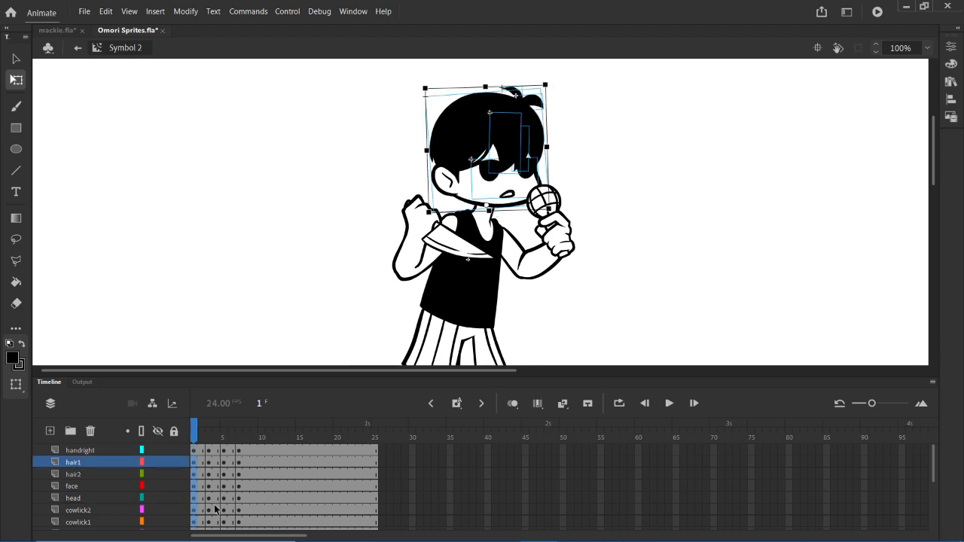
- At frame 3, select all the head parts, place their pivot at the neck, and rotate them slightly counterclockwise
{"action": "left_click", "coordinate": [211, 509]}
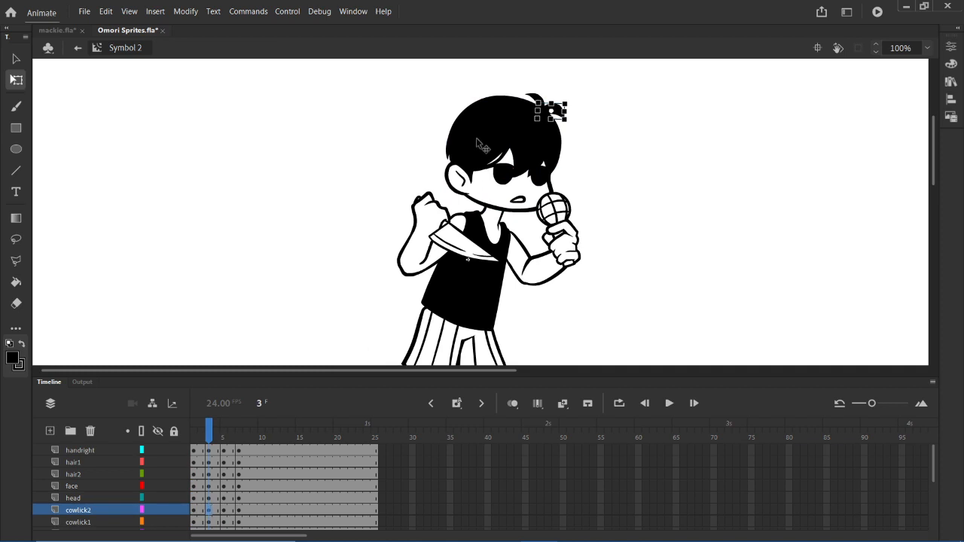
{"action": "left_click_drag", "start_coordinate": [434, 84], "coordinate": [581, 184]}
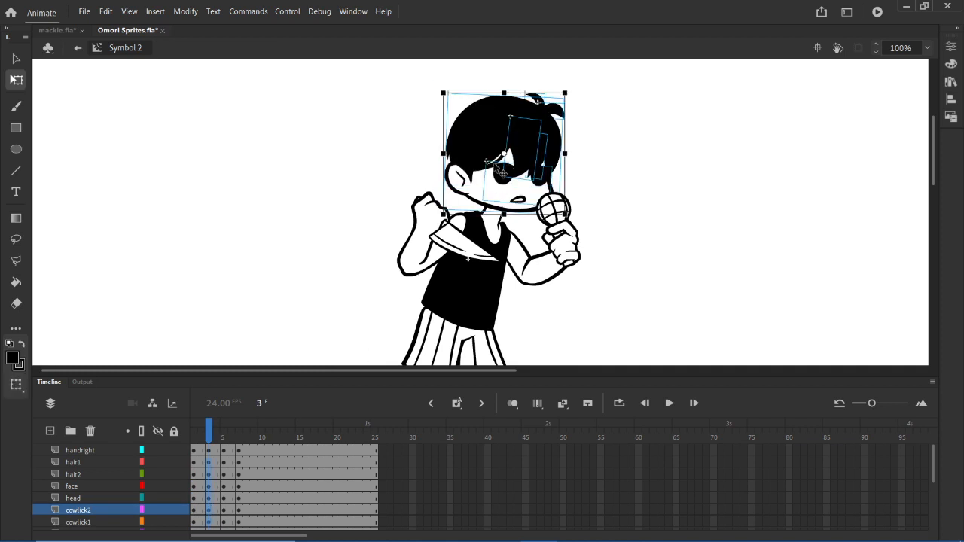
{"action": "left_click_drag", "start_coordinate": [505, 155], "coordinate": [494, 207]}
{"action": "left_click_drag", "start_coordinate": [574, 96], "coordinate": [560, 92]}
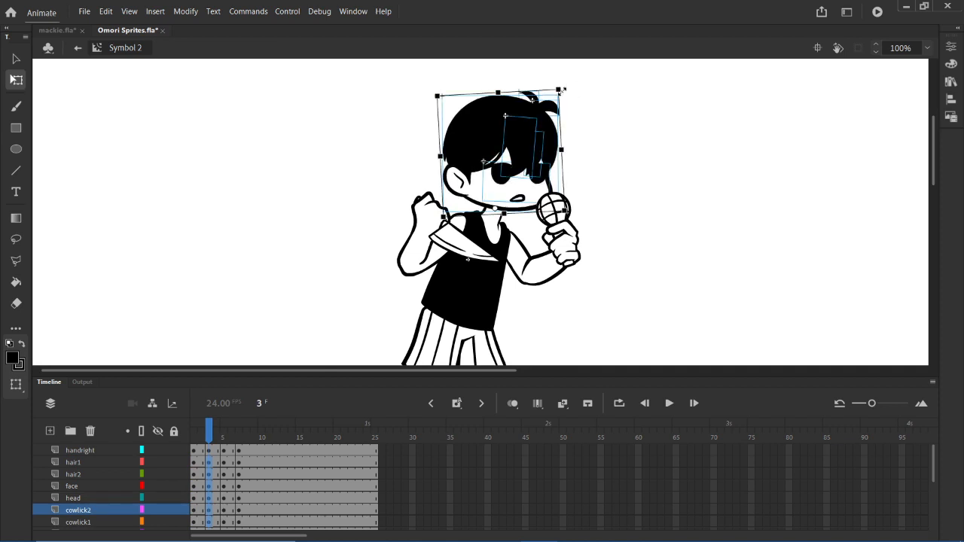
- At frame 5, select only the head parts, place their pivot at the neck, and rotate them slightly clockwise
{"action": "left_click", "coordinate": [223, 435]}
{"action": "left_click", "coordinate": [224, 451]}
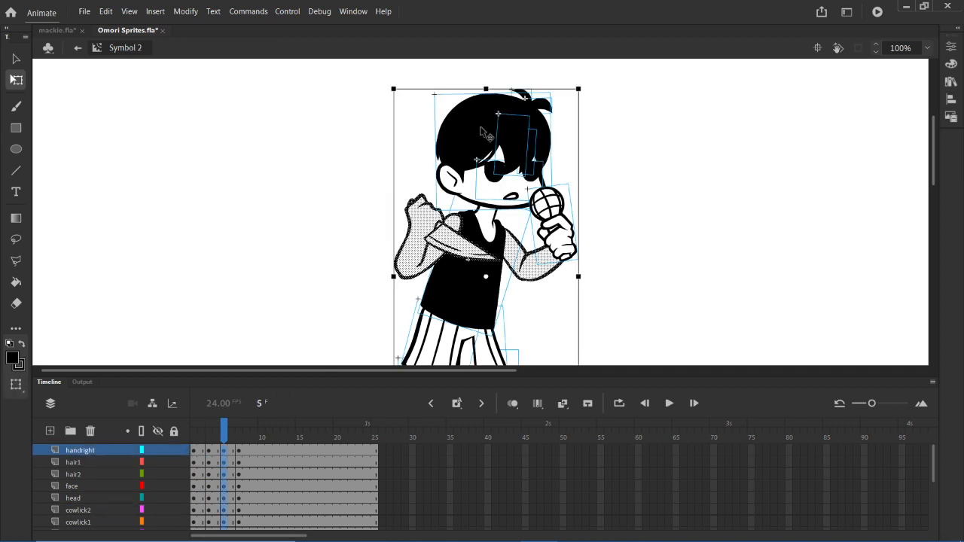
{"action": "left_click", "coordinate": [393, 91]}
{"action": "left_click_drag", "start_coordinate": [407, 79], "coordinate": [592, 184]}
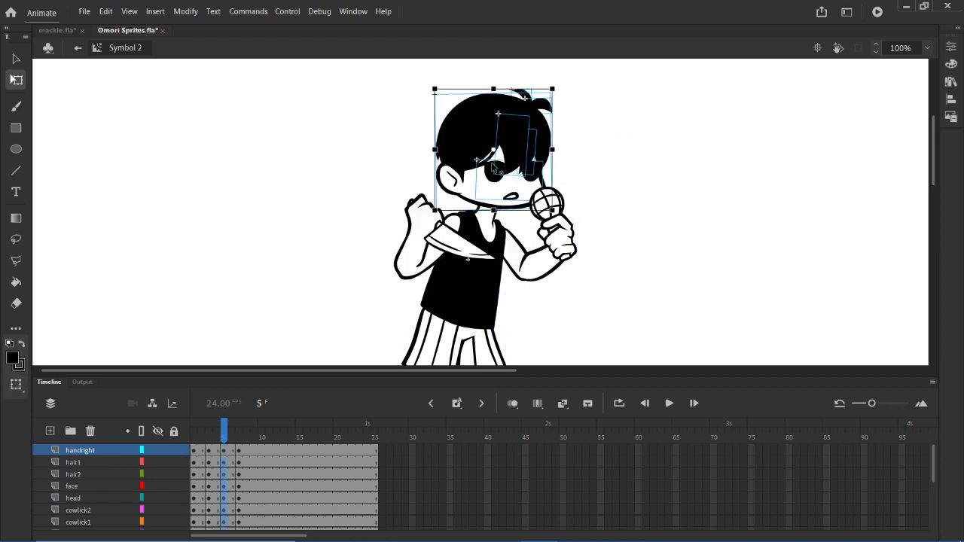
{"action": "left_click_drag", "start_coordinate": [494, 150], "coordinate": [488, 206]}
{"action": "left_click_drag", "start_coordinate": [557, 92], "coordinate": [570, 100]}
- At frame 7, select all the head parts, place their pivot at the neck, and tilt them slightly clockwise
{"action": "left_click", "coordinate": [240, 464]}
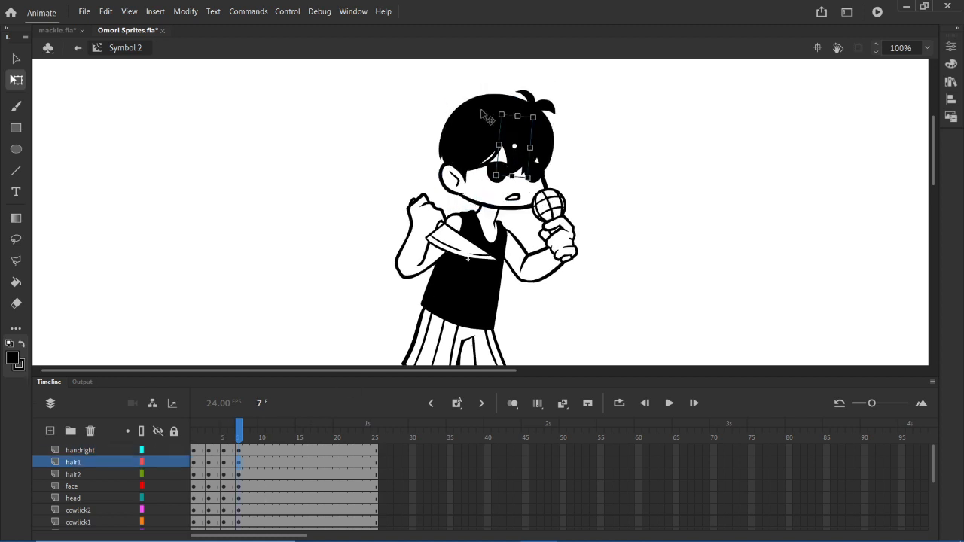
{"action": "mouse_move", "coordinate": [441, 80]}
{"action": "left_mouse_down"}
{"action": "mouse_move", "coordinate": [550, 183]}
{"action": "mouse_move", "coordinate": [563, 183]}
{"action": "left_mouse_up"}
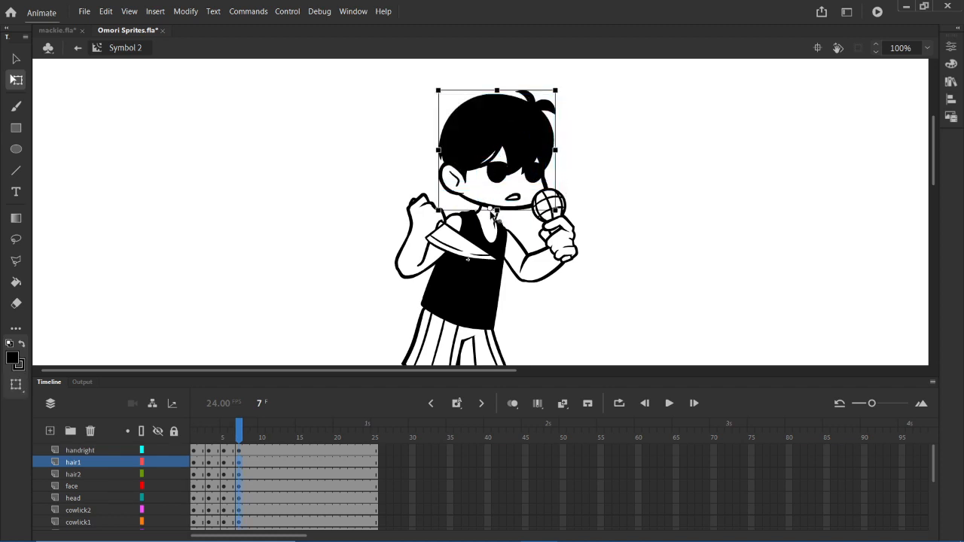
{"action": "left_click_drag", "start_coordinate": [491, 210], "coordinate": [491, 208]}
{"action": "left_click_drag", "start_coordinate": [560, 89], "coordinate": [566, 89]}
- Play Symbol 2's animation from frame 1 to check the head tilts
{"action": "left_click", "coordinate": [164, 477]}
{"action": "left_click", "coordinate": [197, 467]}
{"action": "key", "text": "Return"}
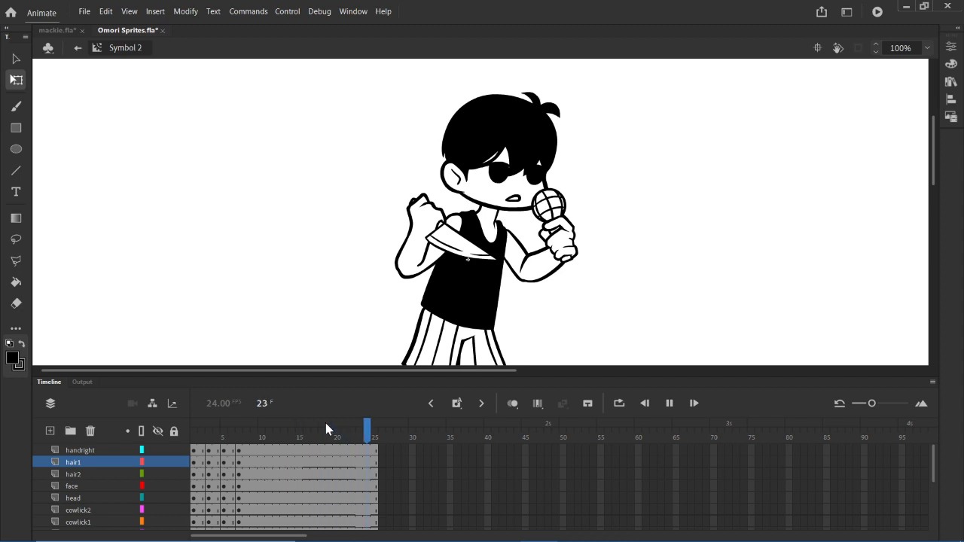
{"action": "key", "text": "Return"}
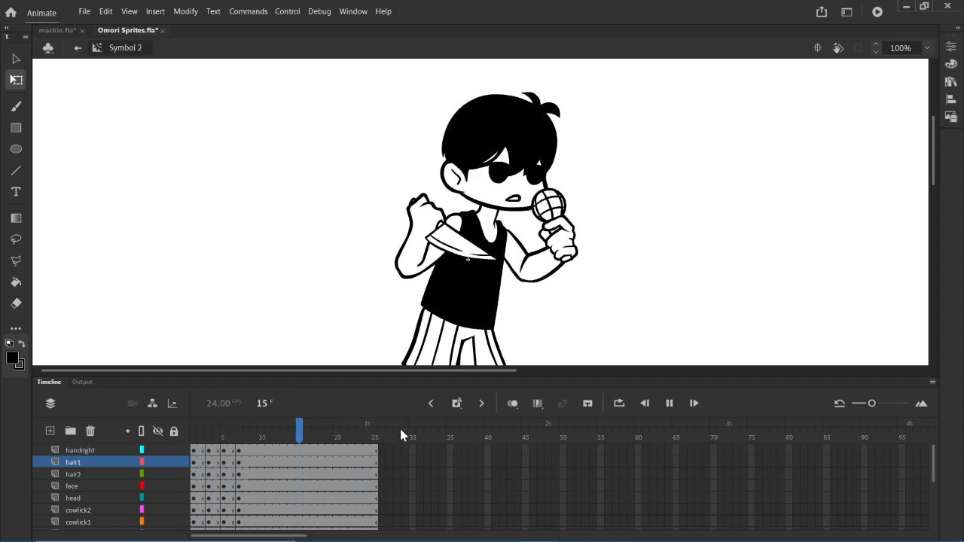
- Open the omori right note symbol from the Omori Anims library folder and play its animation
{"action": "mouse_move", "coordinate": [939, 143]}
{"action": "left_mouse_down"}
{"action": "mouse_move", "coordinate": [938, 181]}
{"action": "mouse_move", "coordinate": [938, 143]}
{"action": "left_mouse_up"}
{"action": "left_click", "coordinate": [950, 81]}
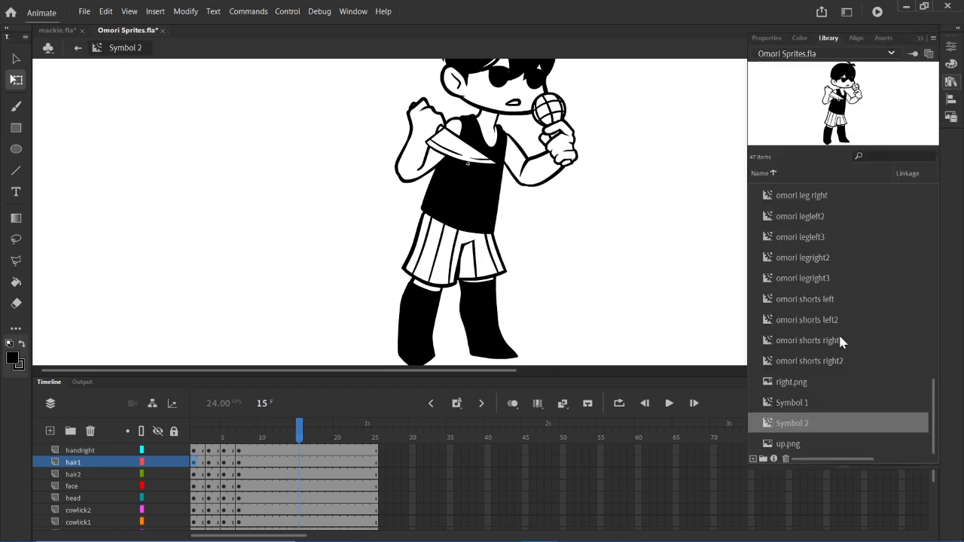
{"action": "scroll", "coordinate": [828, 344], "scroll_direction": "up", "scroll_amount": 8}
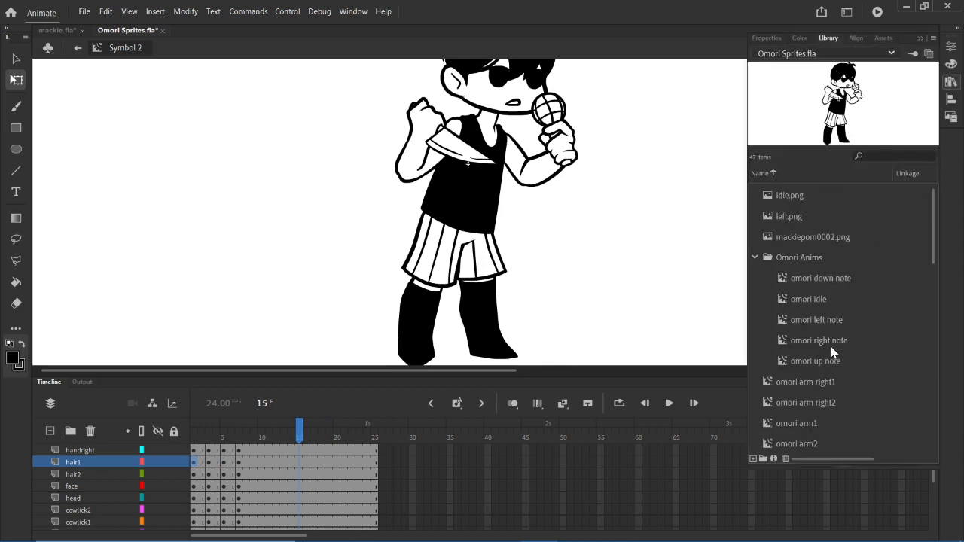
{"action": "double_click", "coordinate": [832, 347]}
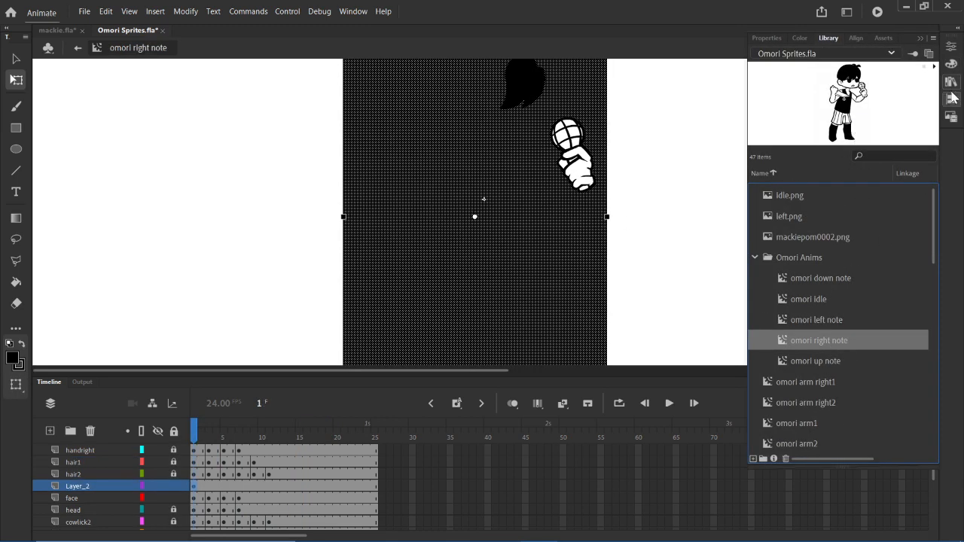
{"action": "left_click", "coordinate": [951, 80]}
{"action": "key", "text": "Return"}
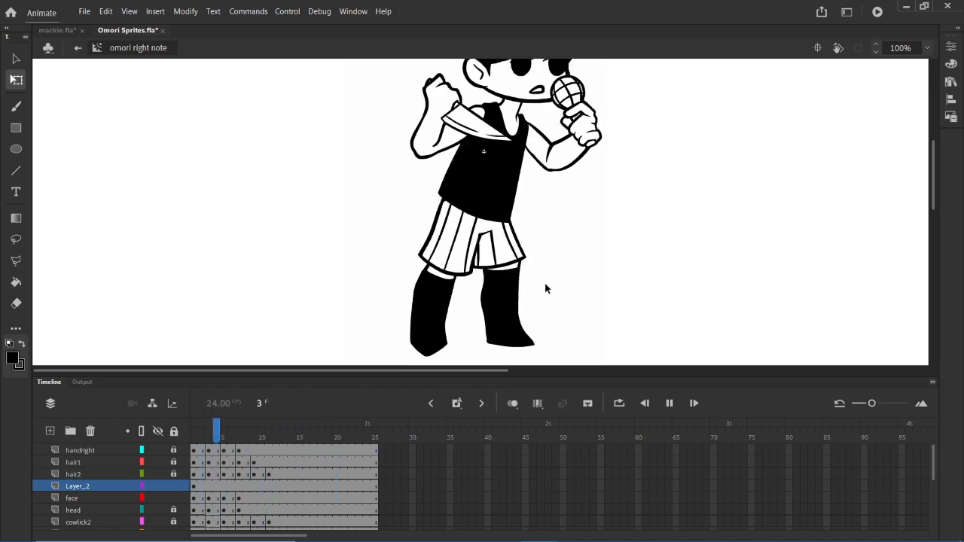
{"action": "key", "text": "Return"}
- Preview the omori down note, omori idle, omori left note and omori right note symbols in the library
{"action": "left_click", "coordinate": [950, 81]}
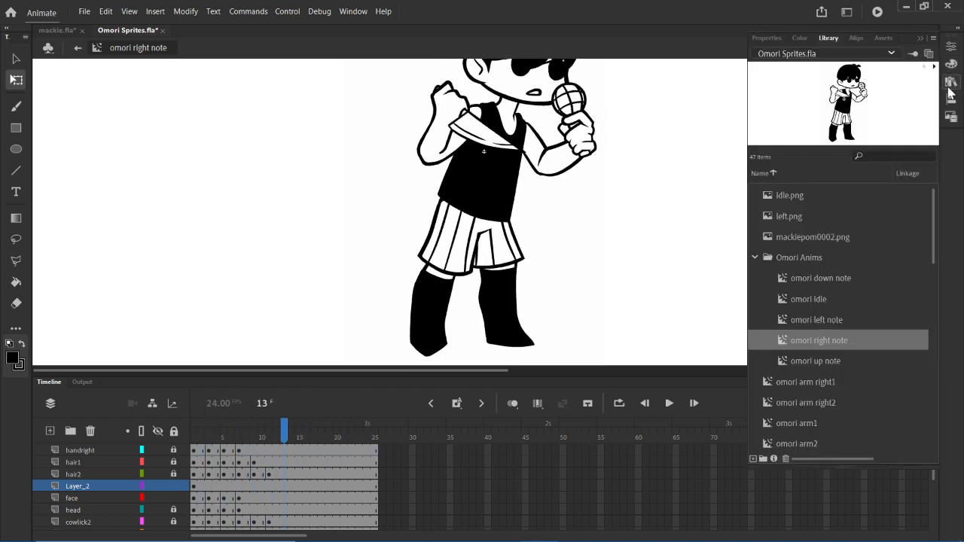
{"action": "left_click", "coordinate": [832, 276]}
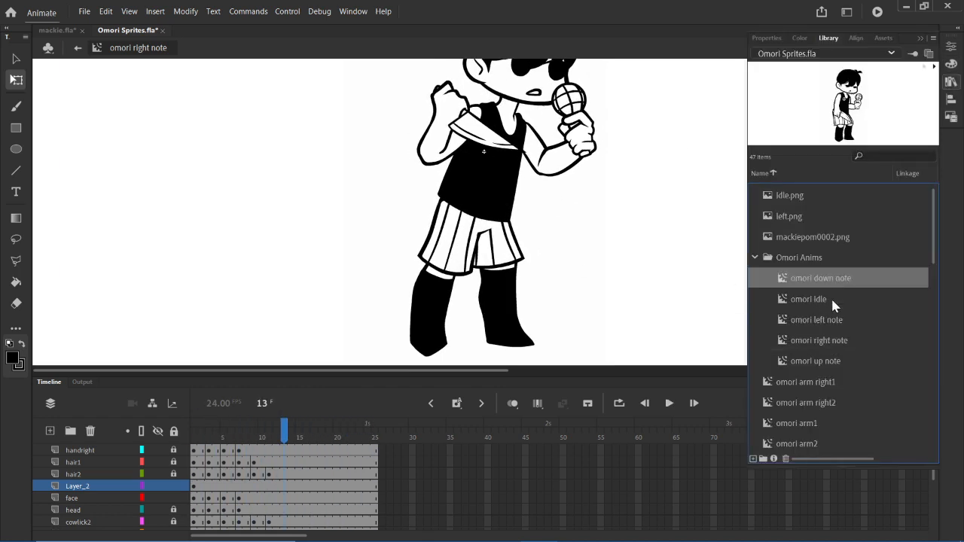
{"action": "key", "text": "Down"}
{"action": "key", "text": "Down"}
{"action": "left_click", "coordinate": [820, 283]}
{"action": "left_click", "coordinate": [813, 301]}
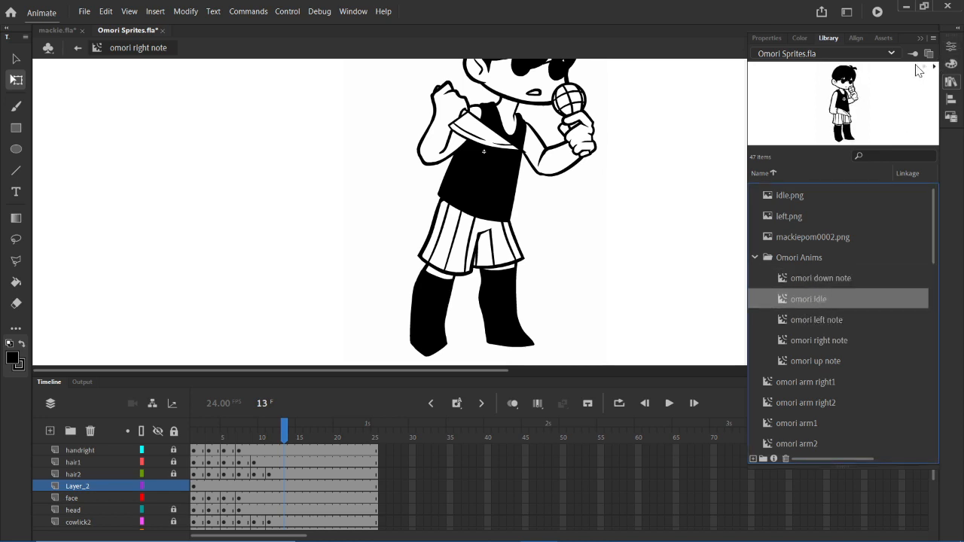
{"action": "left_click", "coordinate": [813, 320]}
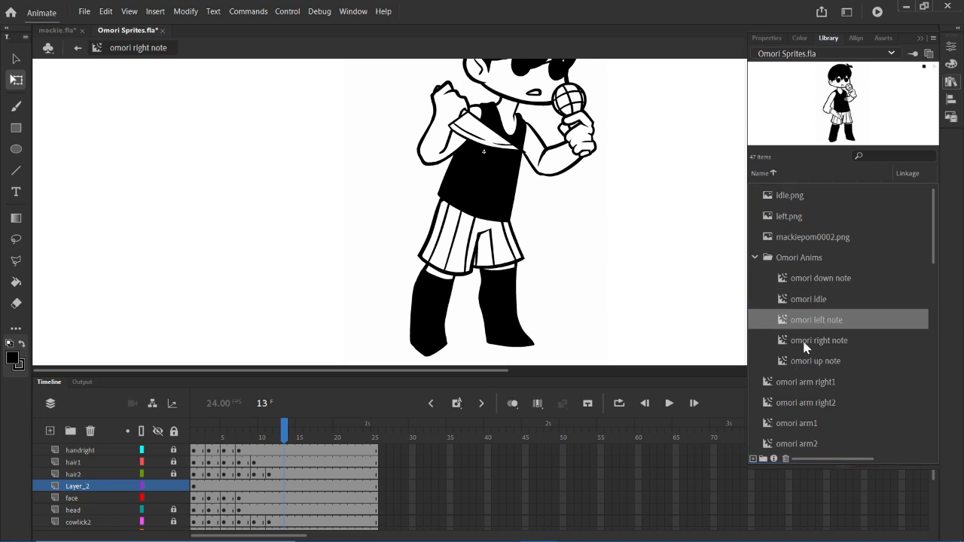
{"action": "left_click", "coordinate": [793, 340]}
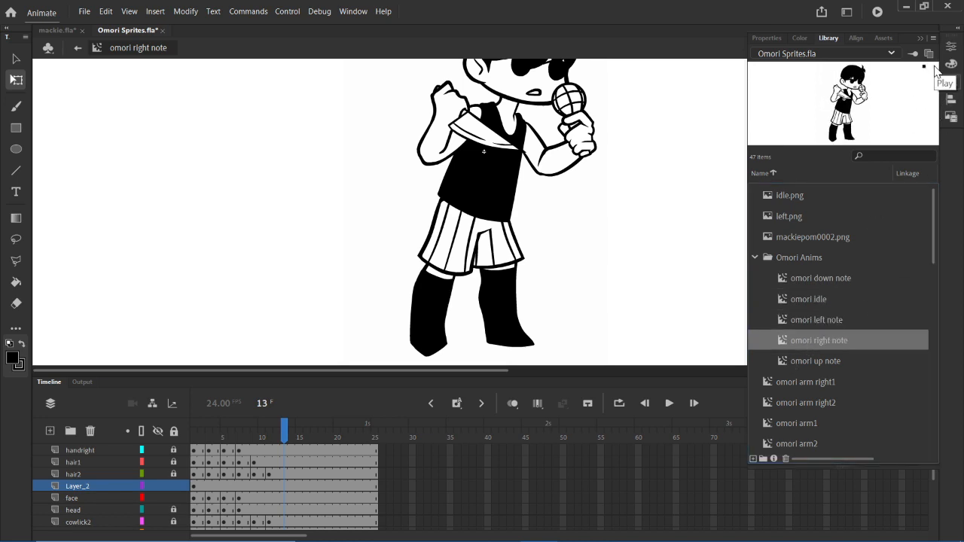
{"action": "left_click", "coordinate": [952, 84]}
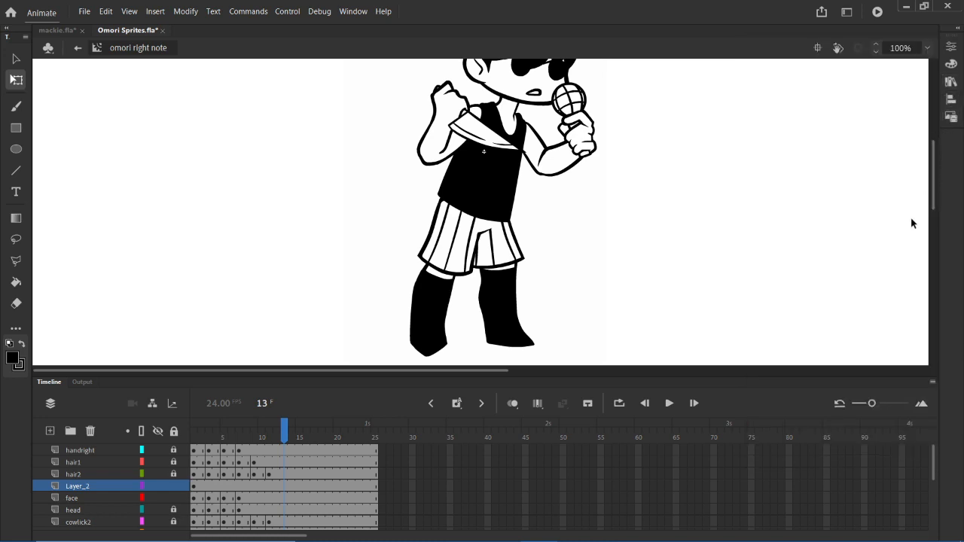
- Examine how the keyframes are spaced on the handright, hair1 and hair2 layers of the omori right note symbol
{"action": "left_click_drag", "start_coordinate": [195, 462], "coordinate": [256, 465]}
{"action": "left_click", "coordinate": [283, 464]}
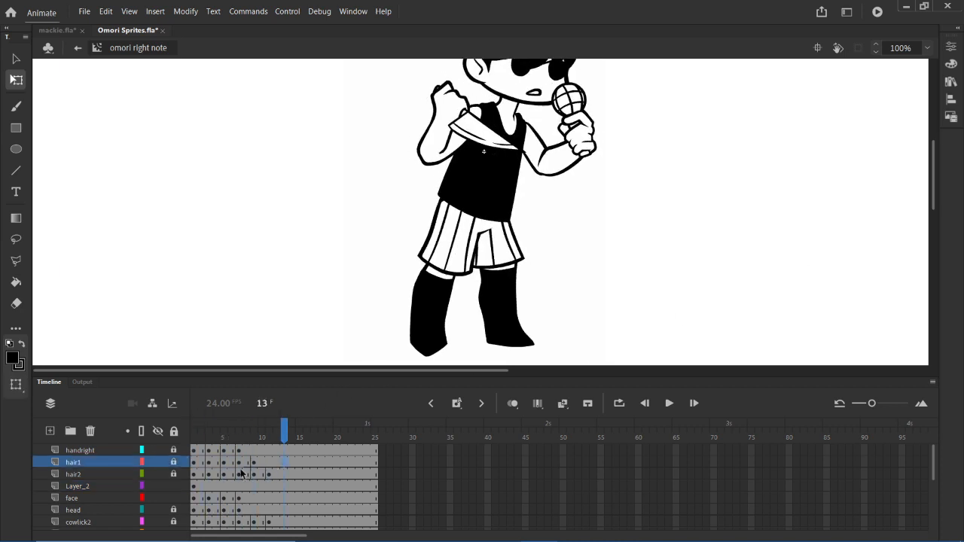
{"action": "left_click_drag", "start_coordinate": [195, 465], "coordinate": [253, 462]}
{"action": "left_click", "coordinate": [299, 474]}
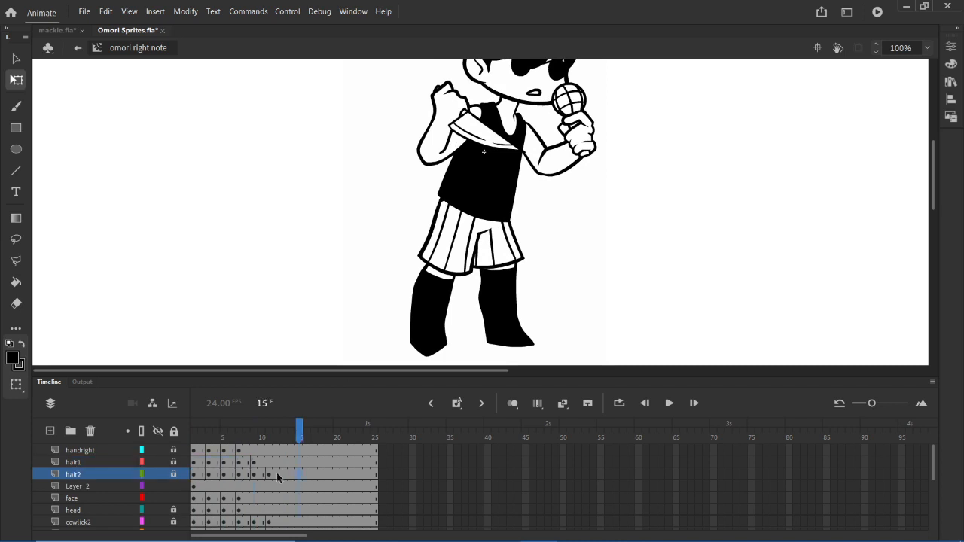
{"action": "left_click_drag", "start_coordinate": [196, 452], "coordinate": [297, 461]}
{"action": "left_click", "coordinate": [328, 461]}
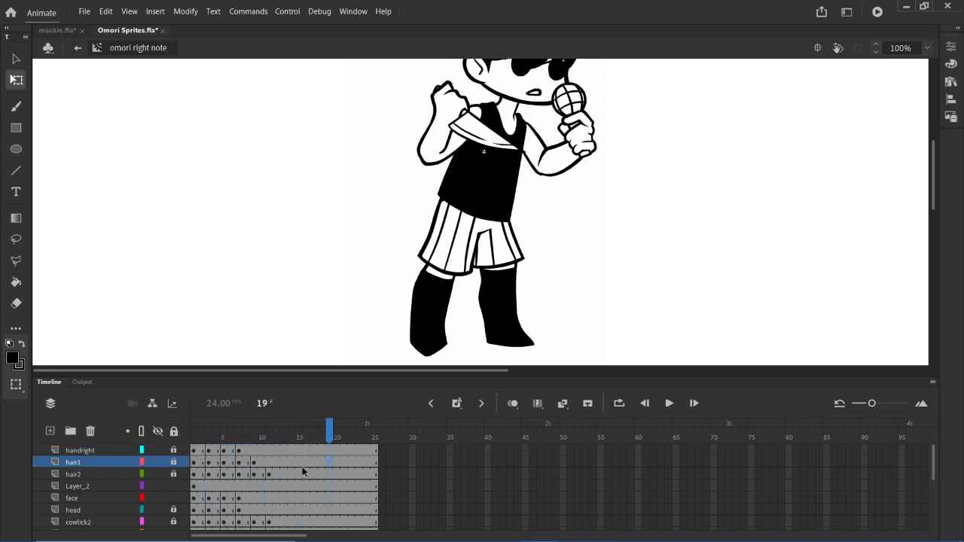
{"action": "left_click_drag", "start_coordinate": [557, 376], "coordinate": [570, 396]}
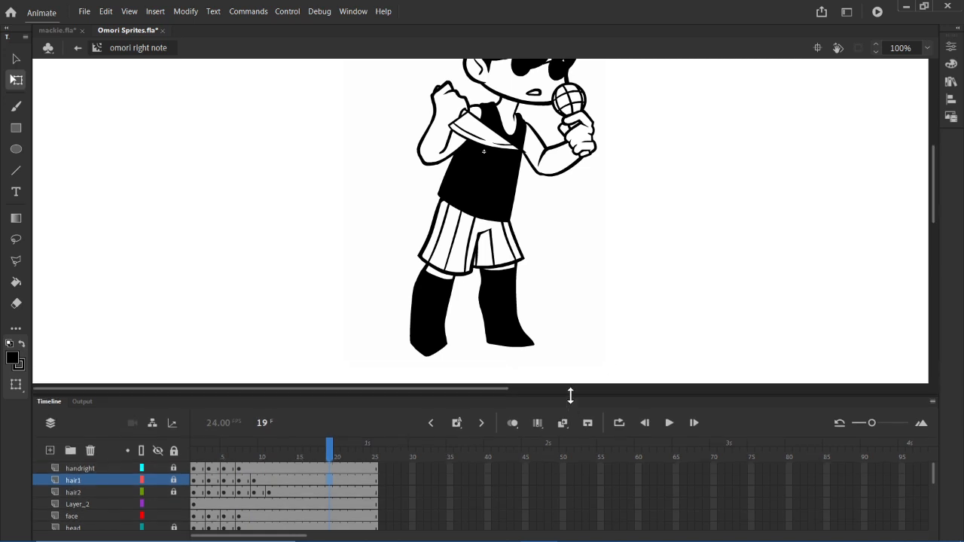
{"action": "left_click_drag", "start_coordinate": [934, 190], "coordinate": [932, 170]}
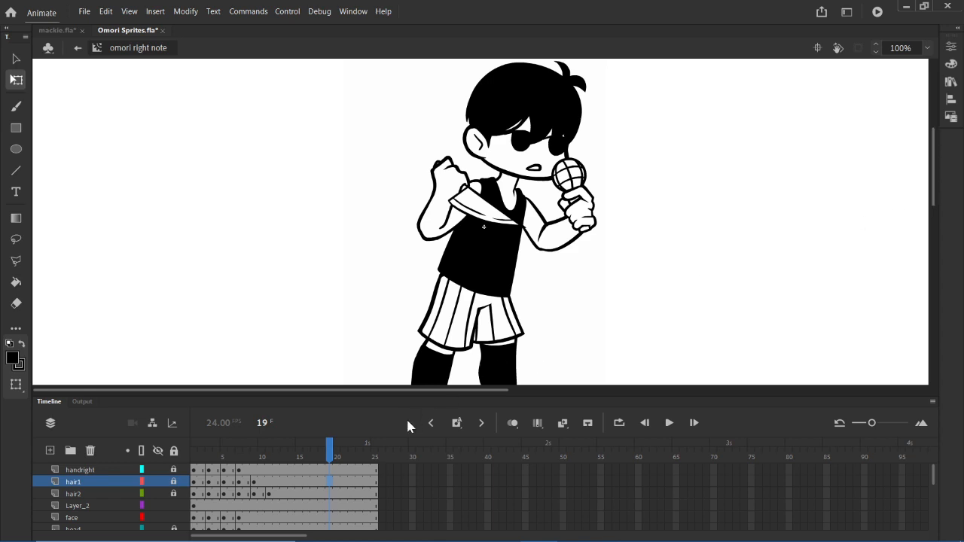
{"action": "left_click_drag", "start_coordinate": [194, 473], "coordinate": [273, 479]}
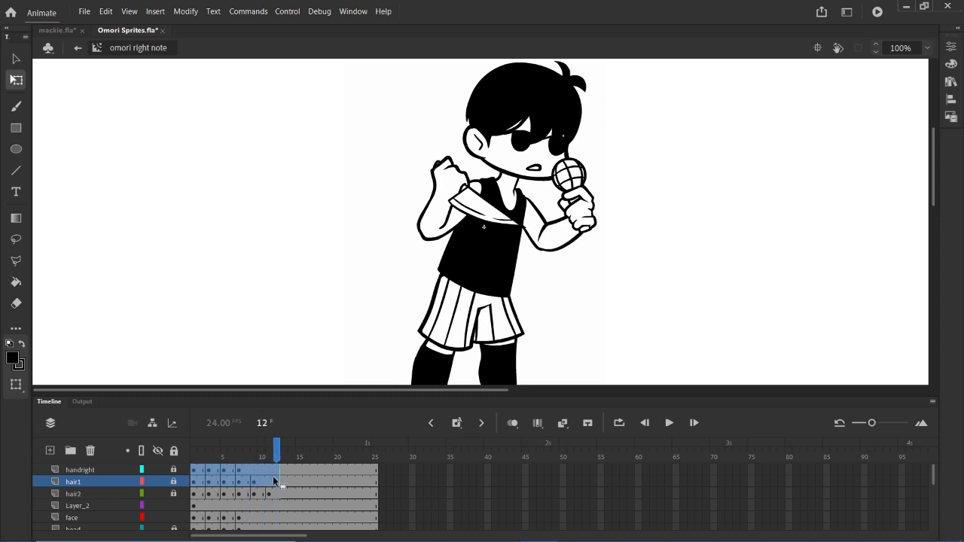
{"action": "left_click", "coordinate": [315, 482]}
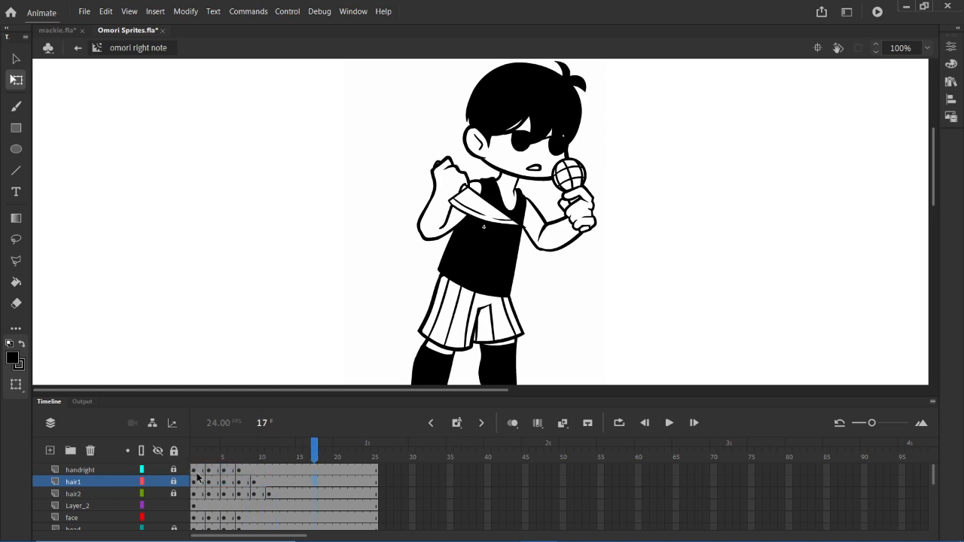
{"action": "left_click_drag", "start_coordinate": [196, 476], "coordinate": [298, 489]}
{"action": "left_click", "coordinate": [361, 481]}
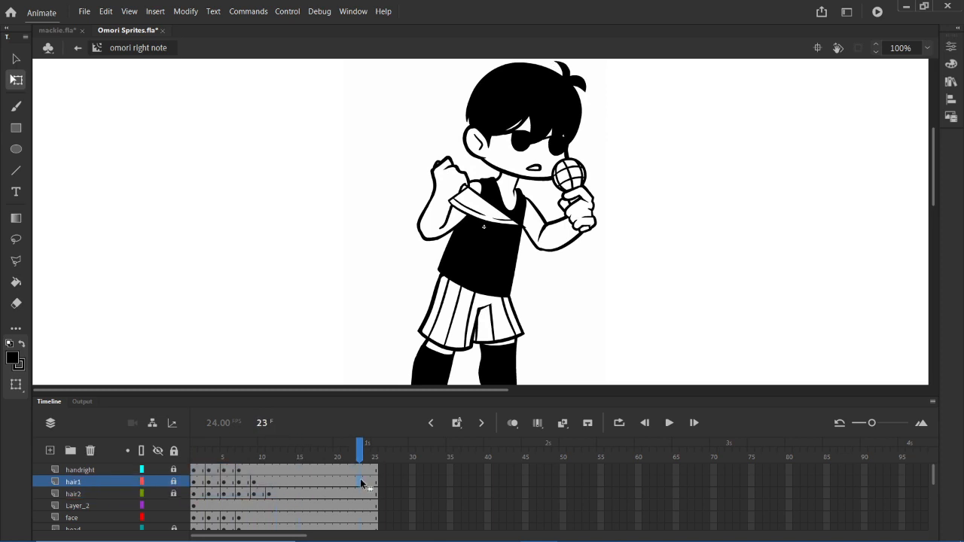
- Show the omori down note, omori left note, omori right note and omori up note poses in the library preview
{"action": "left_click", "coordinate": [950, 83]}
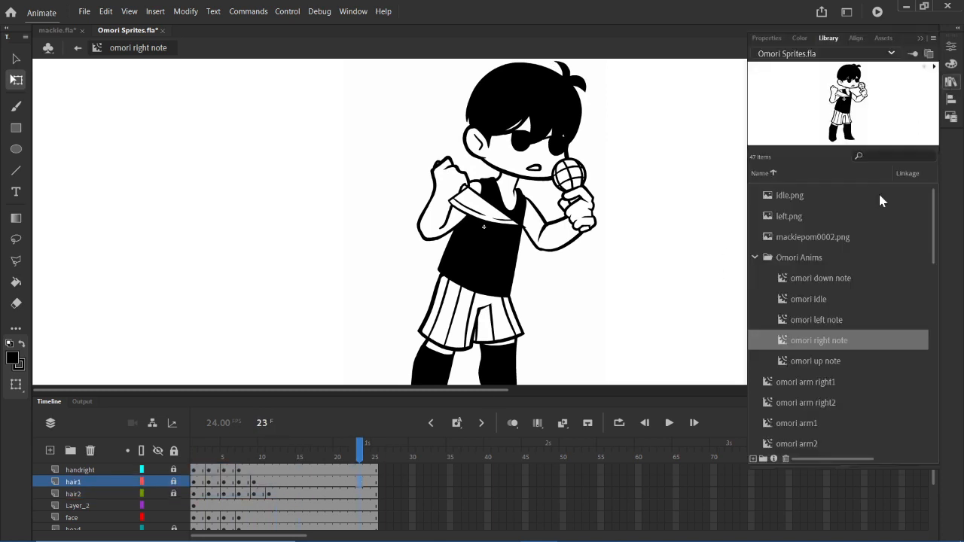
{"action": "left_click", "coordinate": [816, 277]}
{"action": "left_click", "coordinate": [824, 320]}
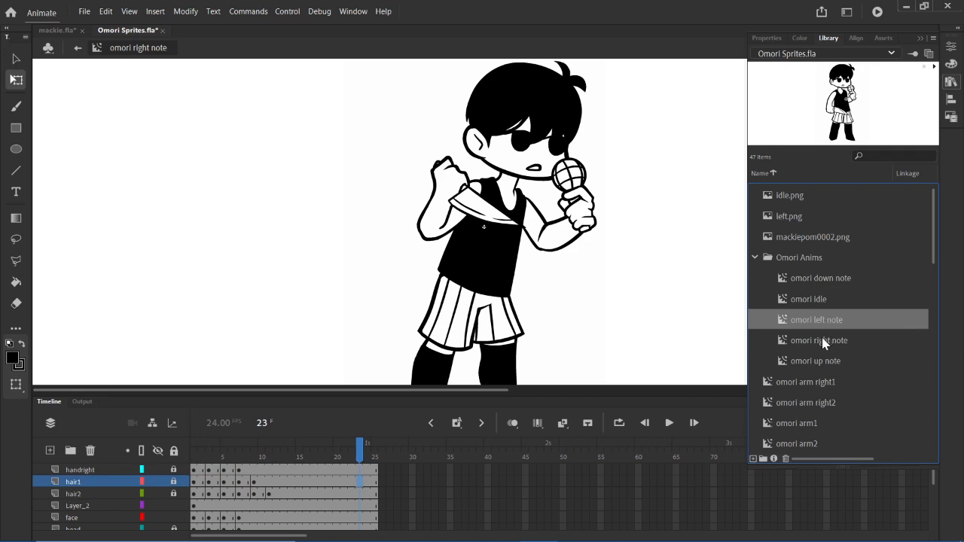
{"action": "left_click", "coordinate": [822, 340]}
{"action": "left_click", "coordinate": [825, 362]}
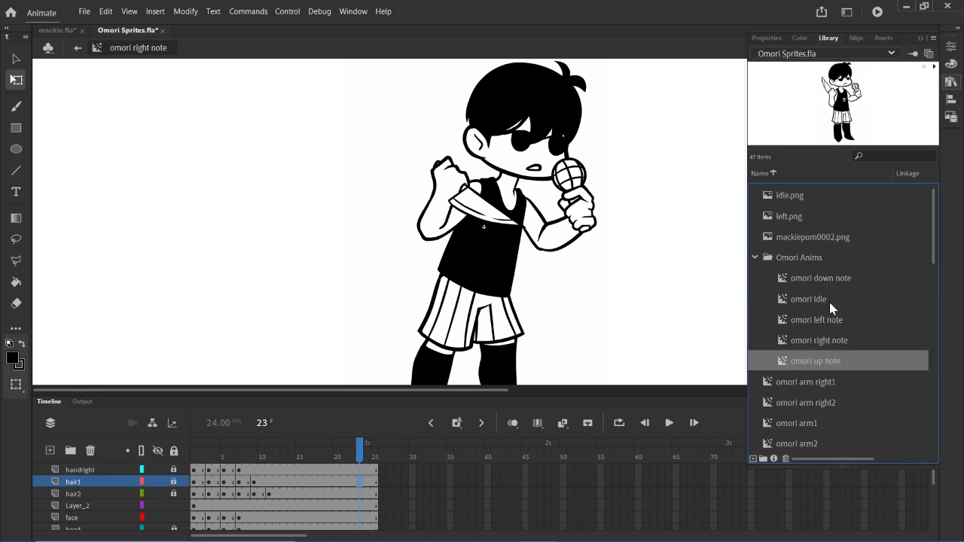
- Play the library previews of the Omori Anims symbols in order, from omori down note through omori up note
{"action": "left_click", "coordinate": [842, 279]}
{"action": "left_click", "coordinate": [934, 66]}
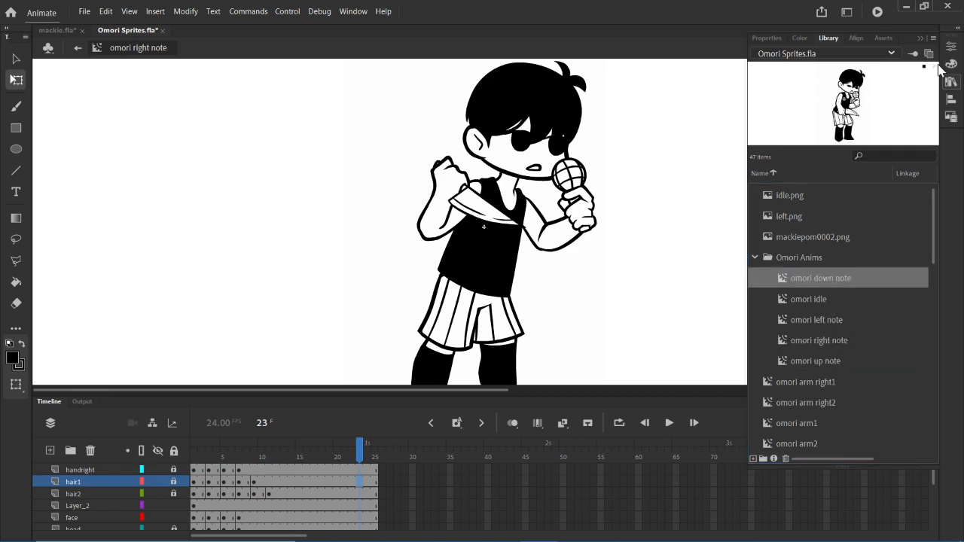
{"action": "left_click", "coordinate": [862, 299]}
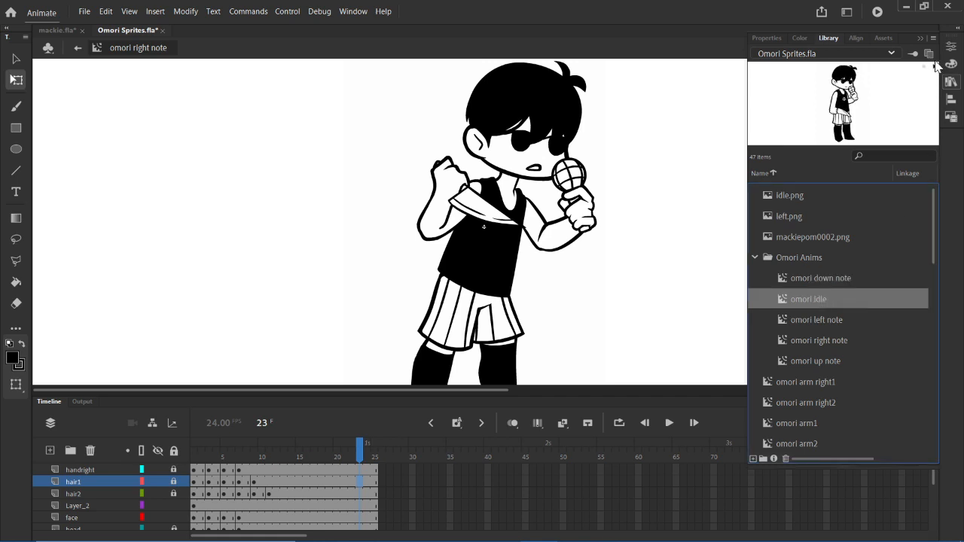
{"action": "left_click", "coordinate": [810, 320]}
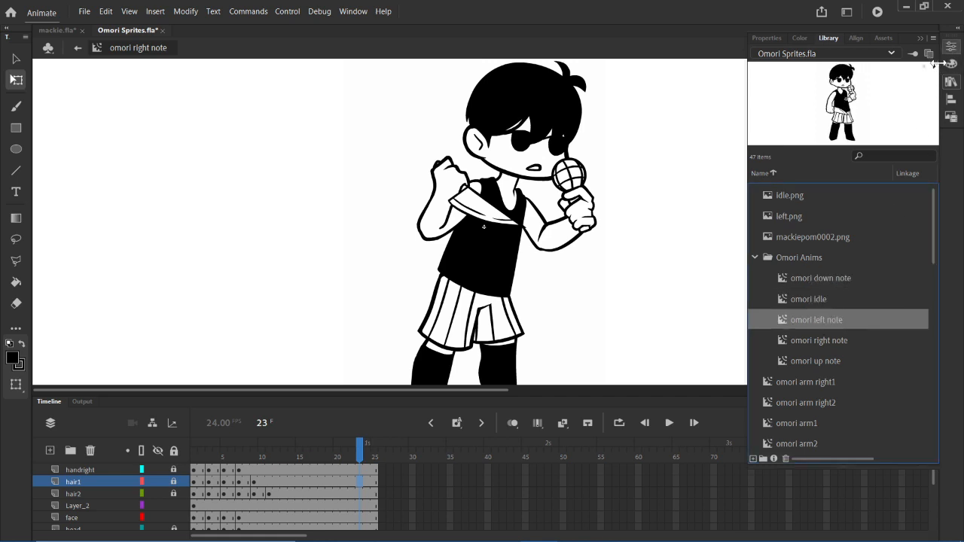
{"action": "left_click", "coordinate": [822, 343]}
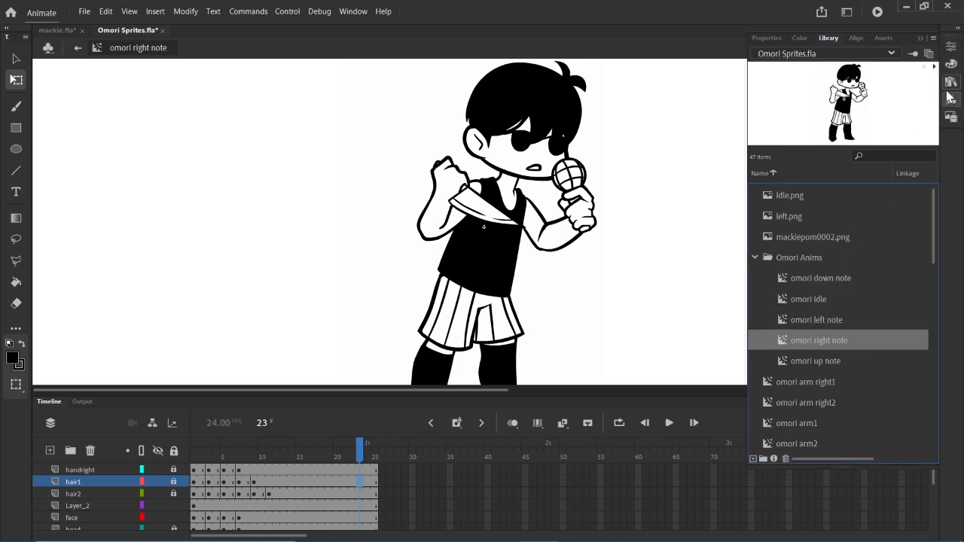
{"action": "left_click", "coordinate": [934, 67]}
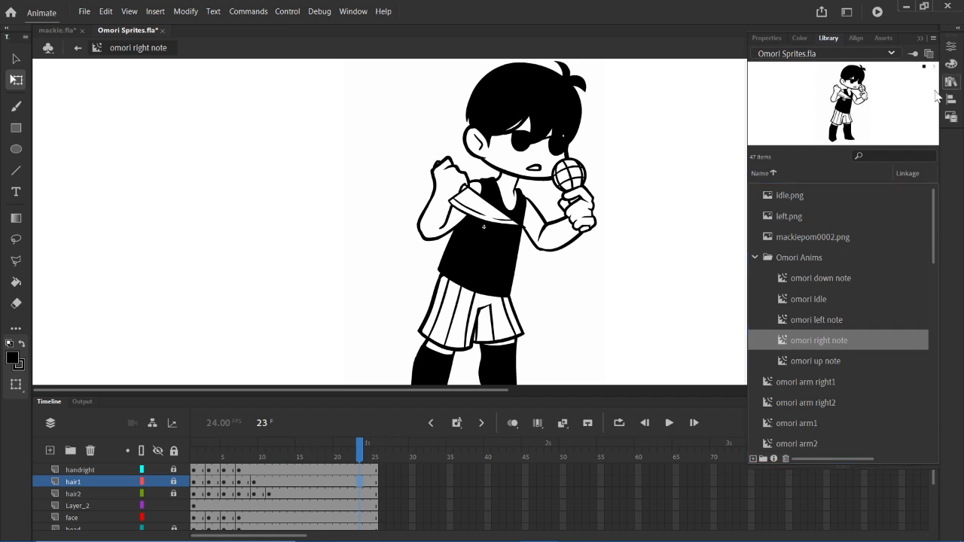
{"action": "left_click", "coordinate": [841, 360]}
{"action": "left_click", "coordinate": [937, 67]}
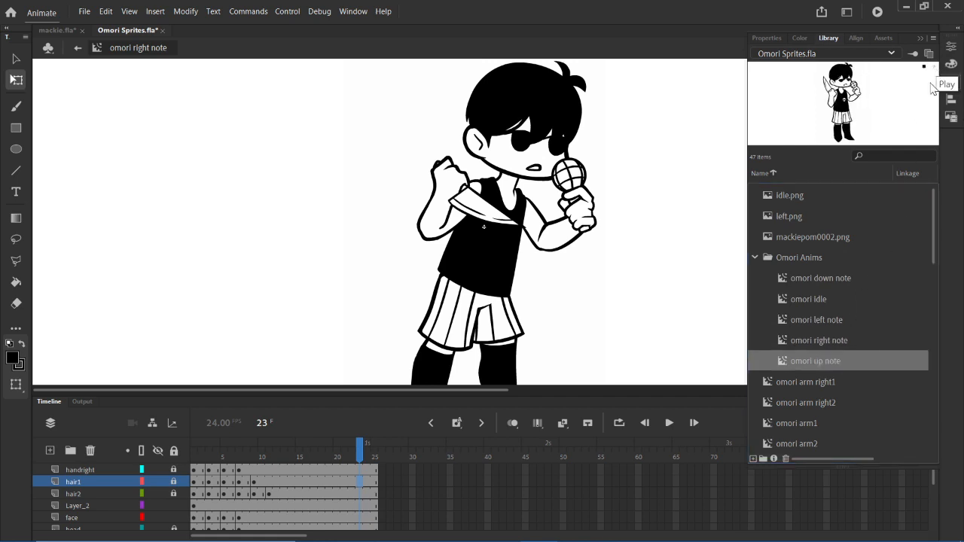
- Step back through the Omori Anims symbols and replay the omori down note and omori idle previews
{"action": "left_click", "coordinate": [863, 341]}
{"action": "left_click", "coordinate": [842, 319]}
{"action": "left_click", "coordinate": [832, 301]}
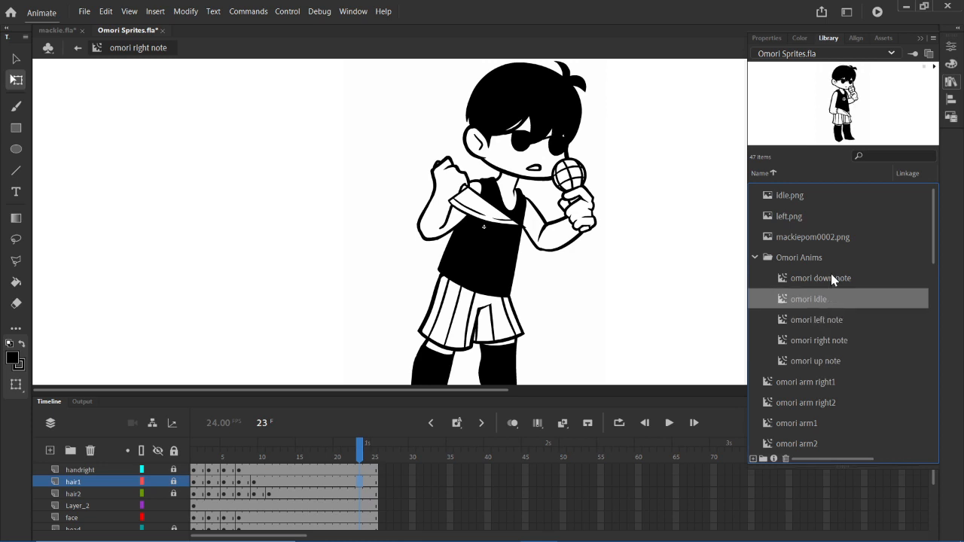
{"action": "left_click", "coordinate": [830, 275]}
{"action": "left_click", "coordinate": [933, 68]}
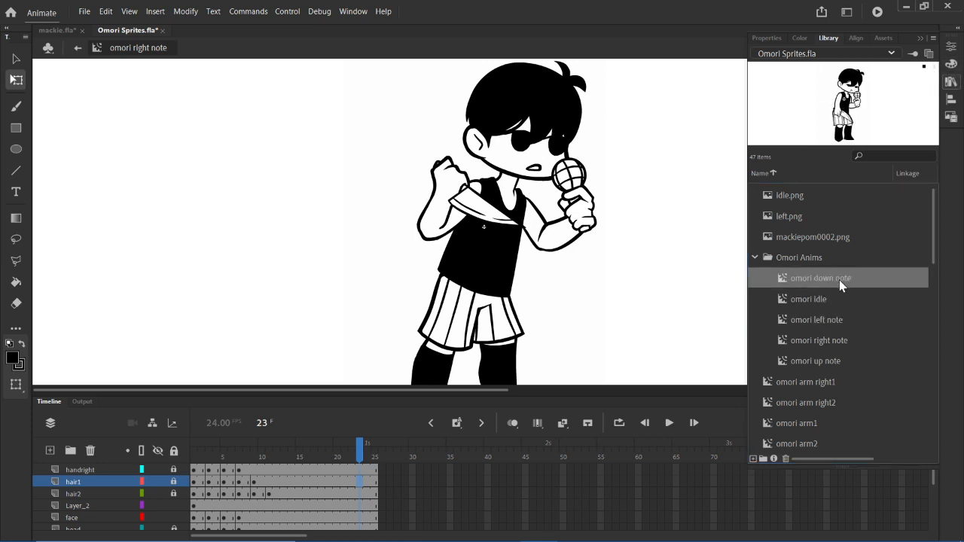
{"action": "left_click", "coordinate": [836, 301]}
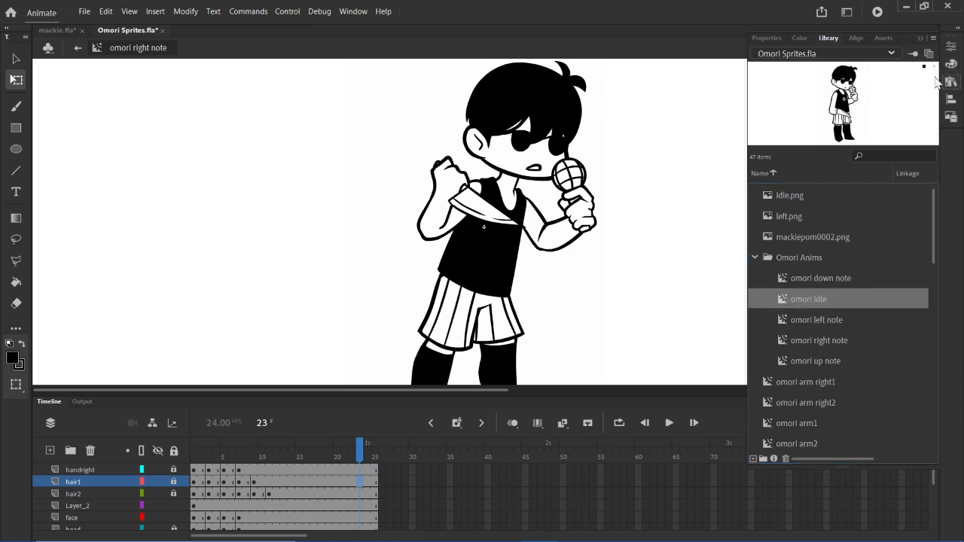
- Compare the poses of all five Omori Anims symbols by previewing them in both directions, then close the library
{"action": "left_click", "coordinate": [832, 326]}
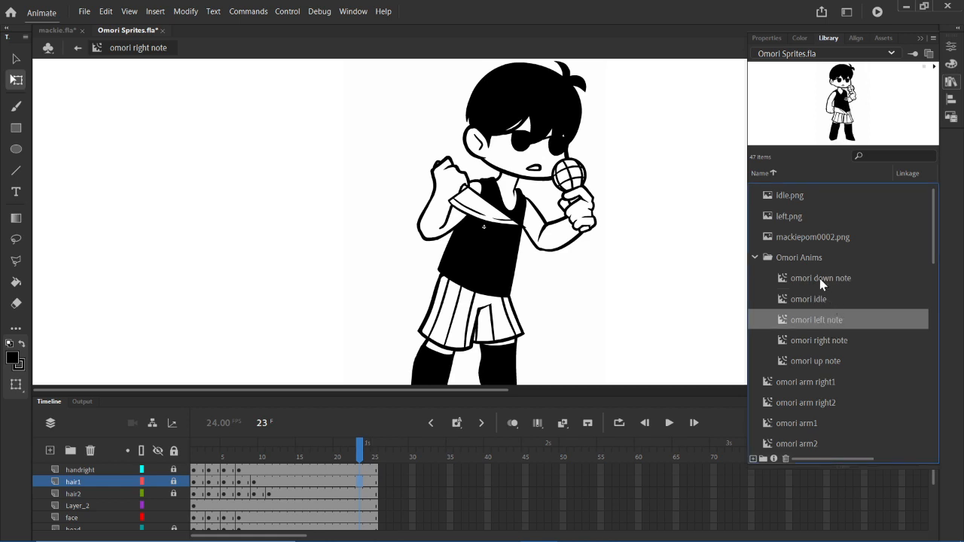
{"action": "left_click", "coordinate": [820, 281]}
{"action": "left_click", "coordinate": [824, 300]}
{"action": "left_click", "coordinate": [826, 320]}
{"action": "left_click", "coordinate": [828, 338]}
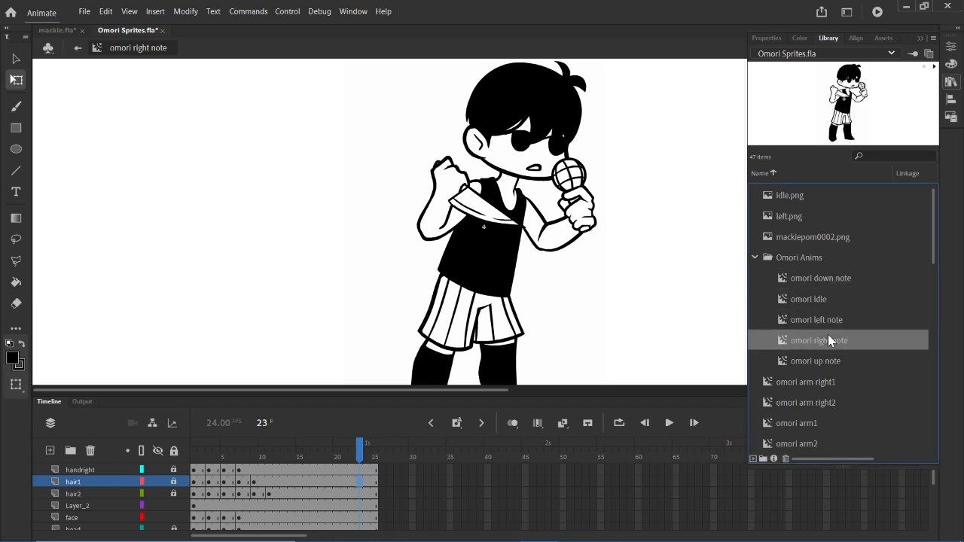
{"action": "left_click", "coordinate": [832, 362]}
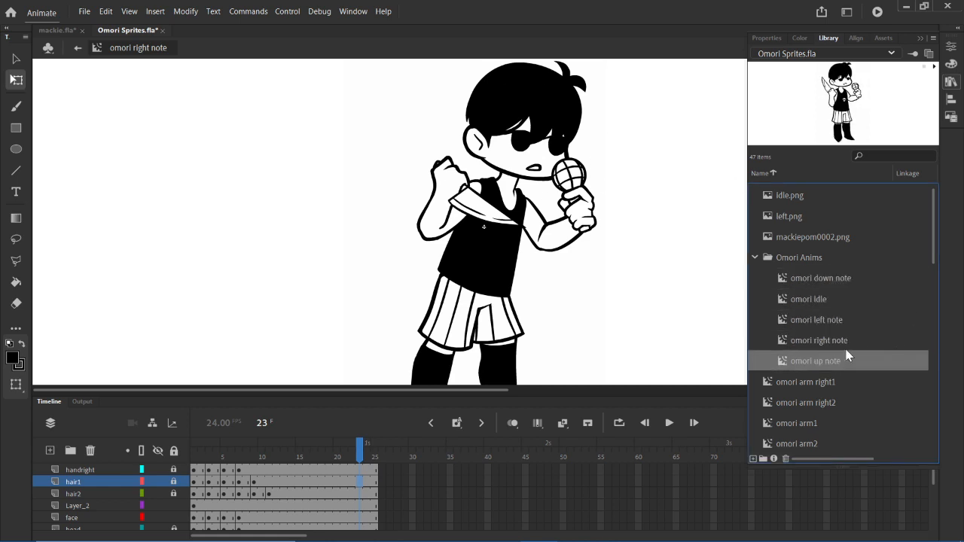
{"action": "left_click", "coordinate": [843, 341]}
{"action": "left_click", "coordinate": [839, 320]}
{"action": "left_click", "coordinate": [842, 294]}
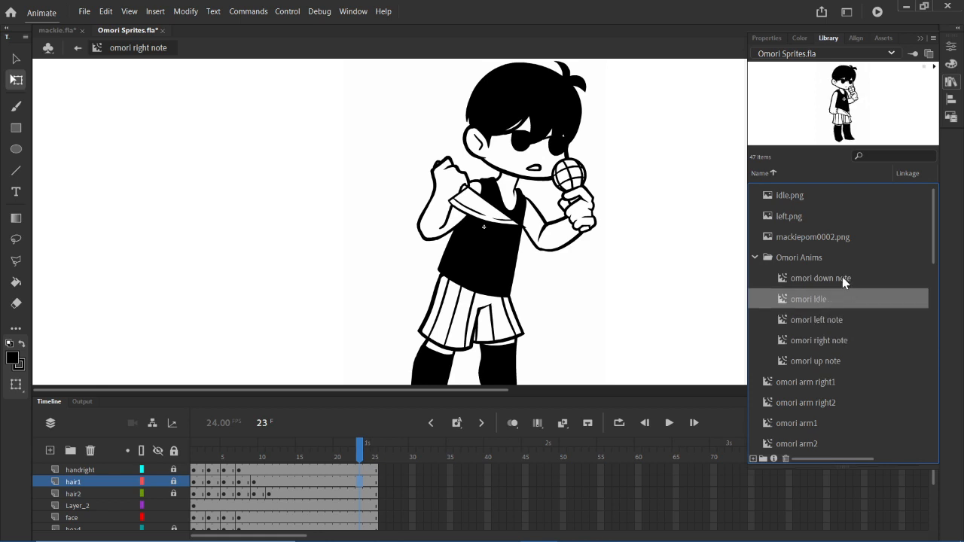
{"action": "left_click", "coordinate": [842, 278]}
{"action": "left_click", "coordinate": [954, 83]}
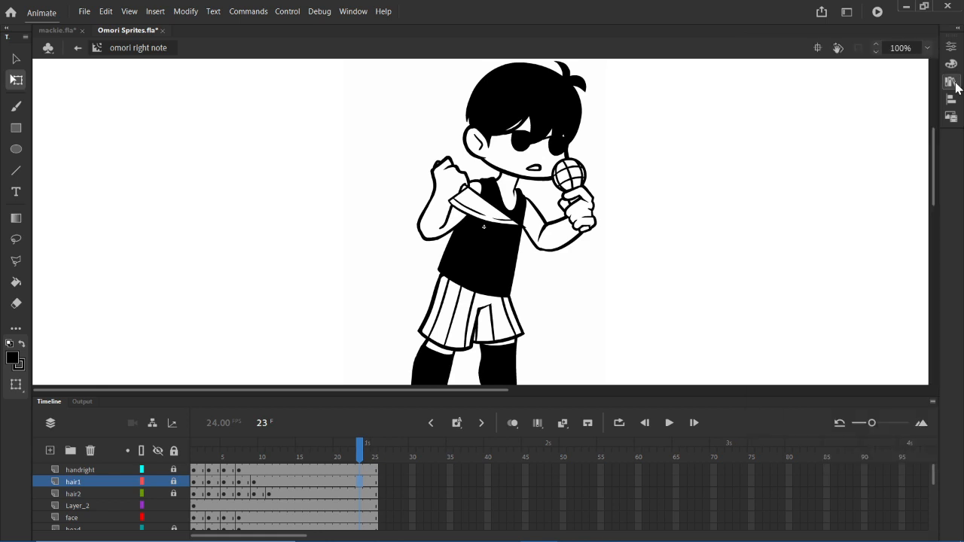
- Reopen the library and review the Omori Anims symbols again, playing the omori down note and omori up note animations
{"action": "left_click", "coordinate": [953, 85]}
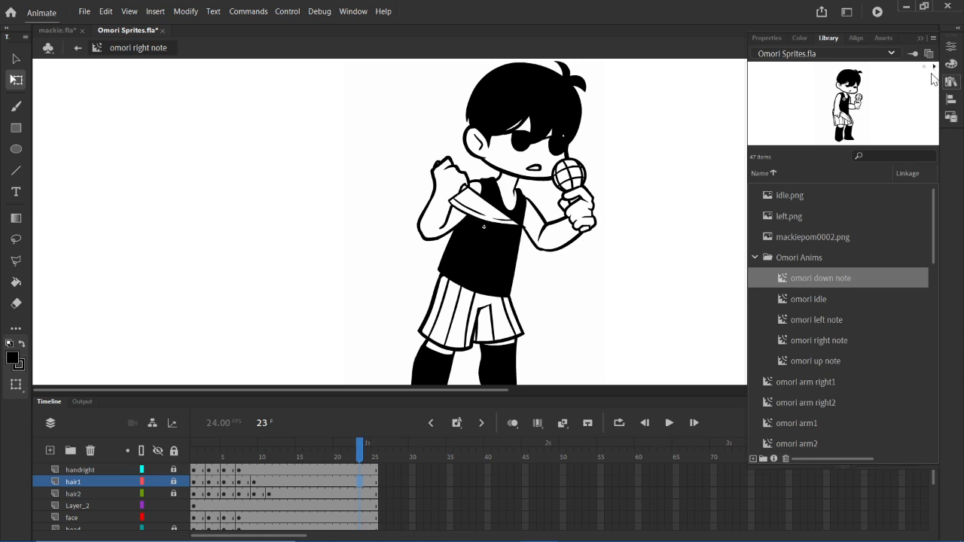
{"action": "left_click", "coordinate": [934, 67]}
{"action": "left_click", "coordinate": [842, 299]}
{"action": "left_click", "coordinate": [844, 282]}
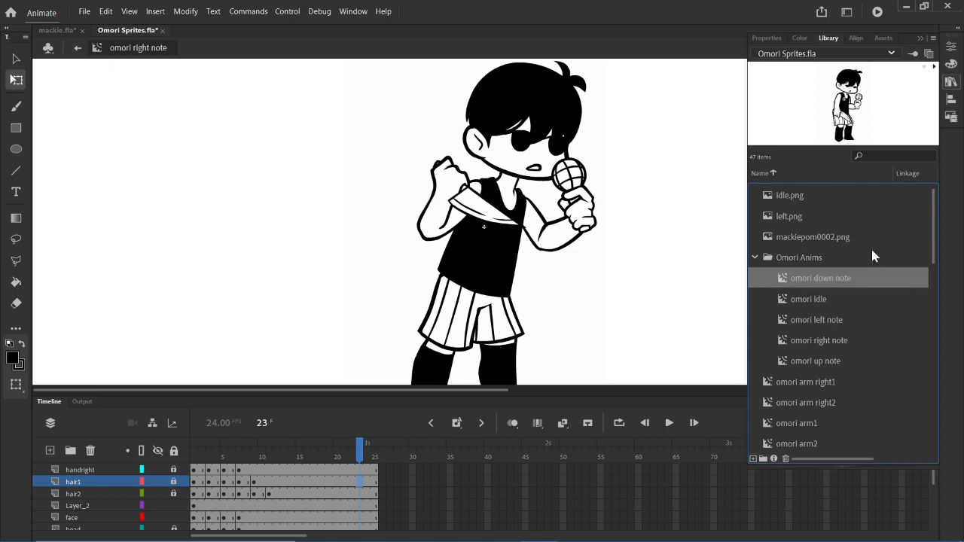
{"action": "left_click", "coordinate": [934, 67]}
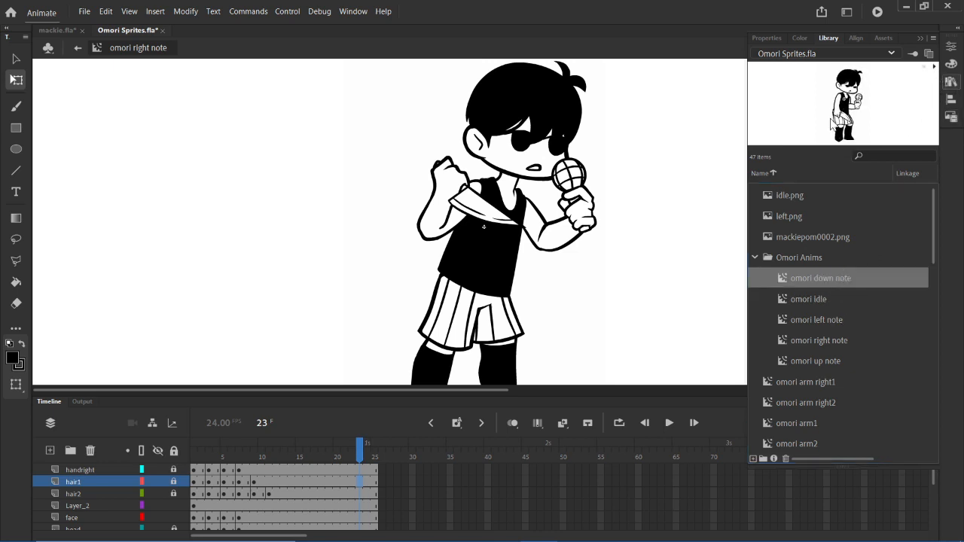
{"action": "left_click", "coordinate": [822, 325]}
{"action": "left_click", "coordinate": [855, 345]}
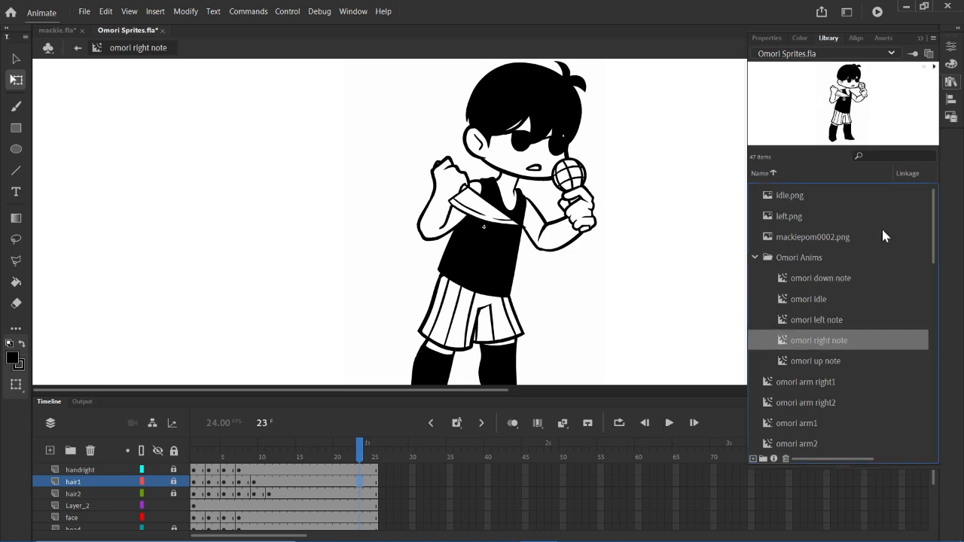
{"action": "left_click", "coordinate": [838, 360]}
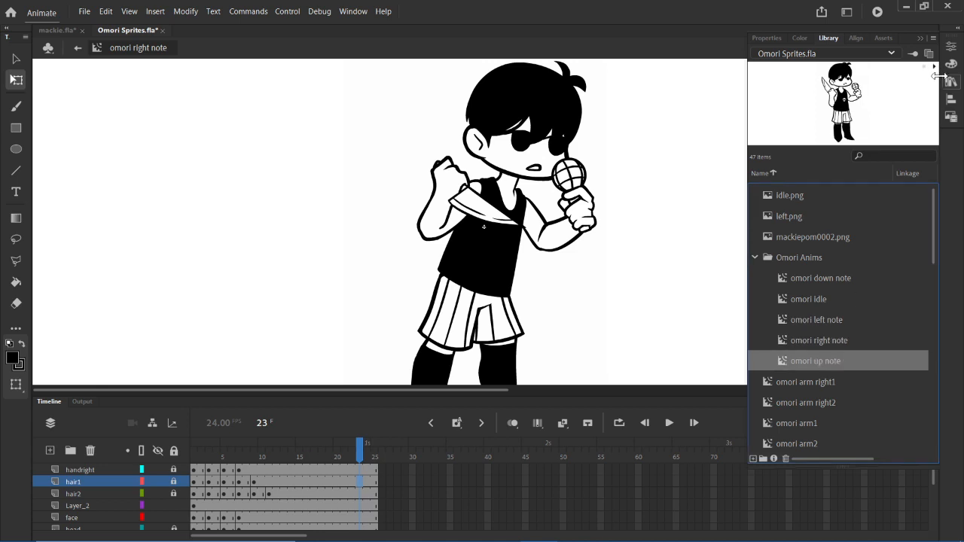
{"action": "left_click", "coordinate": [933, 68]}
{"action": "left_click", "coordinate": [952, 82]}
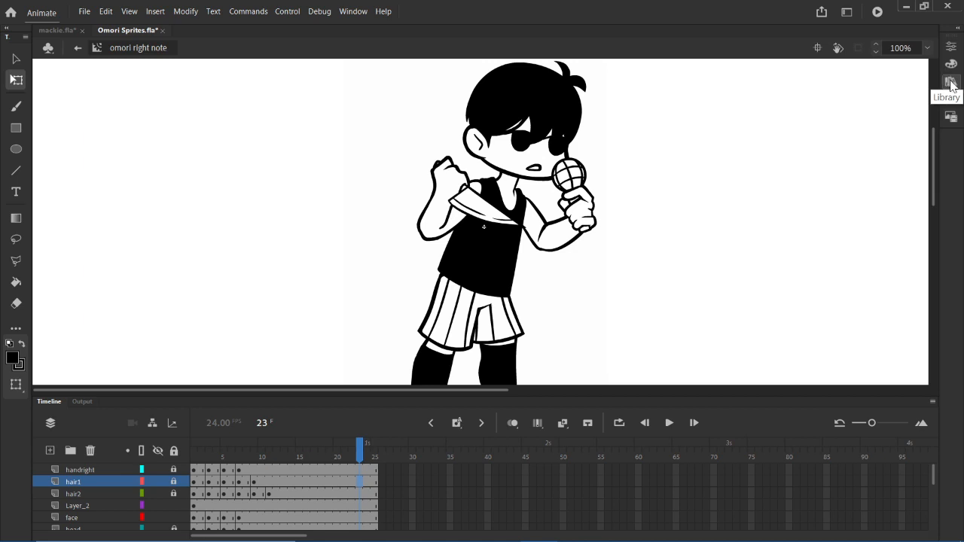
{"action": "left_click", "coordinate": [951, 83]}
{"action": "left_click", "coordinate": [951, 83]}
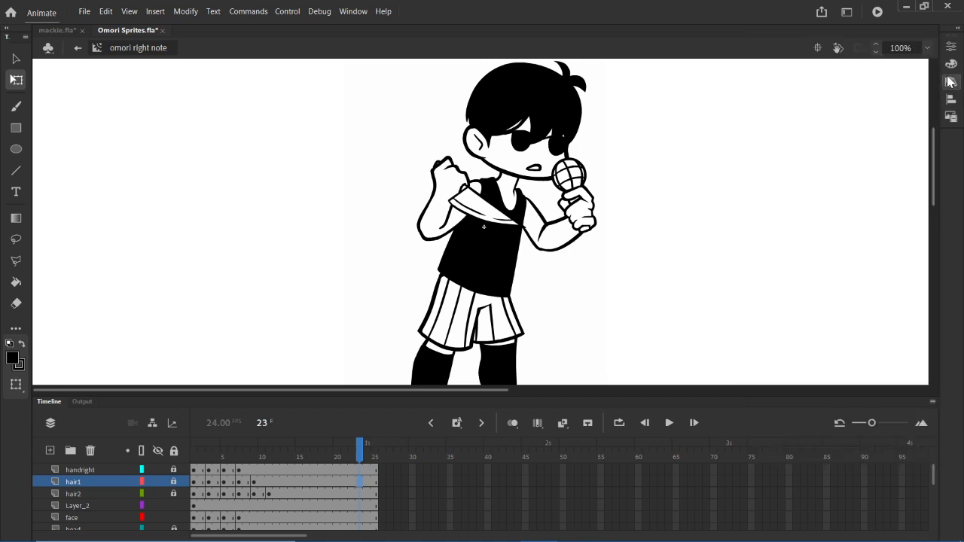
{"action": "left_click", "coordinate": [950, 83]}
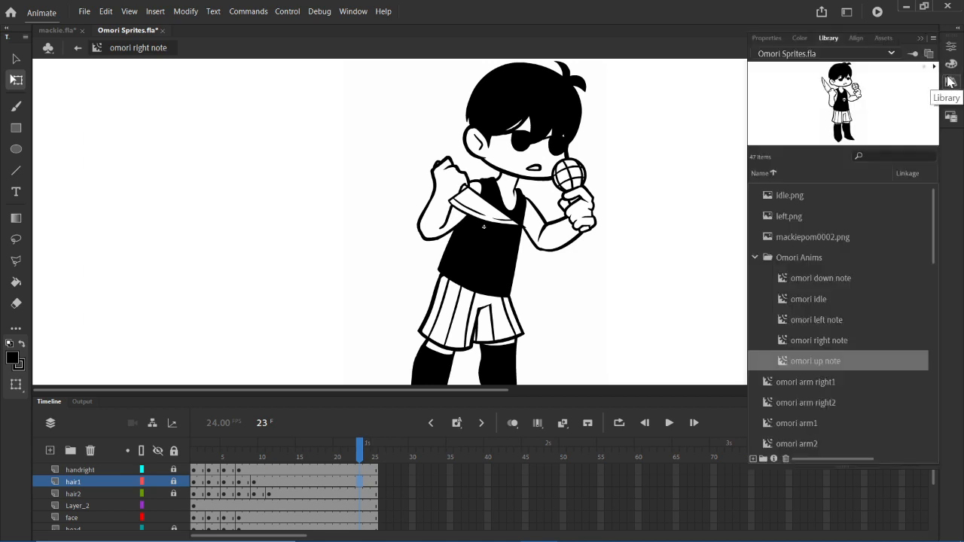
{"action": "left_click", "coordinate": [951, 84]}
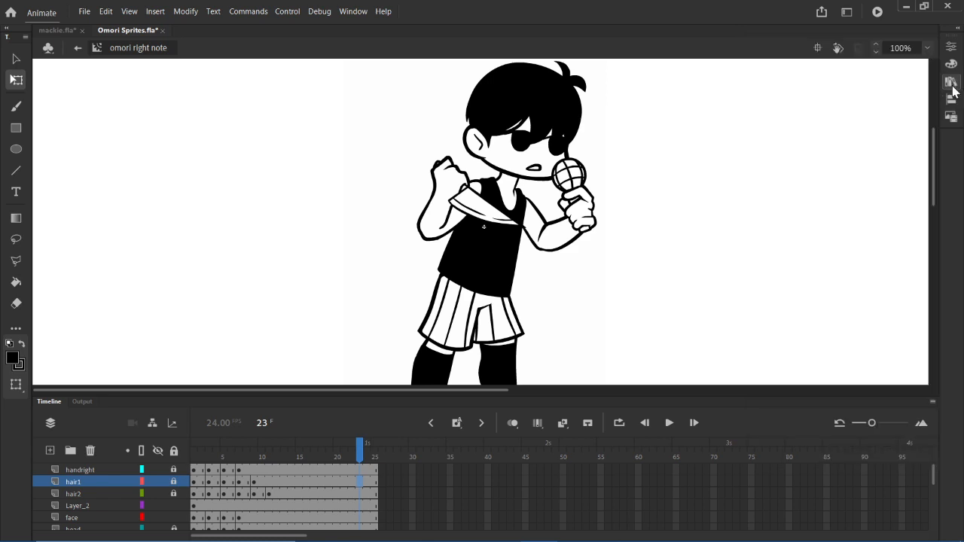